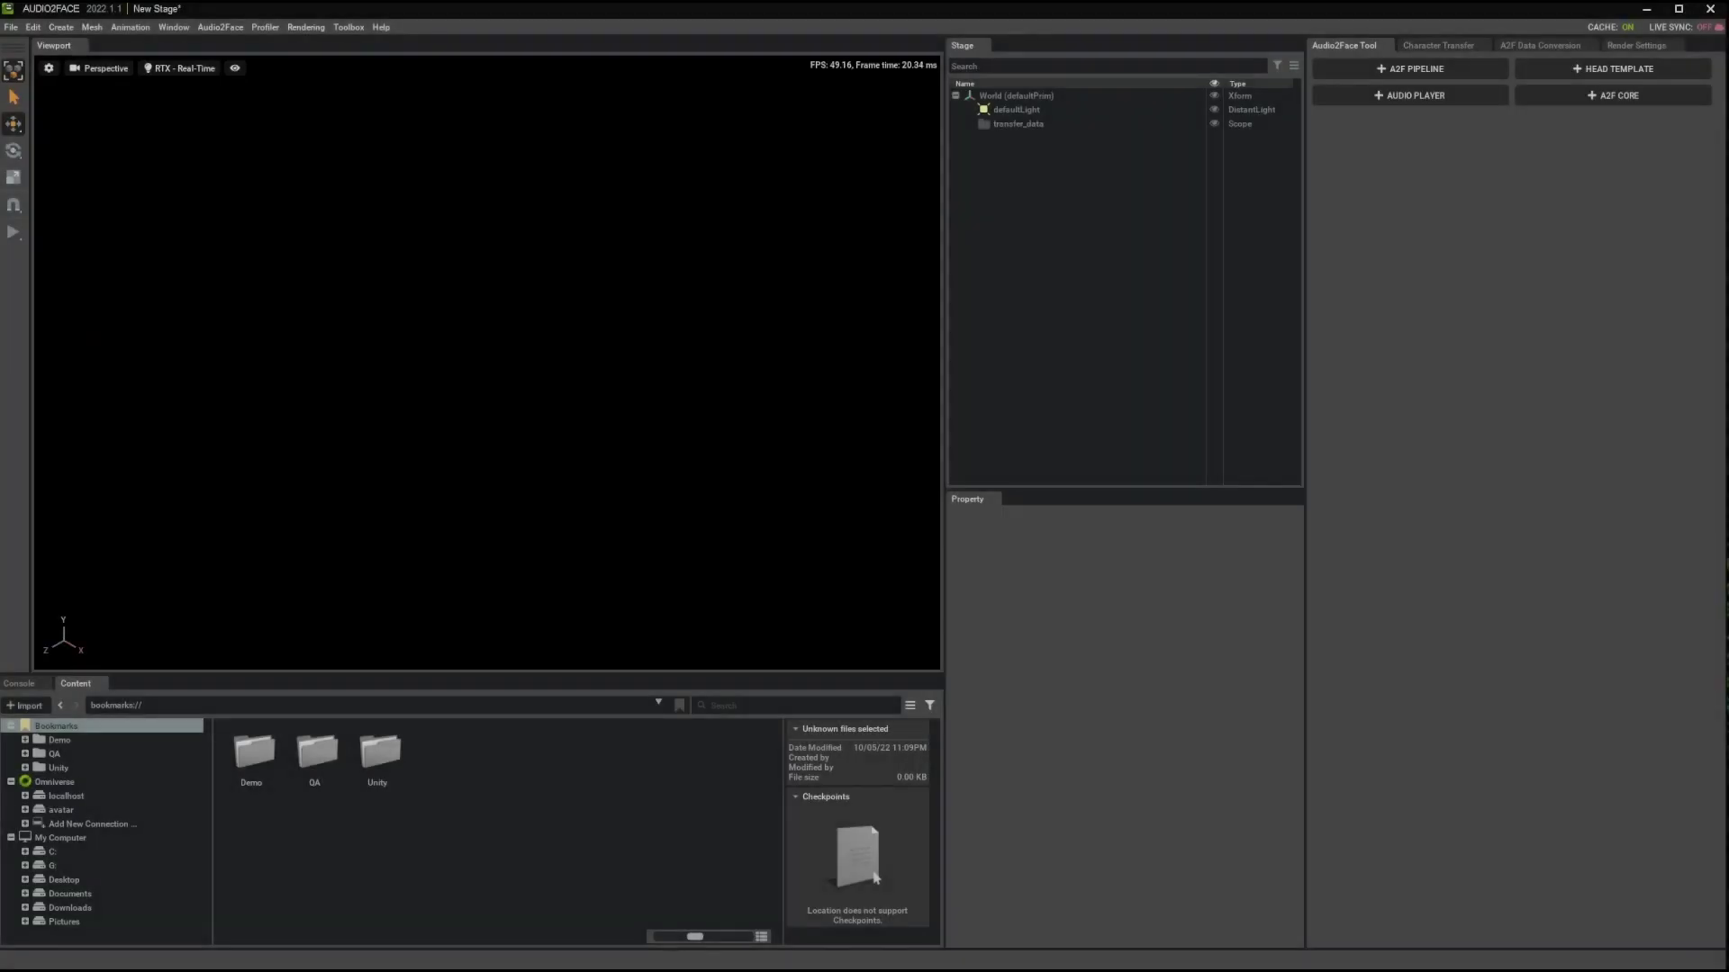
Load the Full-Face Core + Regular Player demo scene from the Audio2Face menu.
left_click(208, 28)
mouse_move(240, 157)
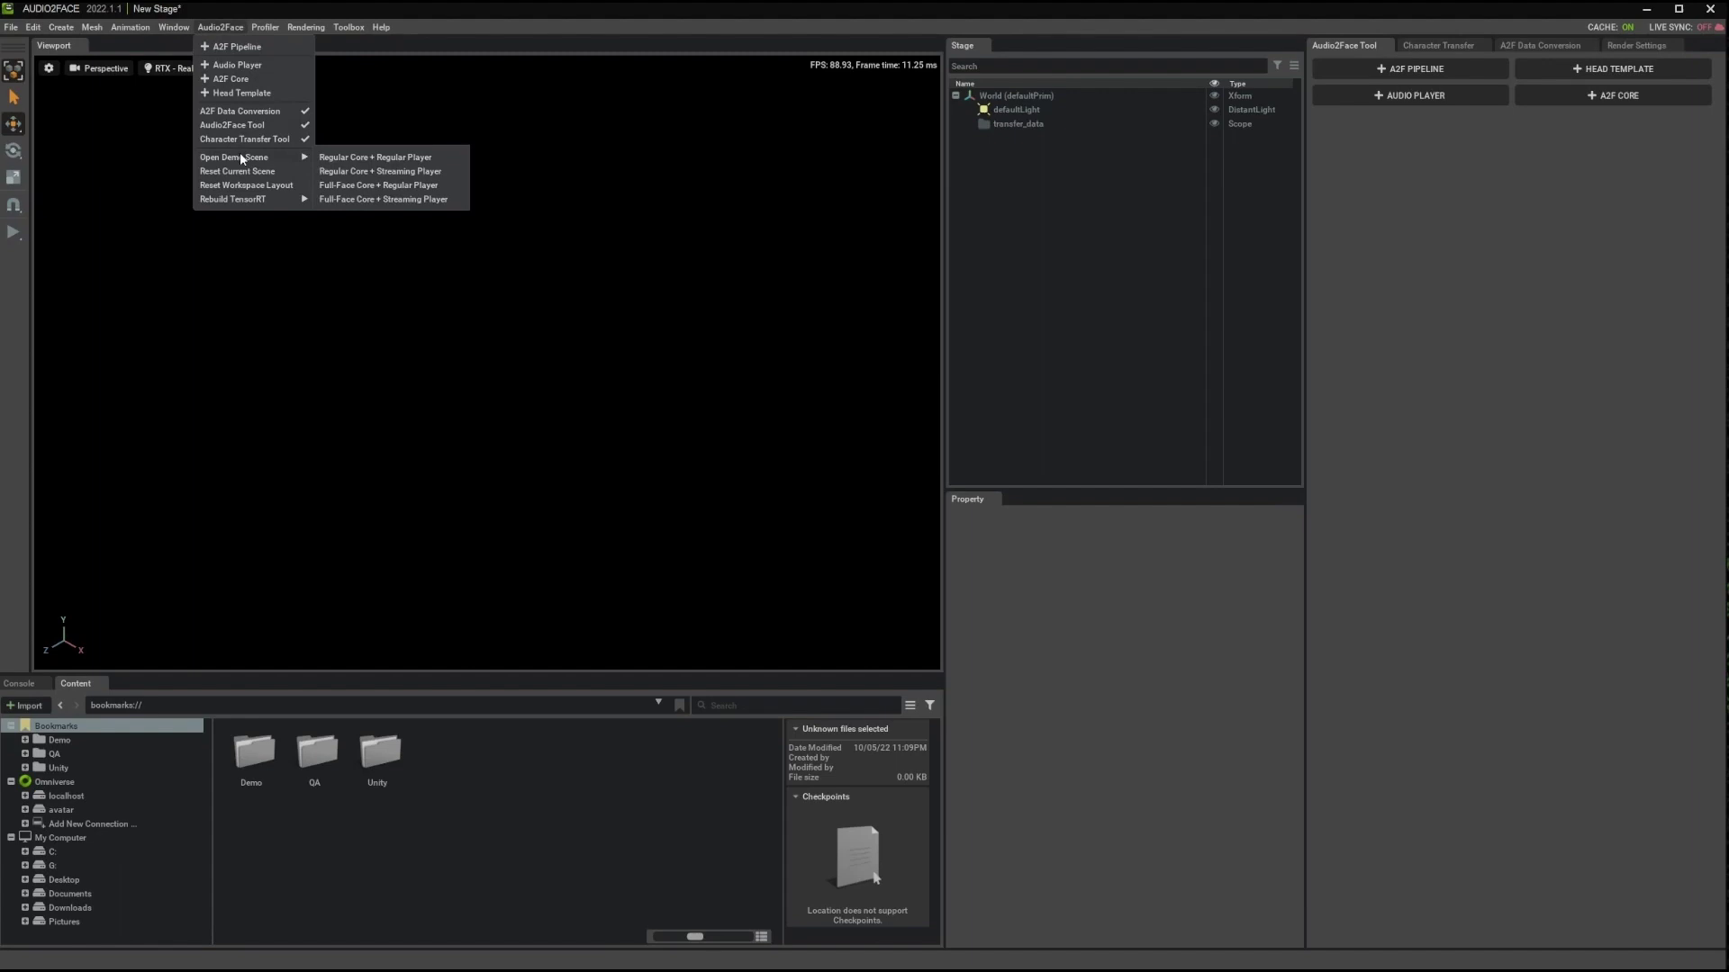
left_click(348, 184)
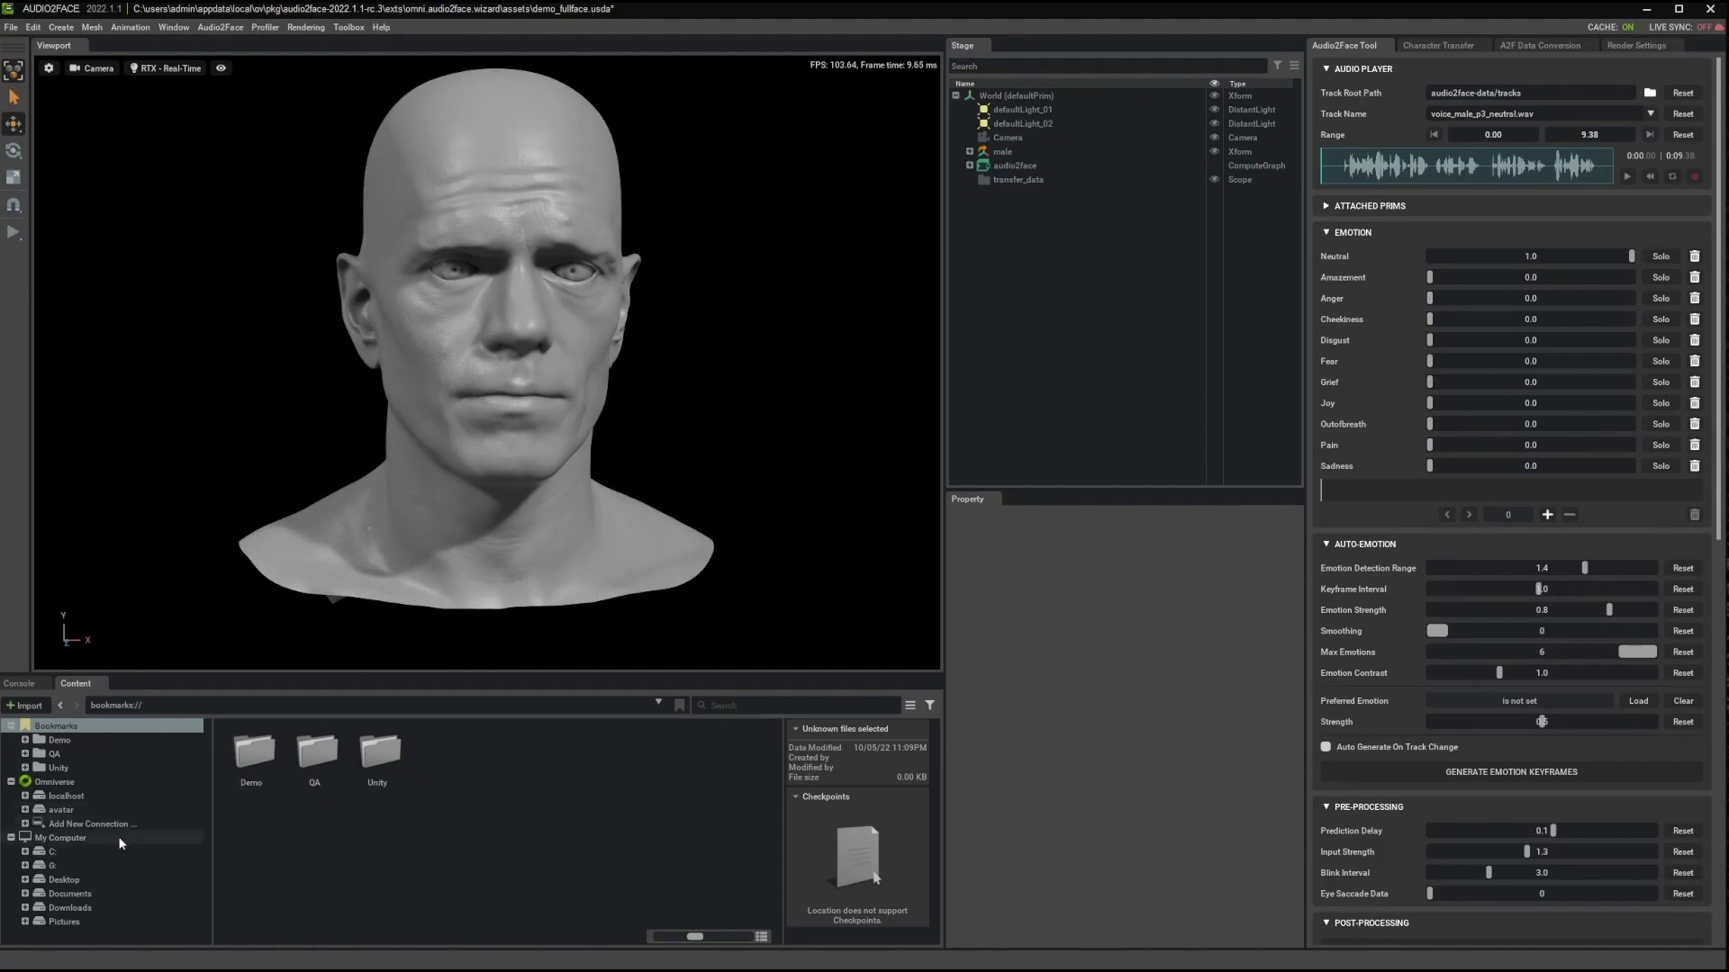
Browse Content to localhost/NVIDIA/Assets/Audio2Face/Samples/blendshape_solve.
left_click(72, 797)
double_click(318, 761)
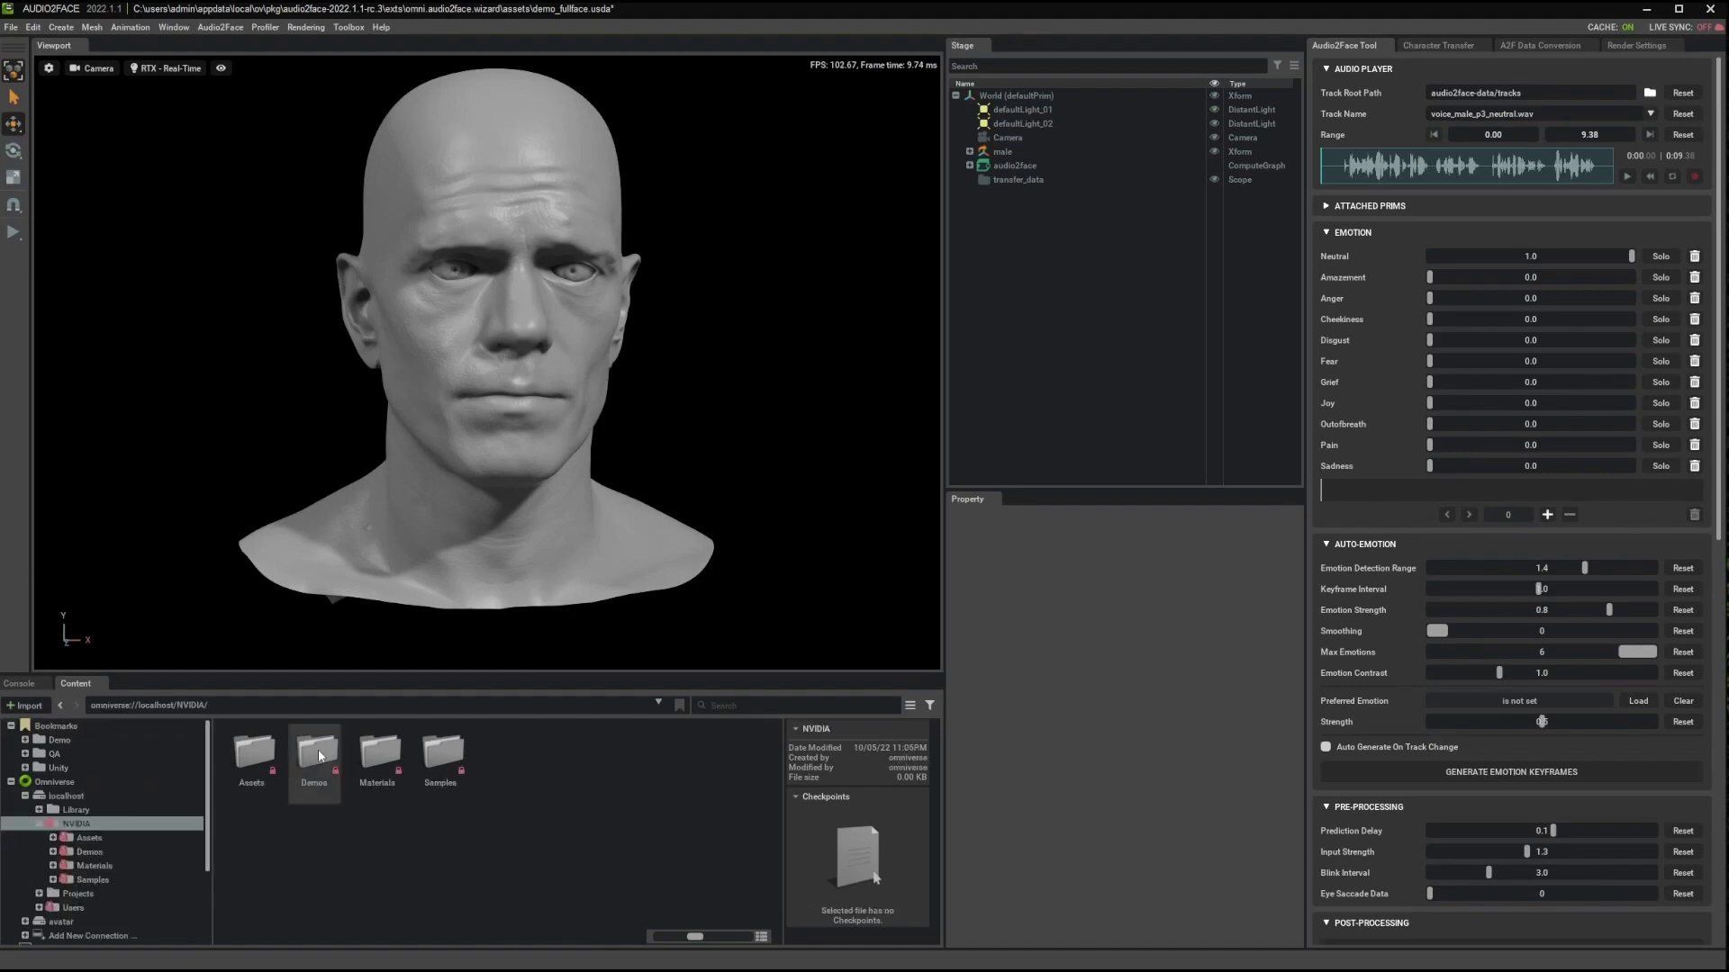
double_click(263, 768)
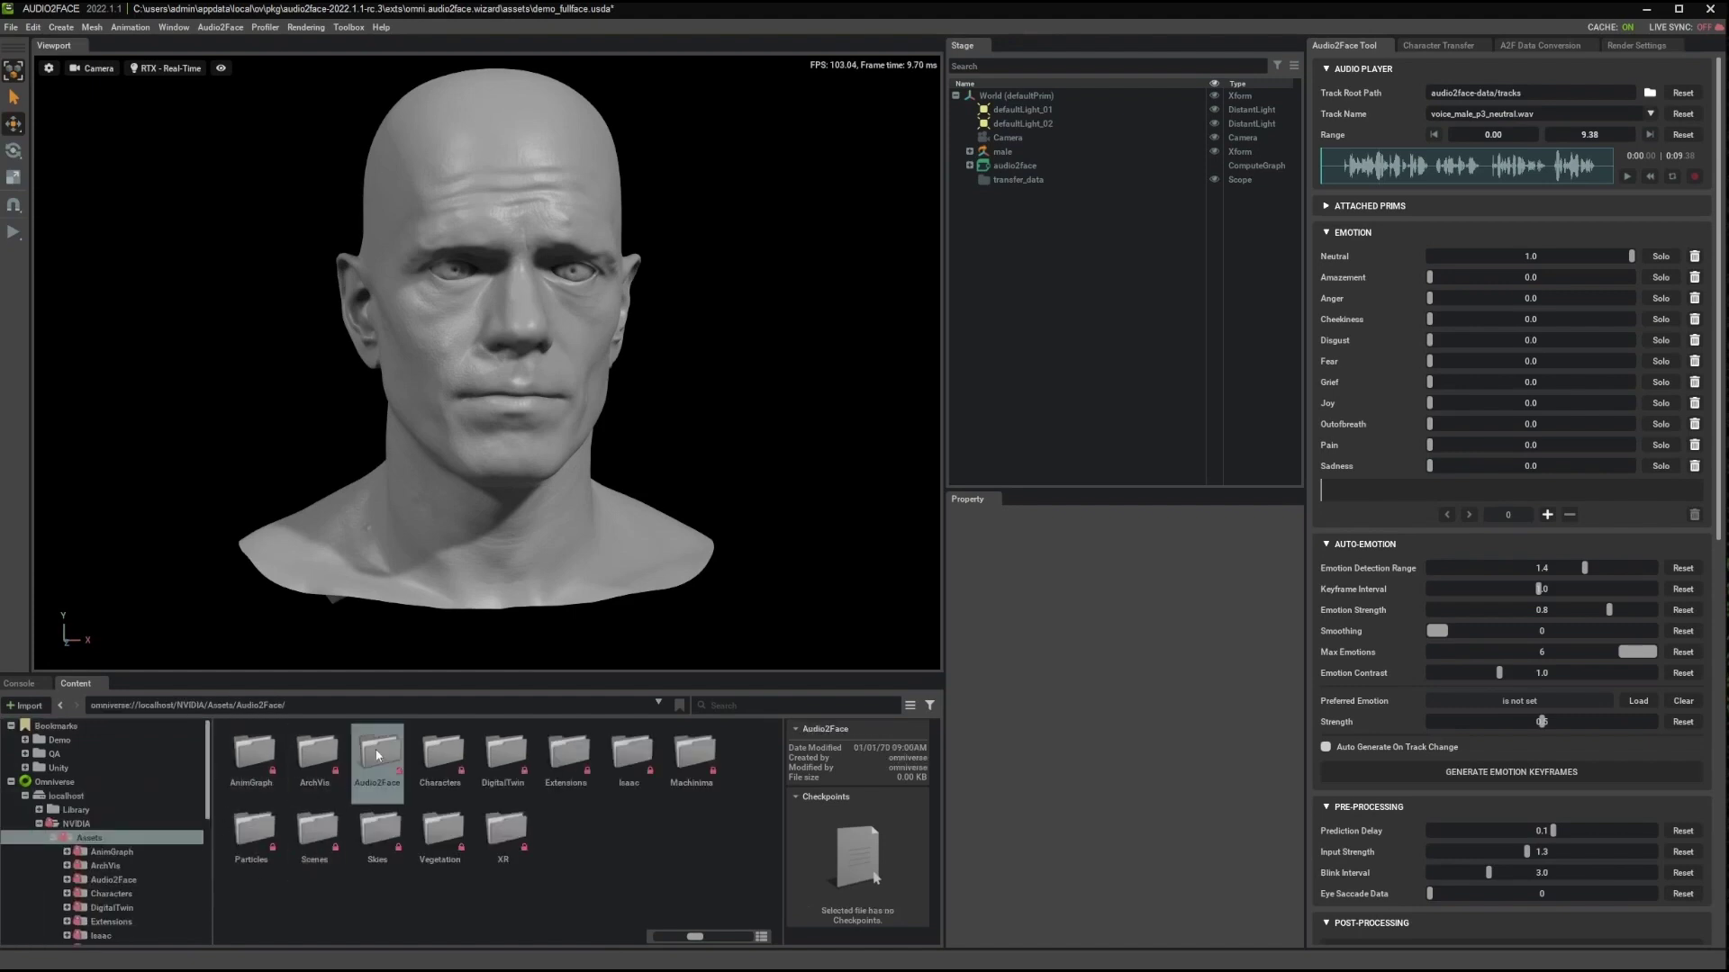
double_click(378, 756)
double_click(253, 757)
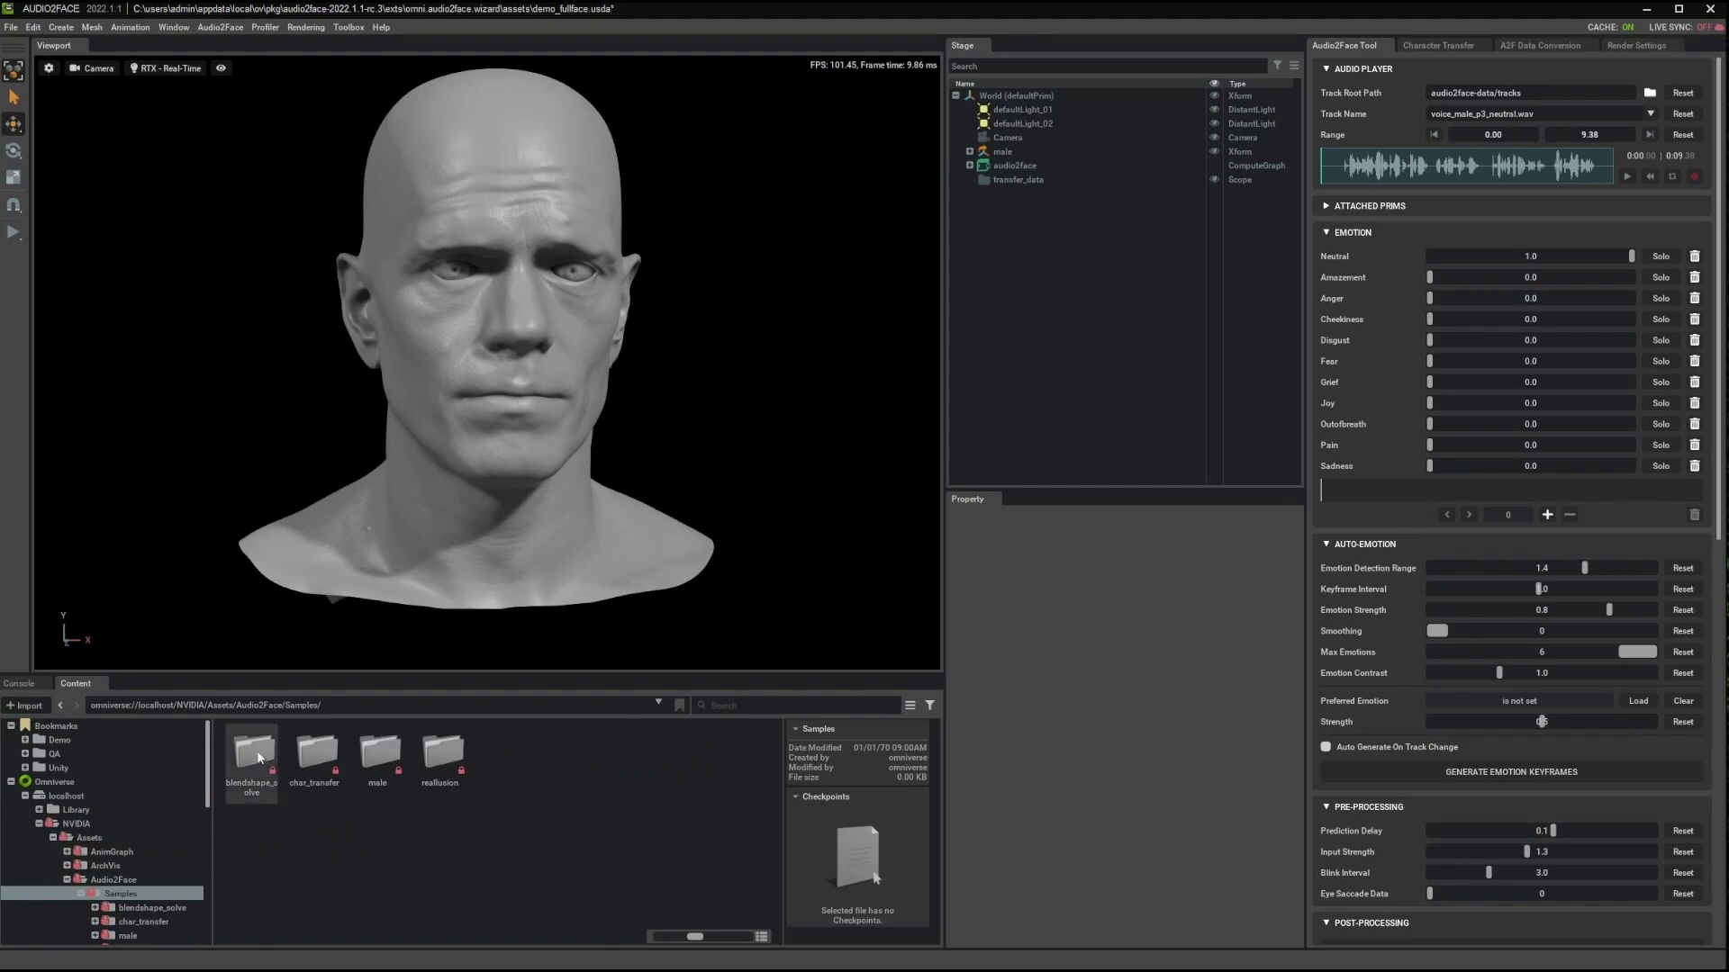
double_click(256, 755)
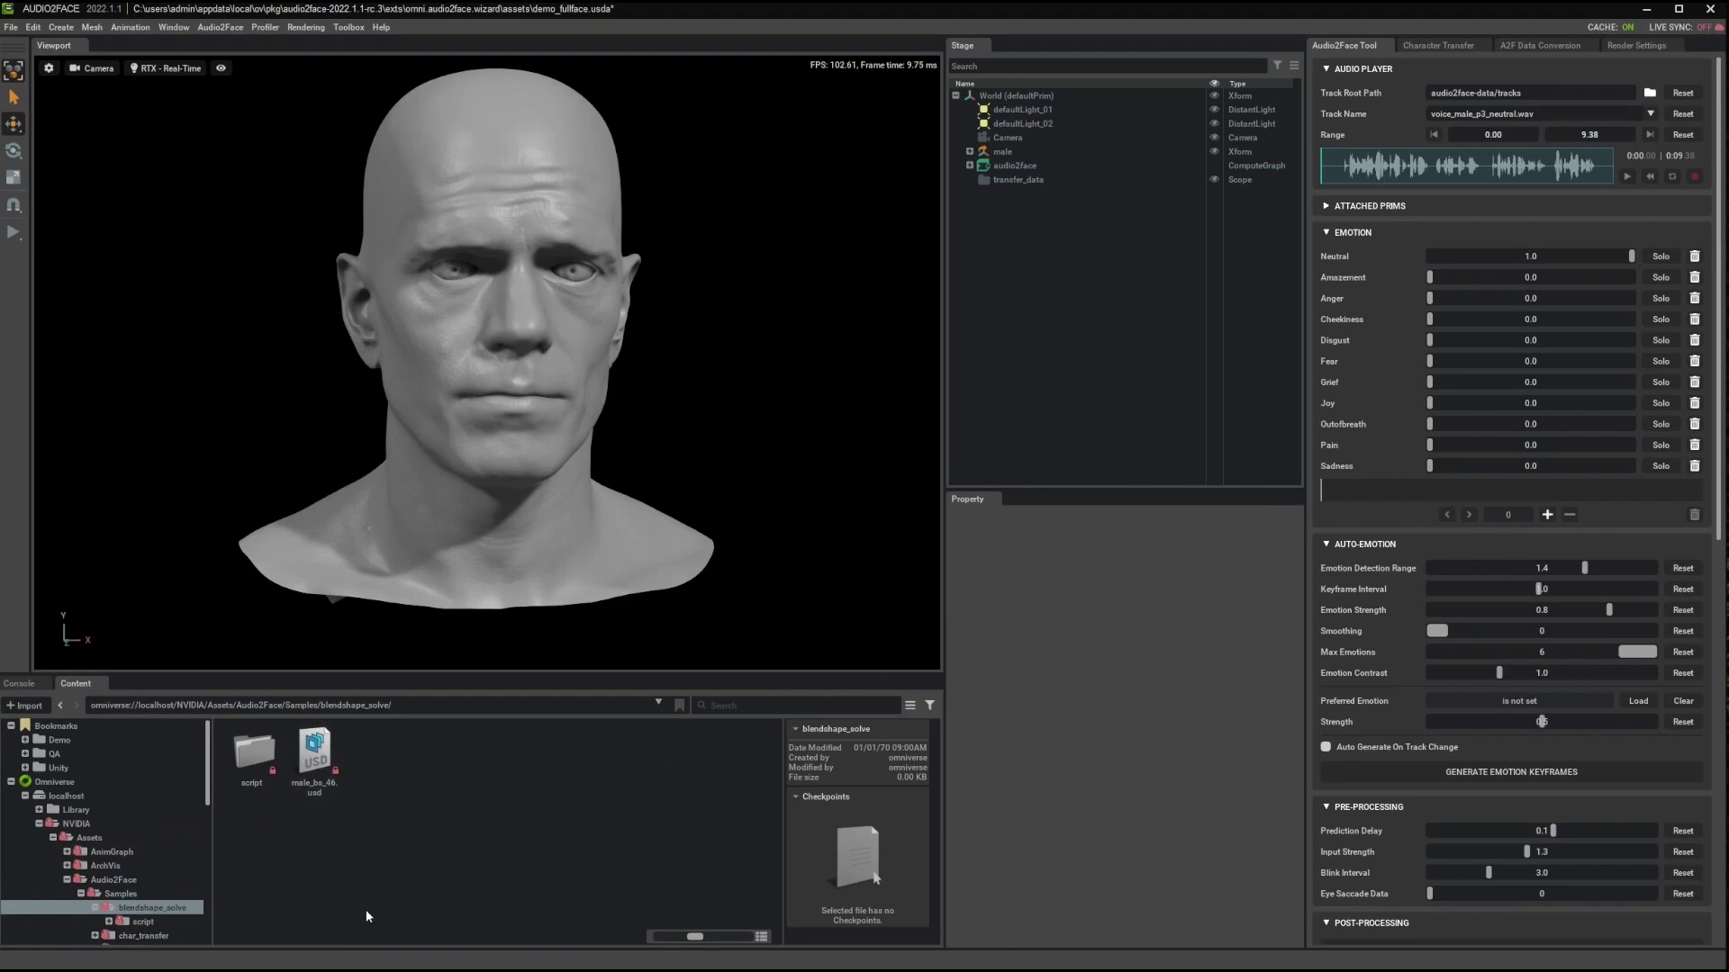
Drag male_bs_46.usd into the Stage and inspect its neutral mesh's blendshapes.
left_click(316, 763)
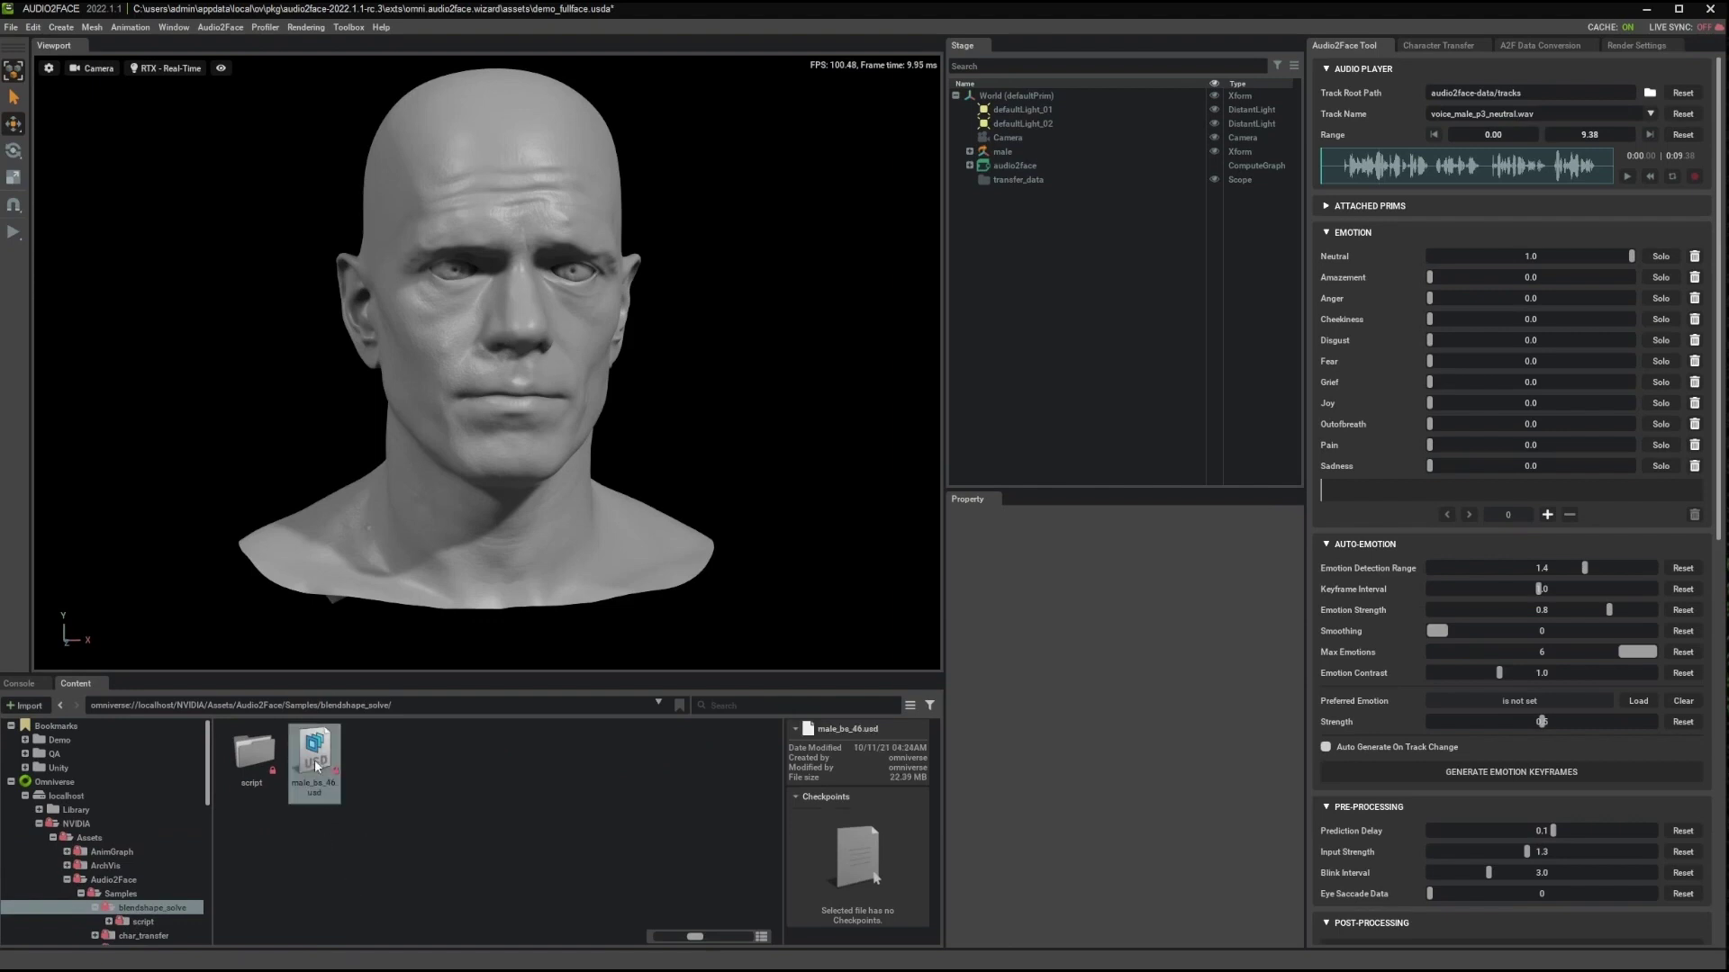
left_click_drag(315, 763, 1008, 204)
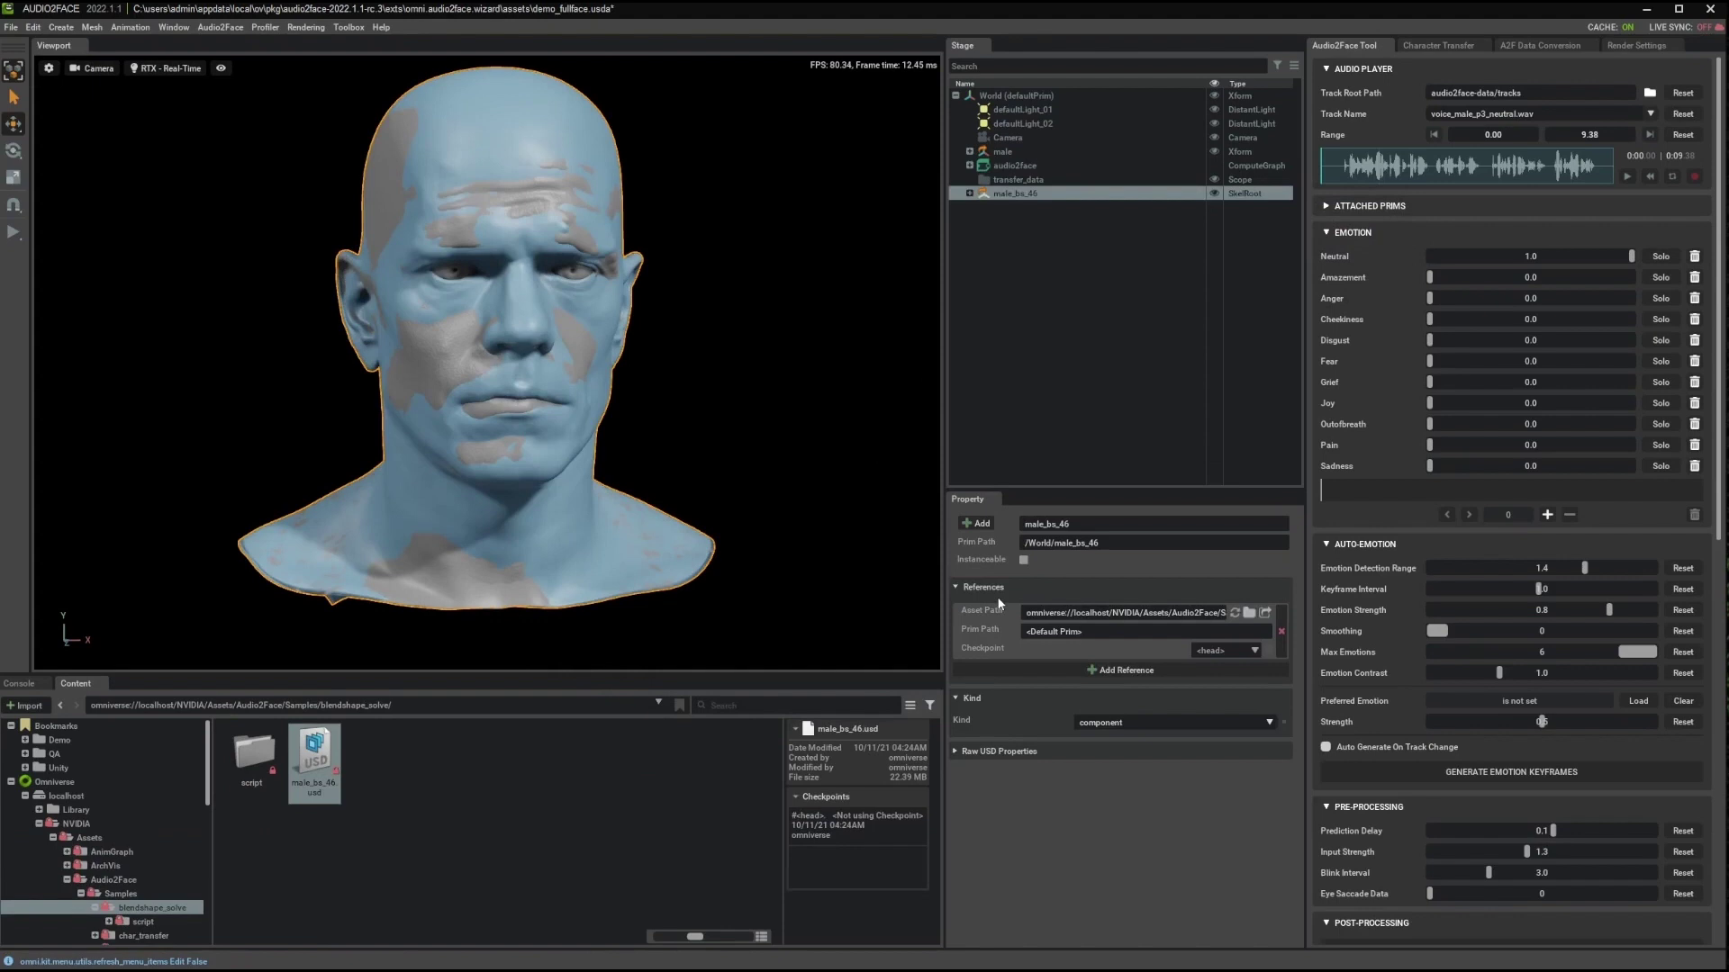
left_click(970, 193)
left_click(988, 208)
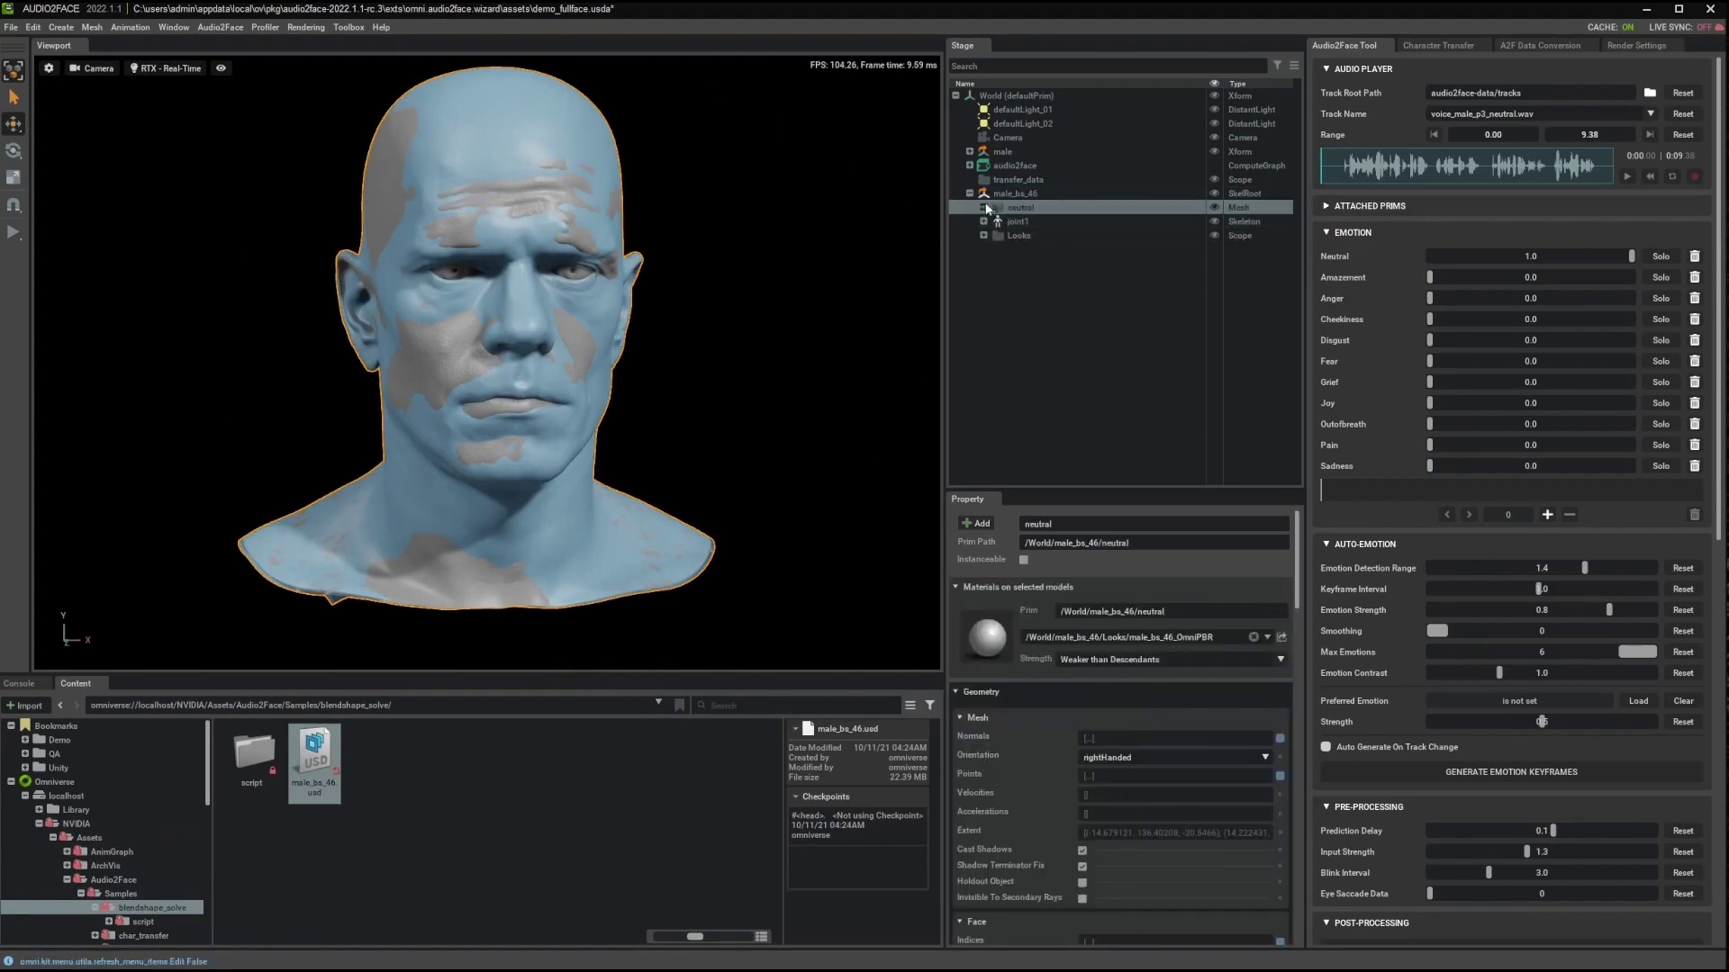
left_click(984, 207)
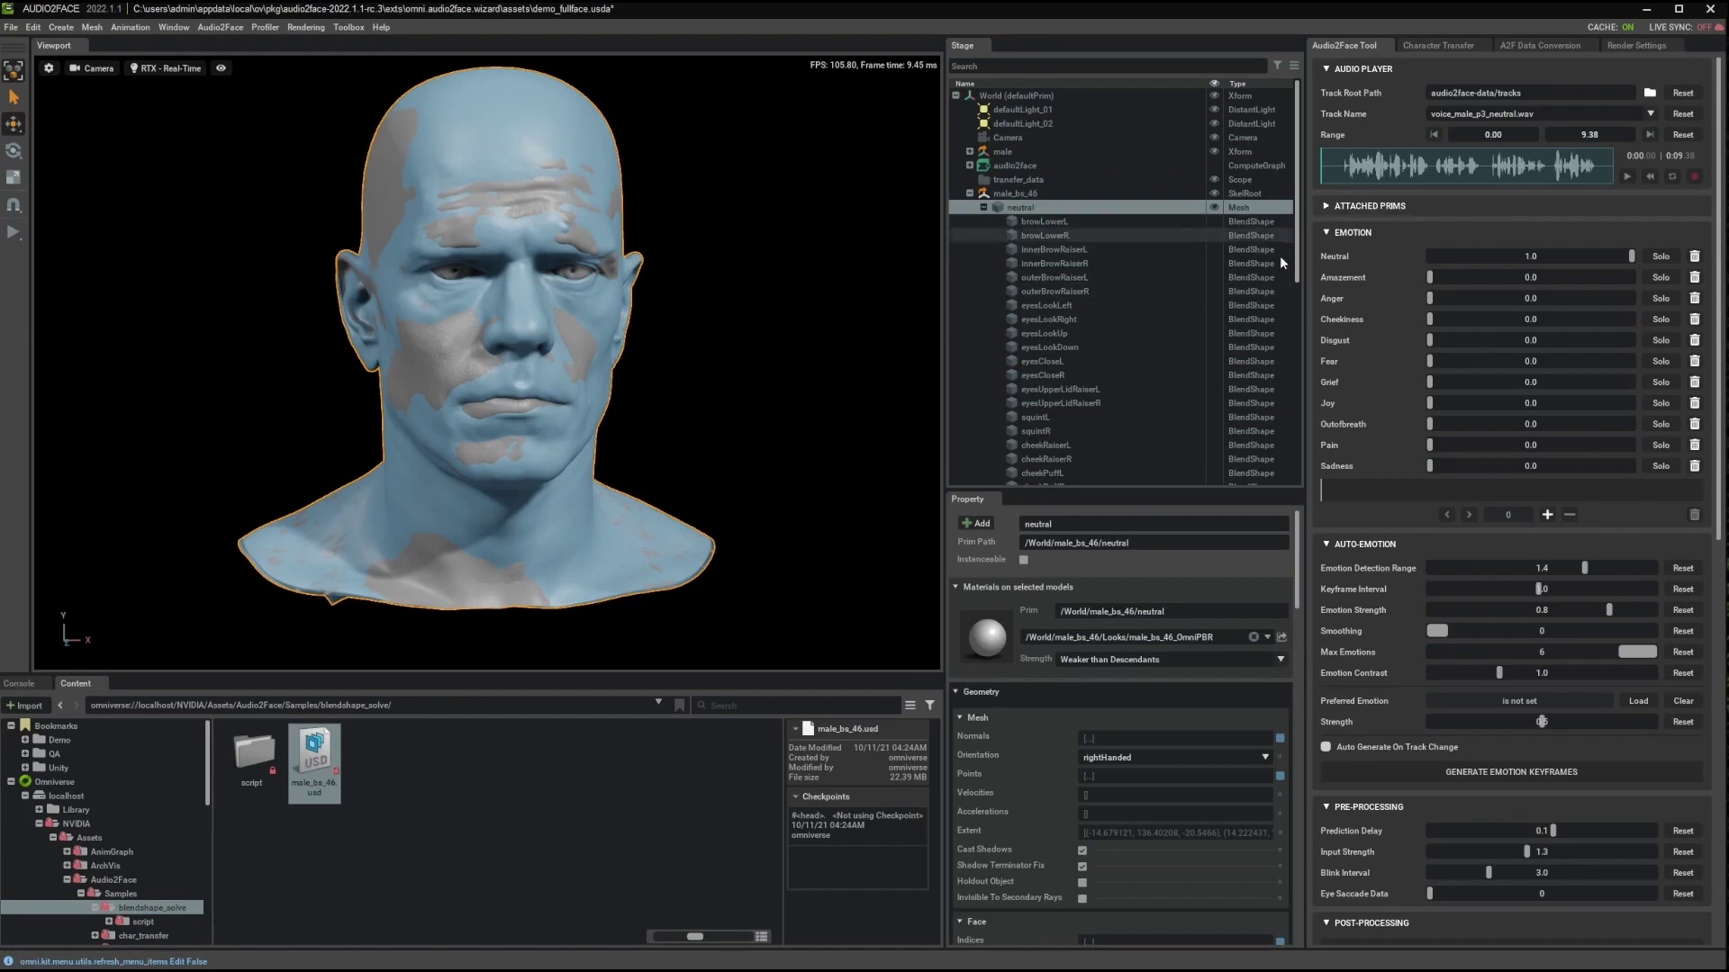
Move the grey male head left, setting its Translate X to -30.
left_click(969, 194)
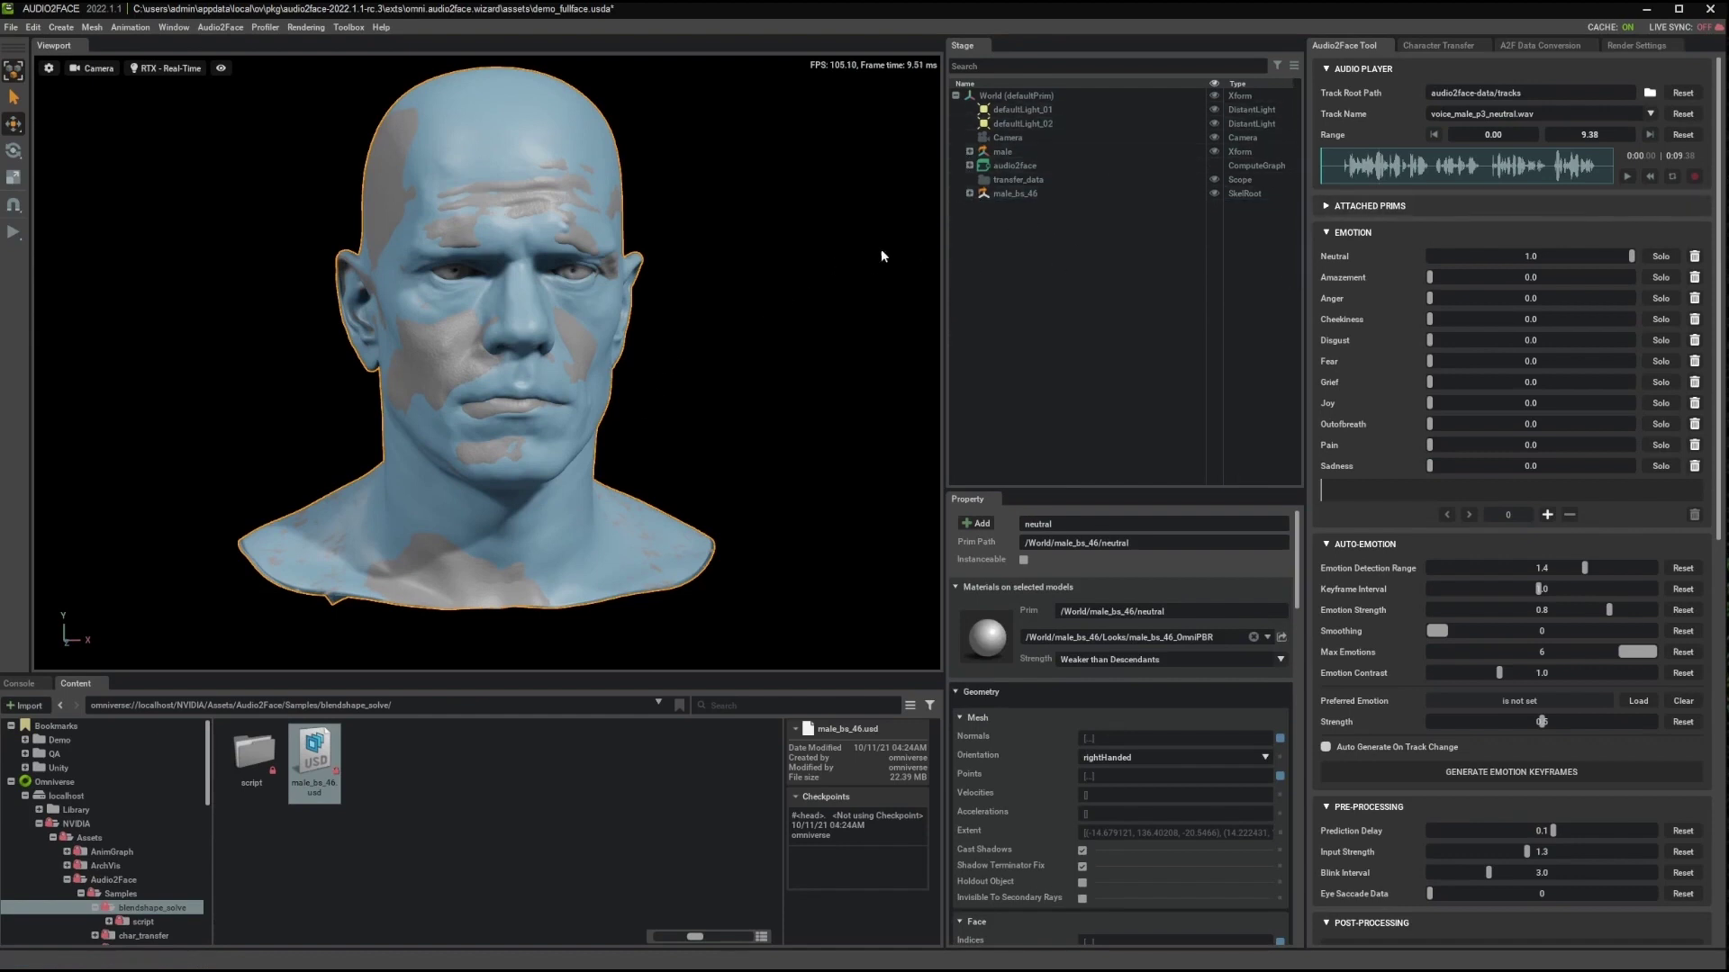
left_click(1002, 151)
scroll(465, 382, "down", 6)
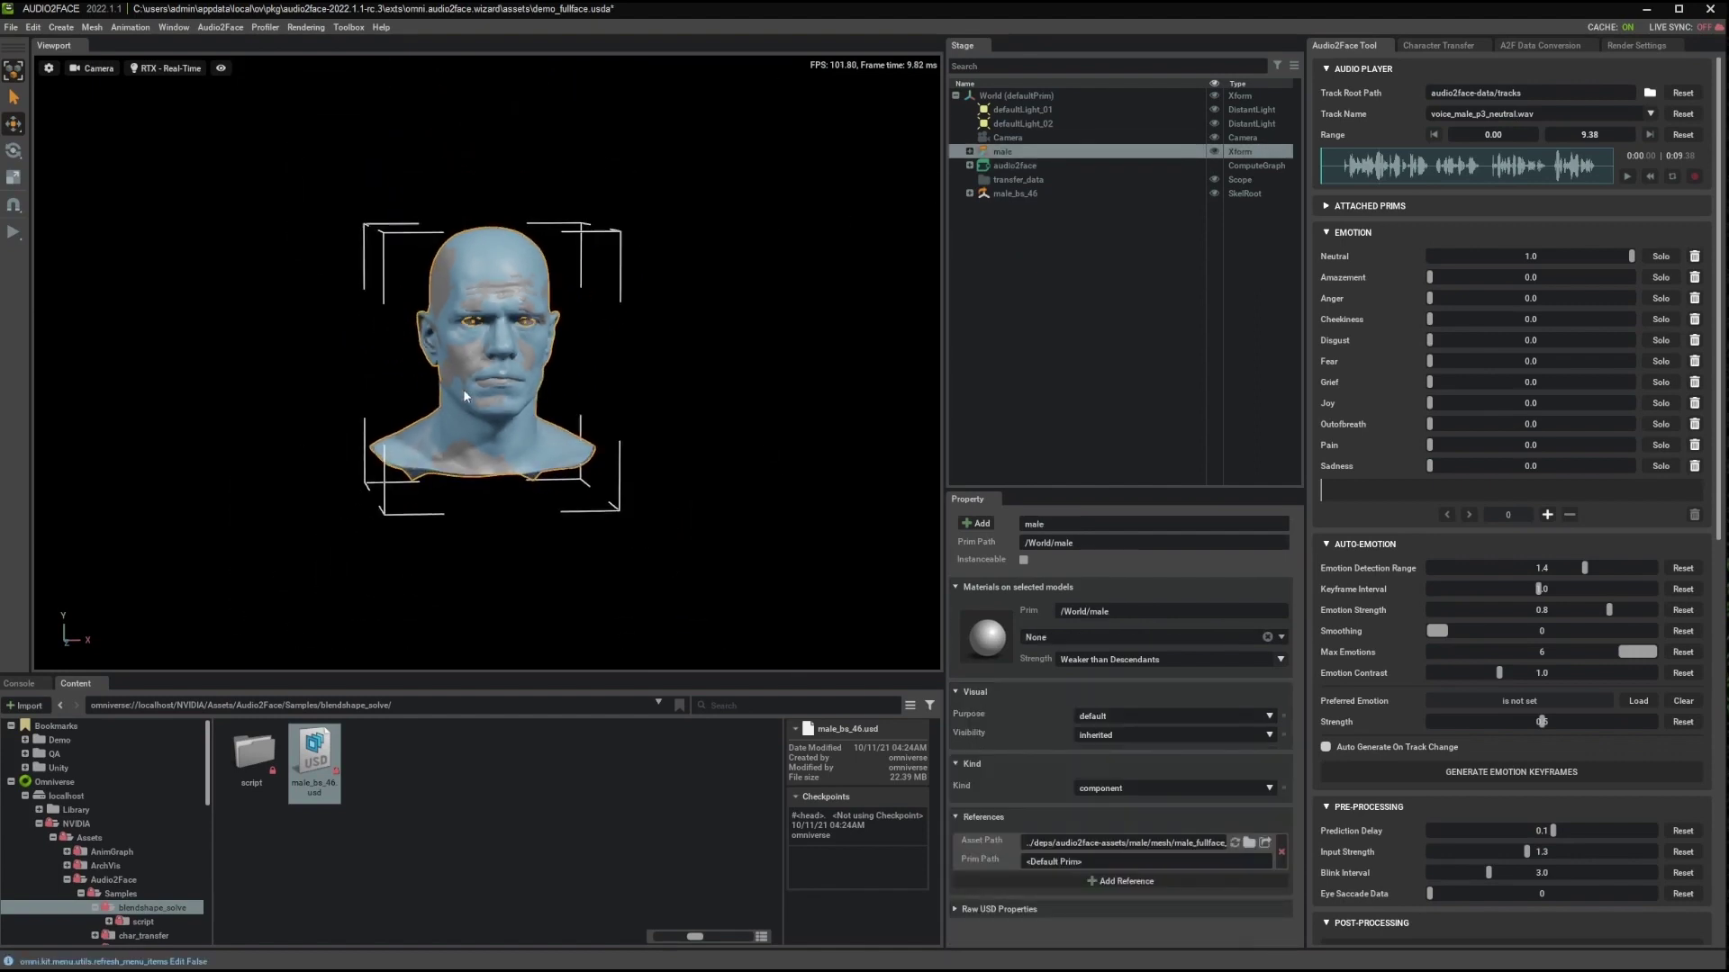
scroll(461, 403, "down", 3)
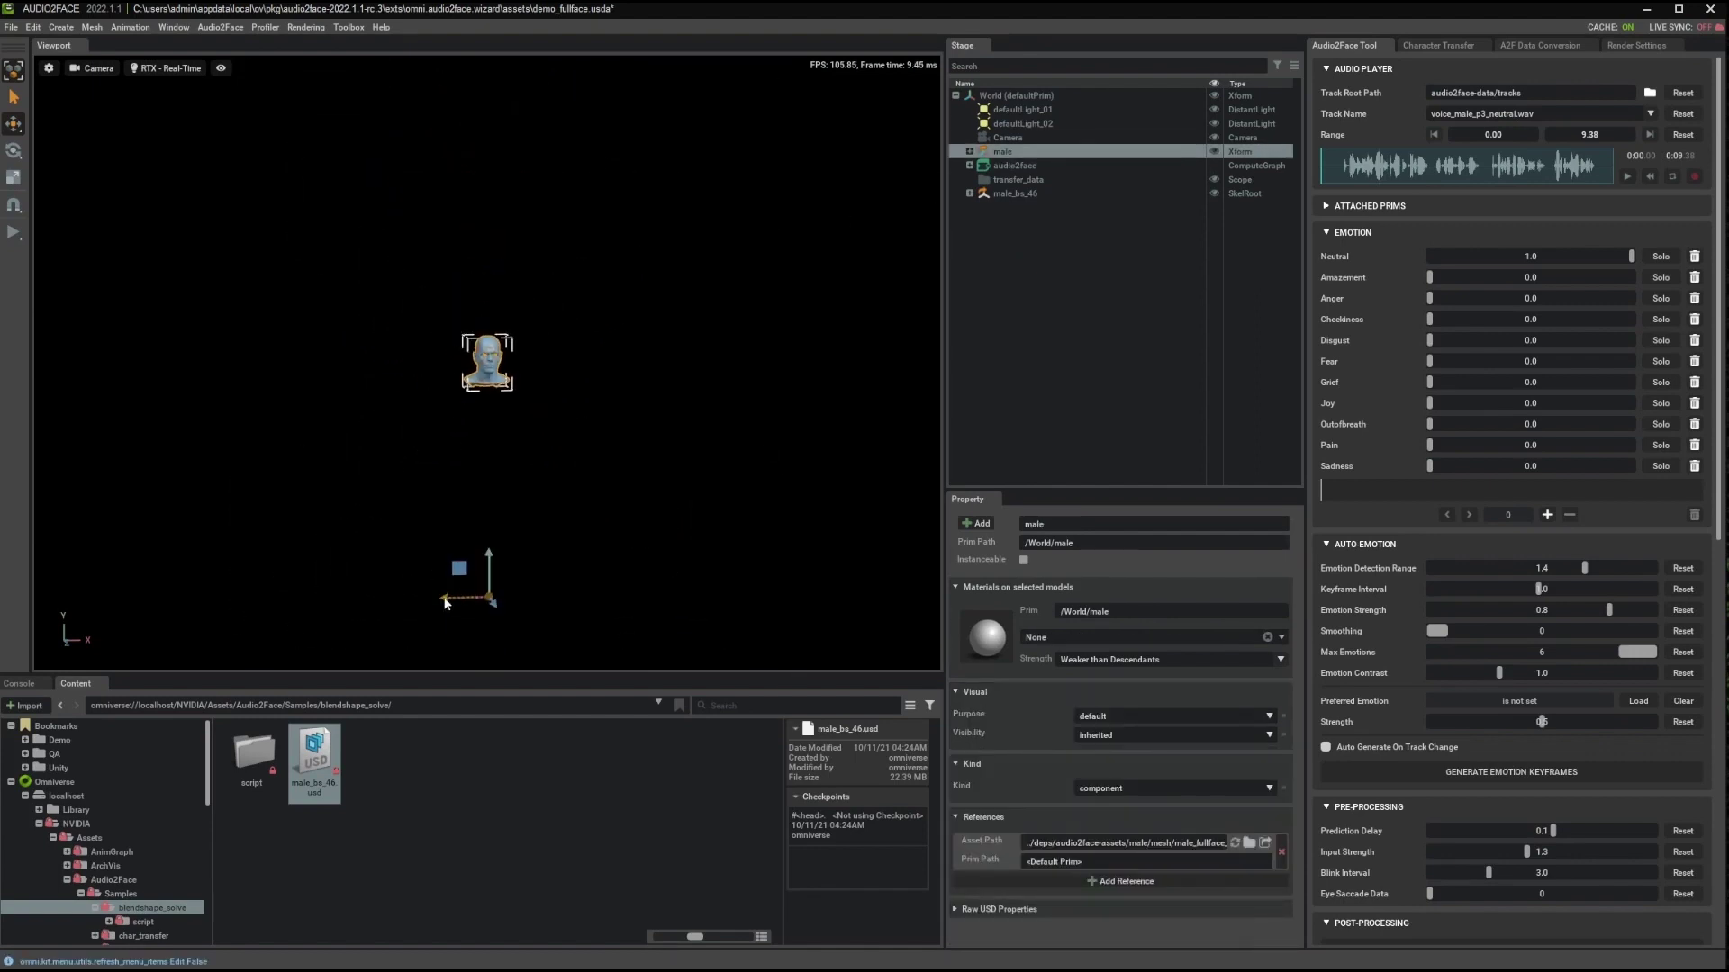
left_click_drag(445, 600, 402, 595)
left_click(1008, 180)
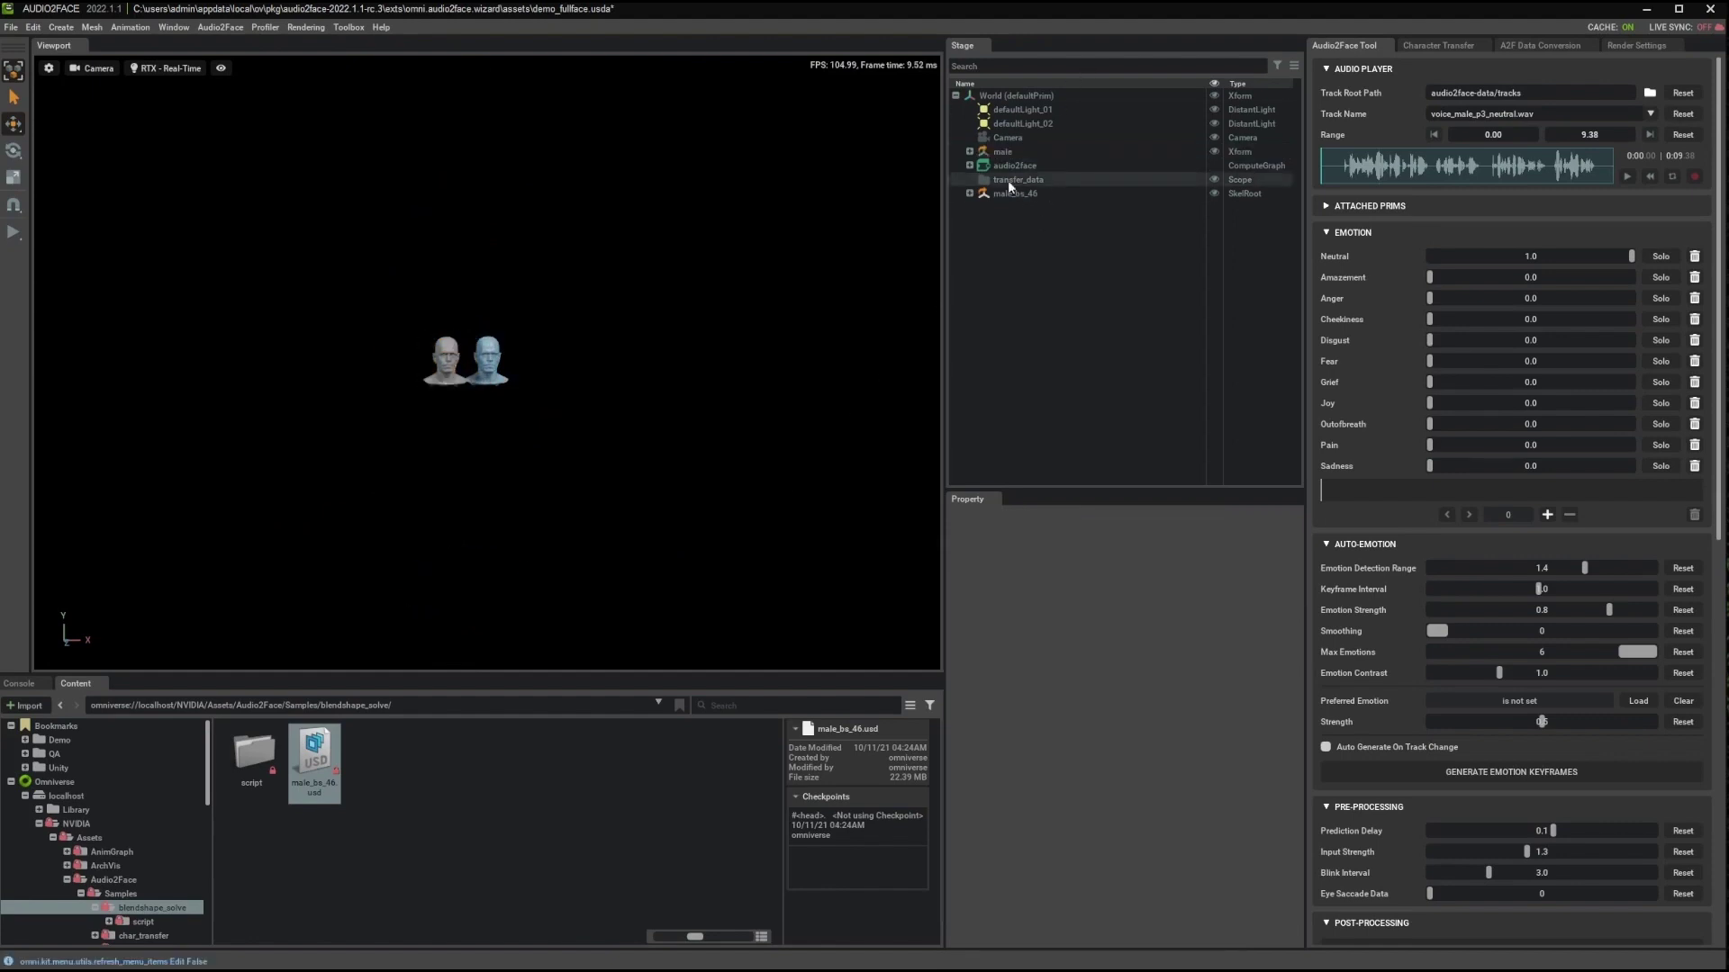
left_click(996, 153)
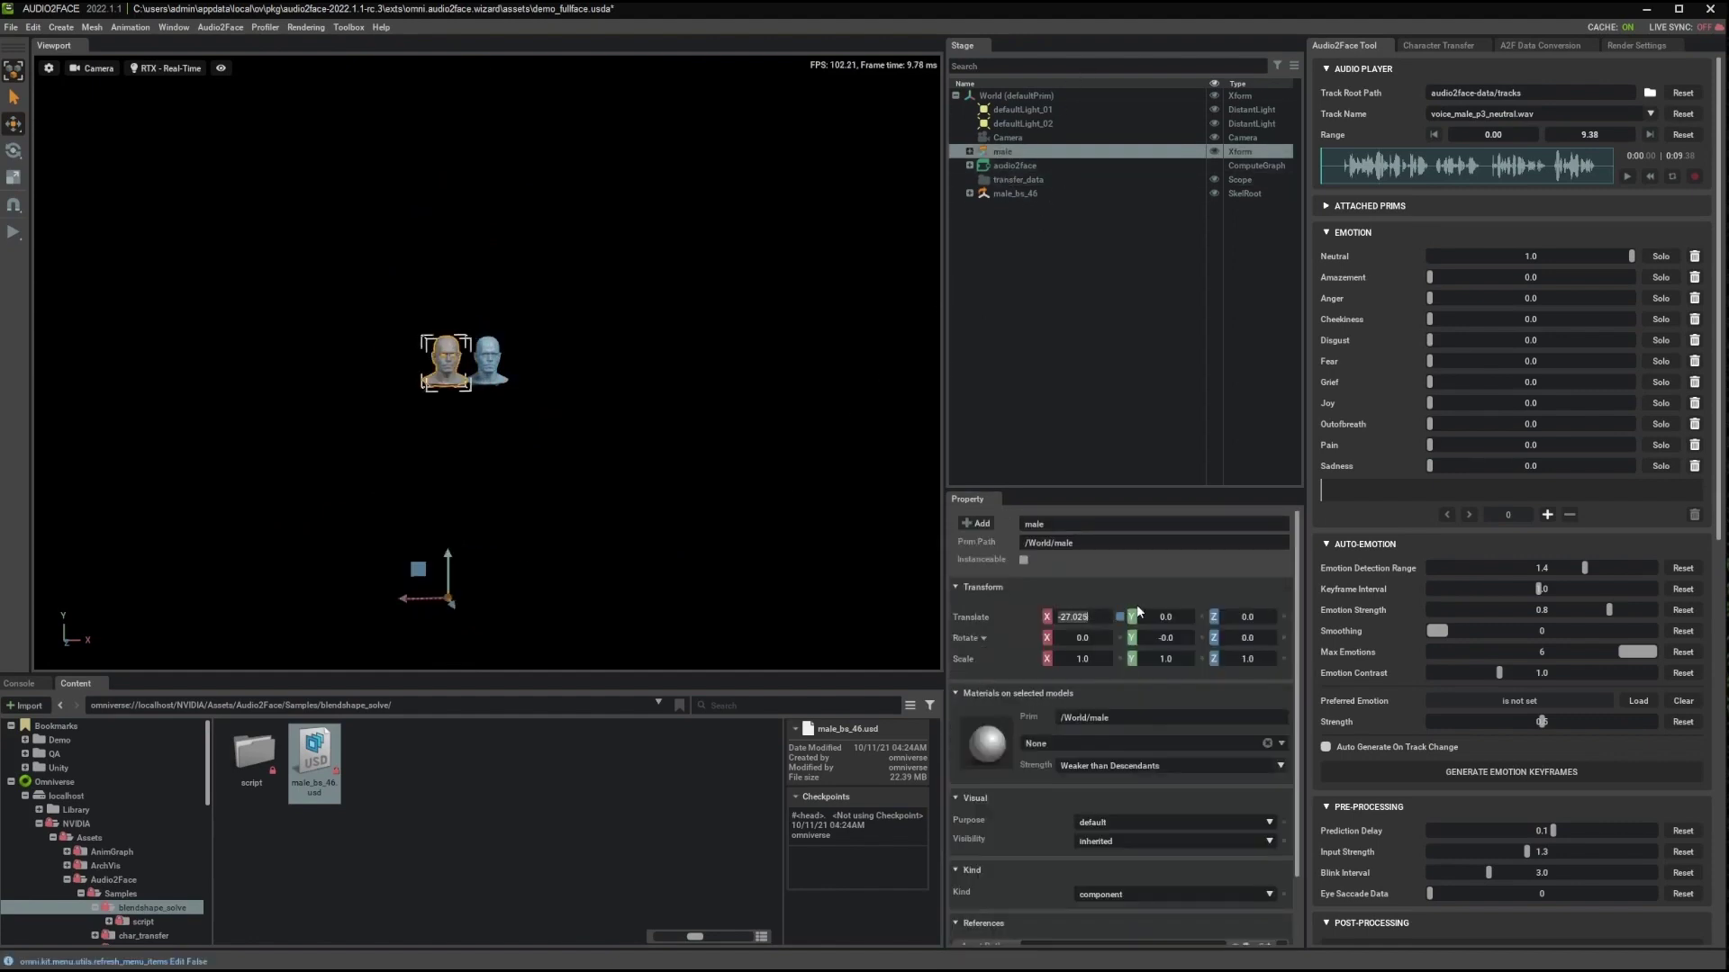
double_click(1084, 616)
type("-30")
key("Return")
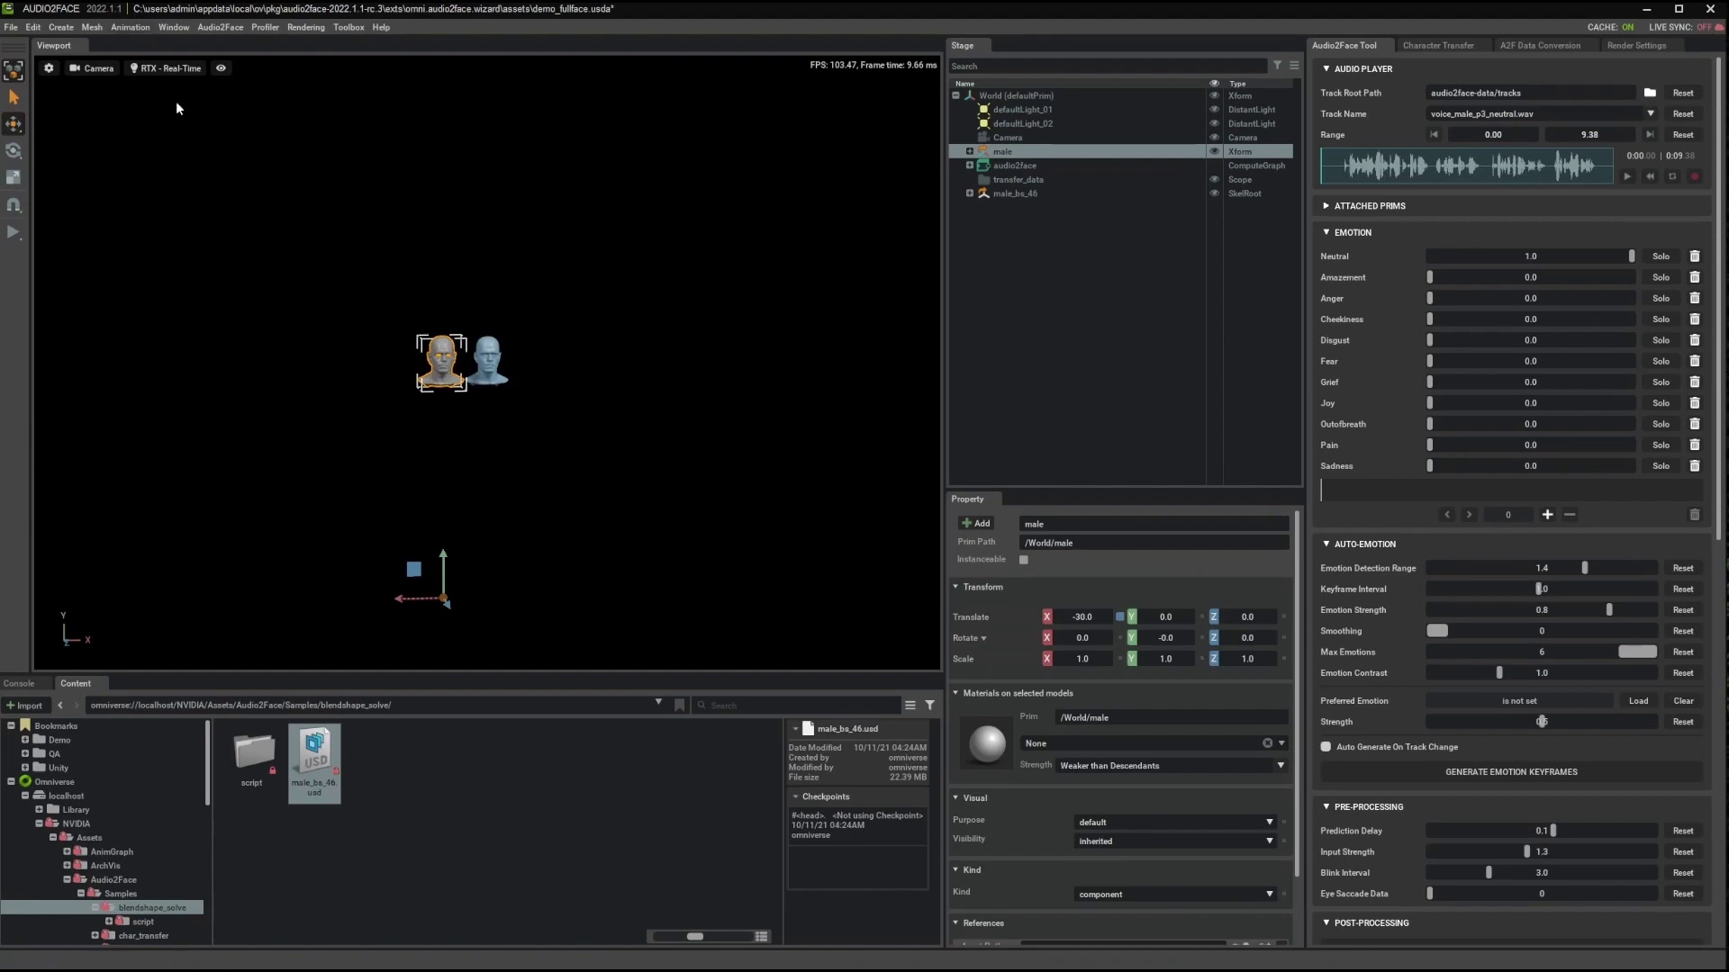
Frame both heads, play the speech animation, then rewind the audio and show data conversion settings.
scroll(621, 316, "up", 5)
scroll(509, 372, "up", 5)
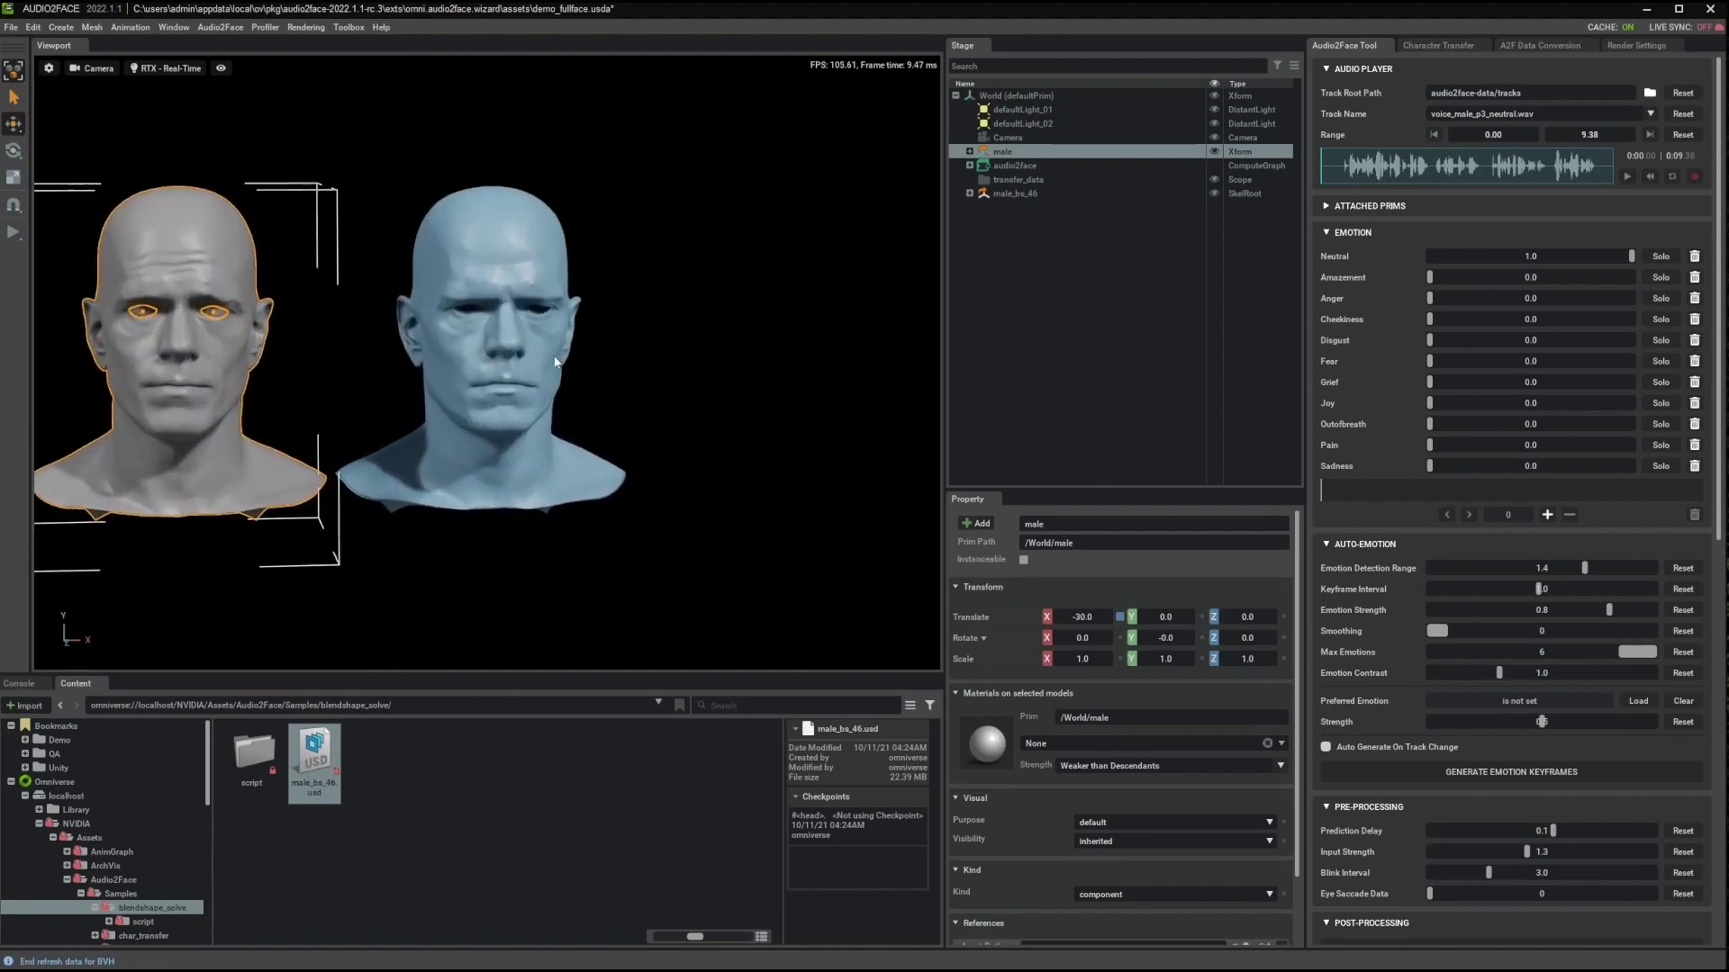
left_click_drag(227, 276, 678, 533)
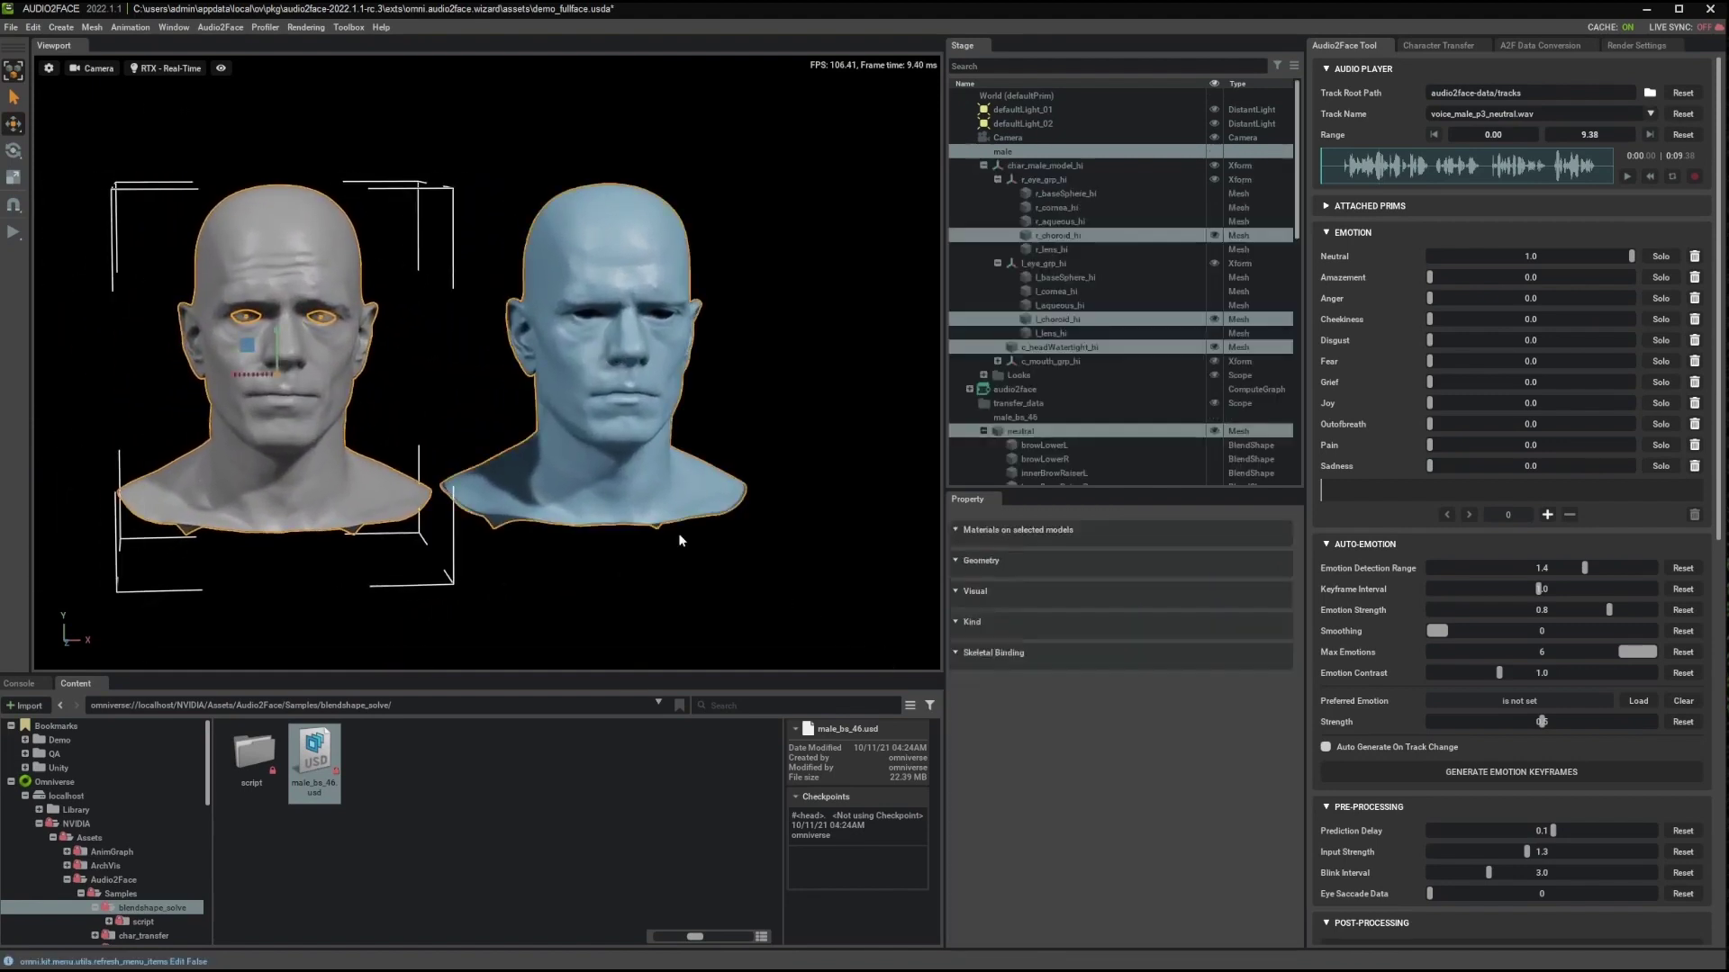
key("f")
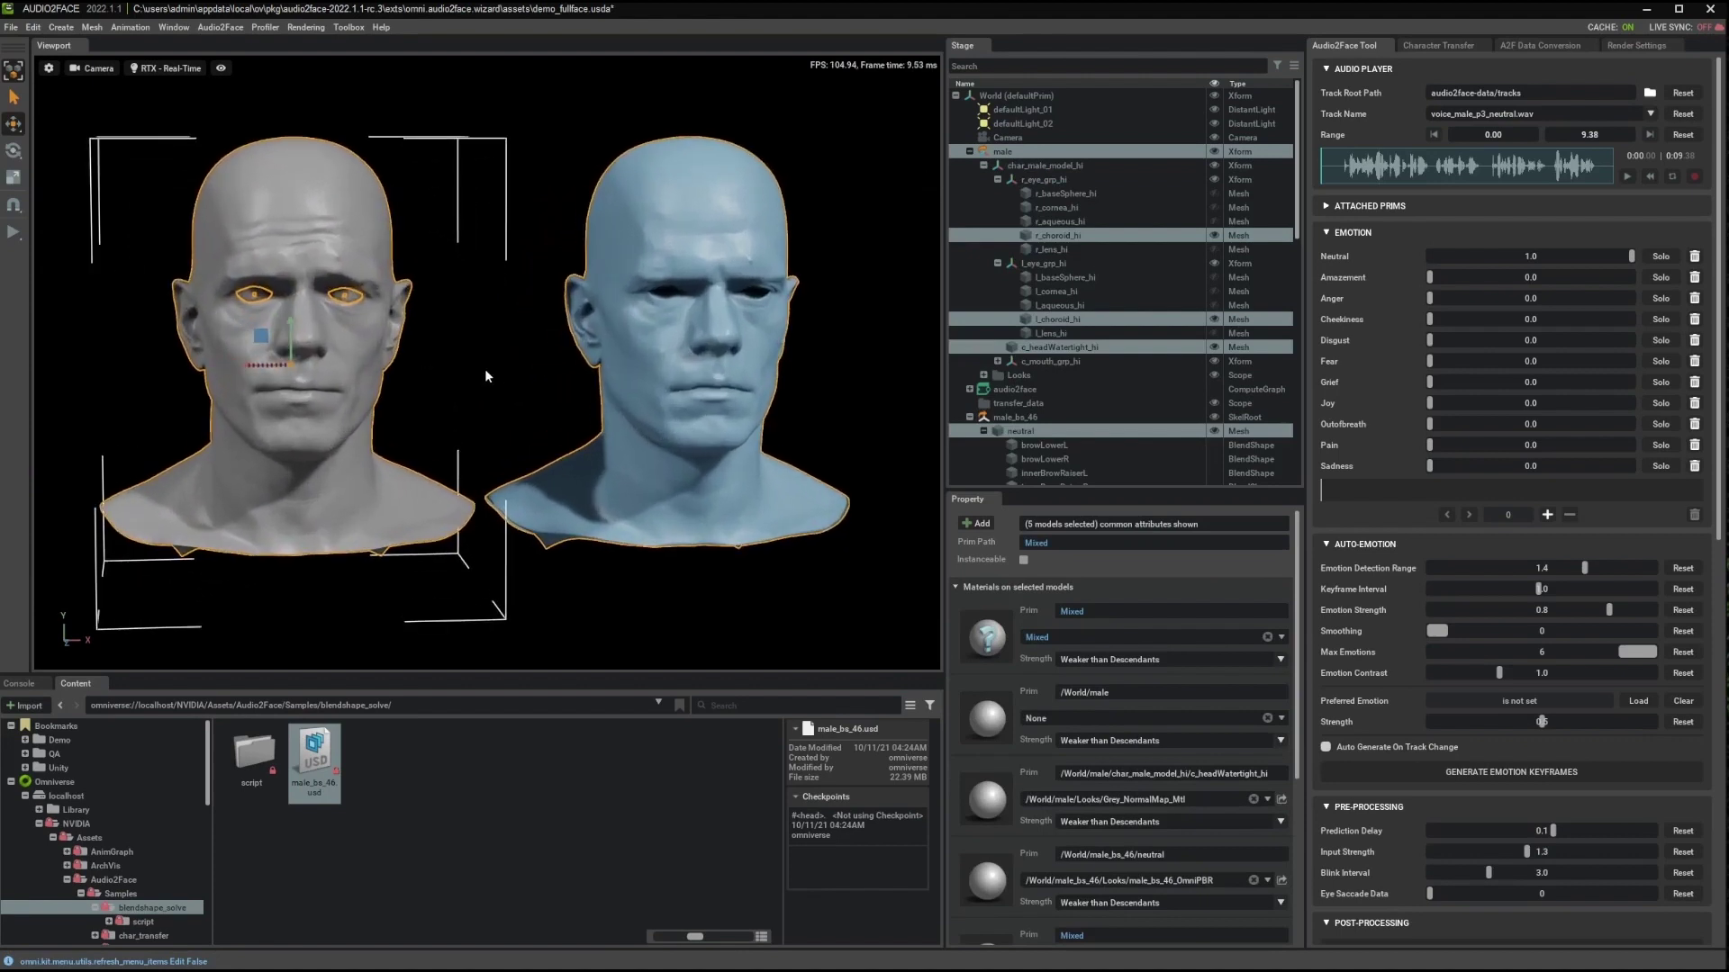
left_click(603, 140)
key("space")
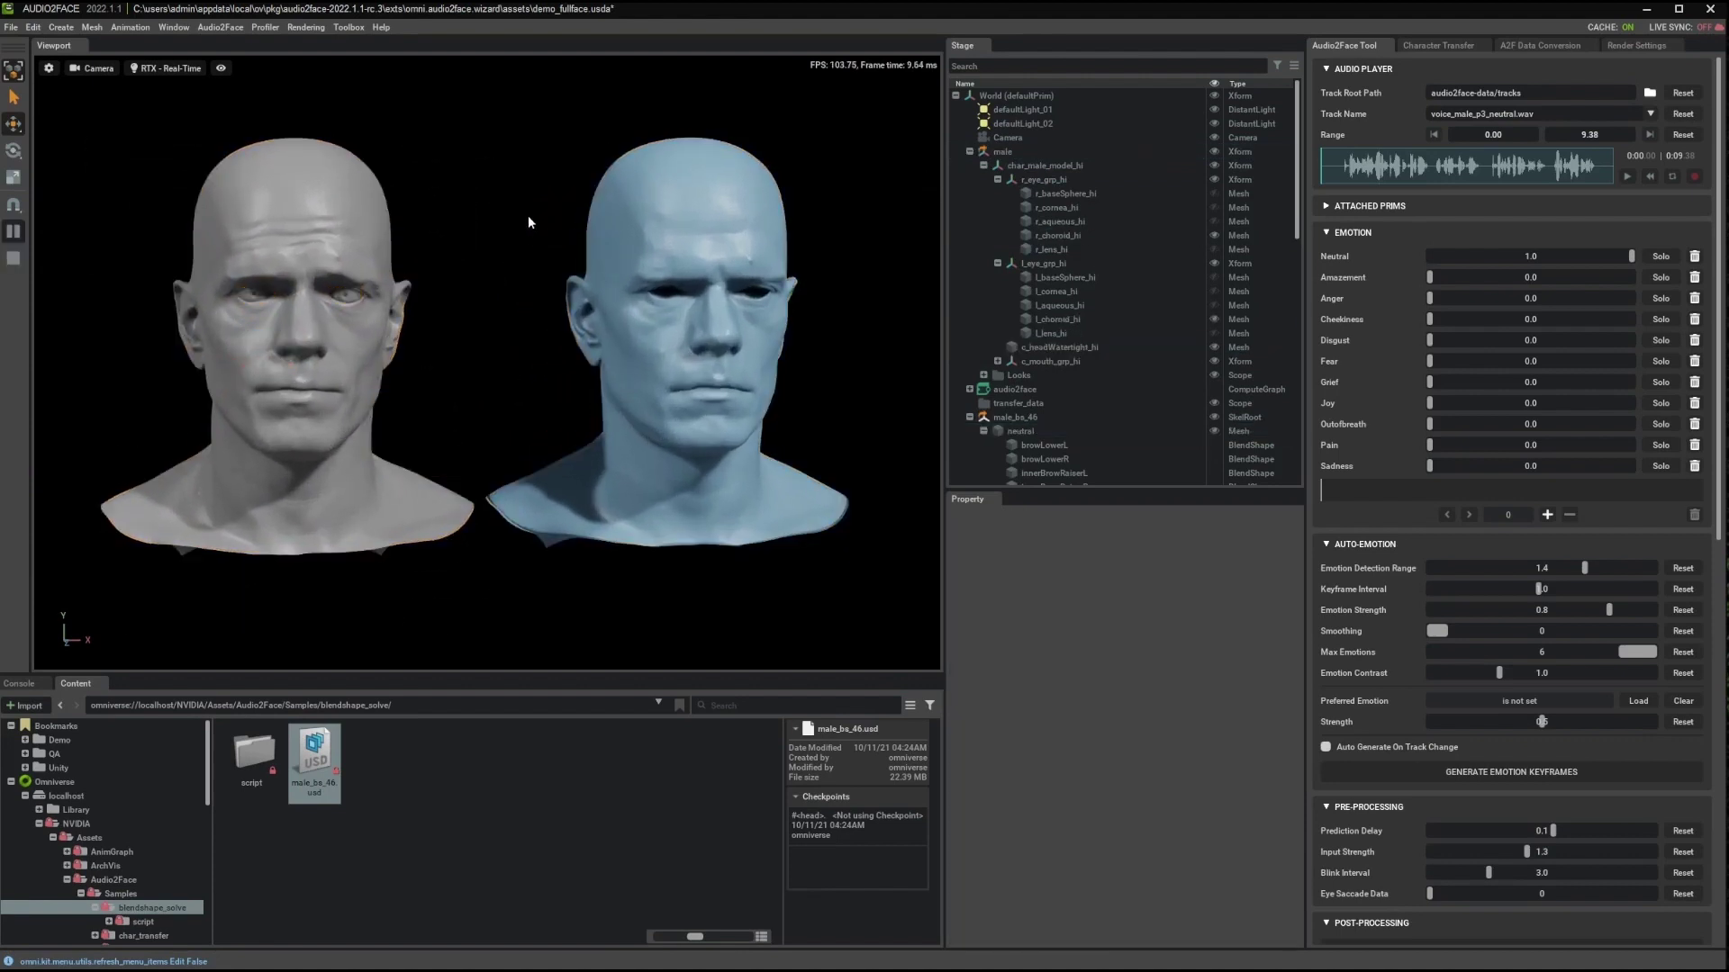
key("f")
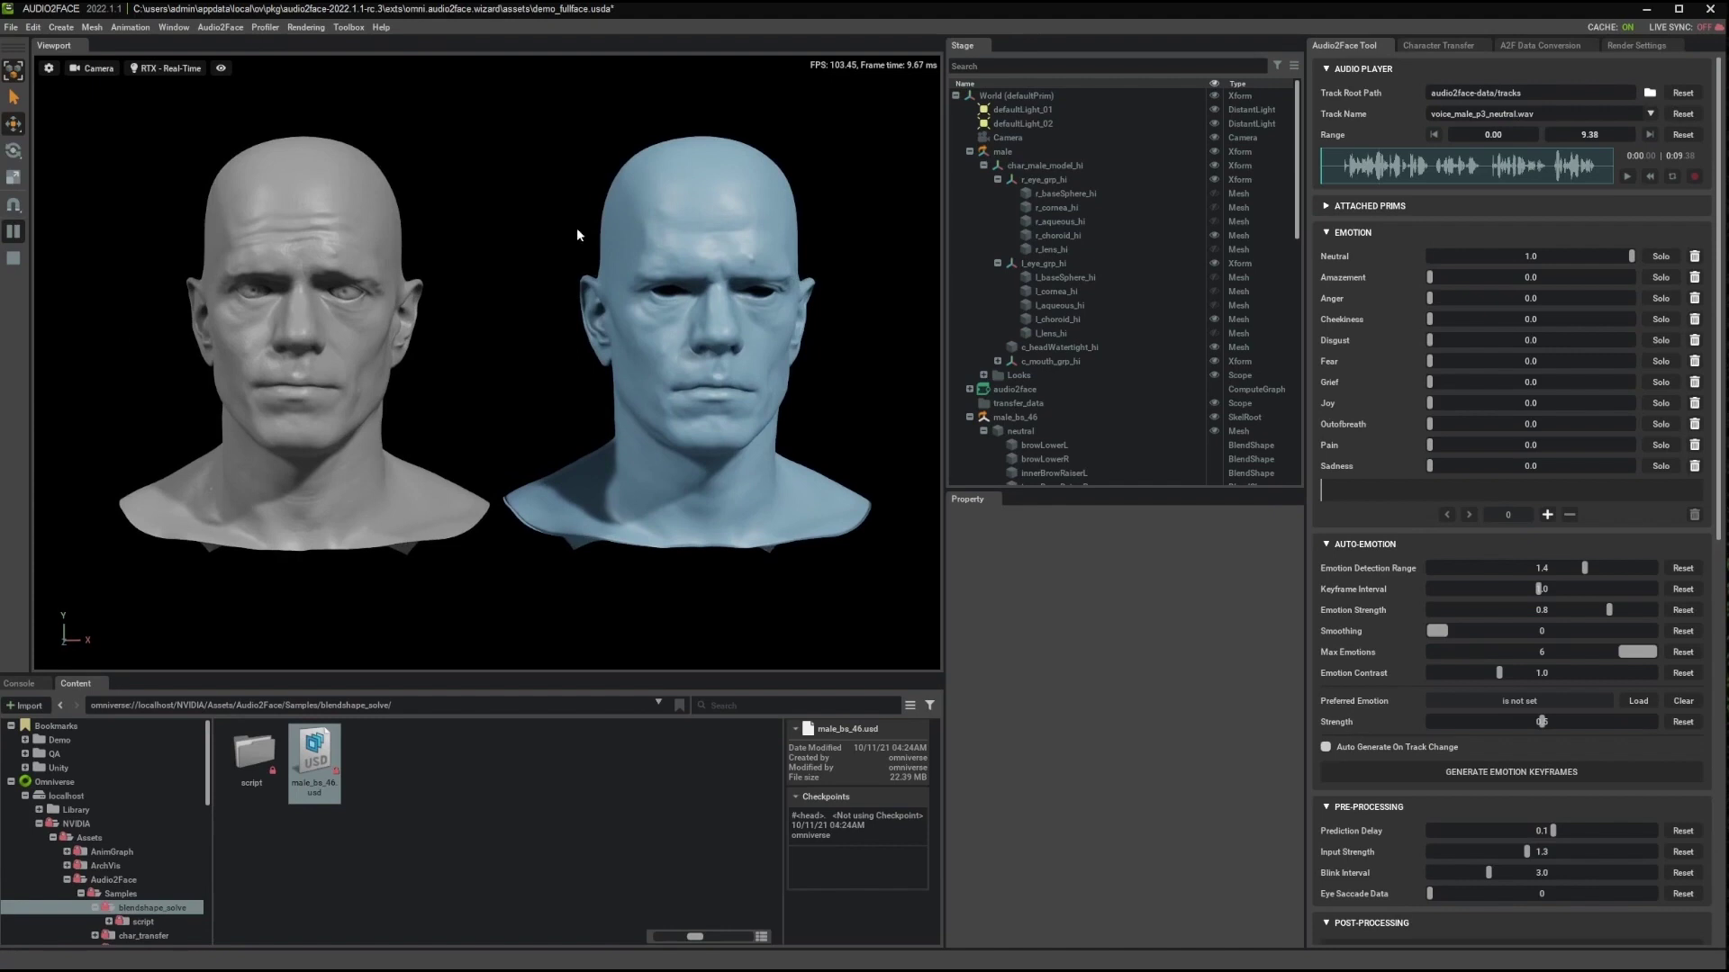
left_click(1395, 165)
left_click(1538, 45)
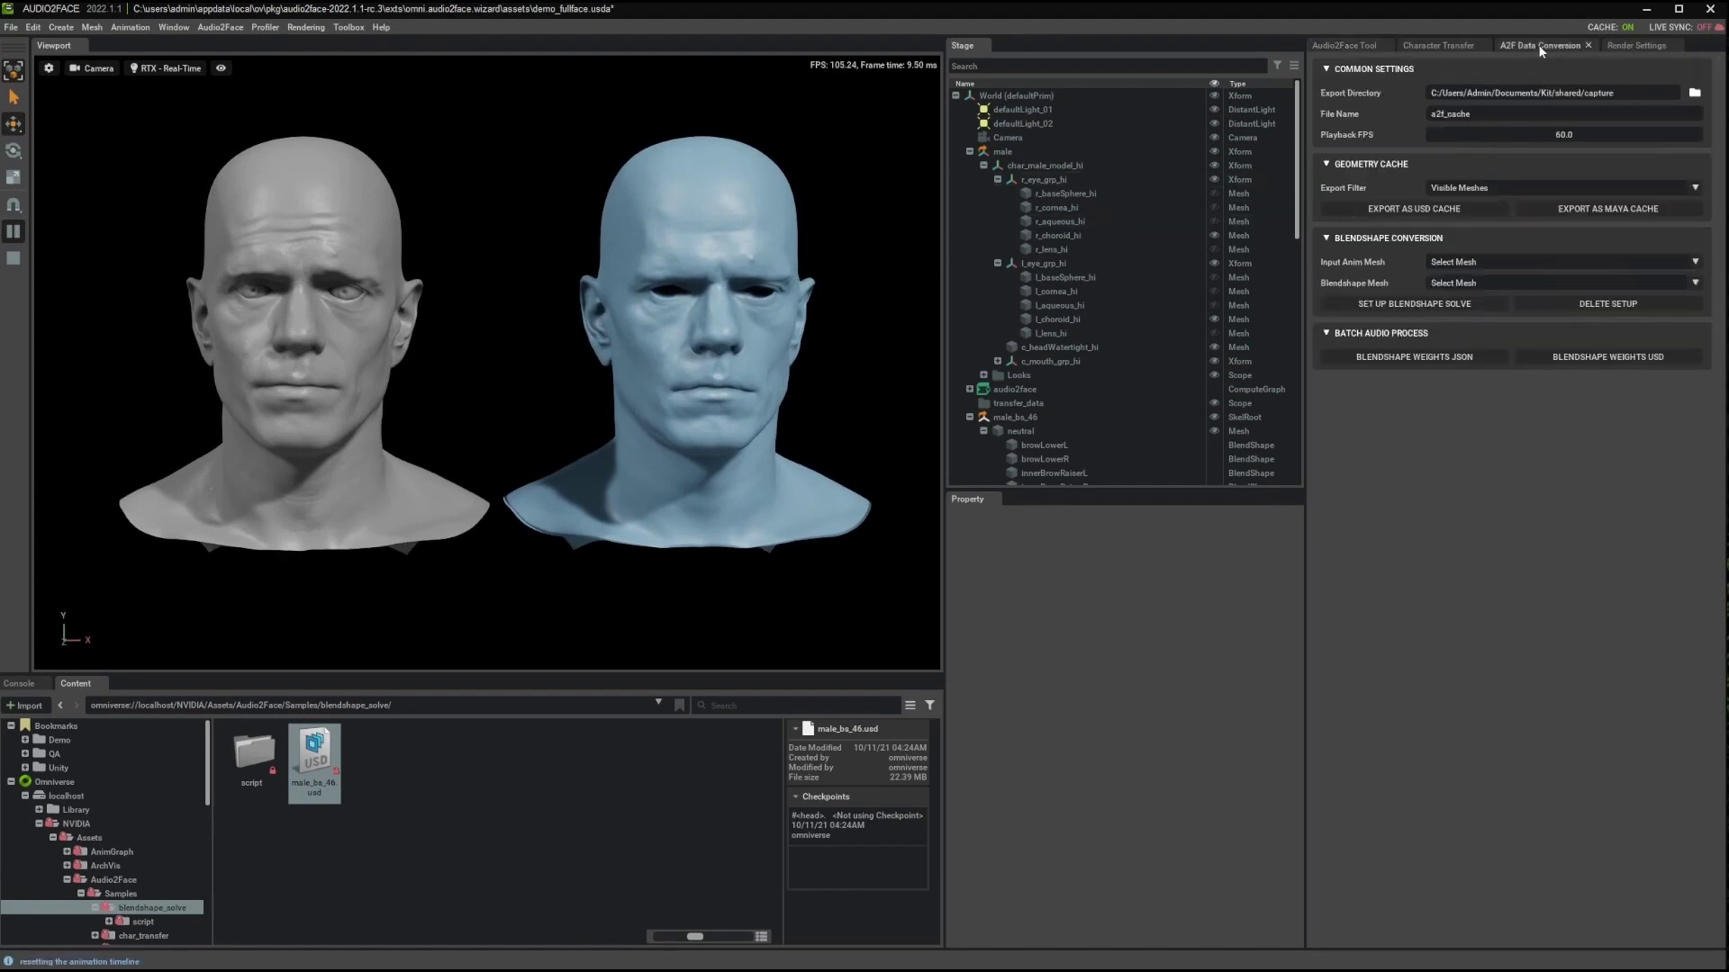
left_click(1584, 212)
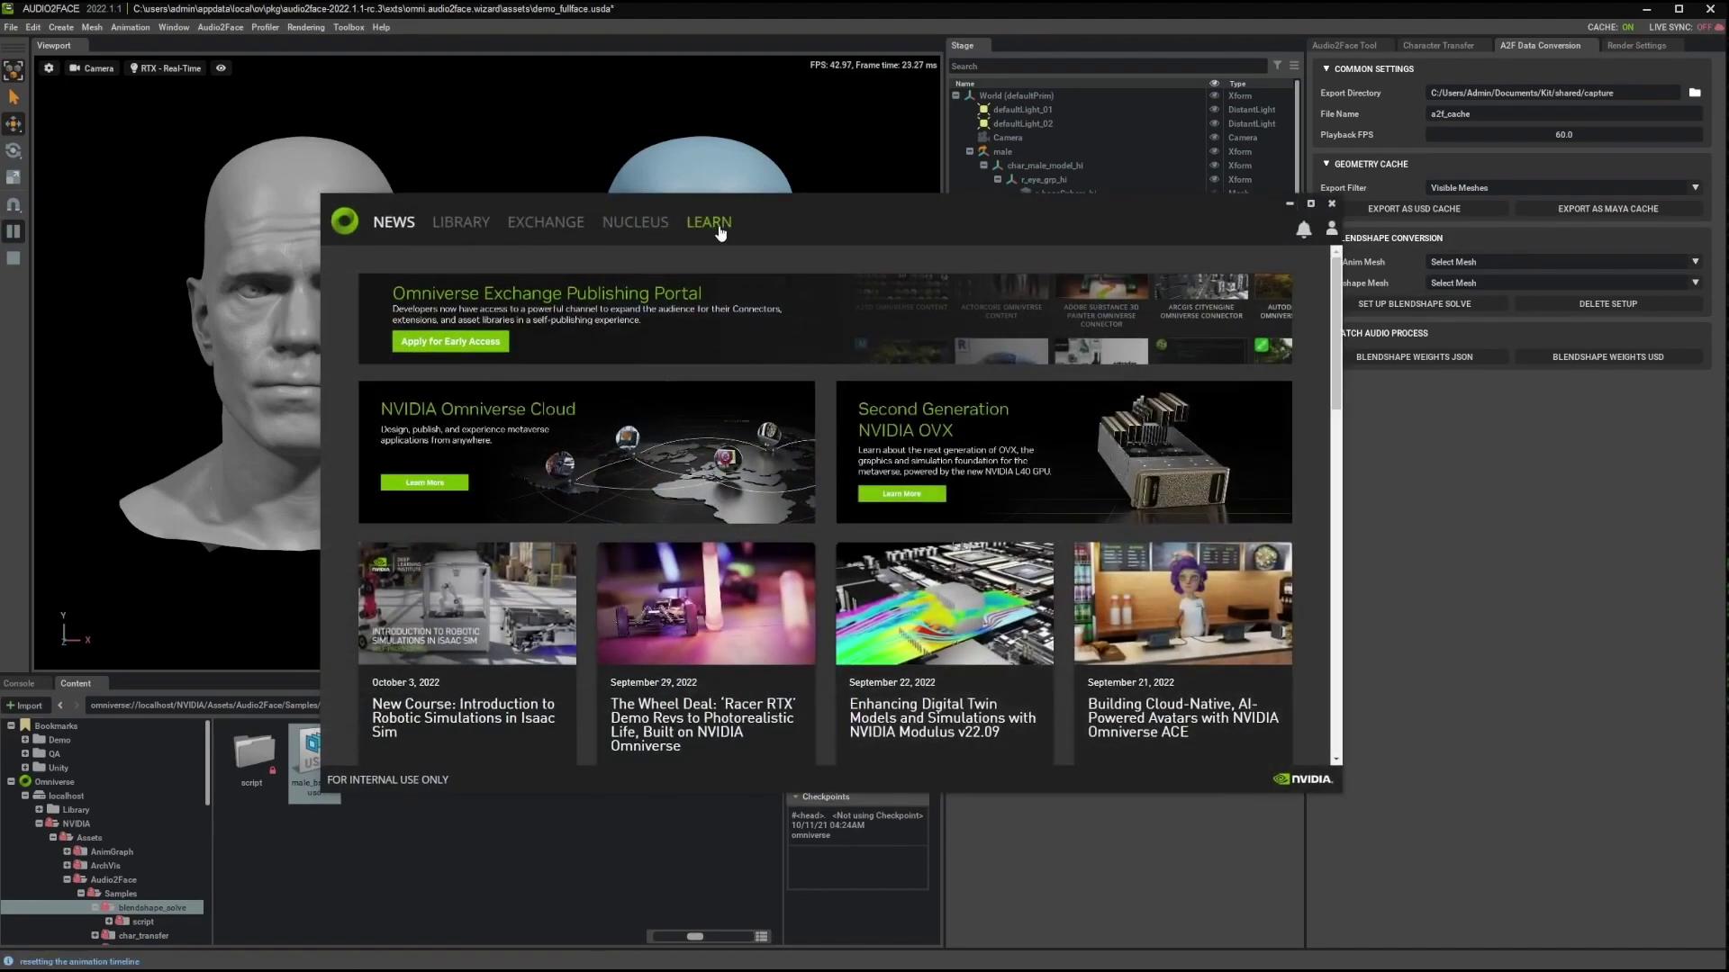
left_click(720, 228)
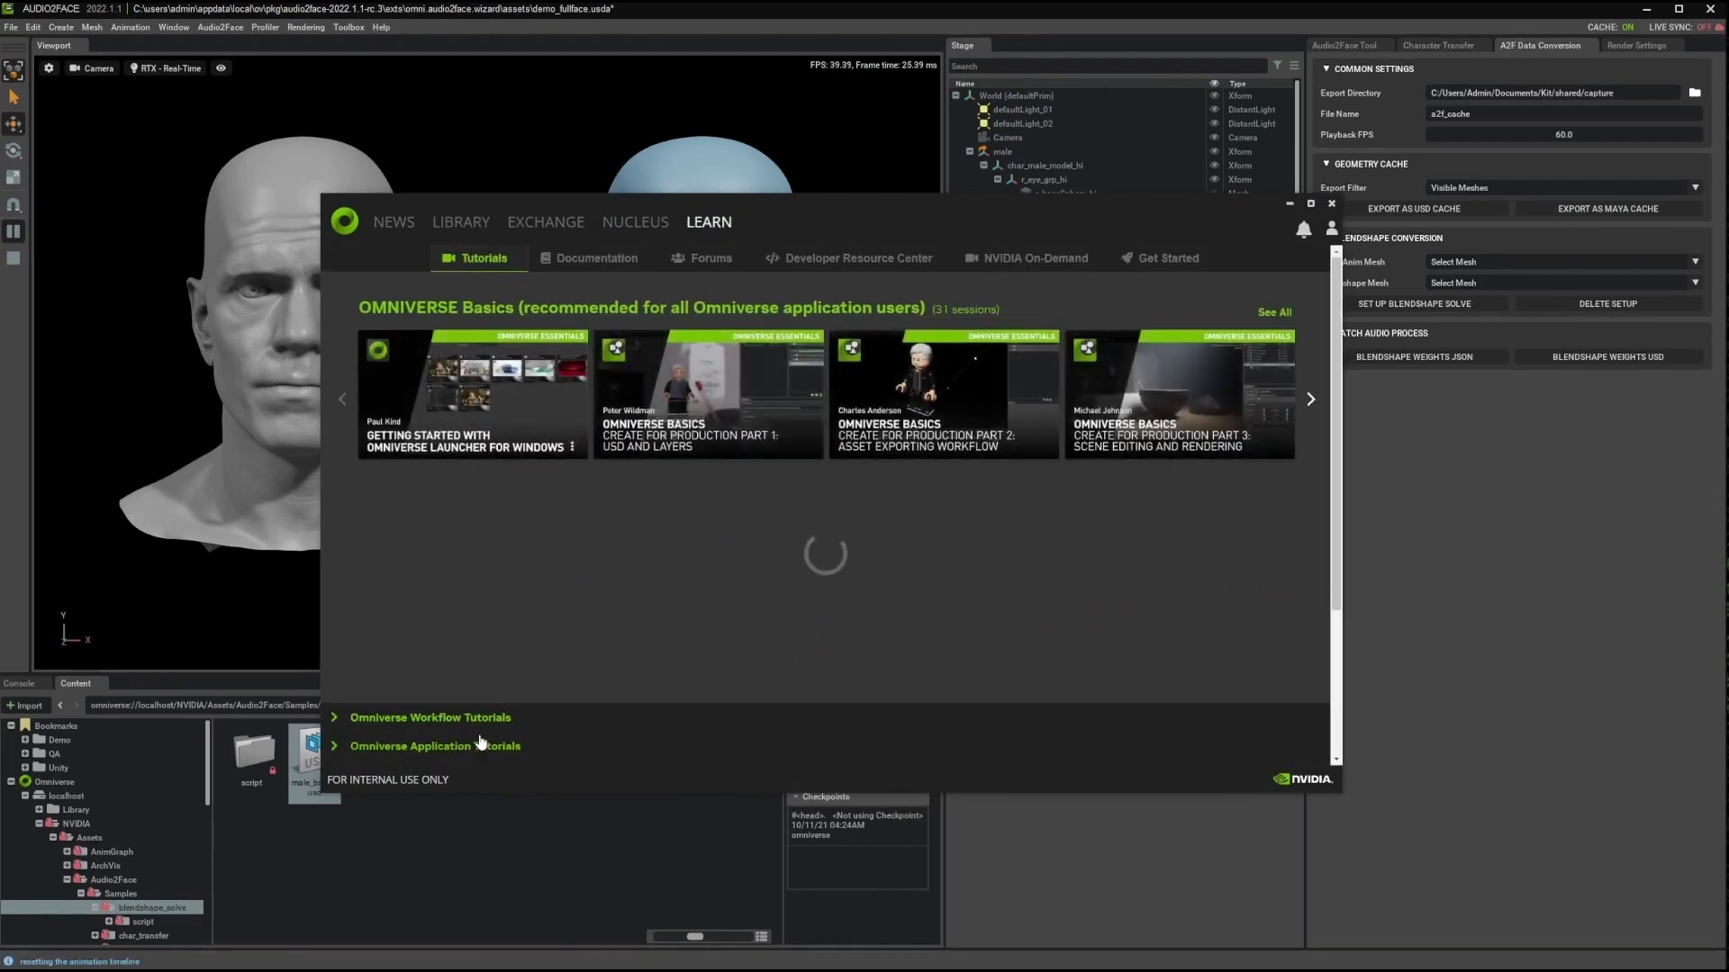
scroll(531, 705, "down", 1)
left_click(435, 639)
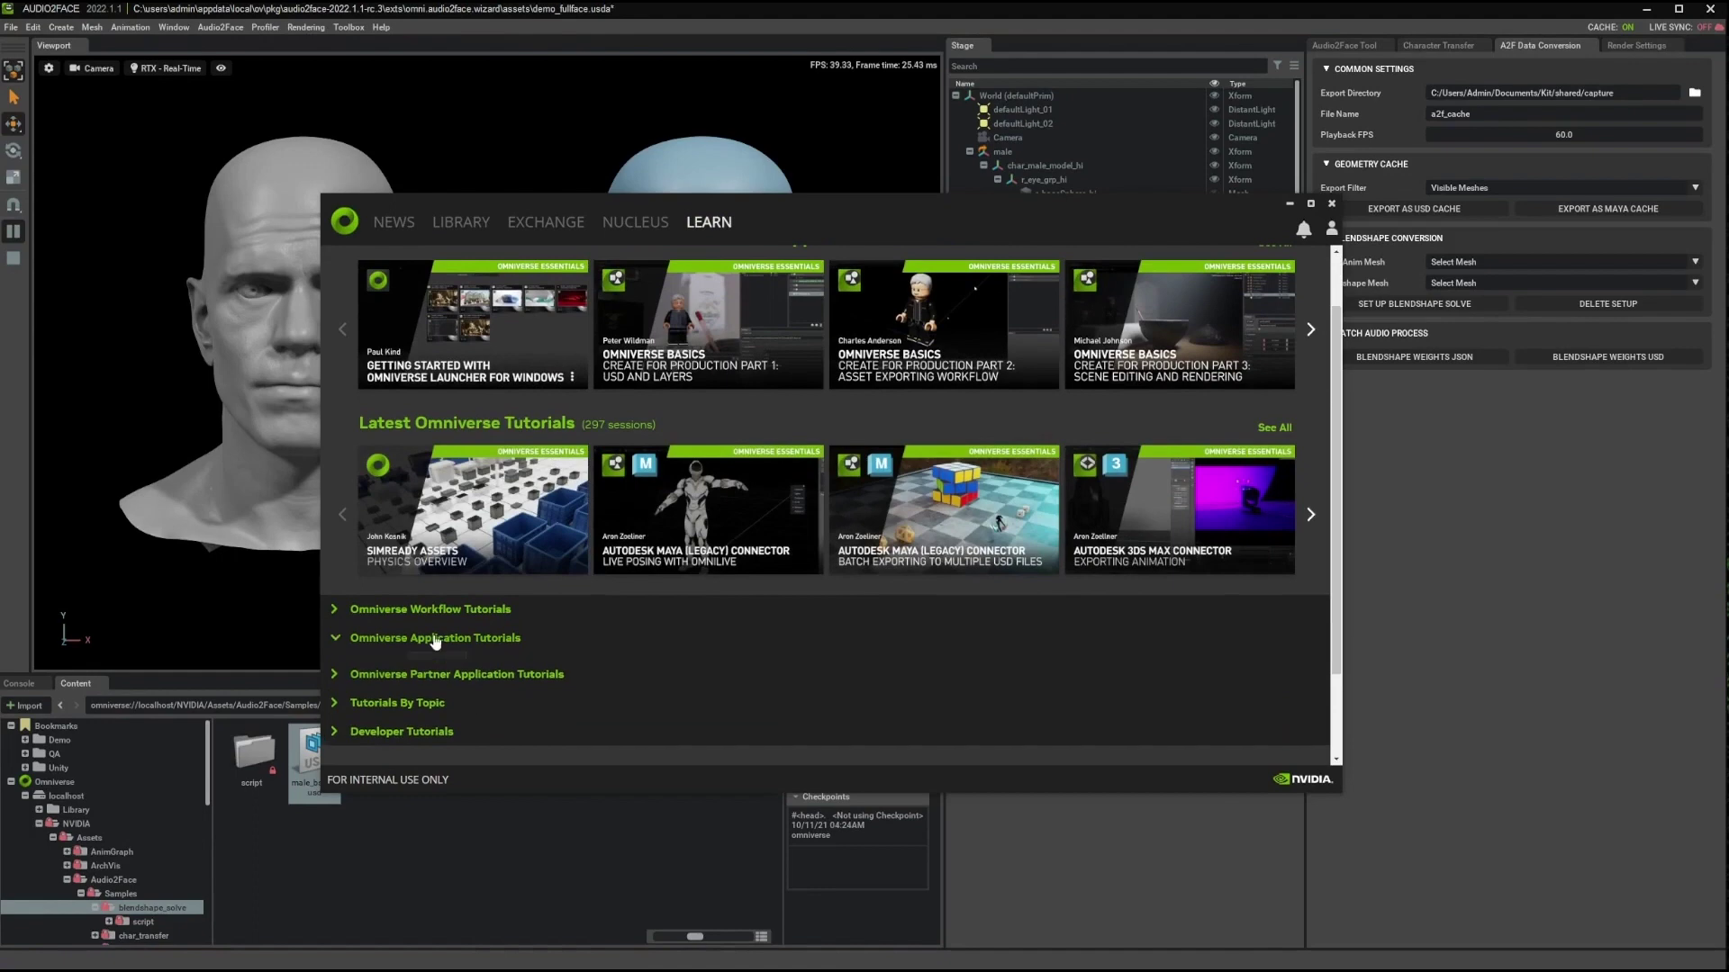
scroll(759, 583, "down", 3)
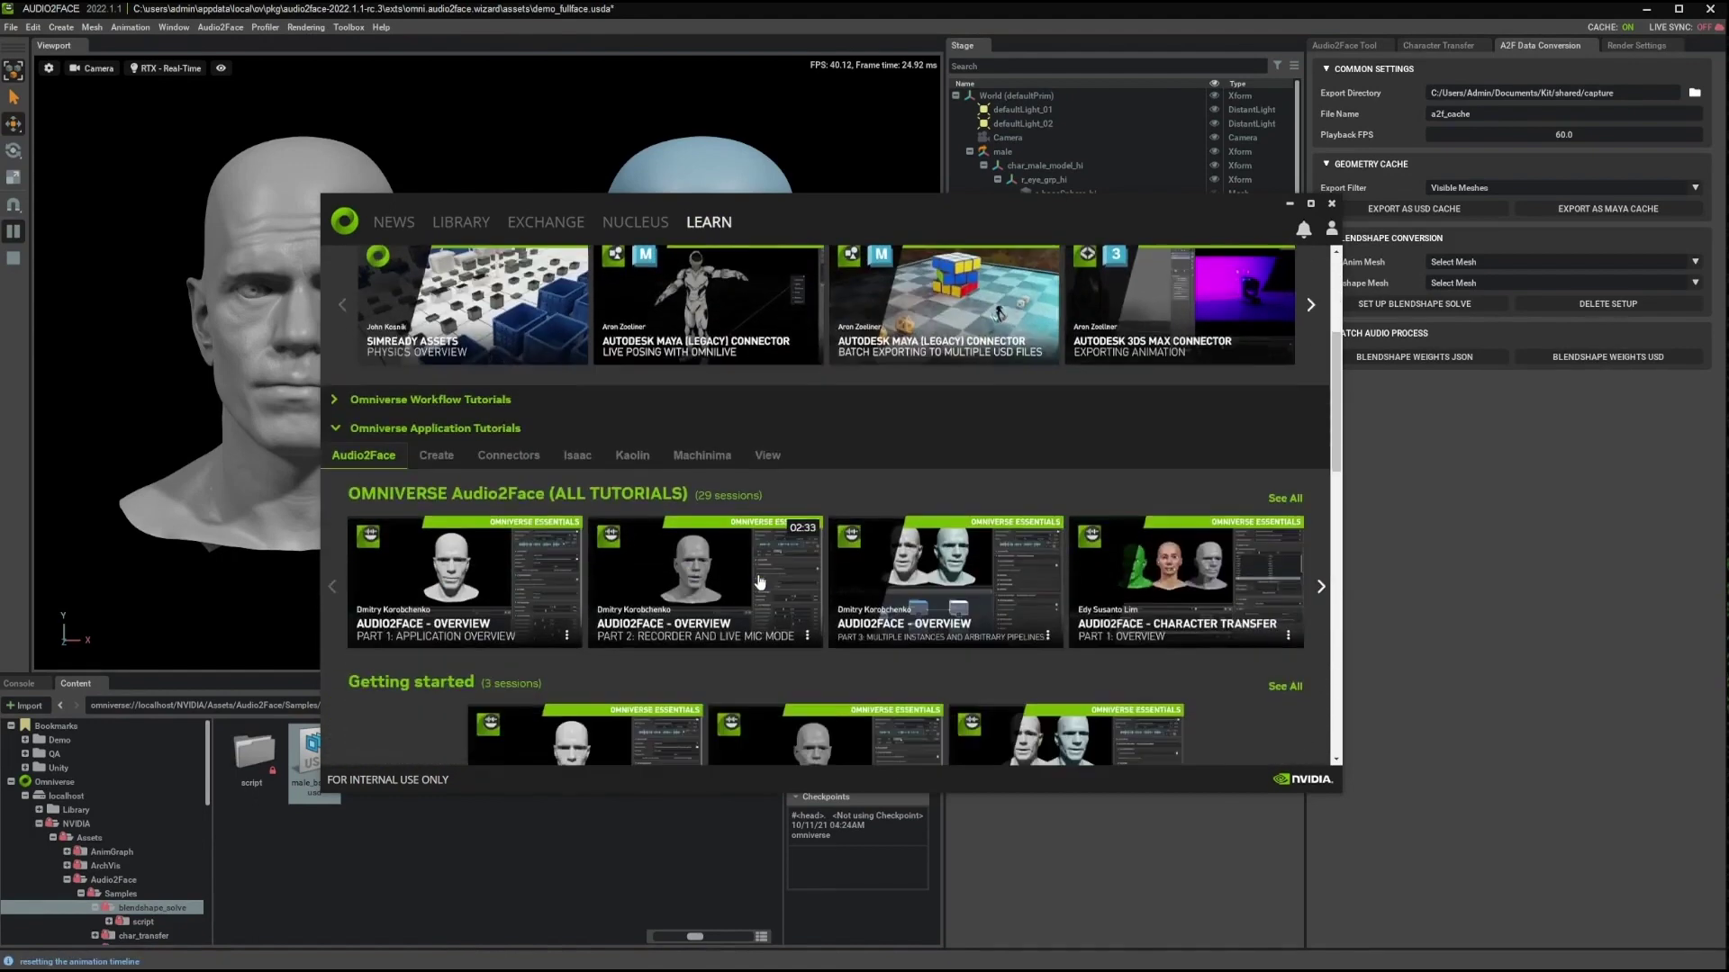
scroll(759, 582, "down", 5)
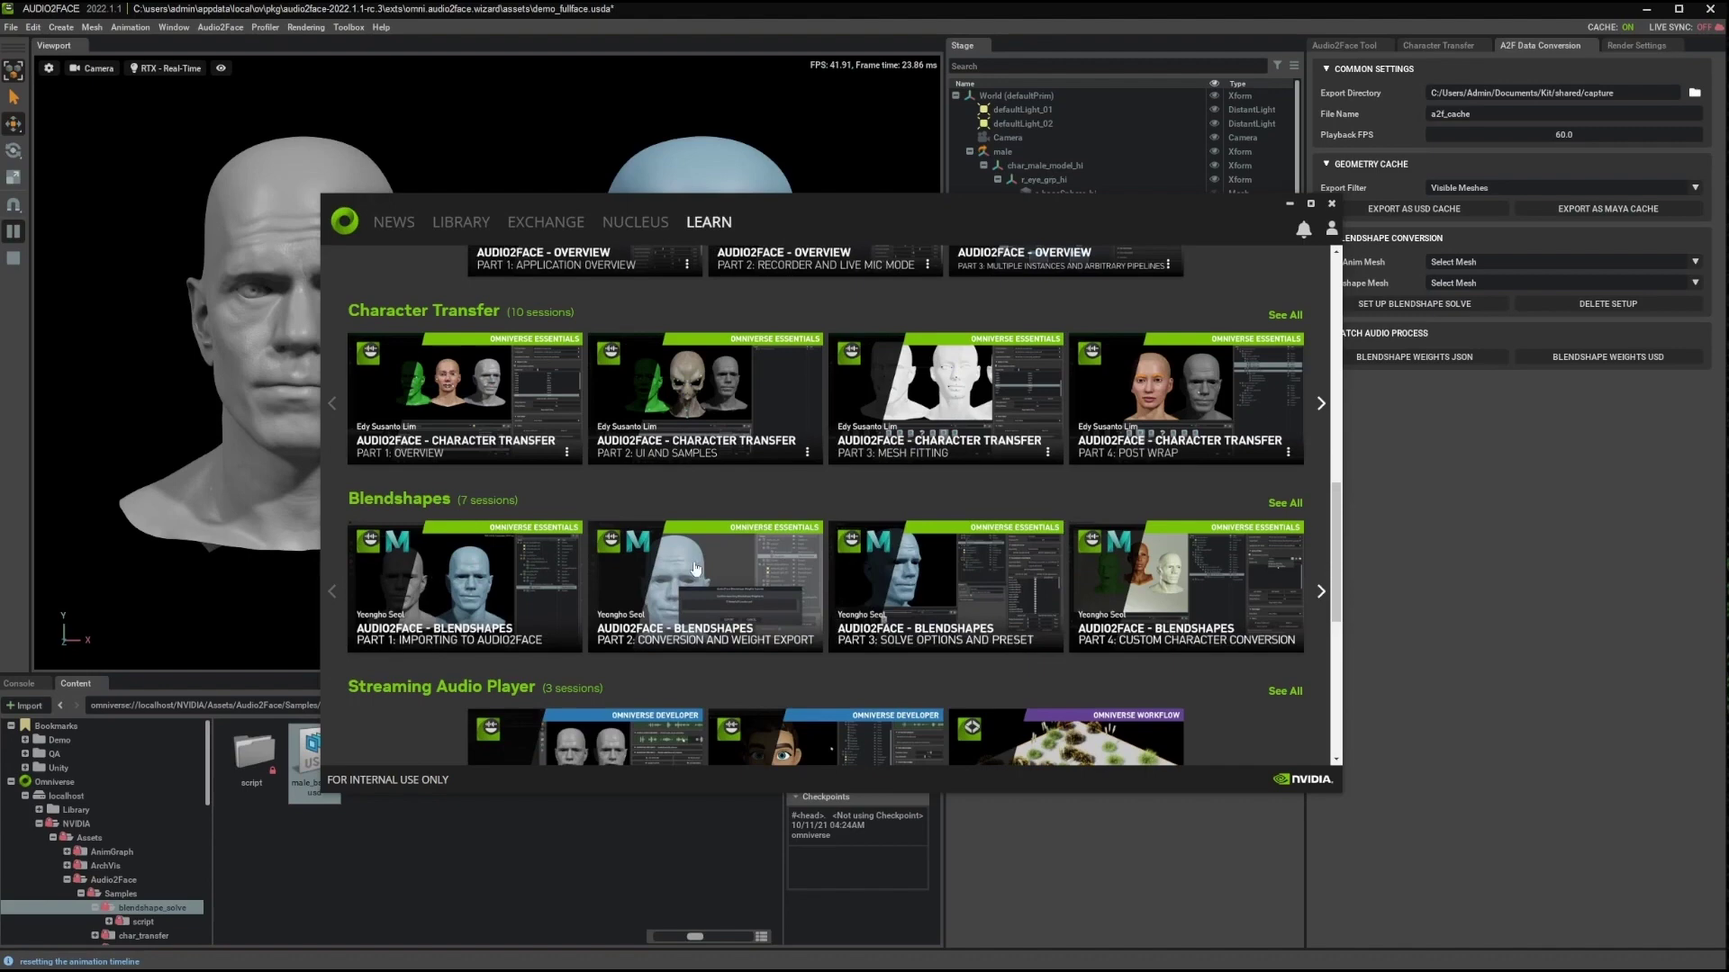
left_click(1289, 205)
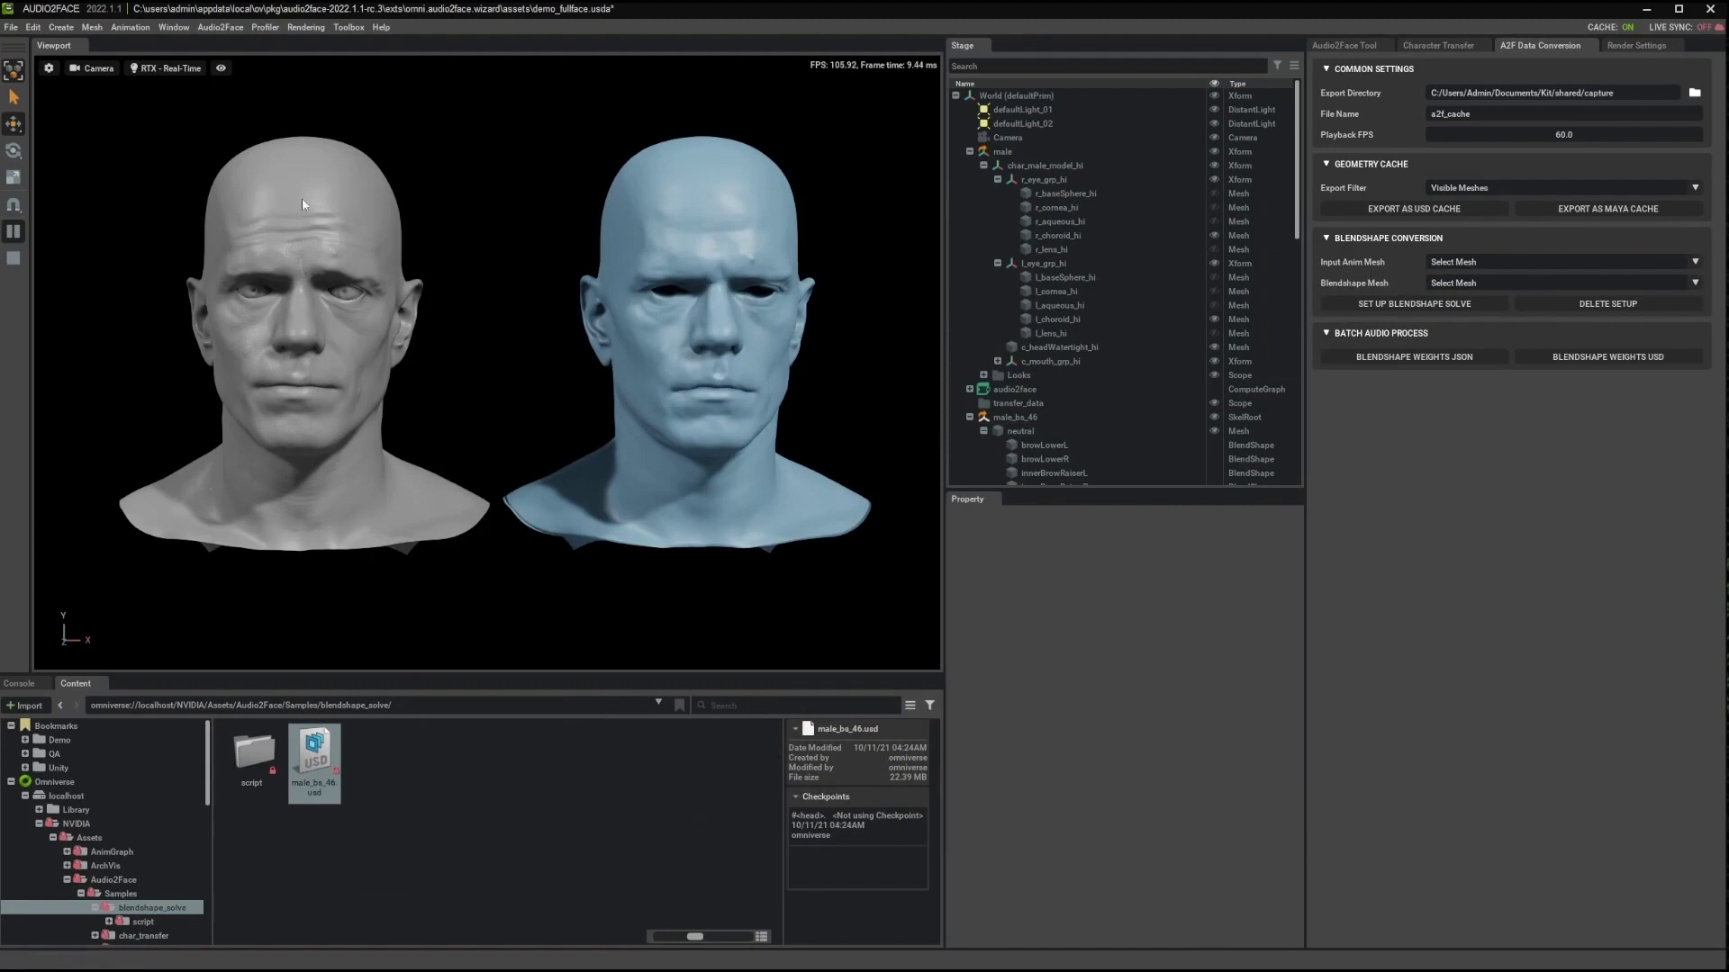
Scrub the audio to preview the face, then set Input Anim Mesh to c_headWatertight_hi.
left_click(1343, 45)
left_click_drag(1343, 169, 1300, 183)
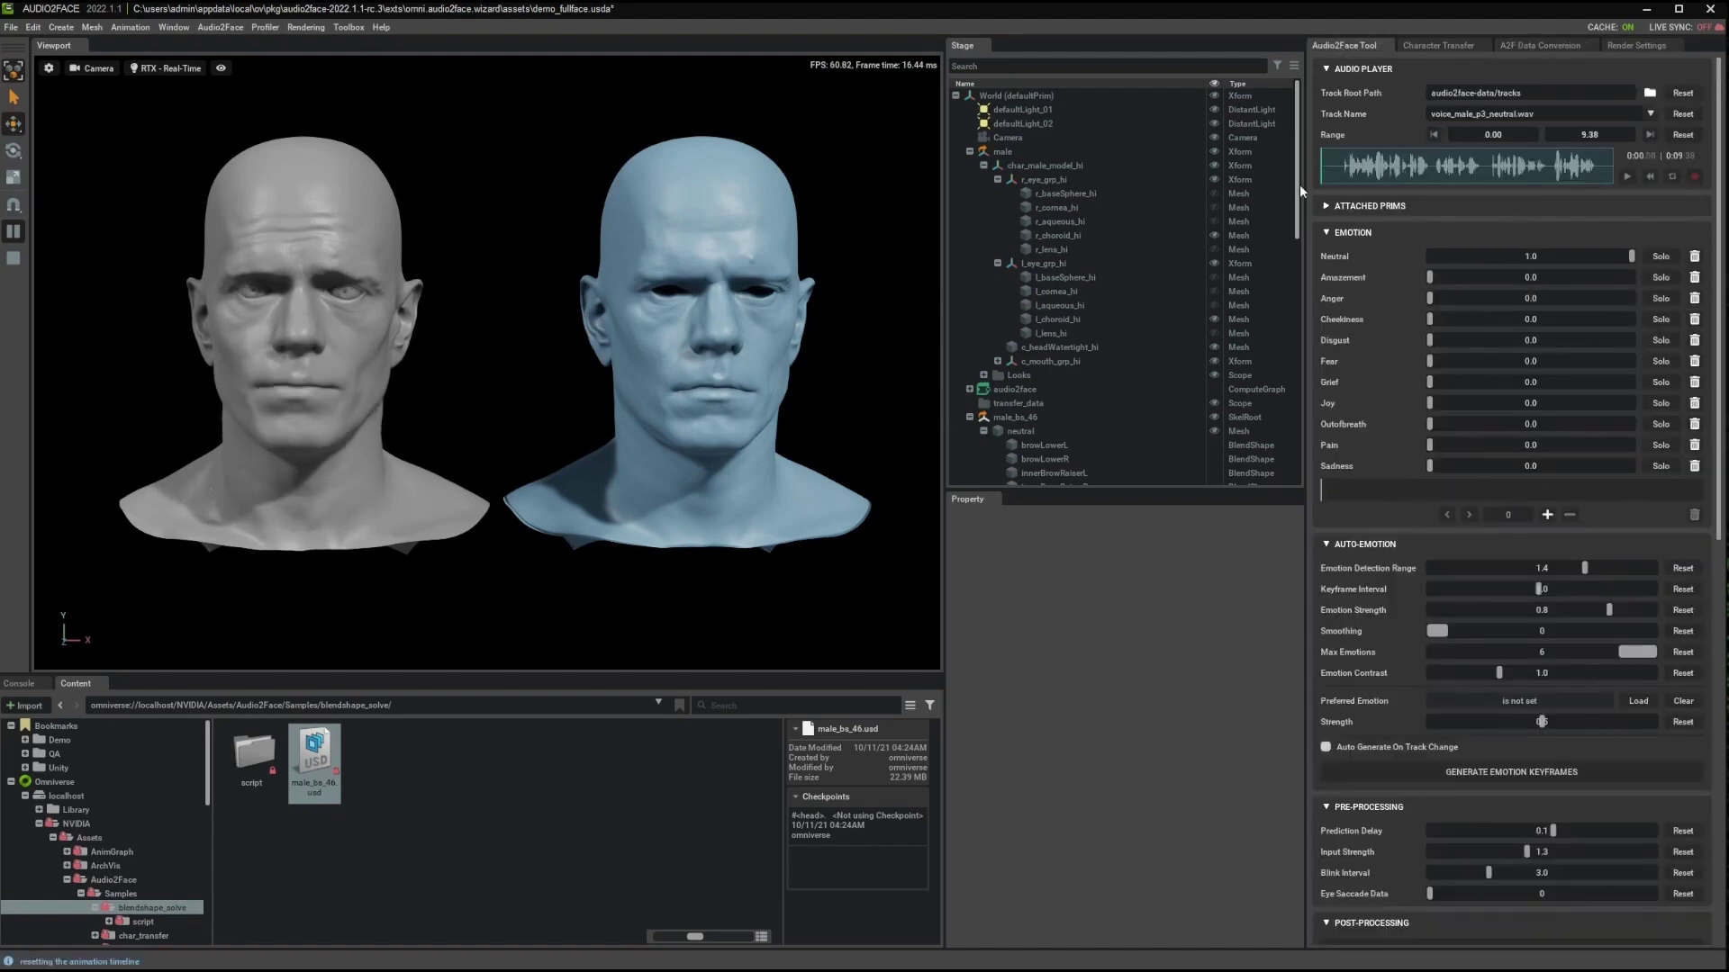
left_click(1540, 45)
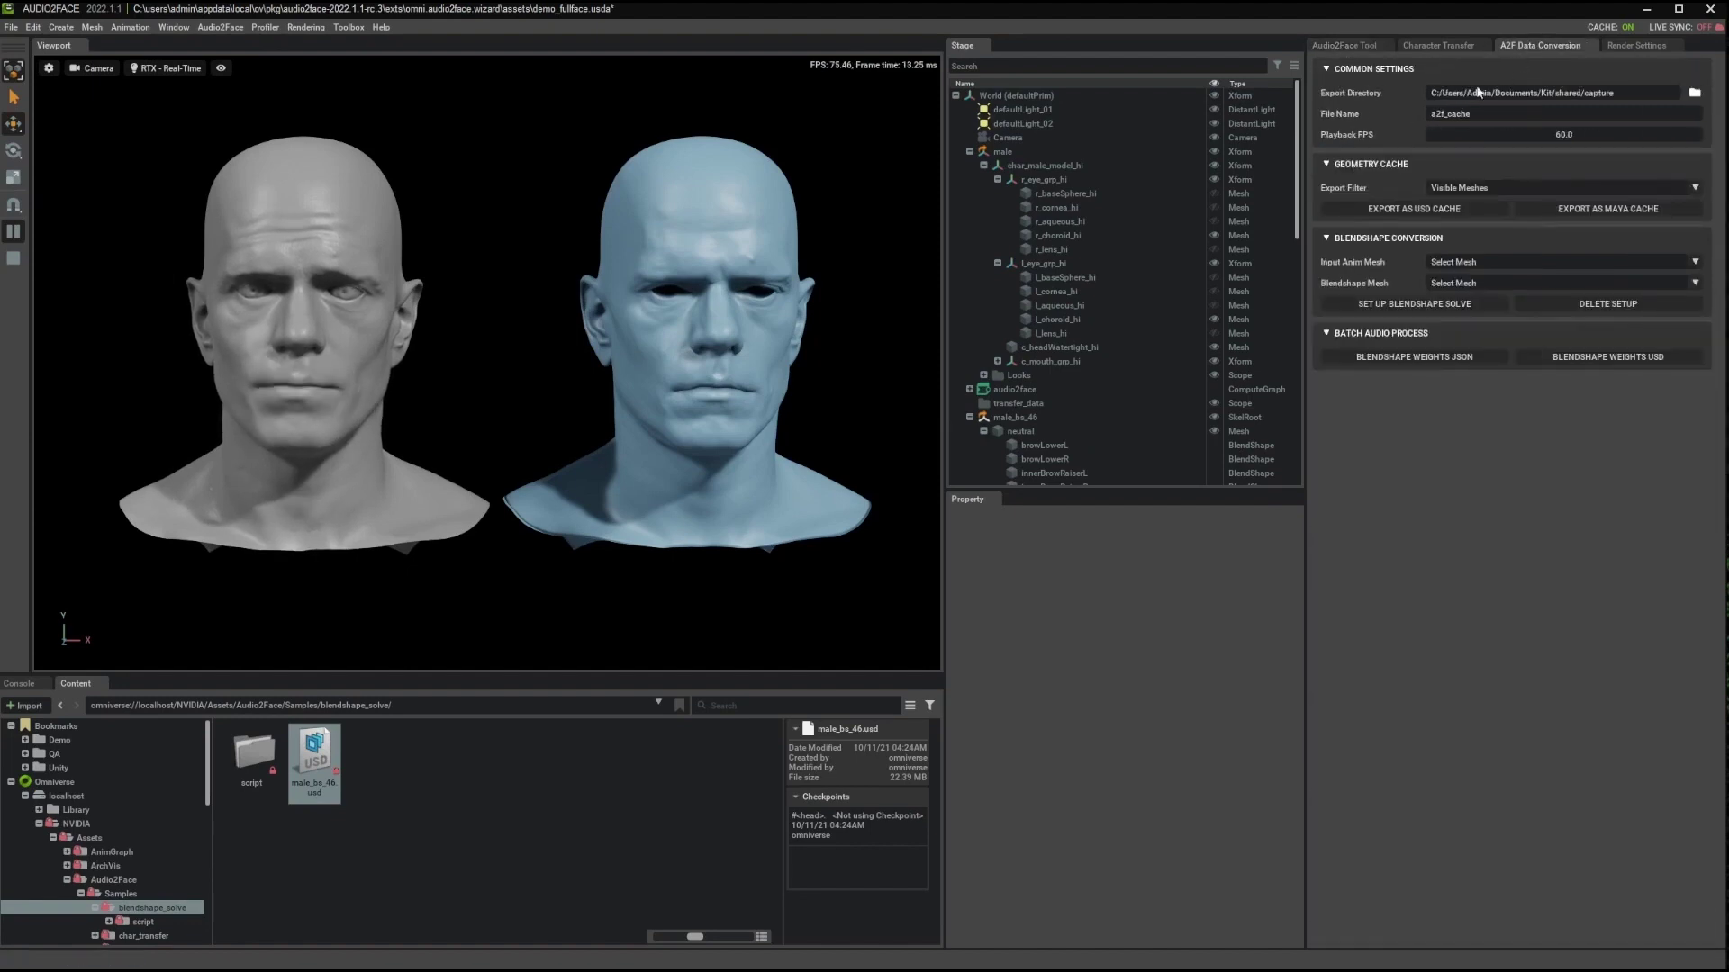
left_click(317, 412)
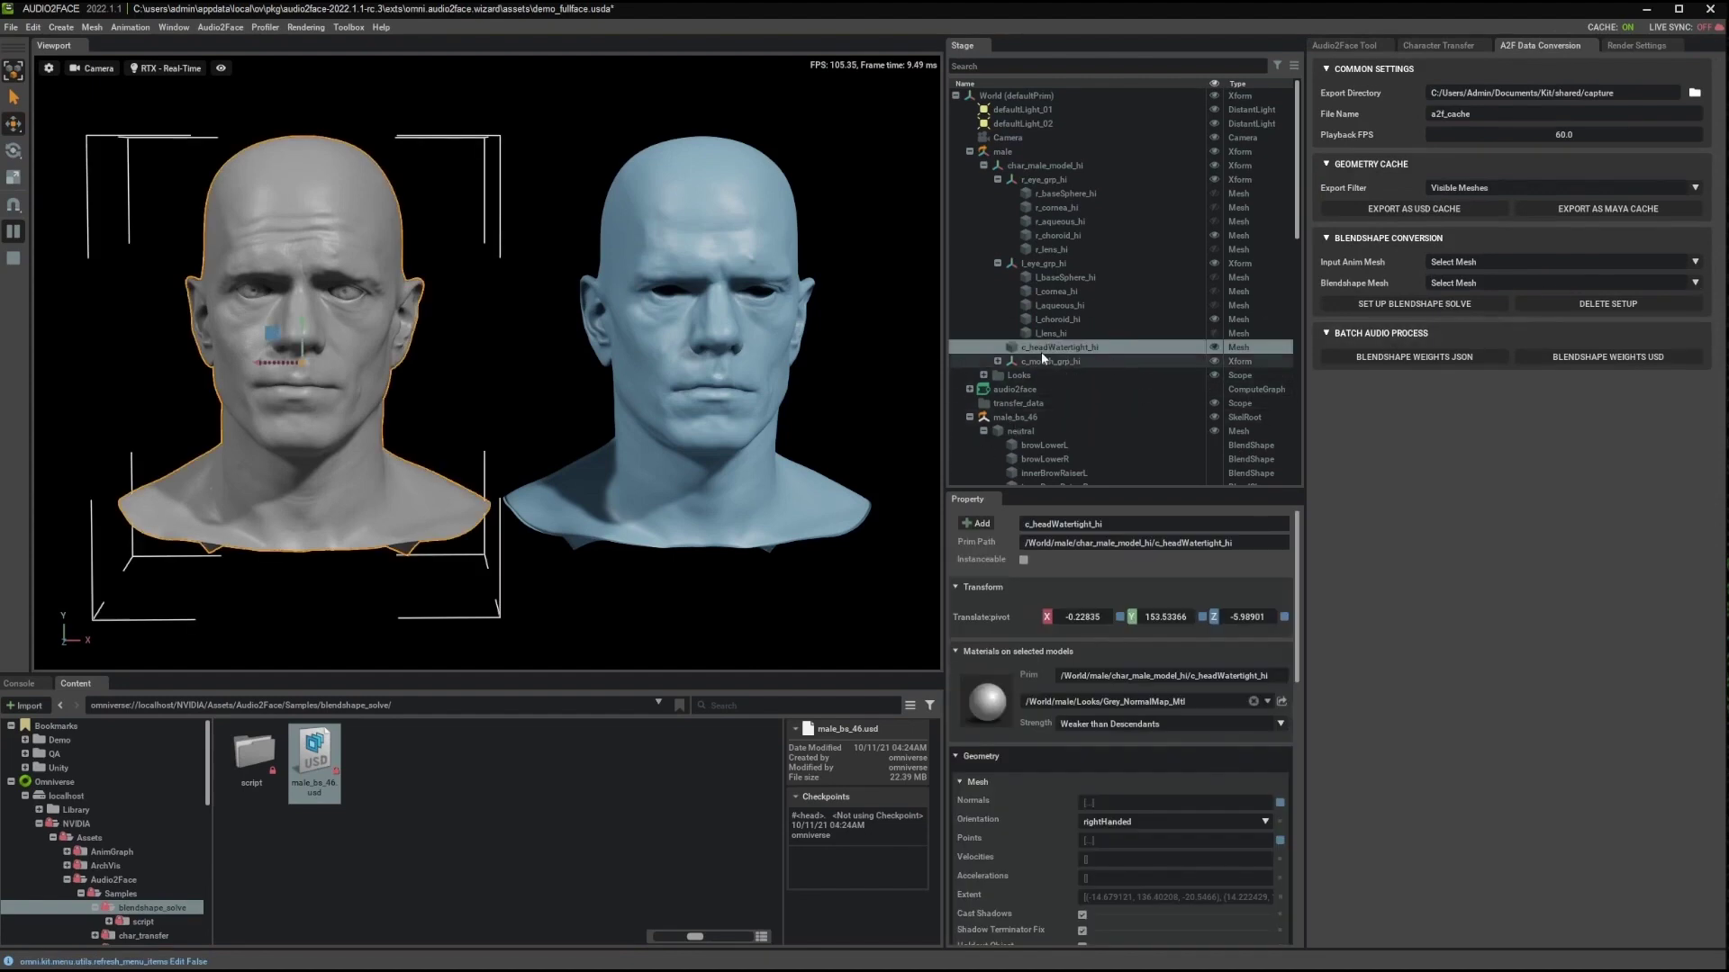
left_click(1637, 262)
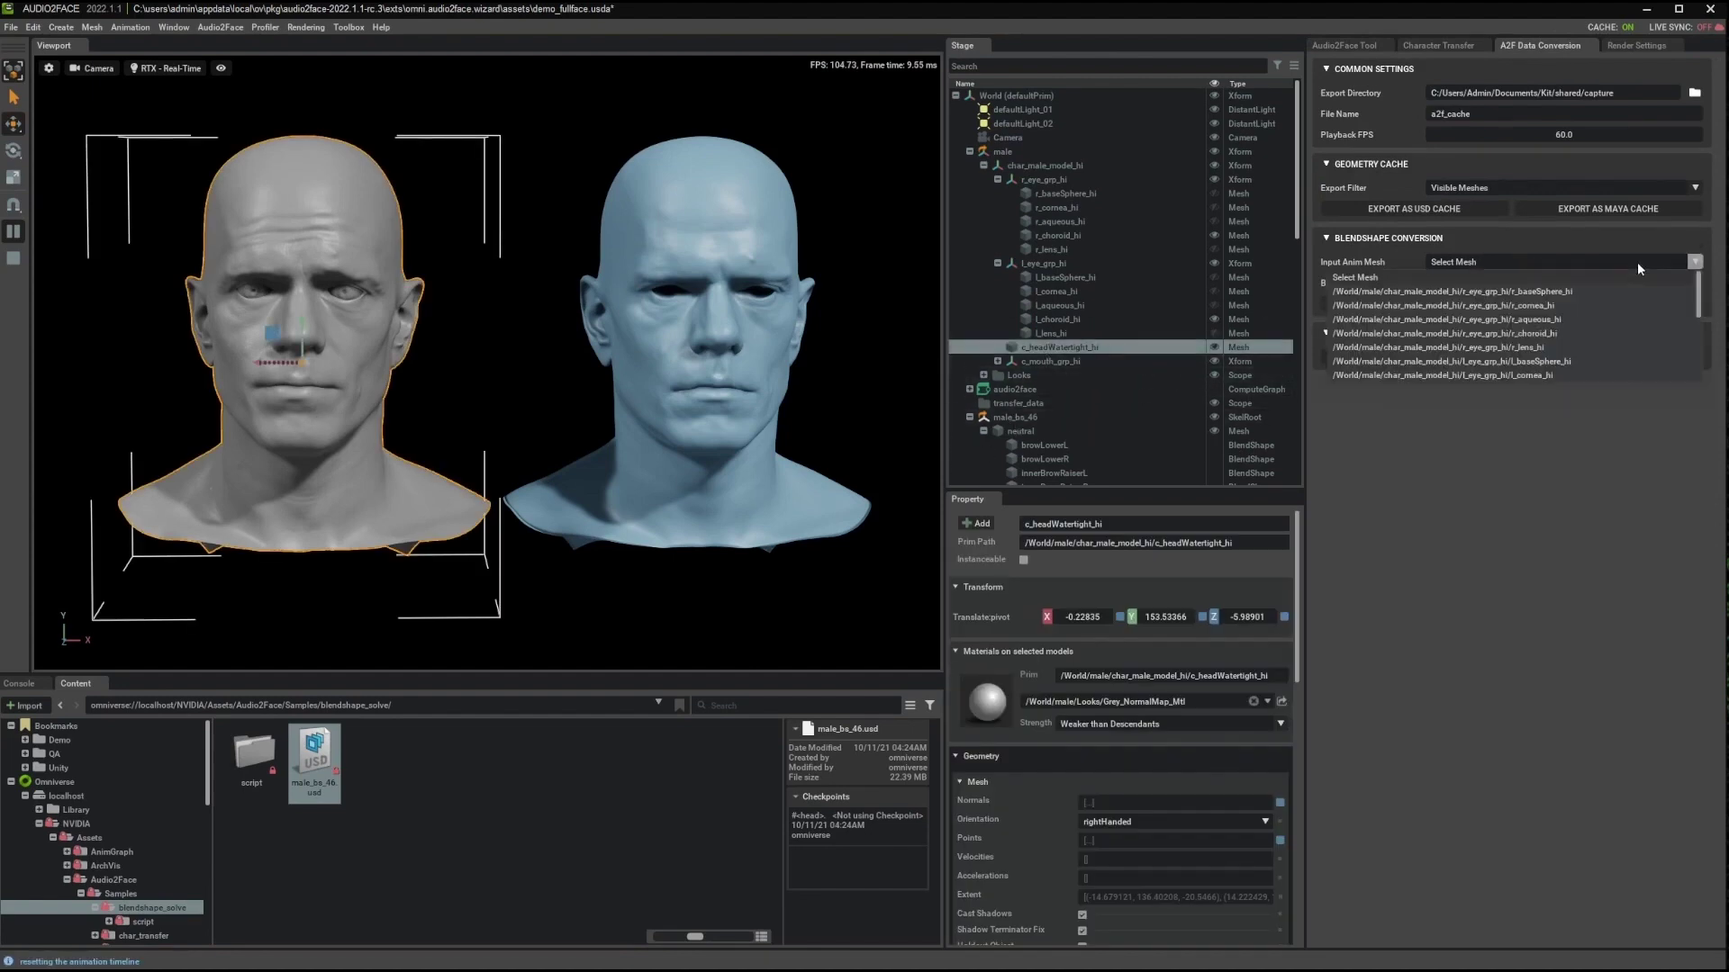
scroll(1559, 305, "down", 5)
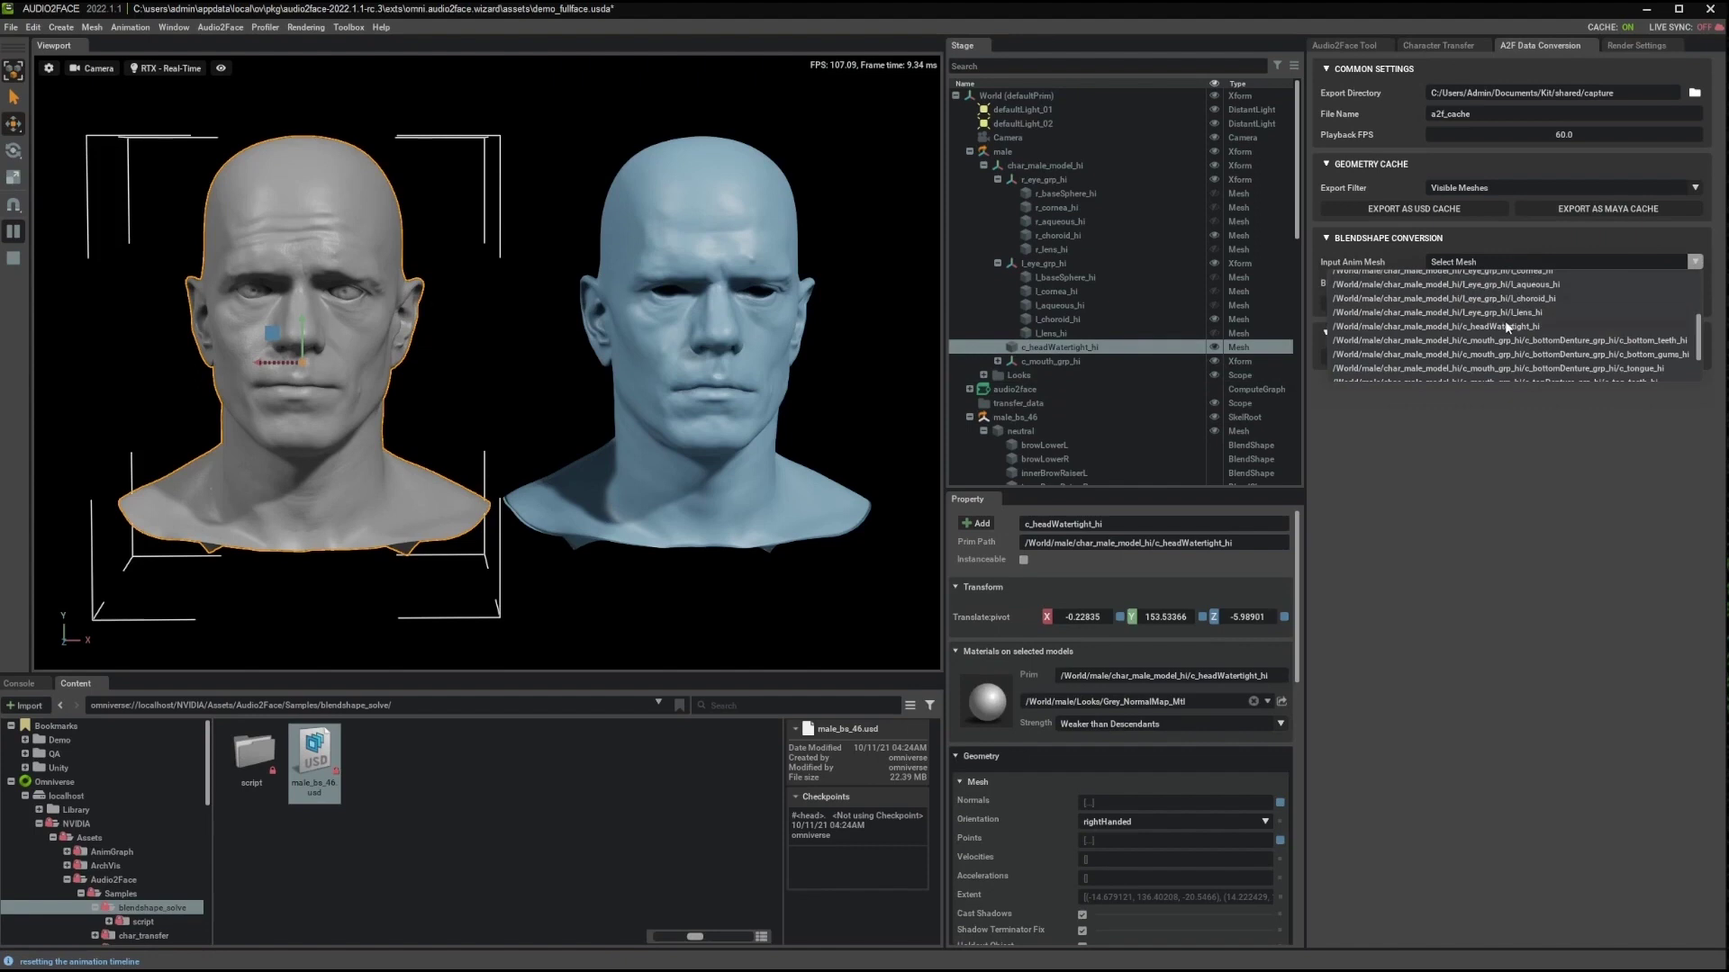
left_click(1504, 324)
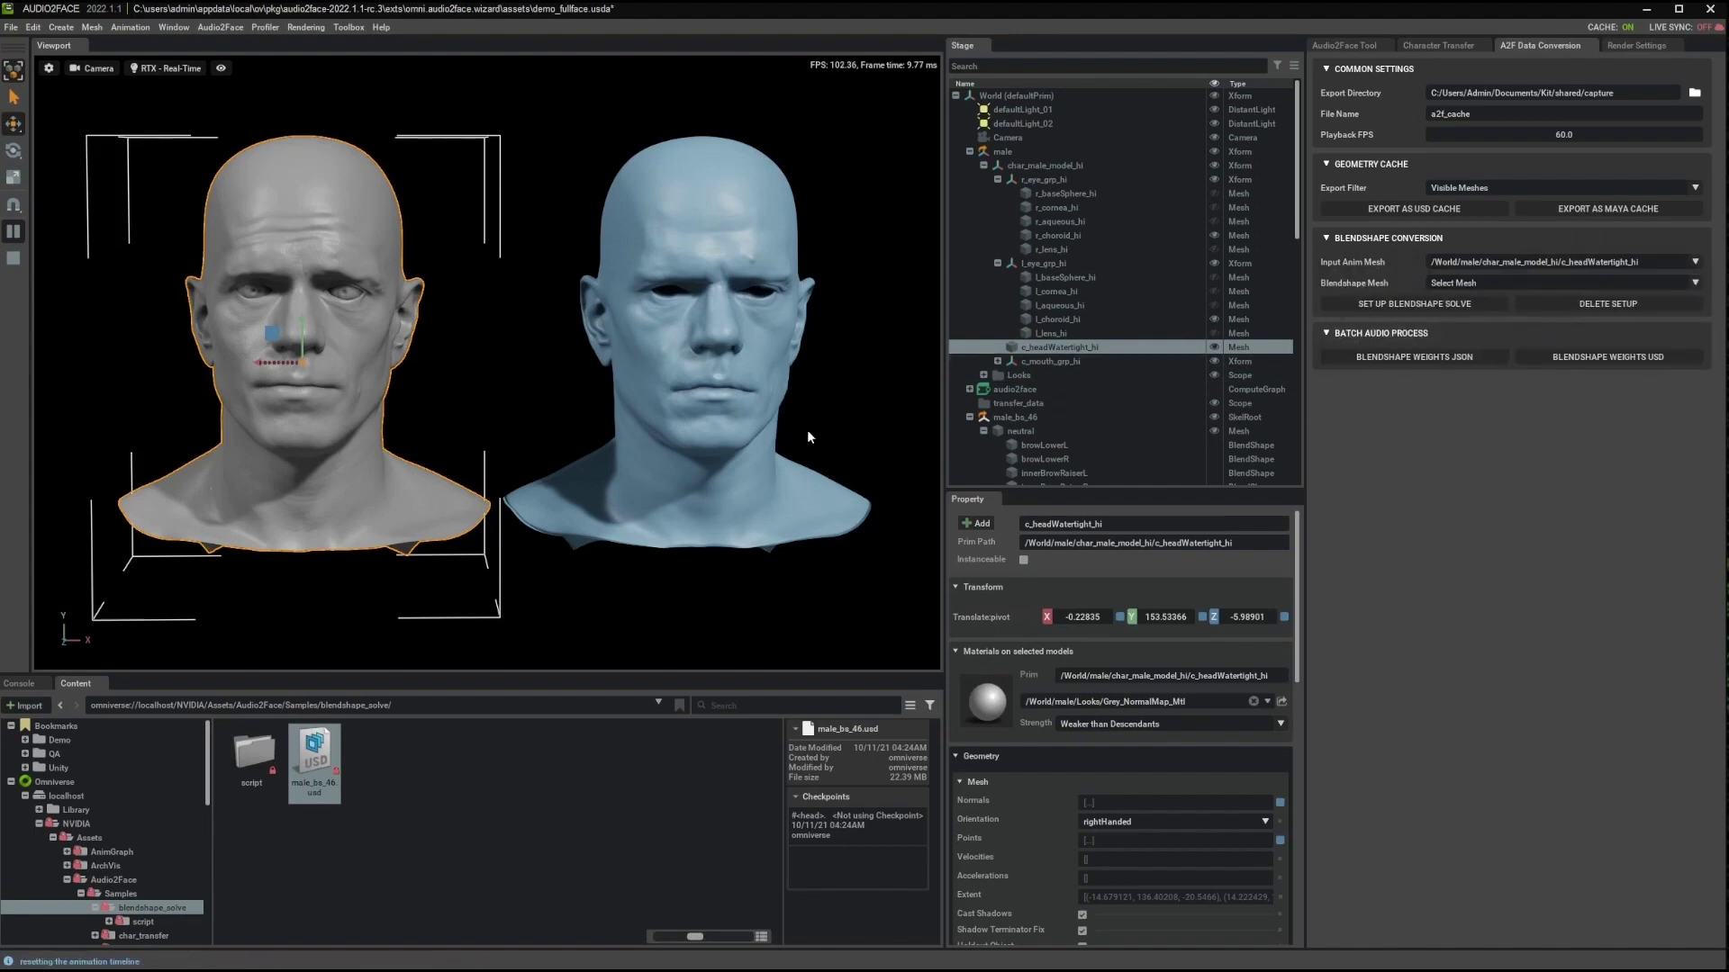
Set Blendshape Mesh to /World/male_bs_46/neutral.
left_click(766, 414)
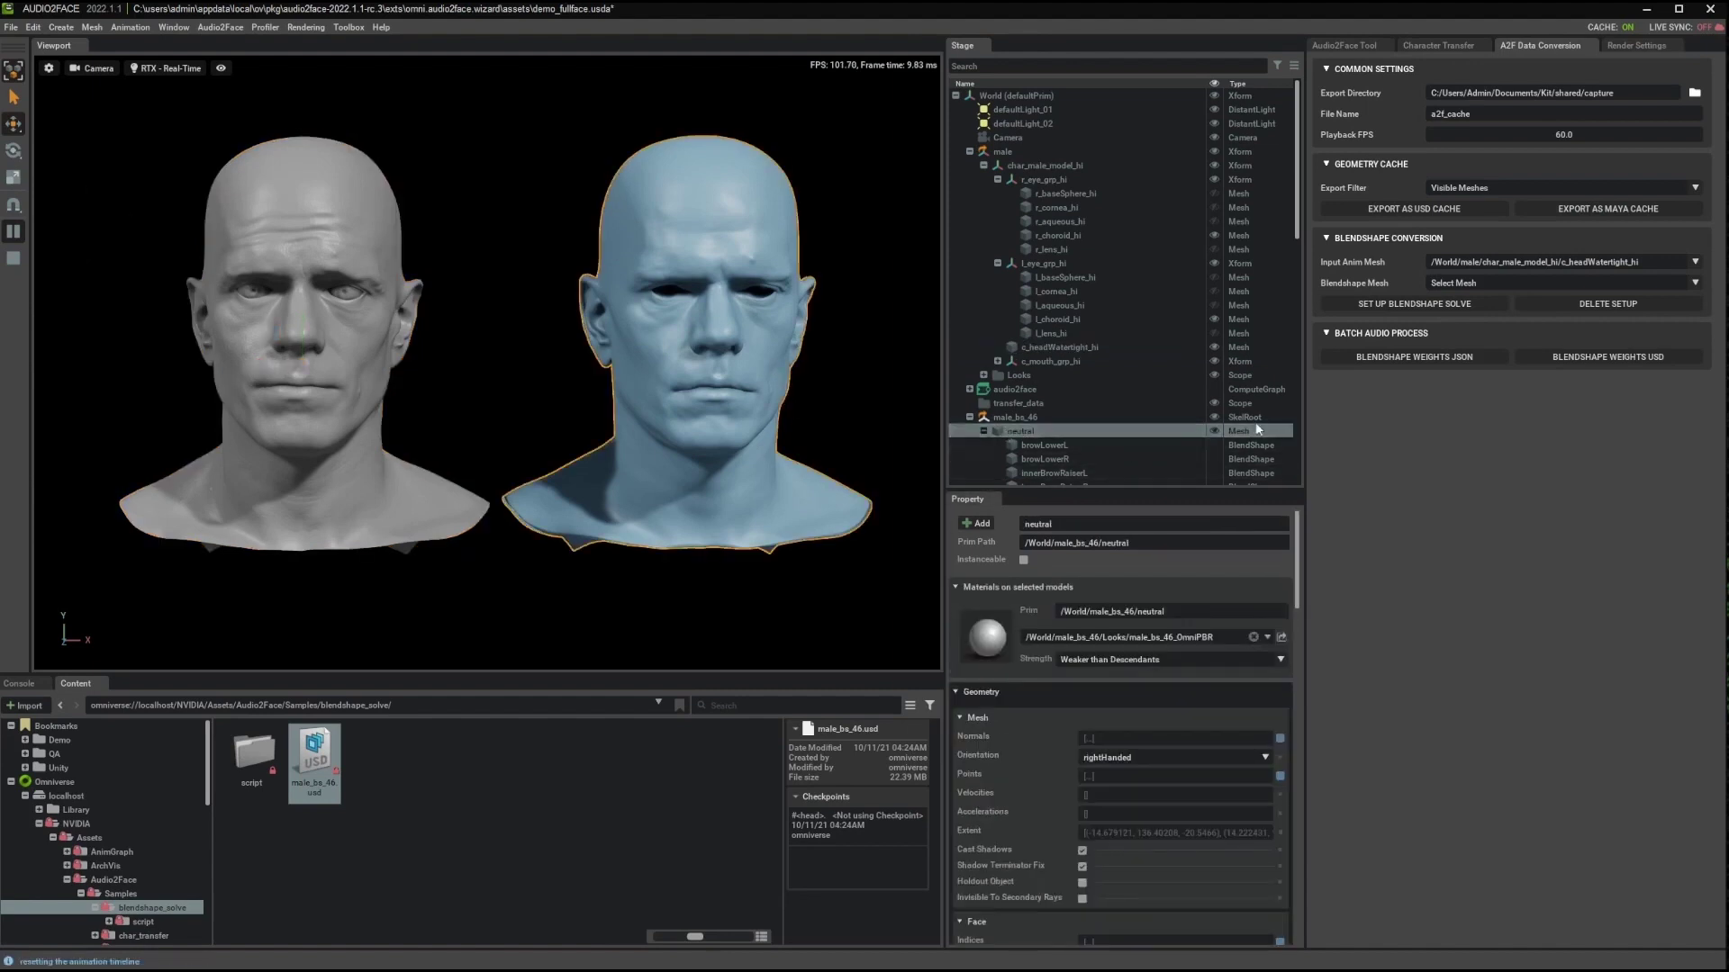
left_click(1695, 283)
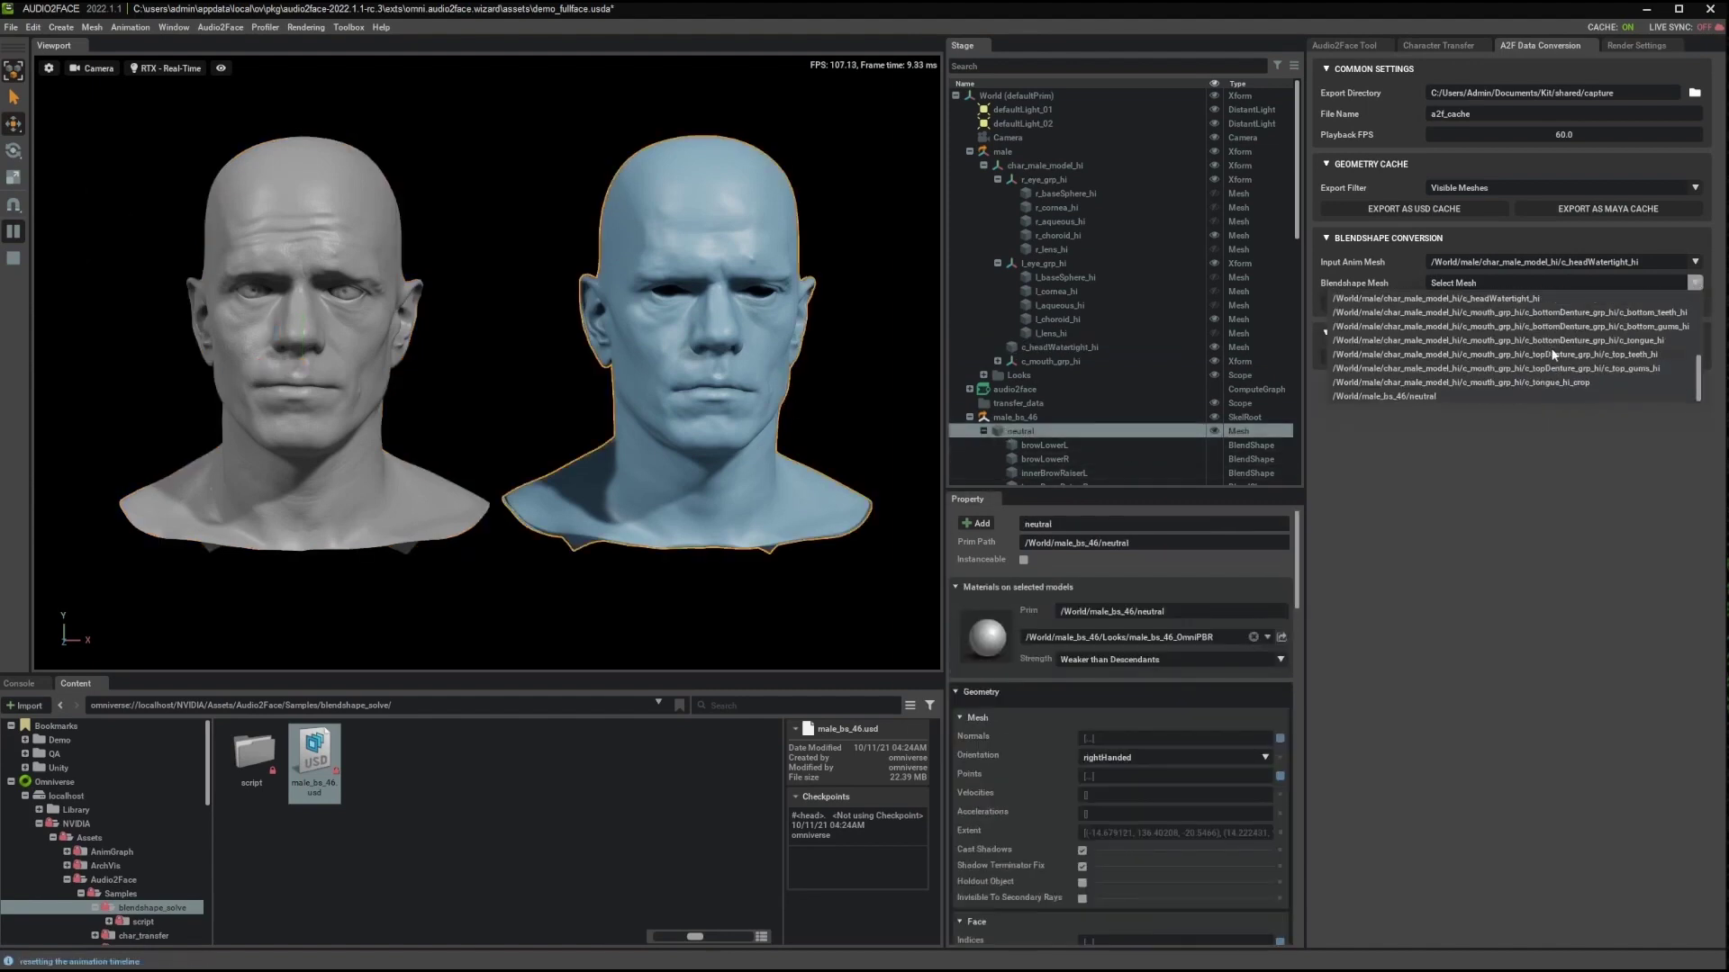
left_click(1424, 394)
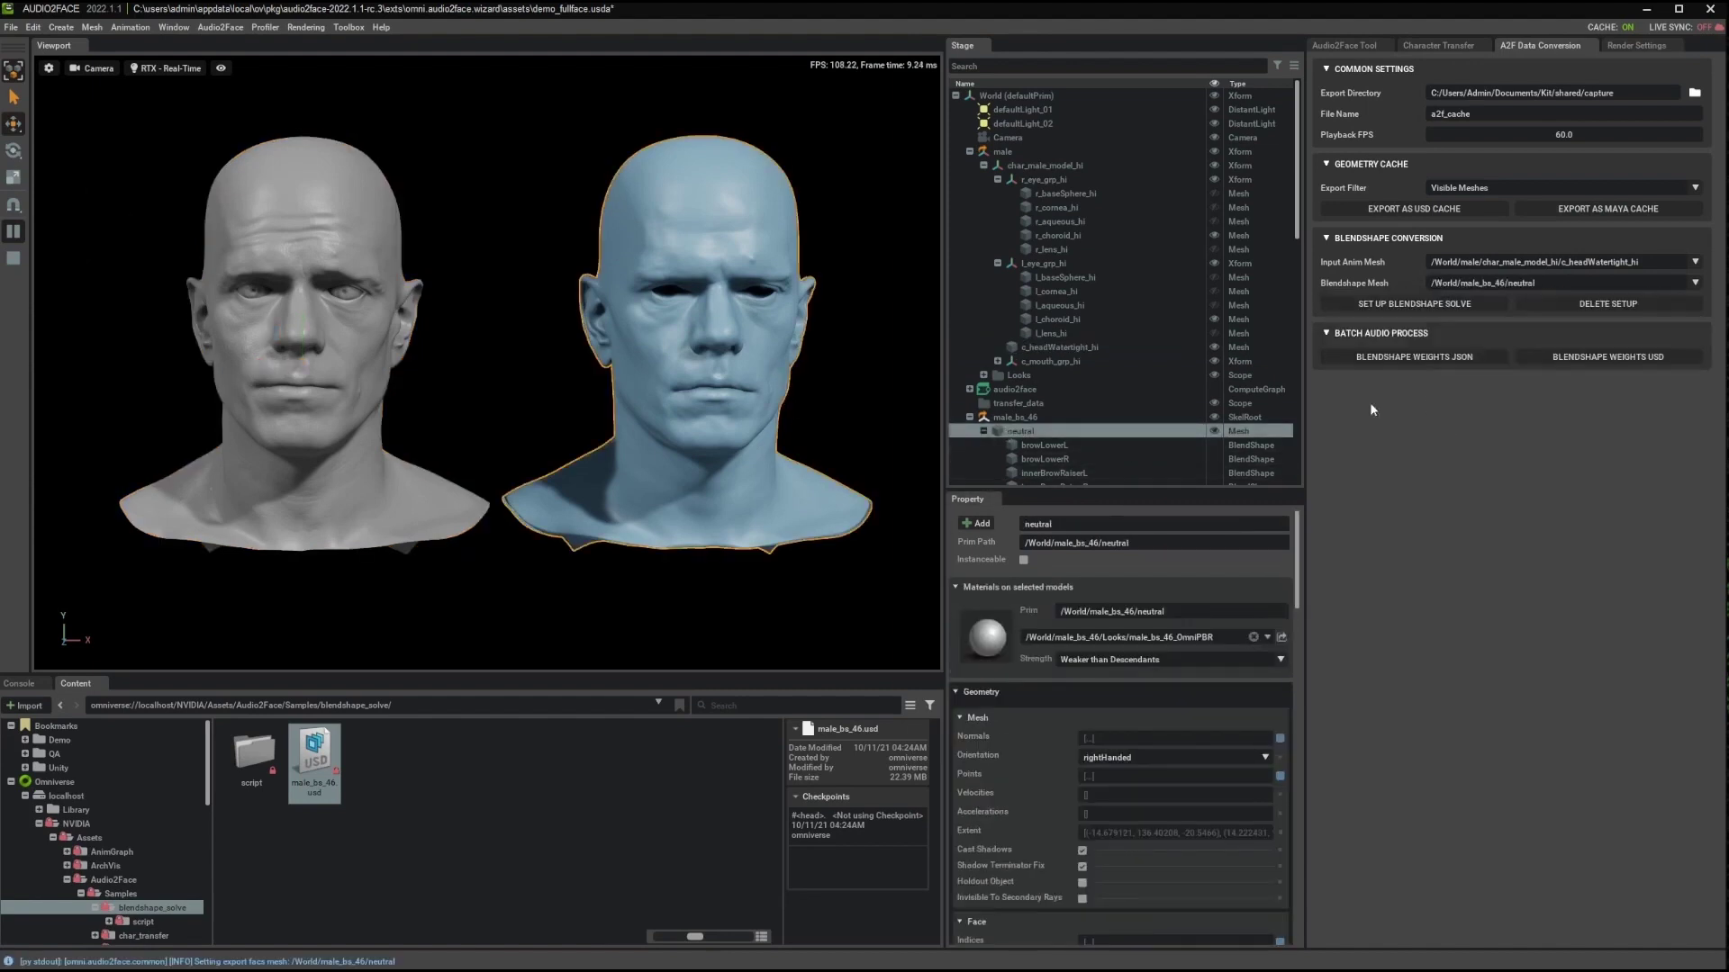
Run Set Up Blendshape Solve, then scrub the speech from 0:02.33 to about 0:08.
left_click(1446, 306)
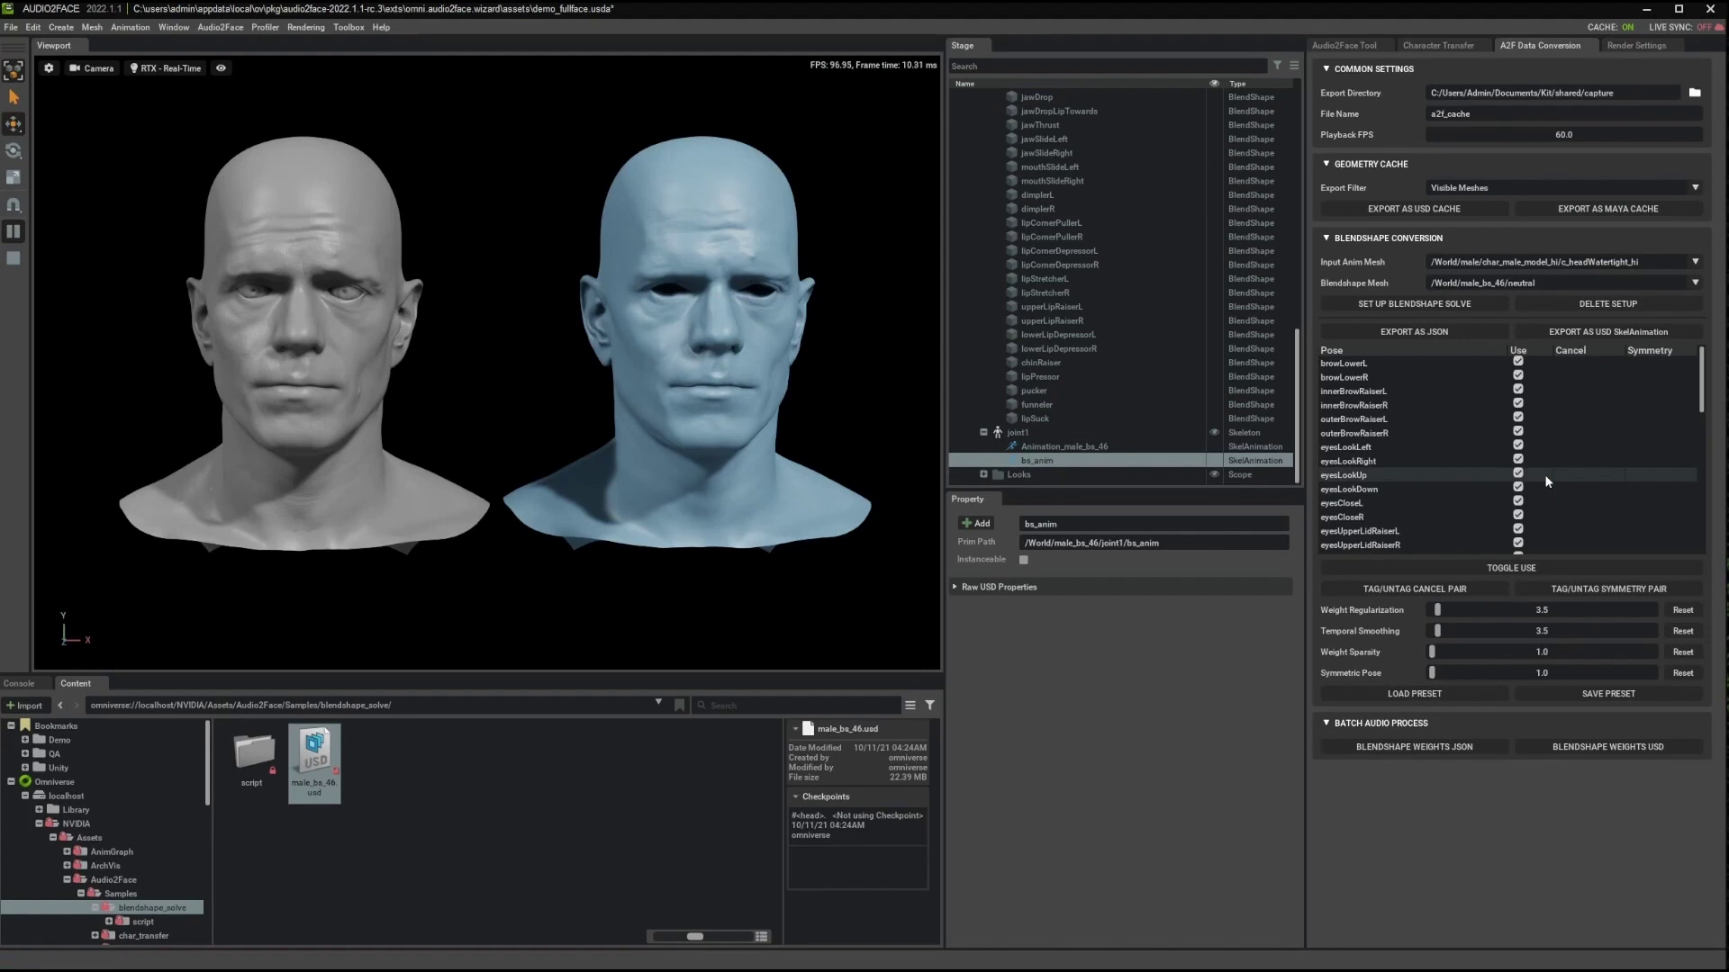
left_click(1340, 44)
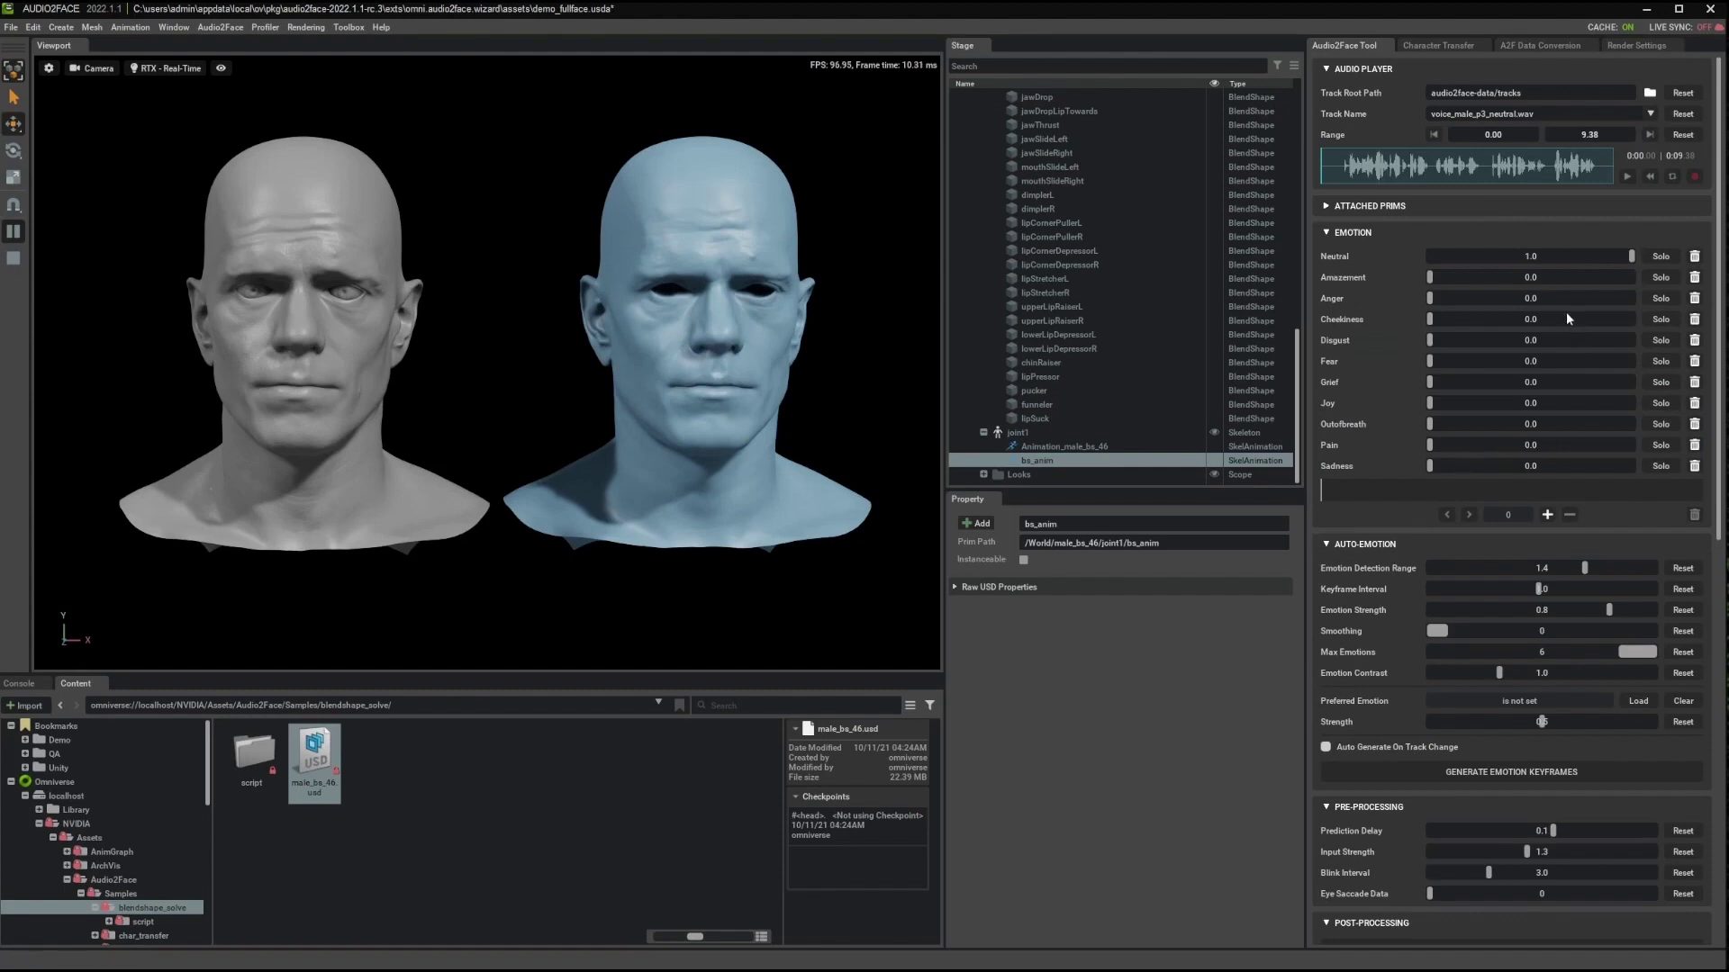
left_click(1397, 171)
left_click_drag(1402, 174, 1584, 173)
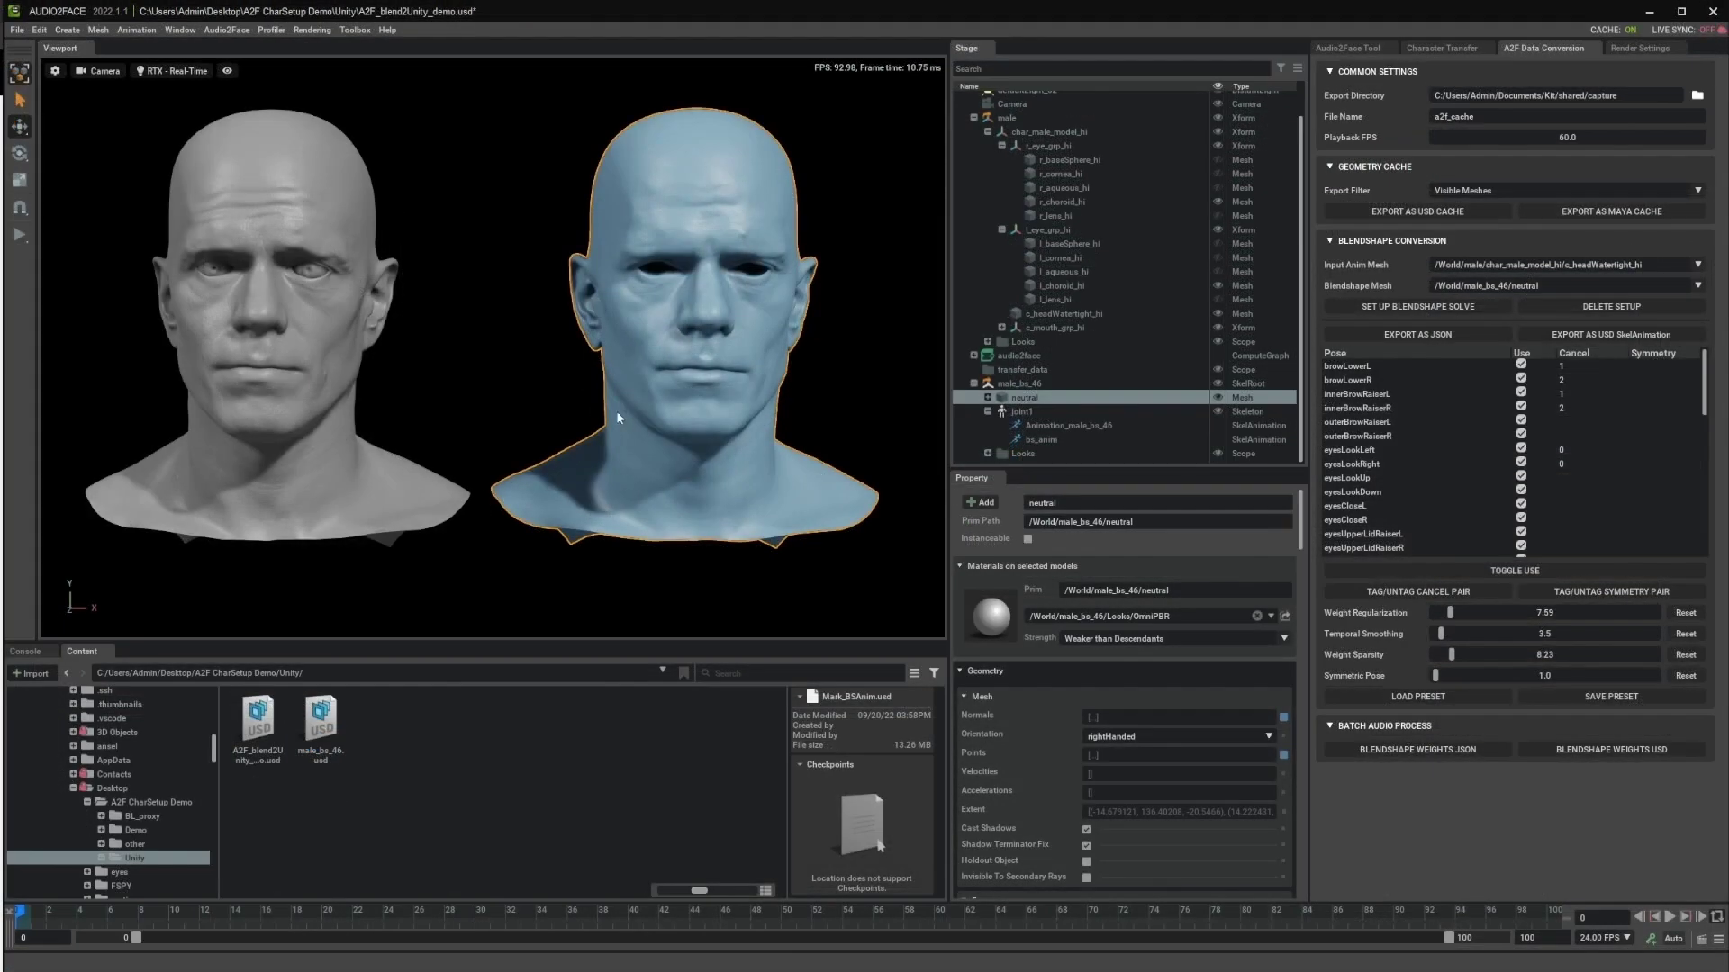
Collapse the Stage tree and choose the A2F CharSetup Demo Unity folder as Export Directory.
left_click(975, 142)
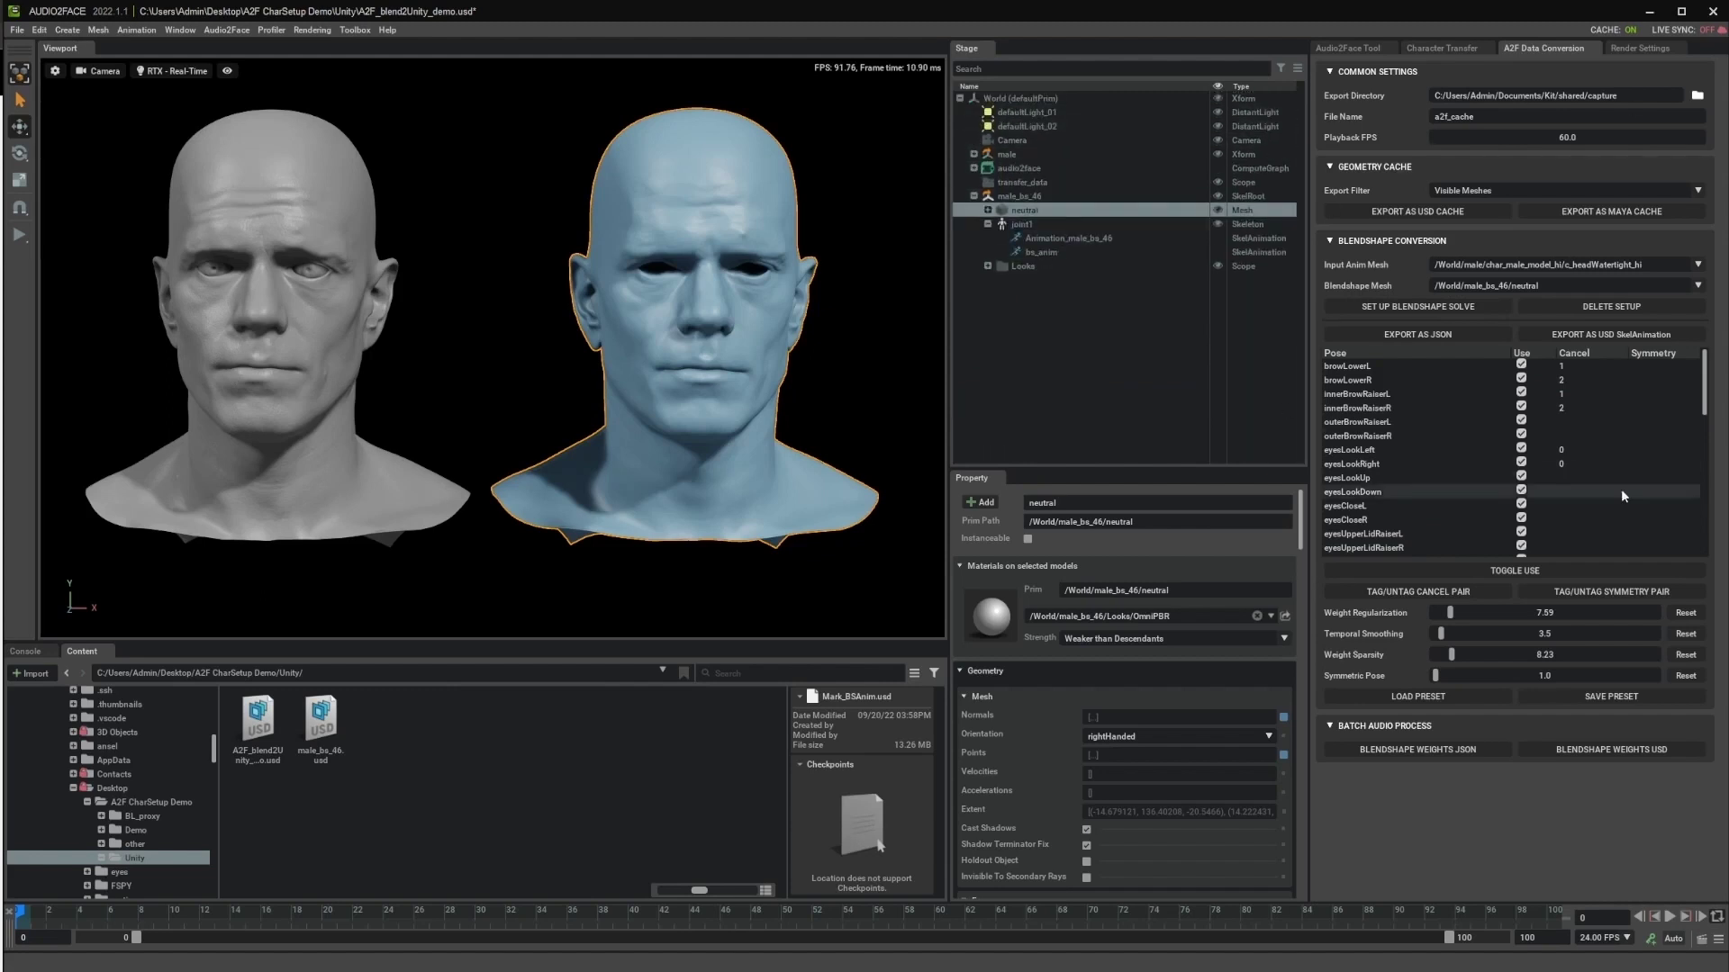
left_click(960, 98)
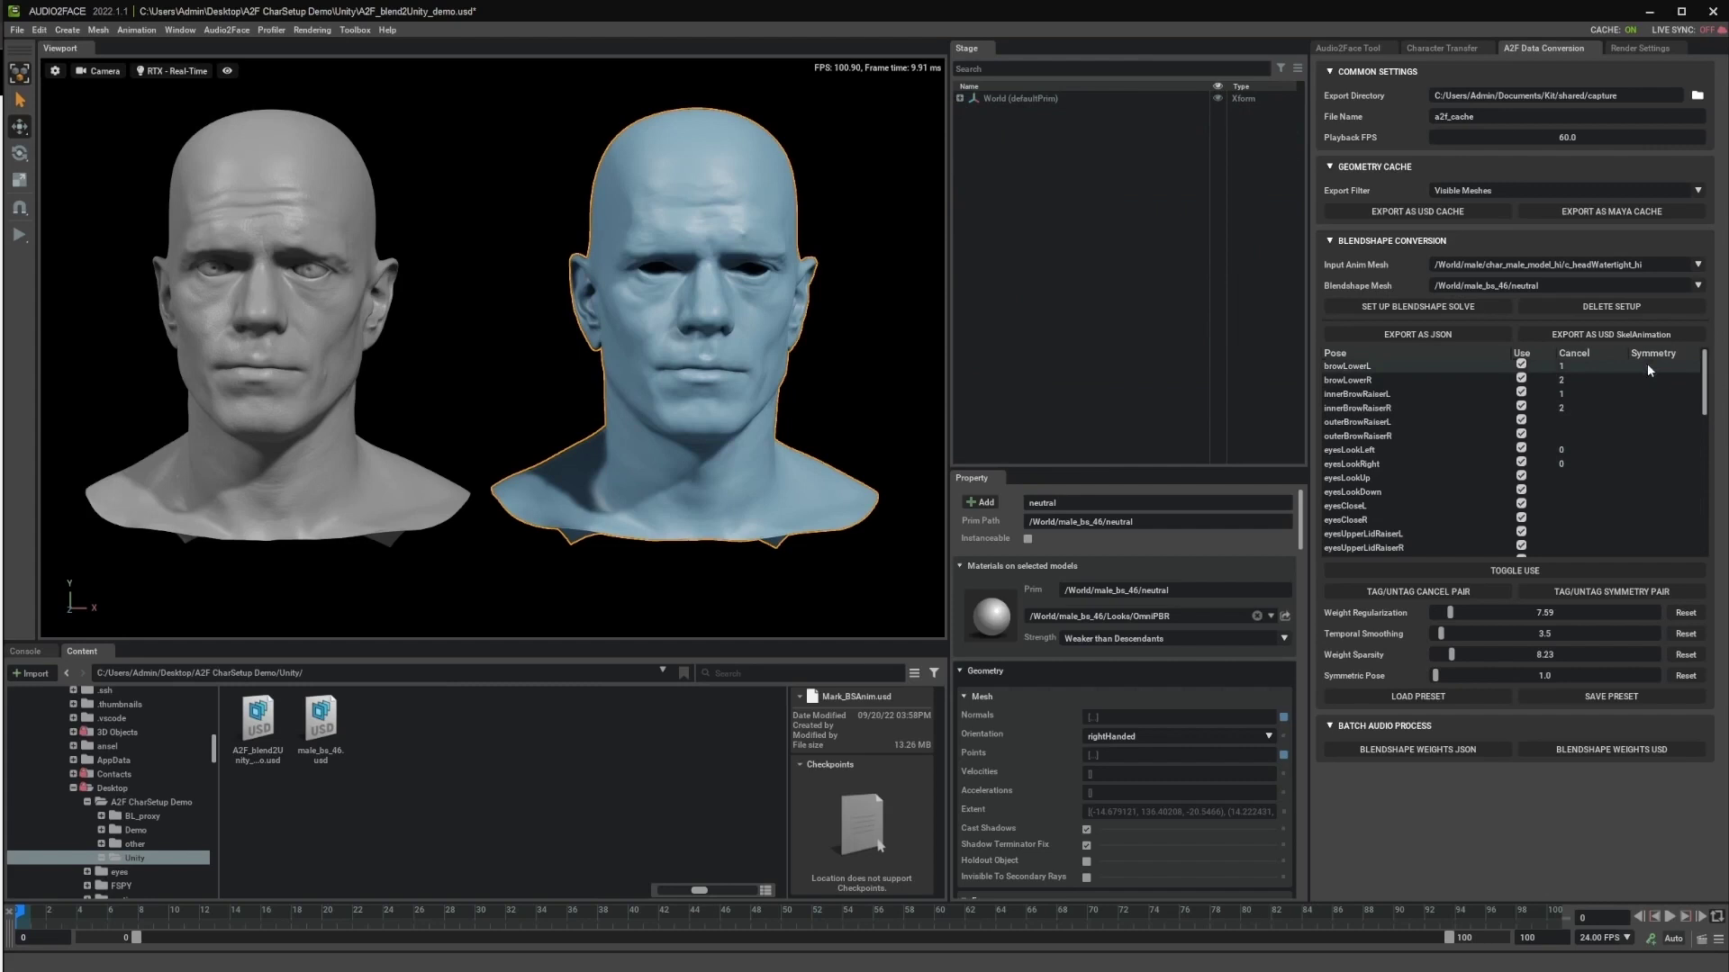
left_click(1698, 95)
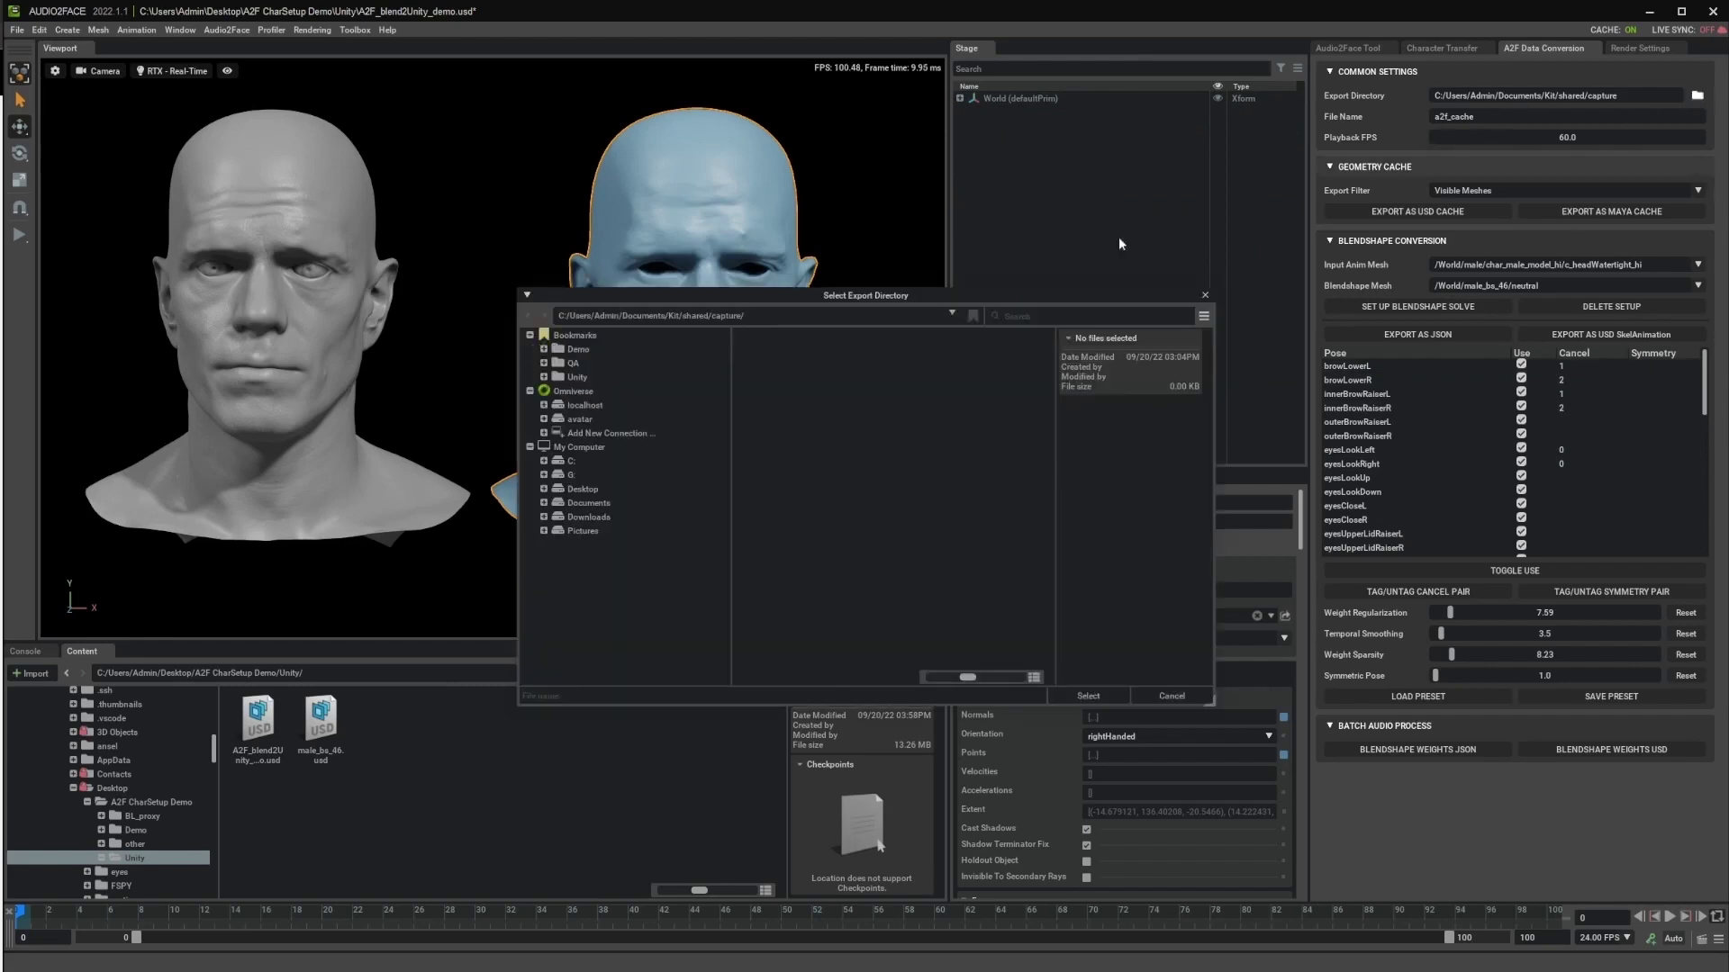
left_click(580, 377)
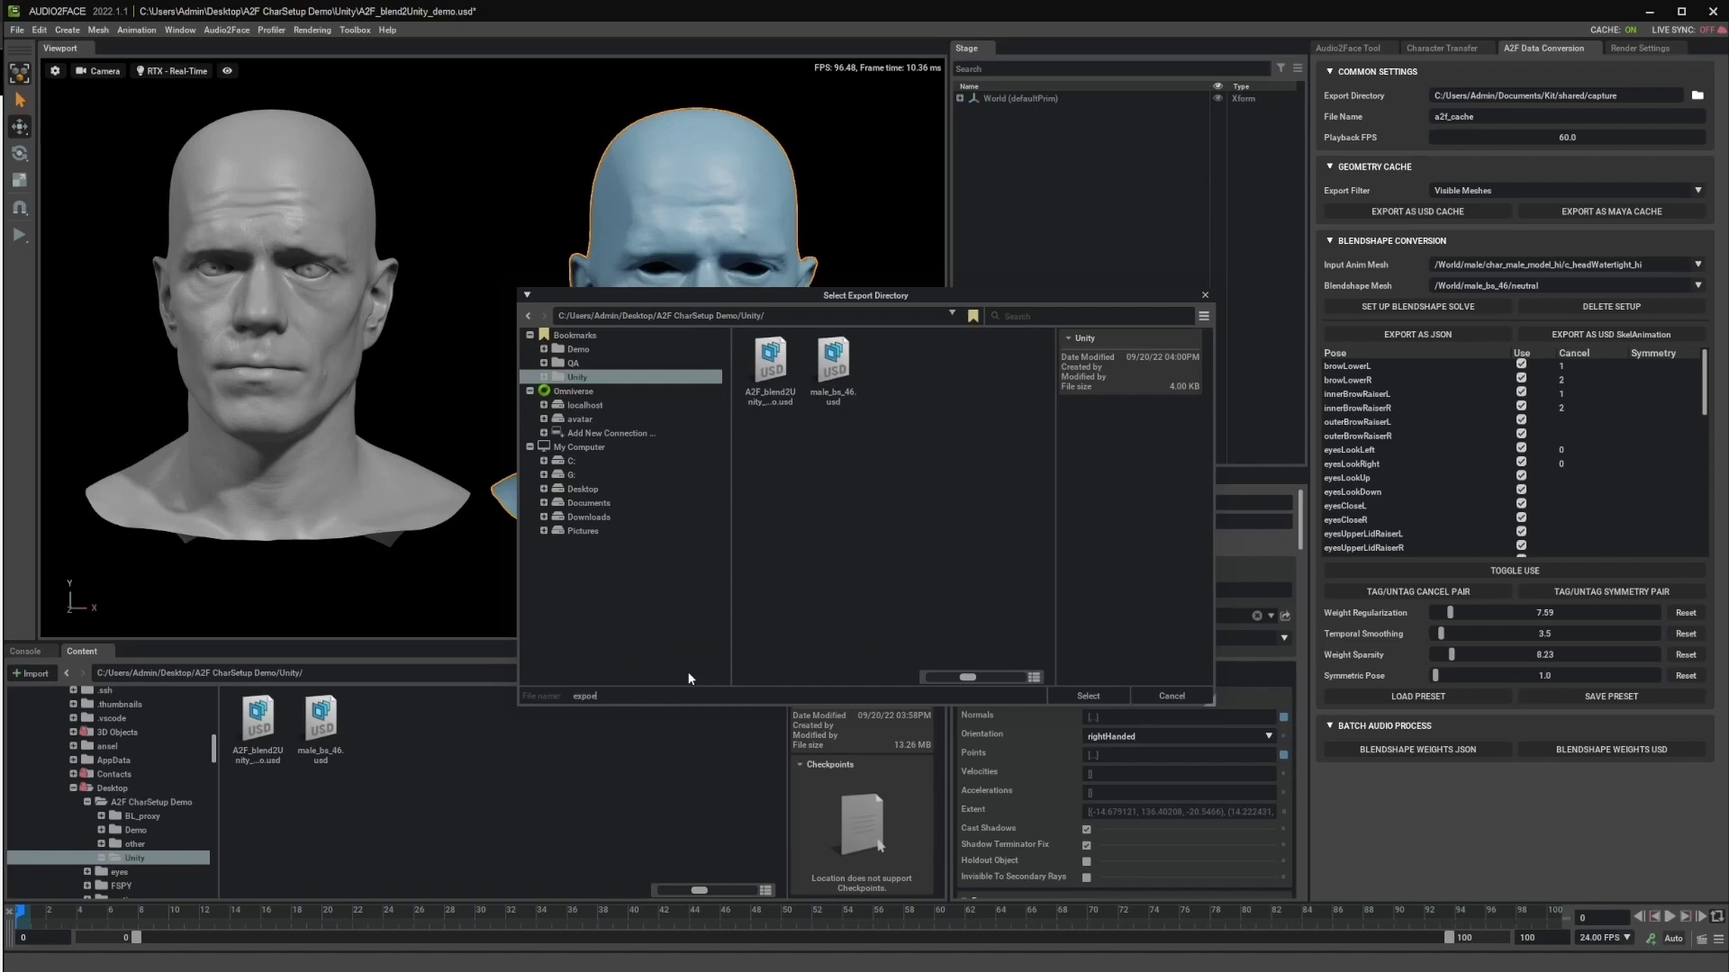
key("BackSpace")
key("BackSpace")
left_click(1088, 694)
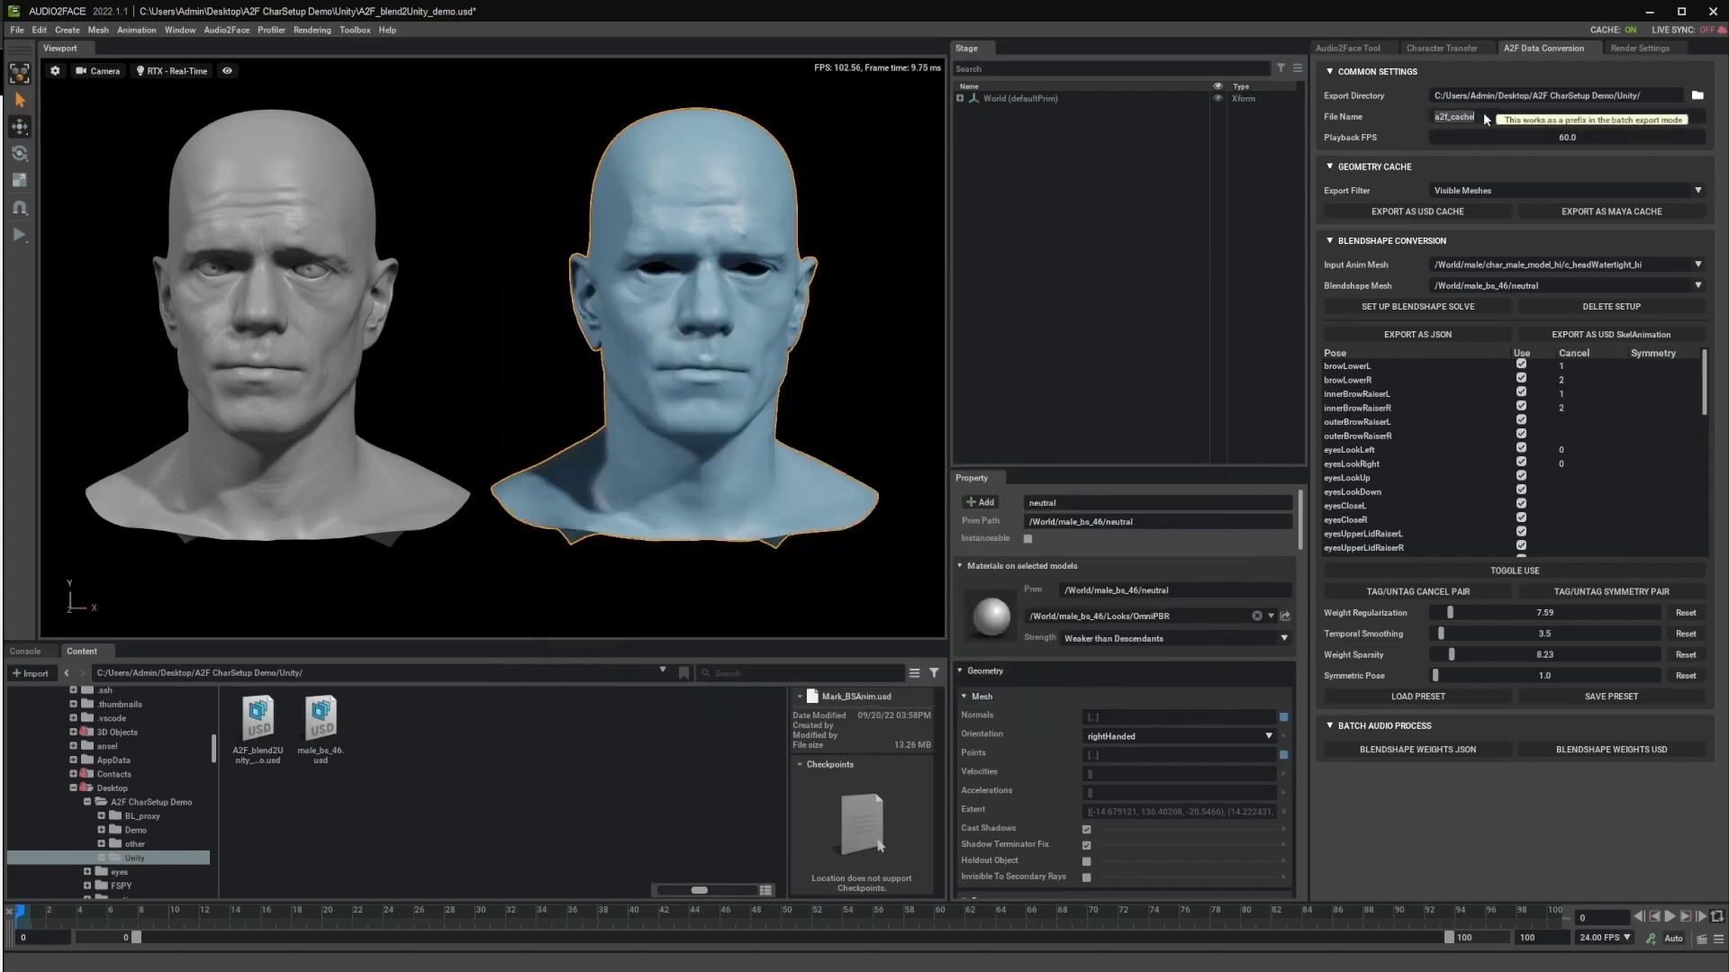
Export the blendshape animation as USD SkelAnimation to export_bs.usd at 24 FPS.
type("export")
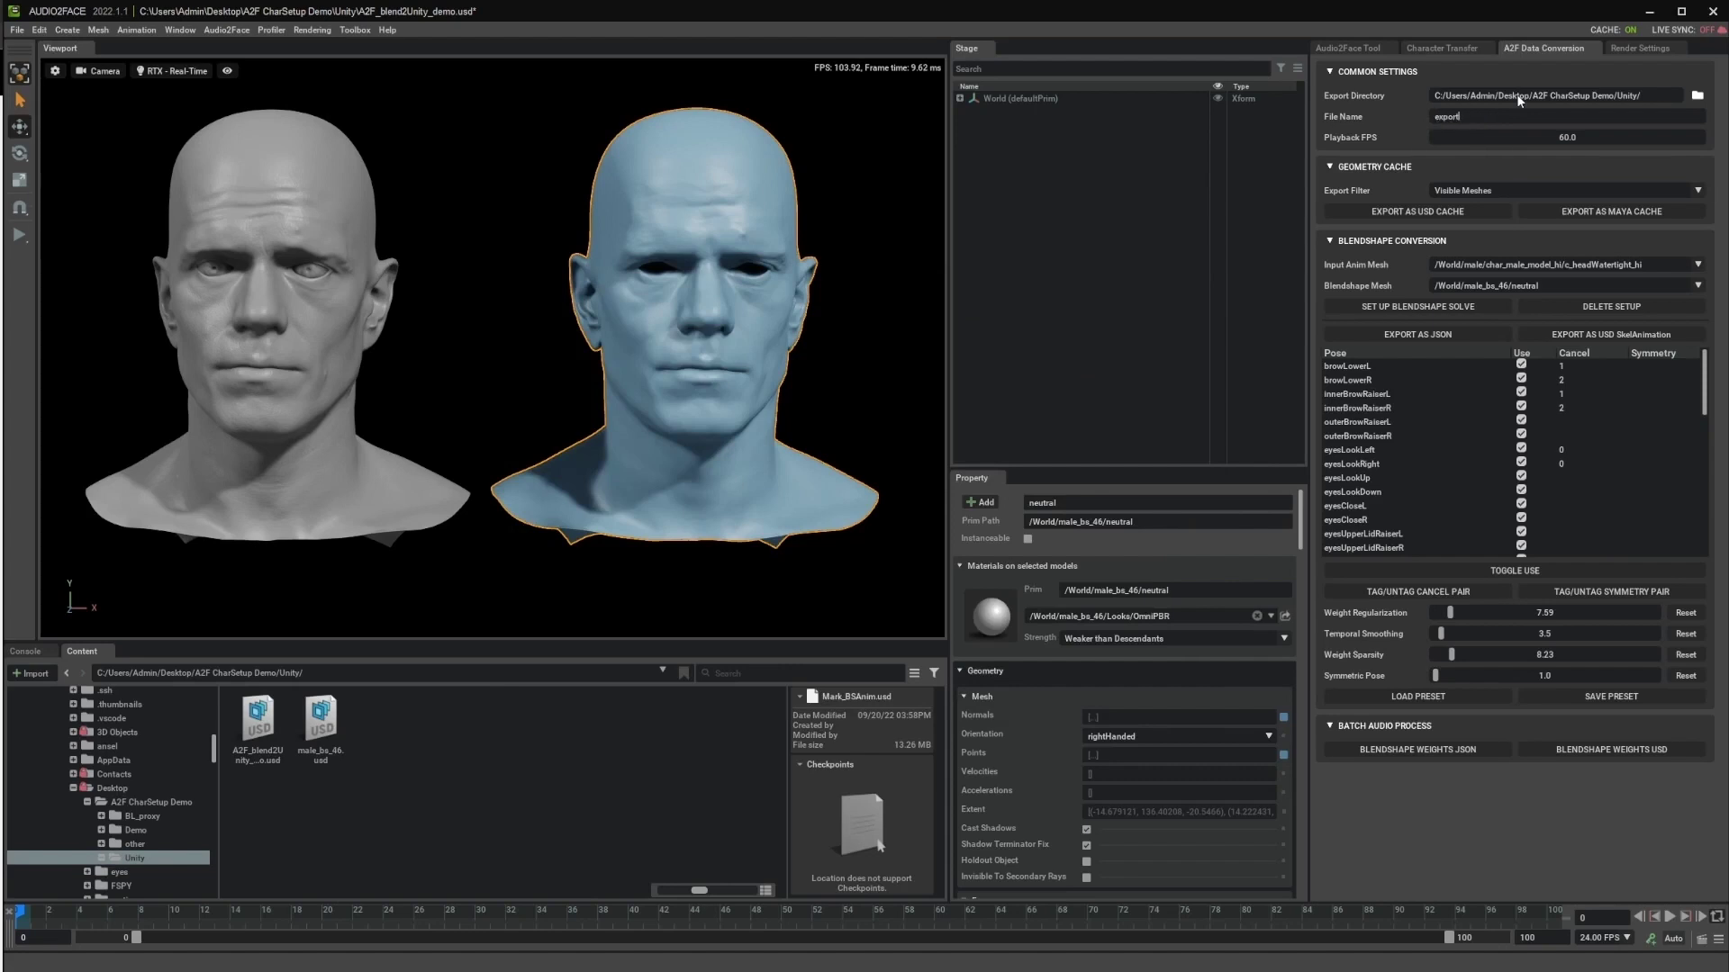
type("_bs")
double_click(1573, 137)
type("24")
key("Return")
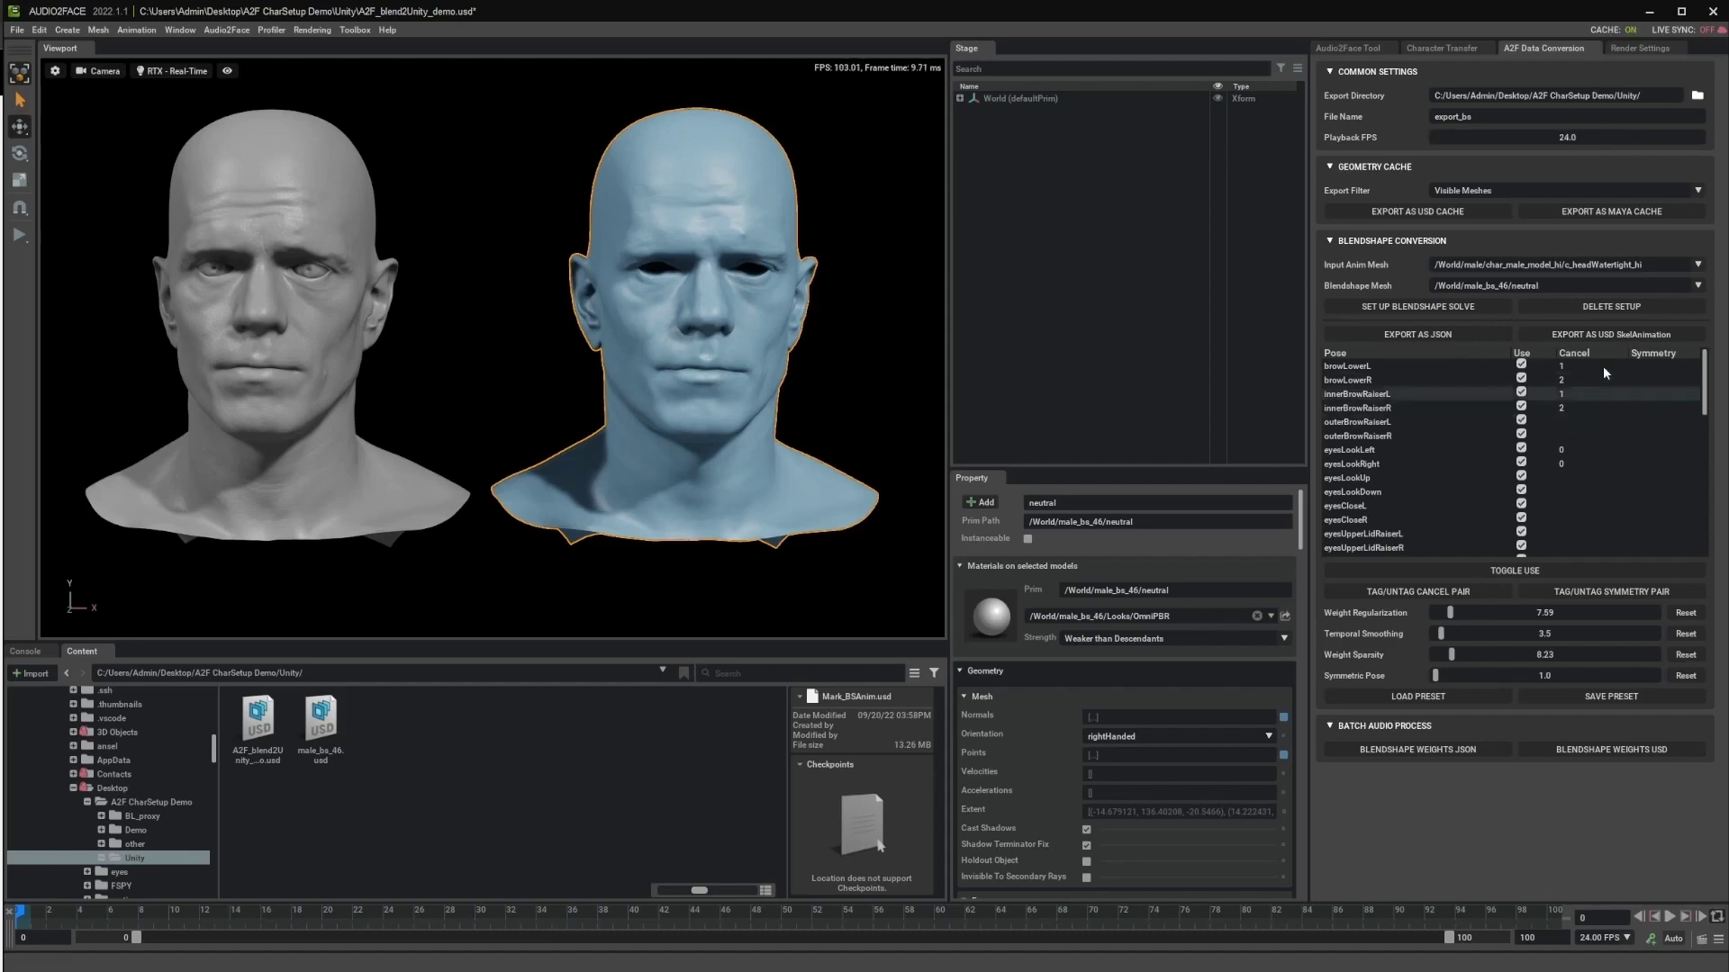
left_click(1611, 334)
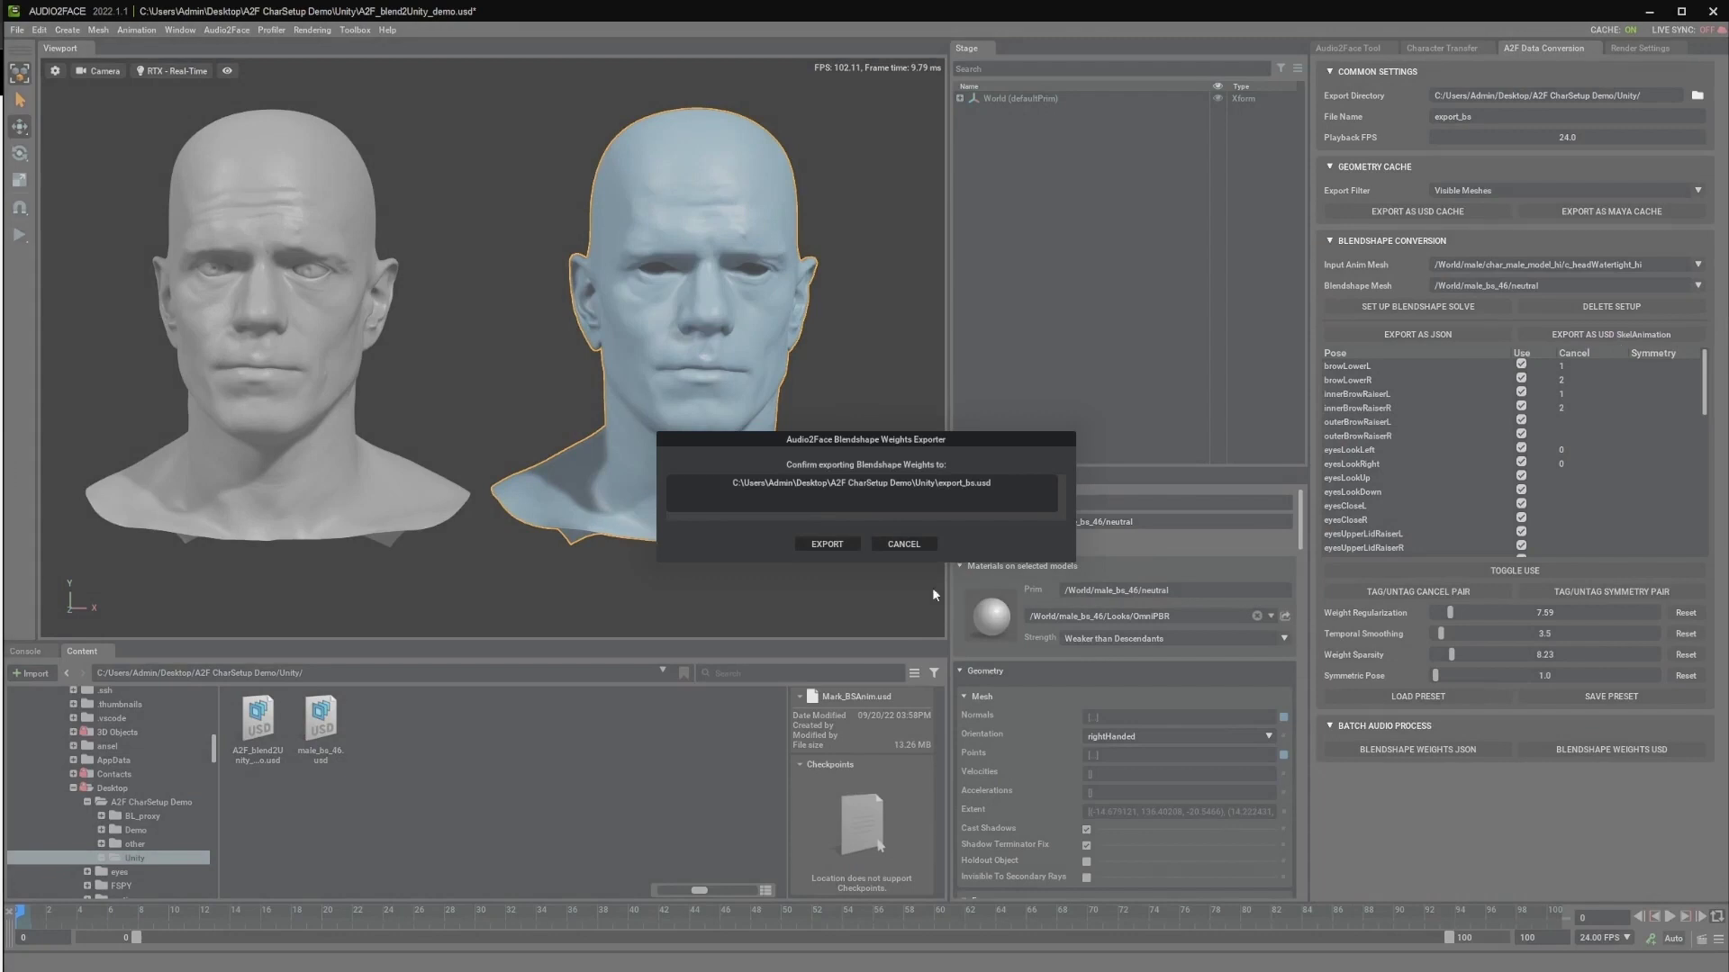
left_click(835, 540)
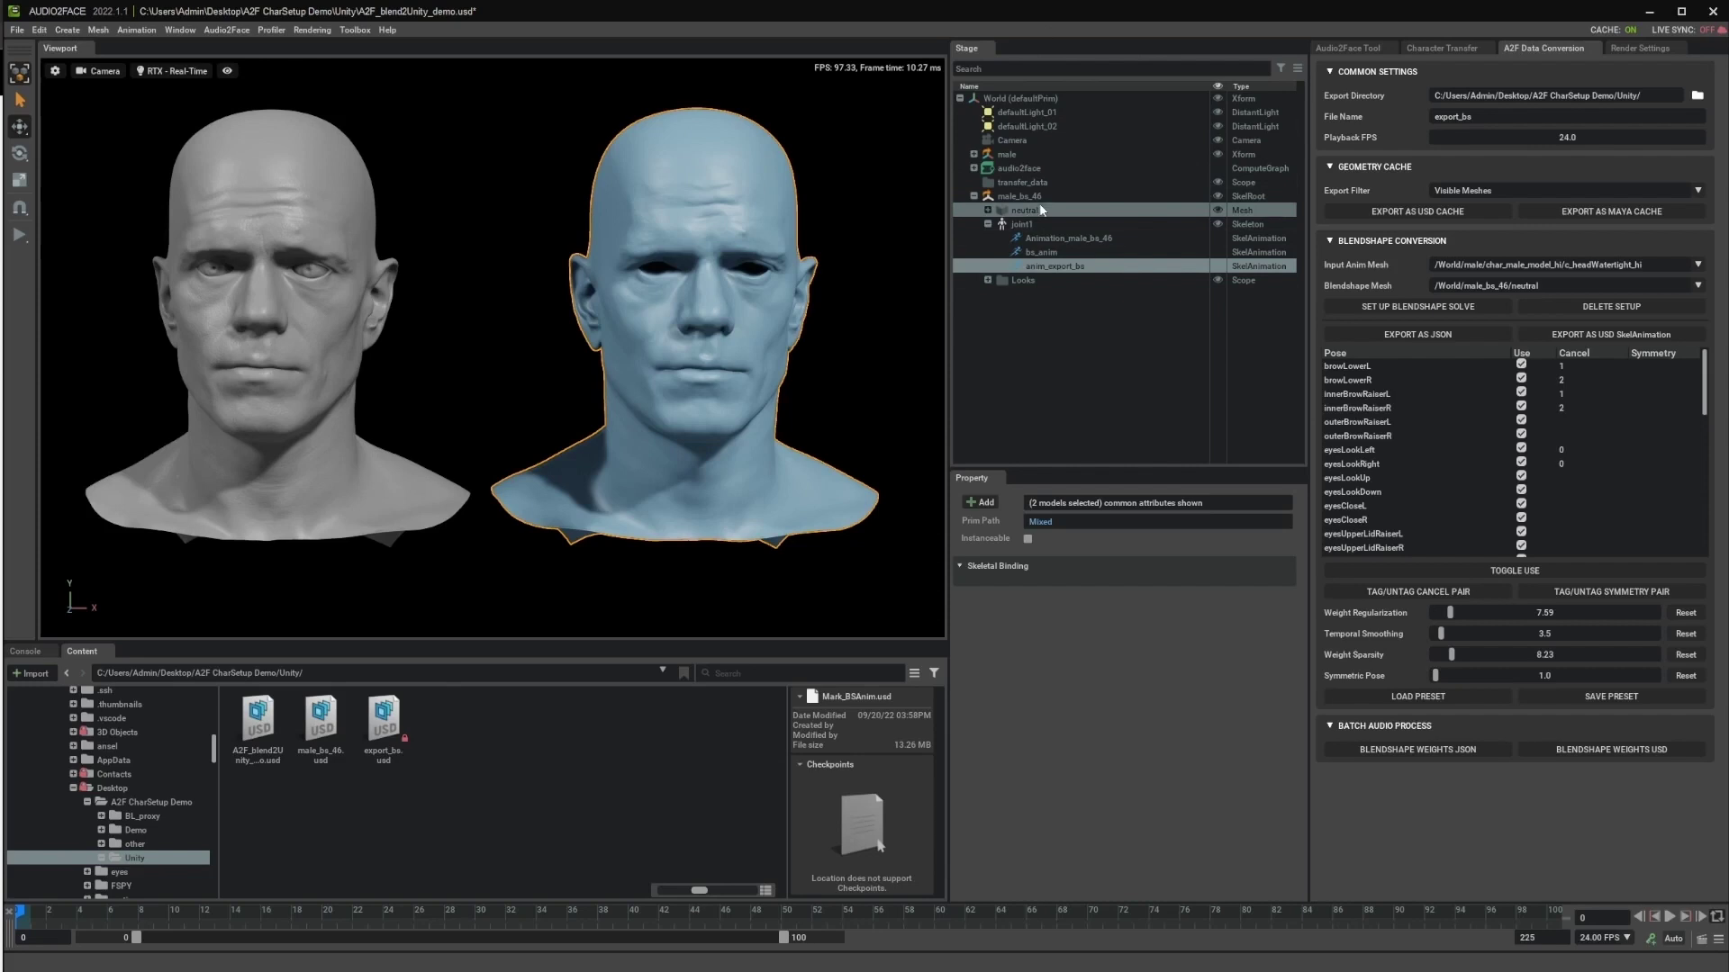
Delete defaultLight_01 through transfer_data, then frame the remaining head.
left_click(1025, 183)
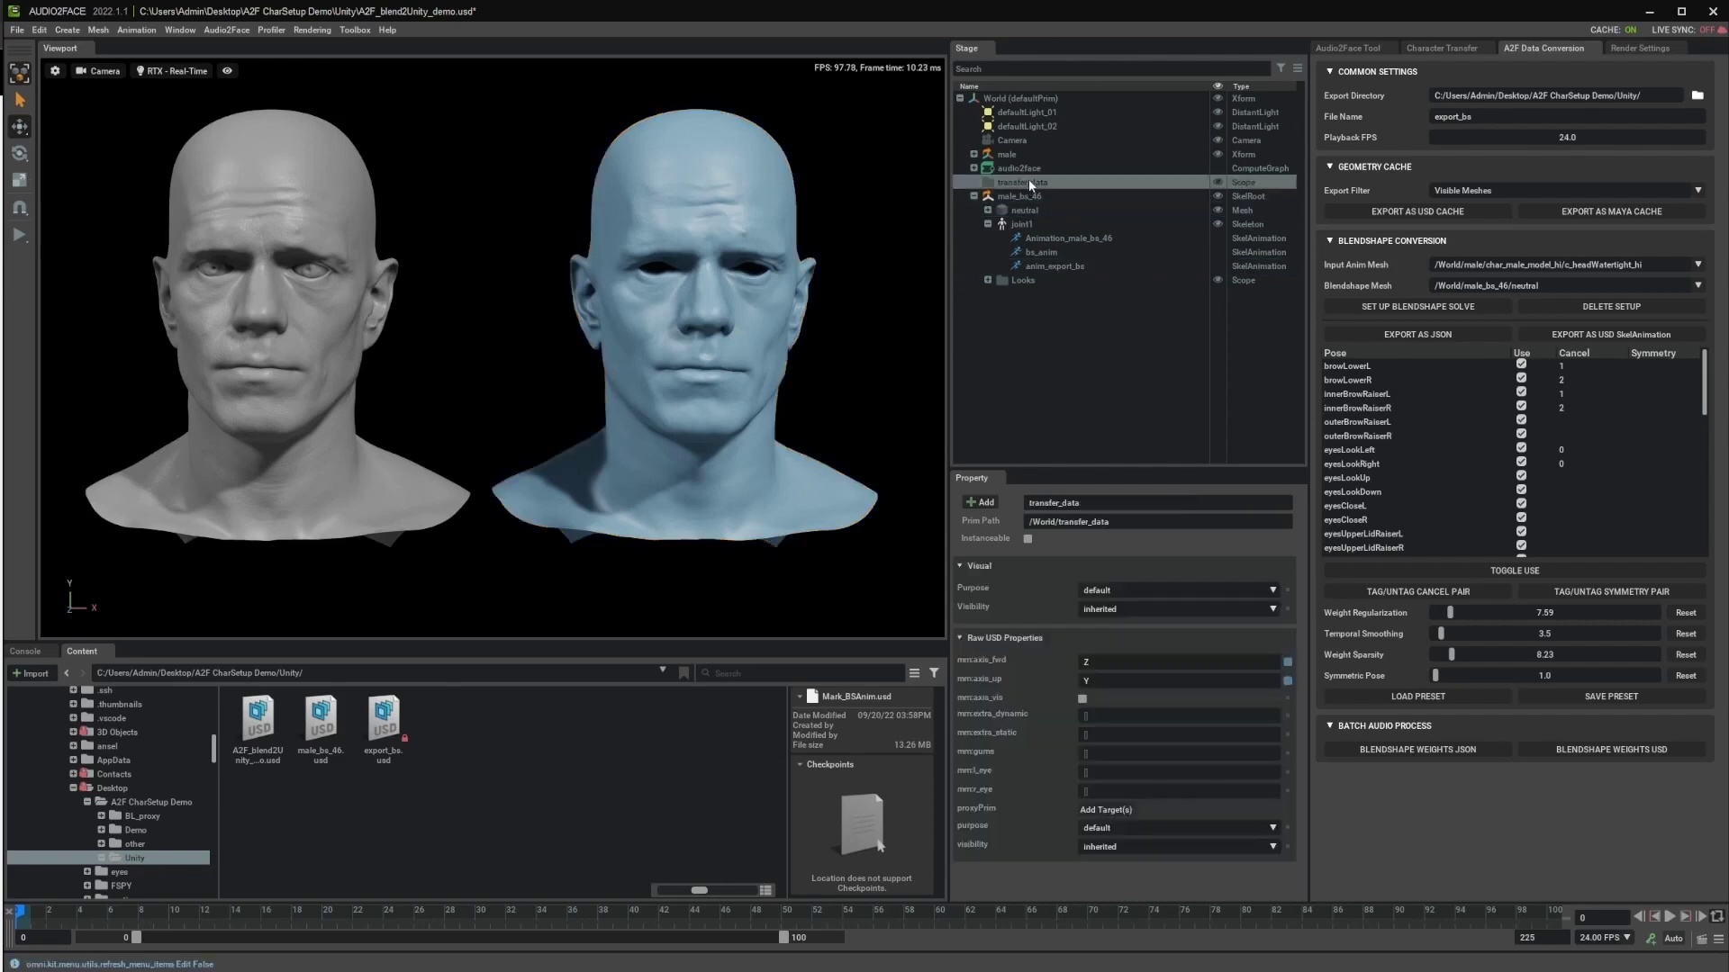
left_click(1025, 114, "shift")
key("Delete")
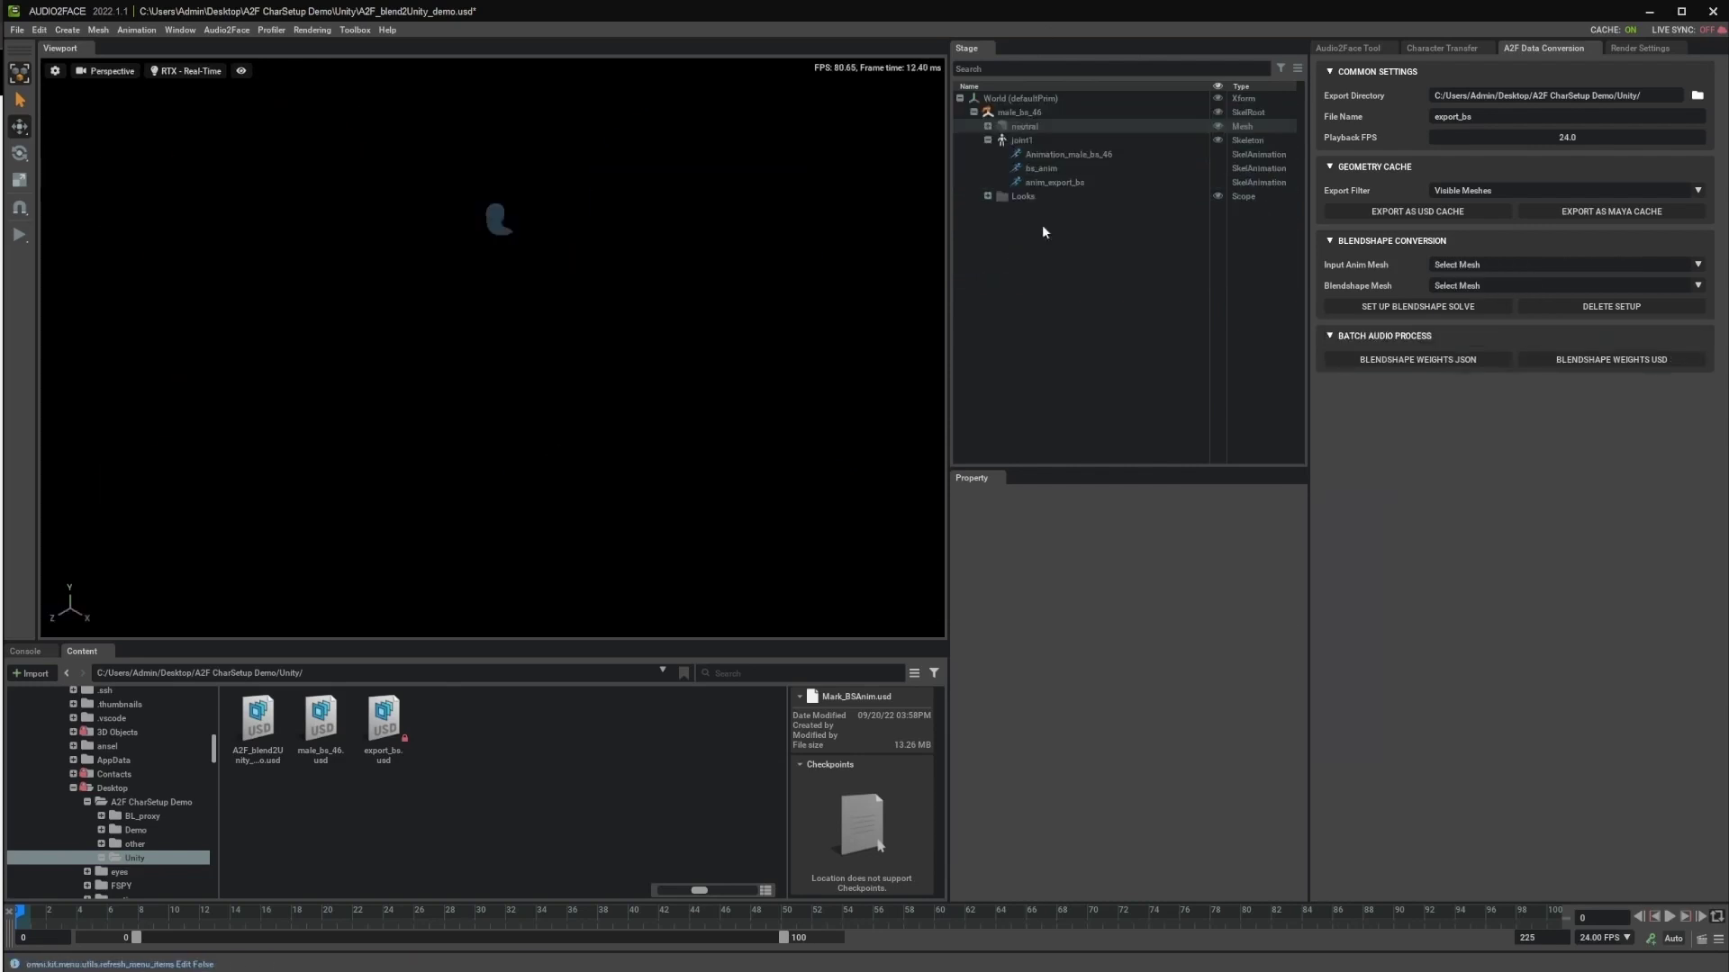
left_click(499, 212)
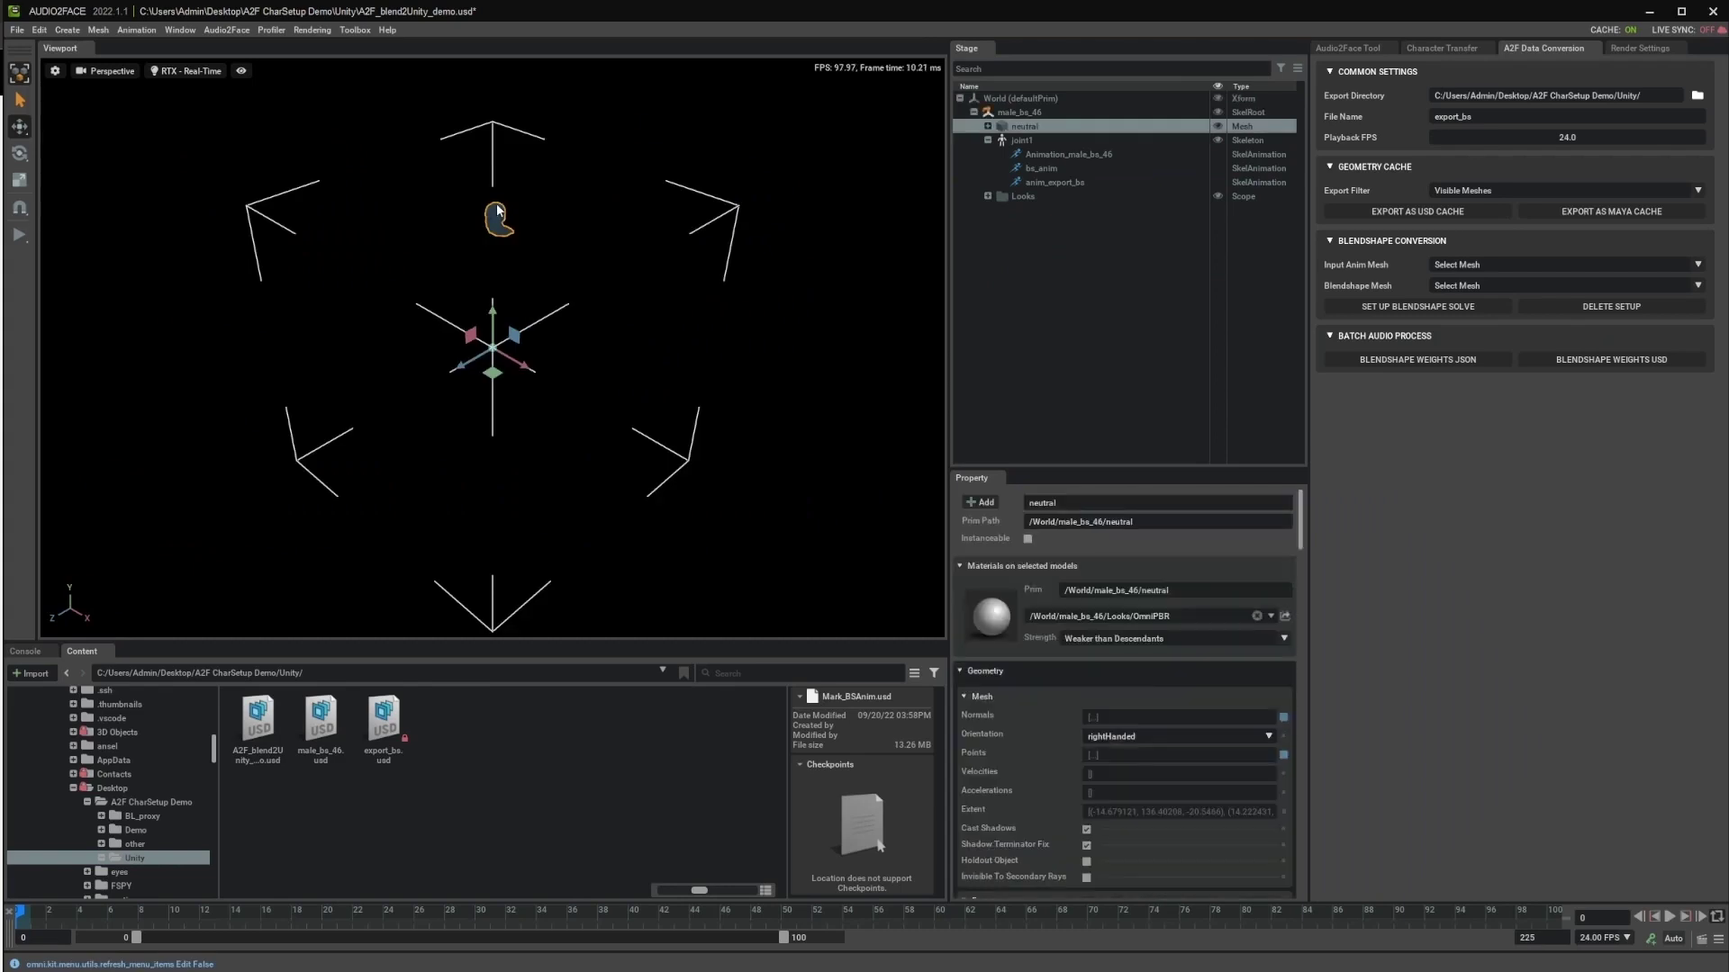
key("f")
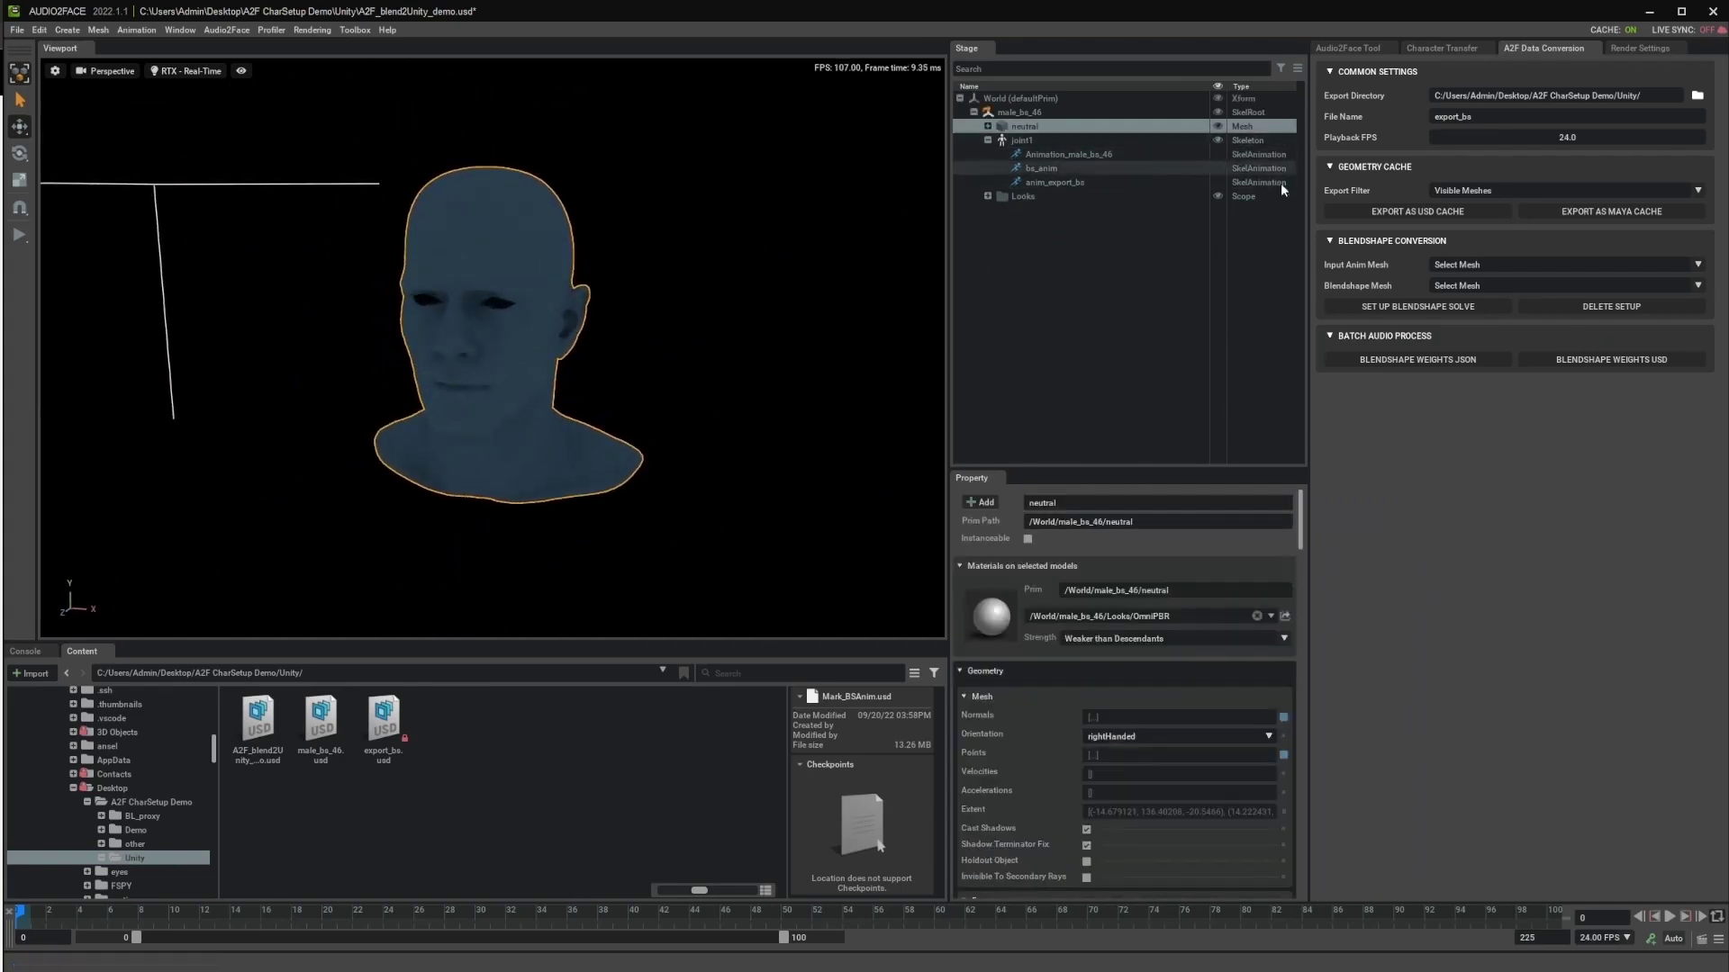
Inspect anim_export_bs and try deleting the Animation_male_bs_46 prim.
left_click(1053, 182)
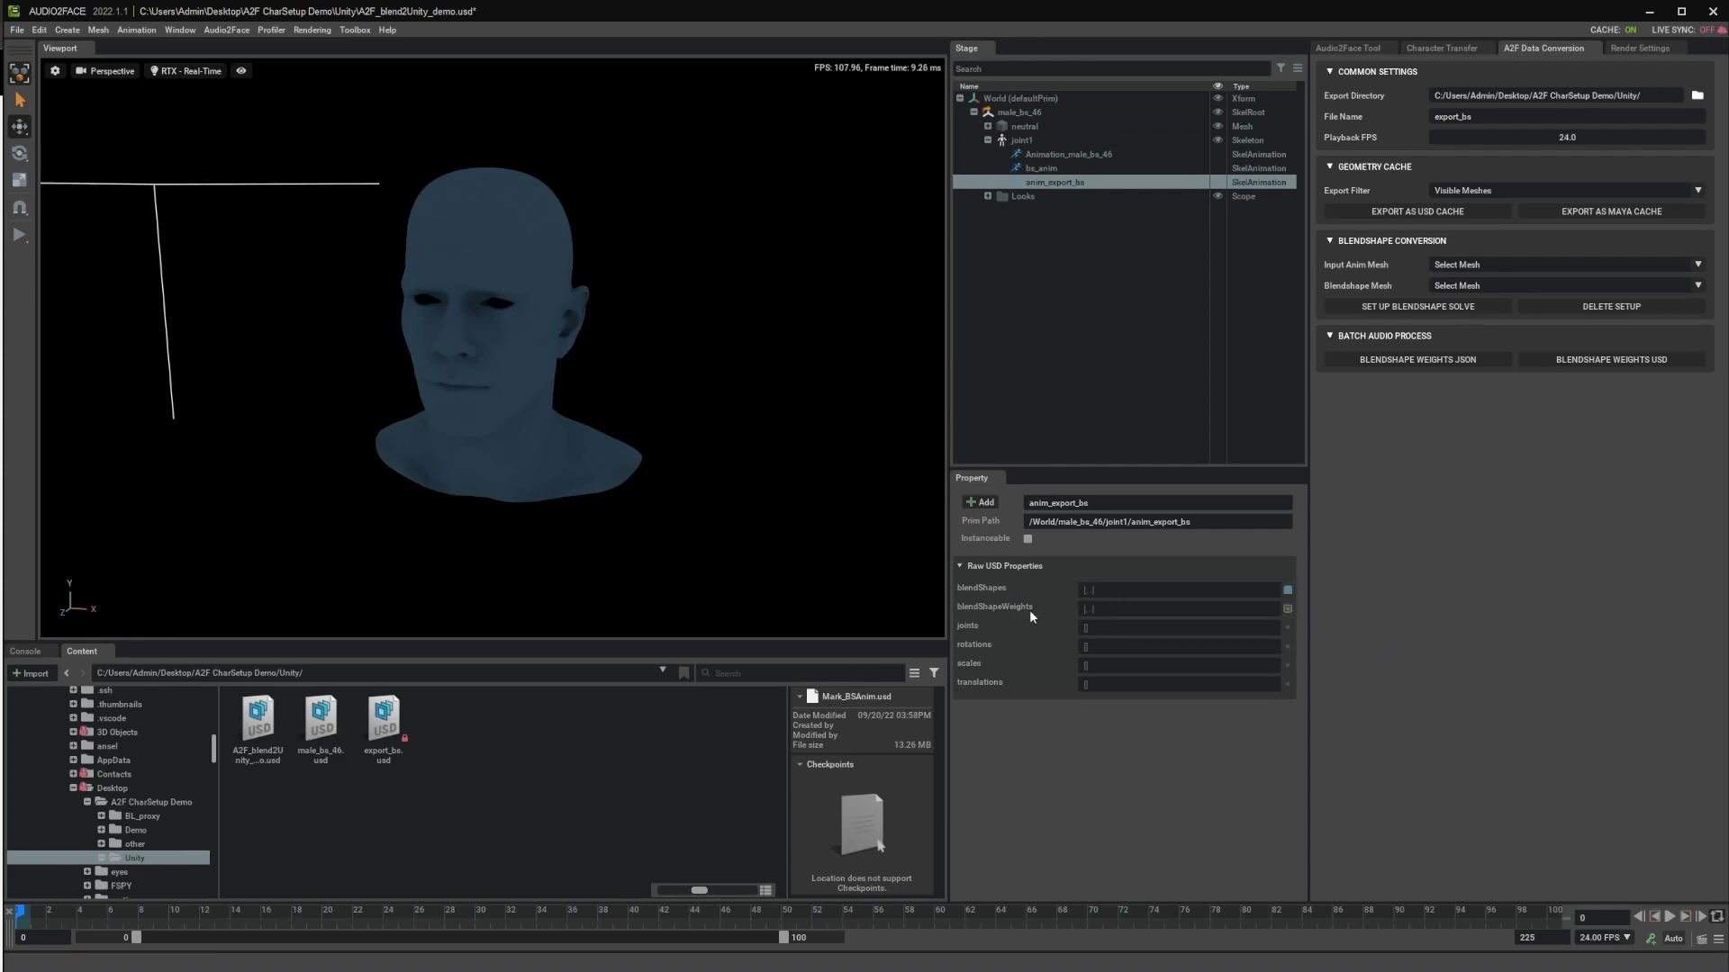
left_click(1070, 154)
key("Delete")
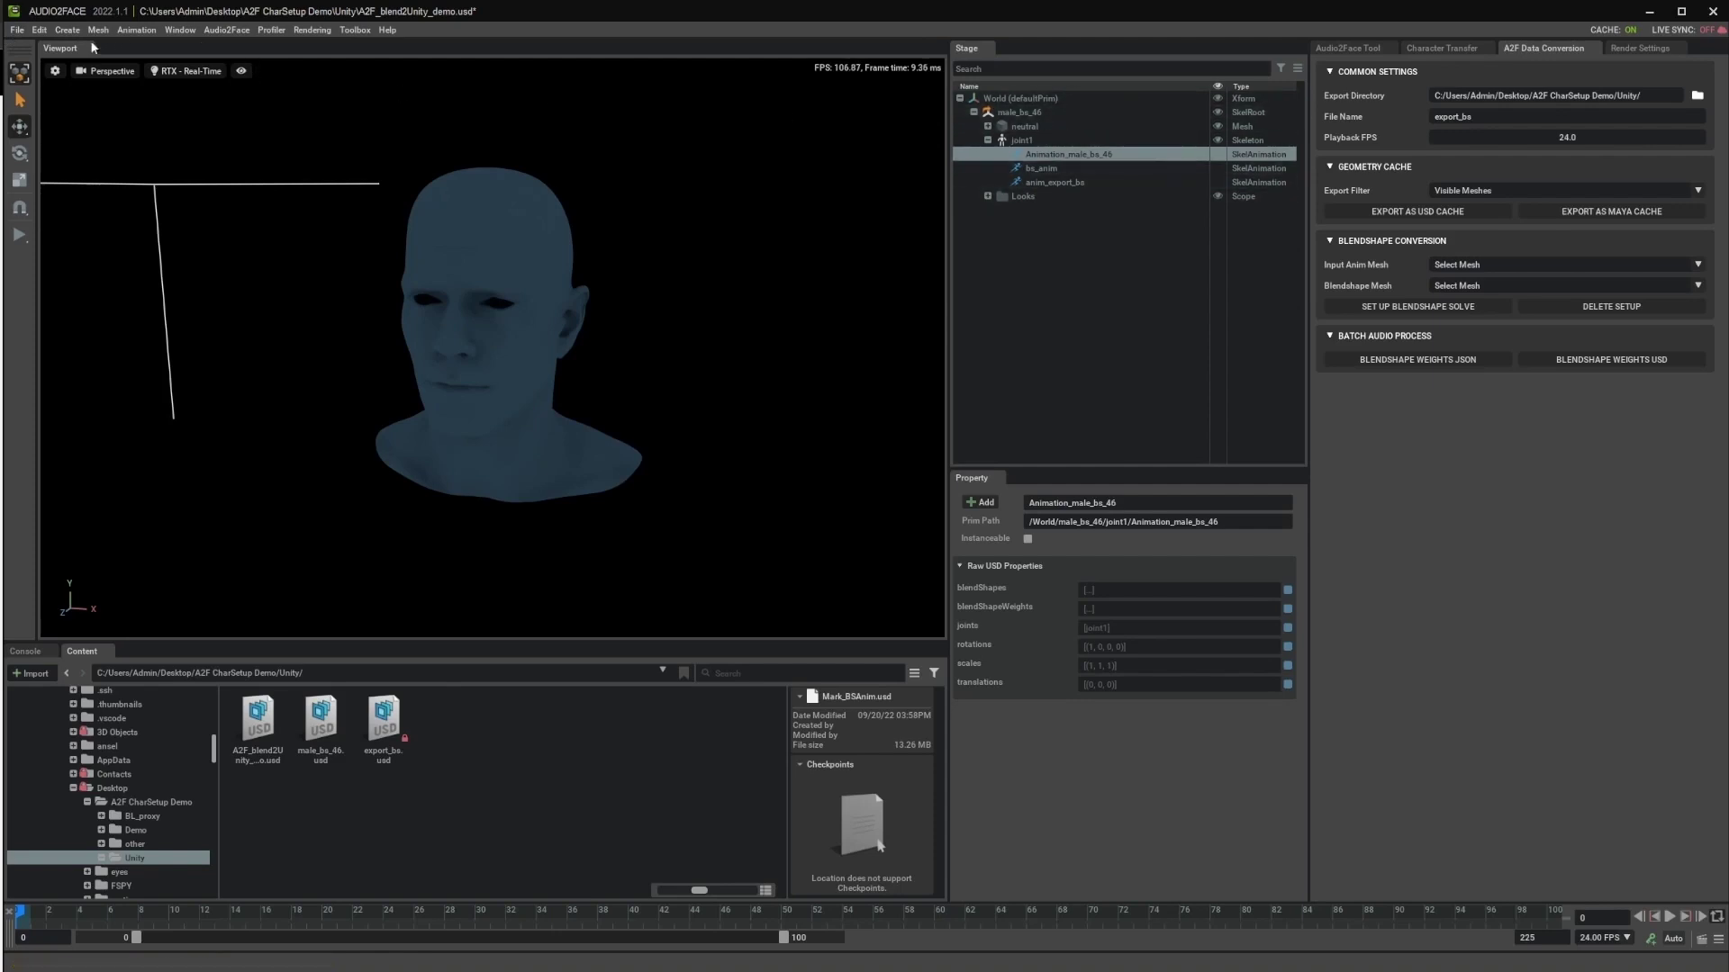
Save a flattened copy of the stage as Mark_BSAnim.usd in the Unity folder.
left_click(17, 30)
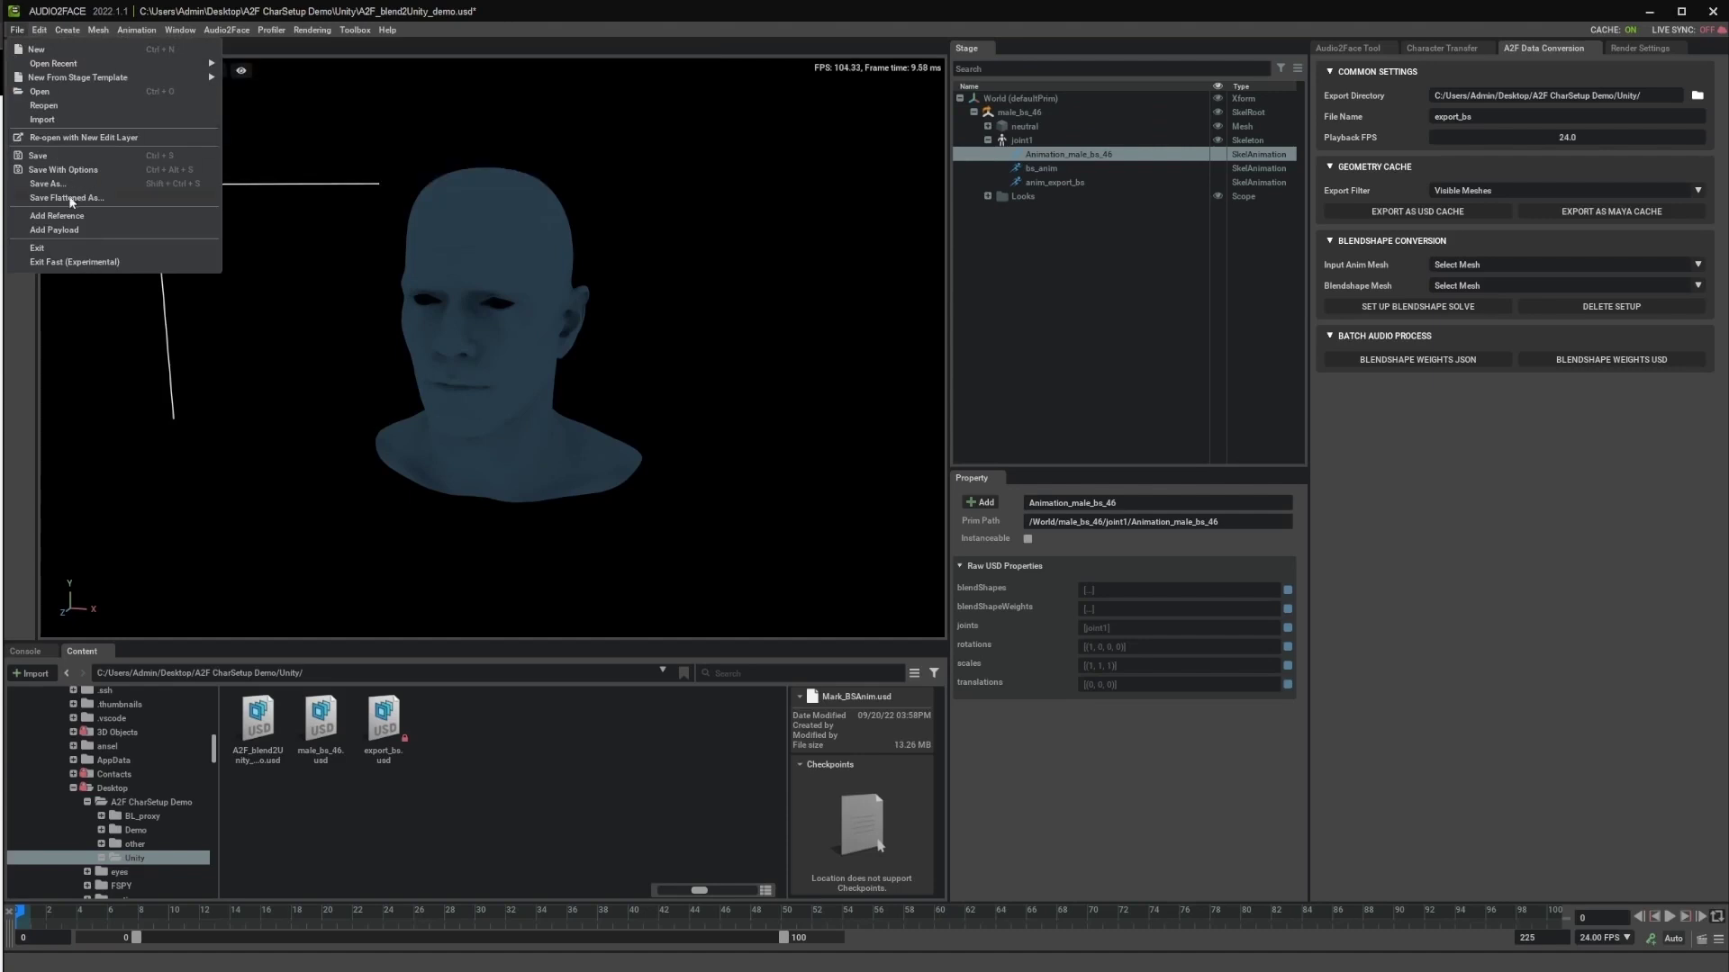
left_click(76, 199)
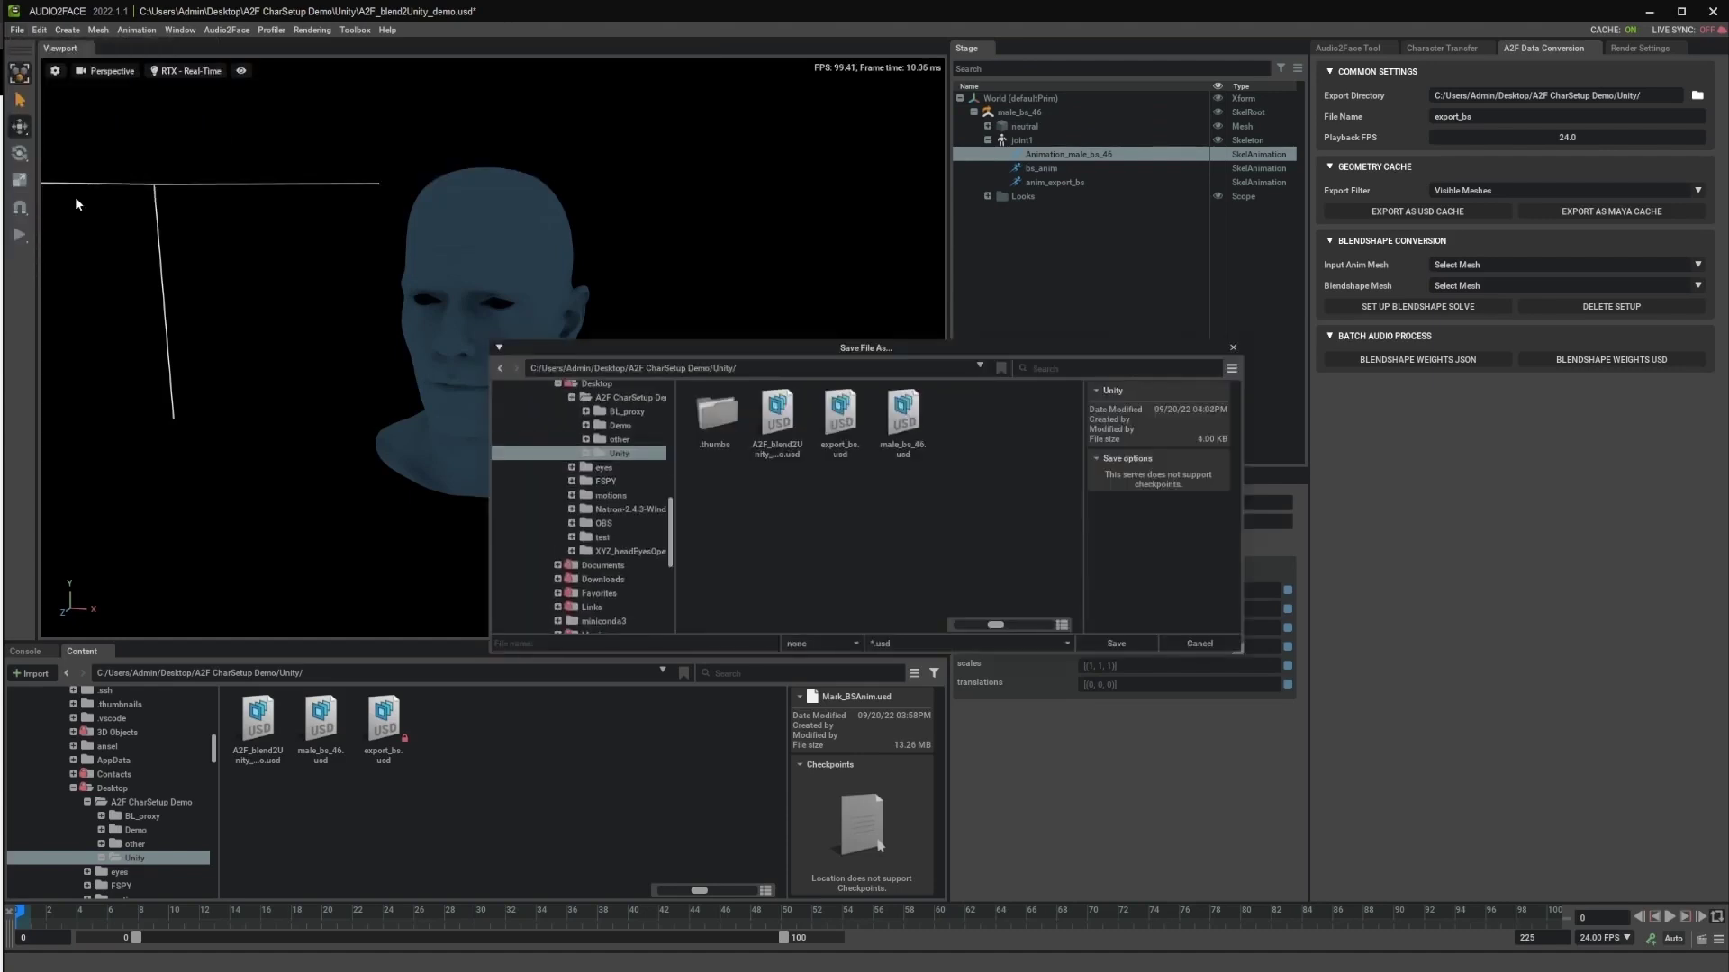
left_click(576, 646)
left_click(1121, 645)
Open Mark_BSAnim.usd from Content without saving the current stage.
right_click(663, 762)
left_click(490, 782)
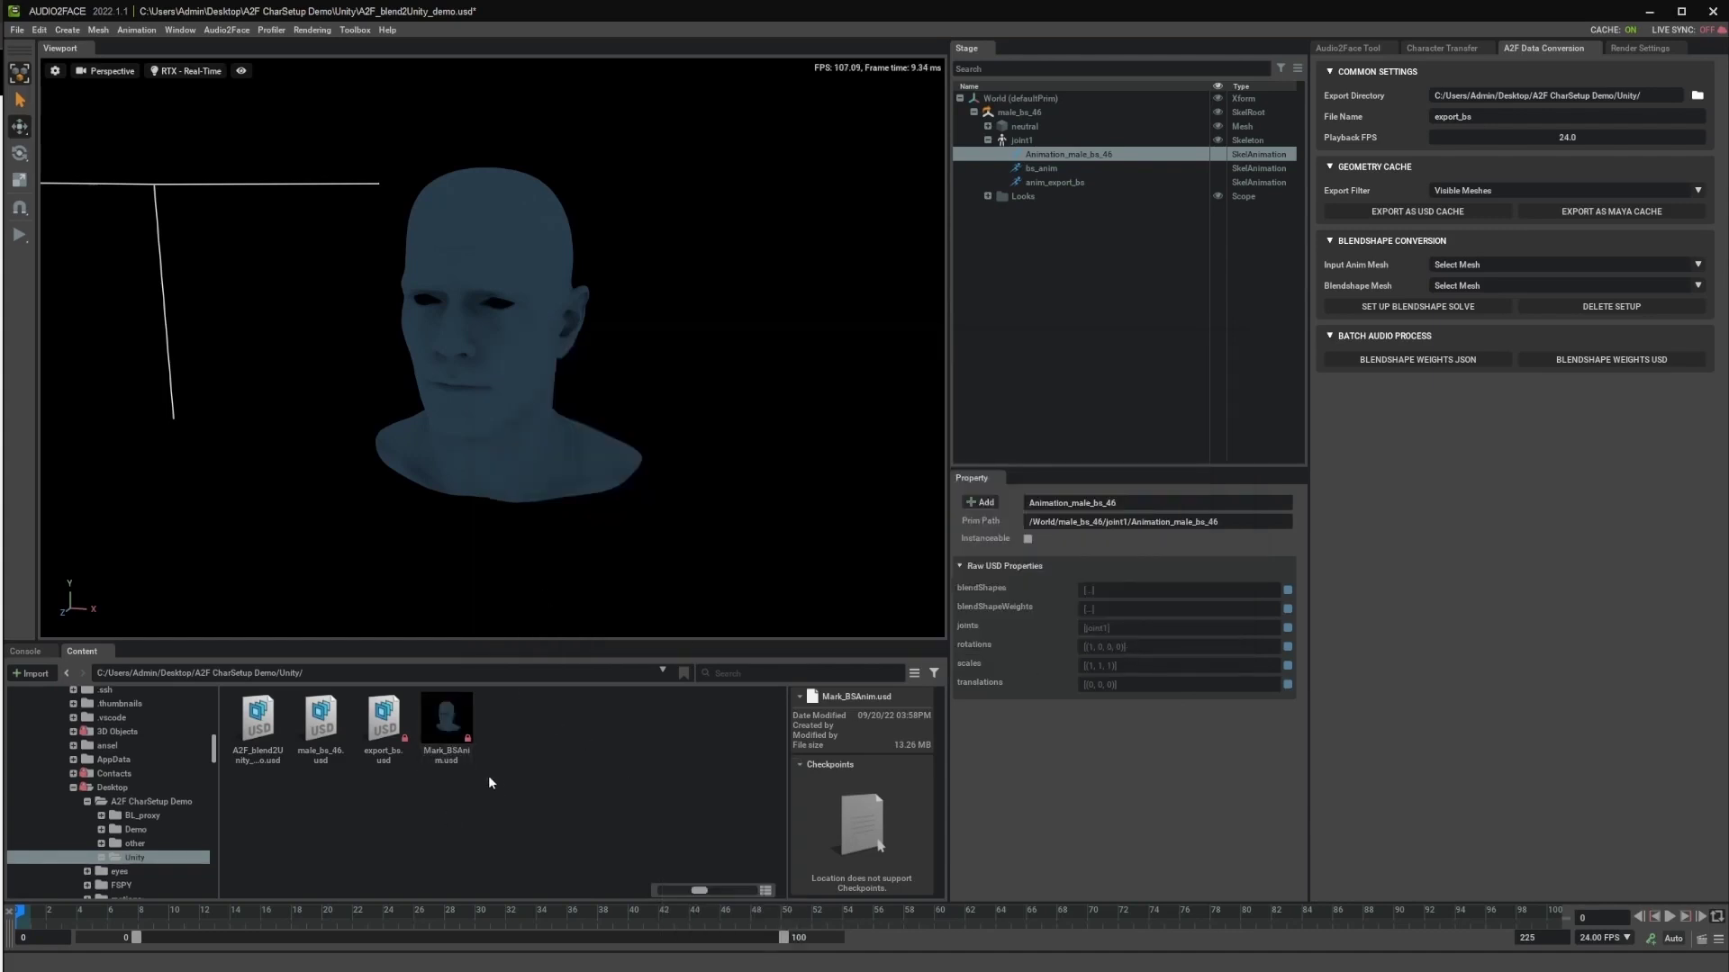
double_click(447, 718)
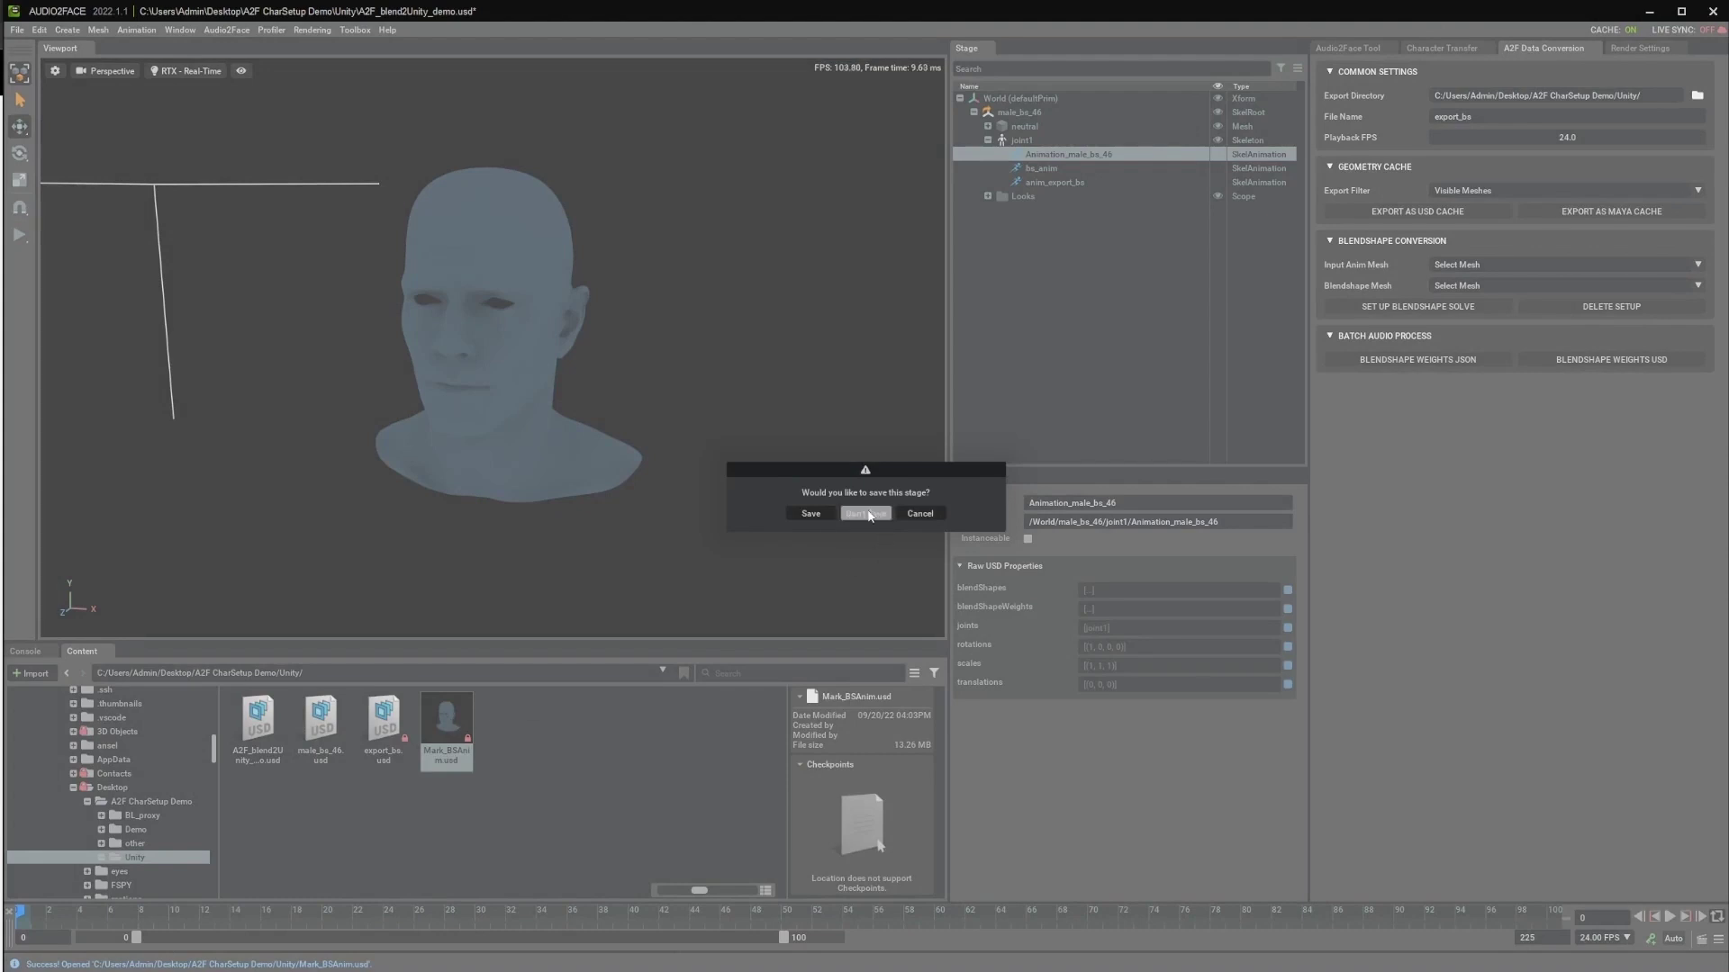
left_click(868, 513)
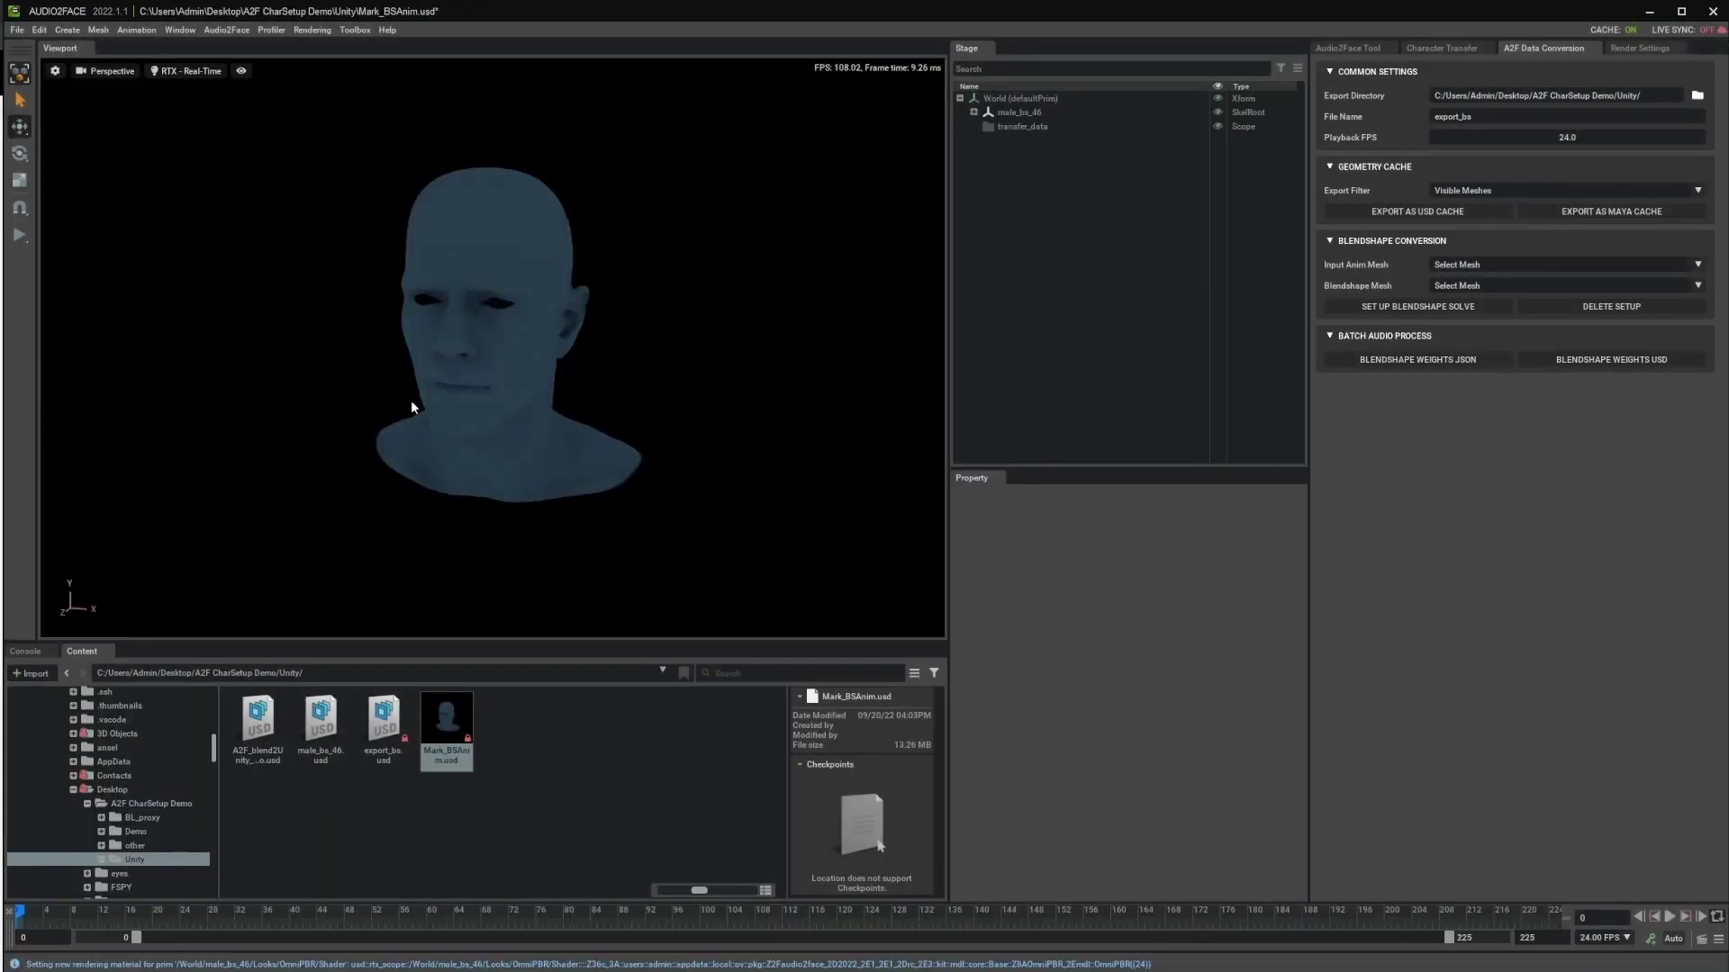
Delete Animation_male_bs_46 and bs_anim under joint1, then select joint1.
left_click(973, 111)
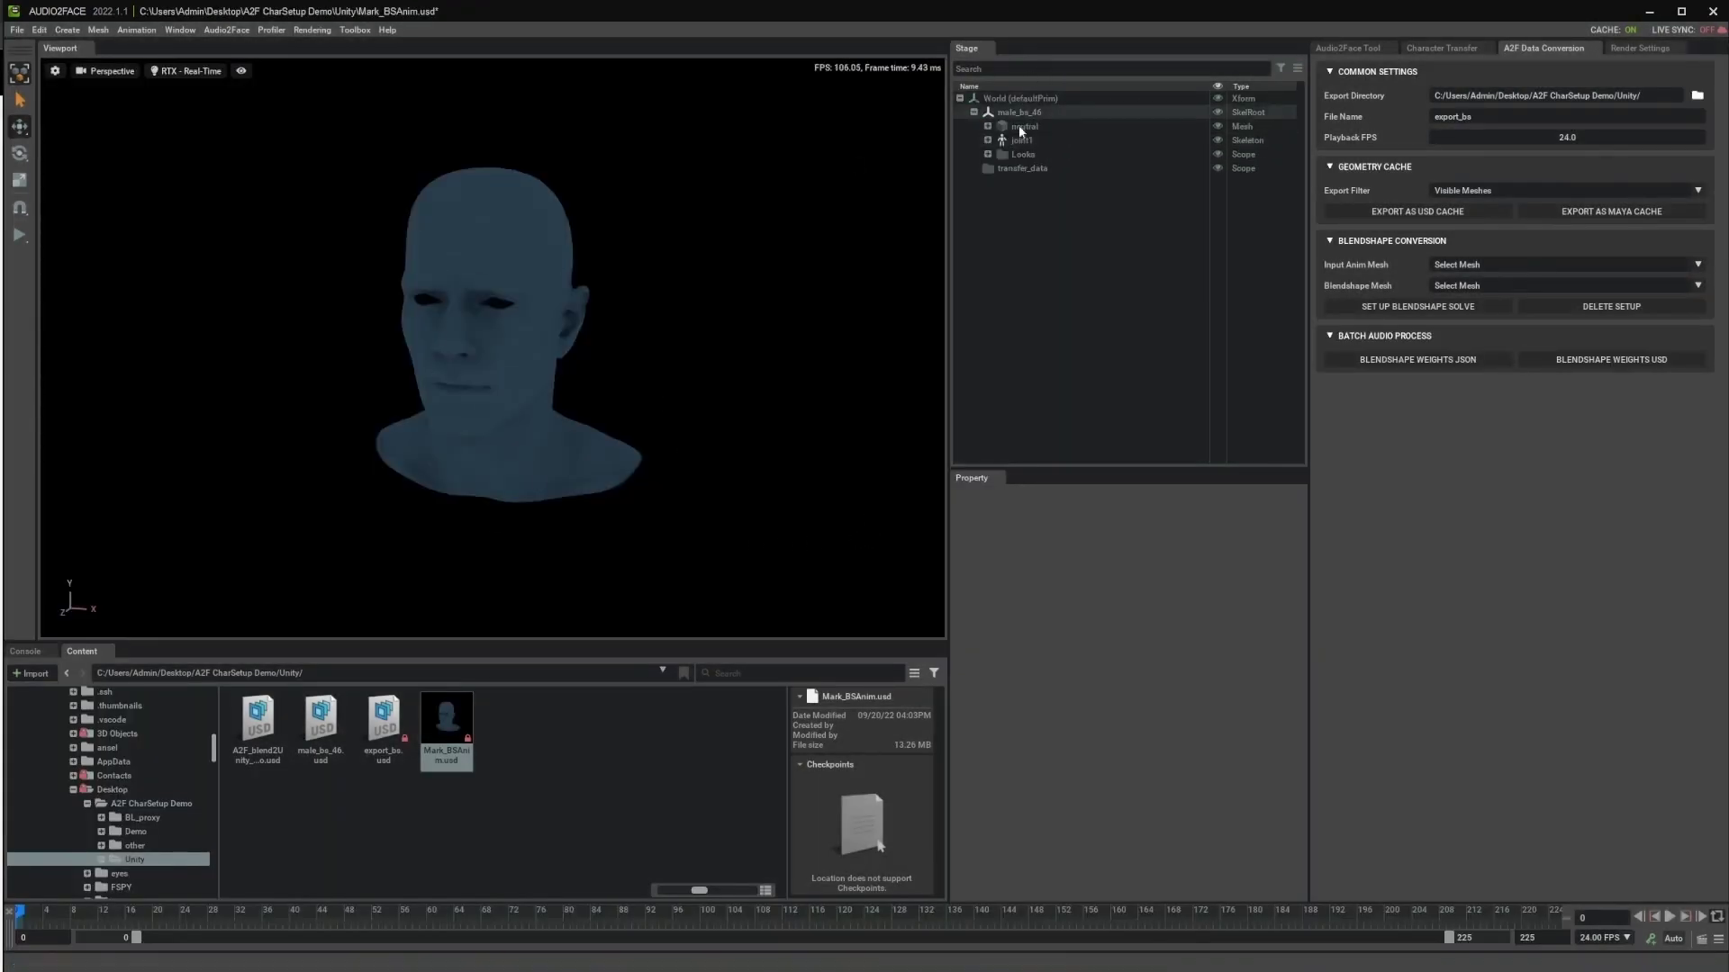
left_click(988, 141)
left_click(1063, 155)
left_click(1064, 168, "shift")
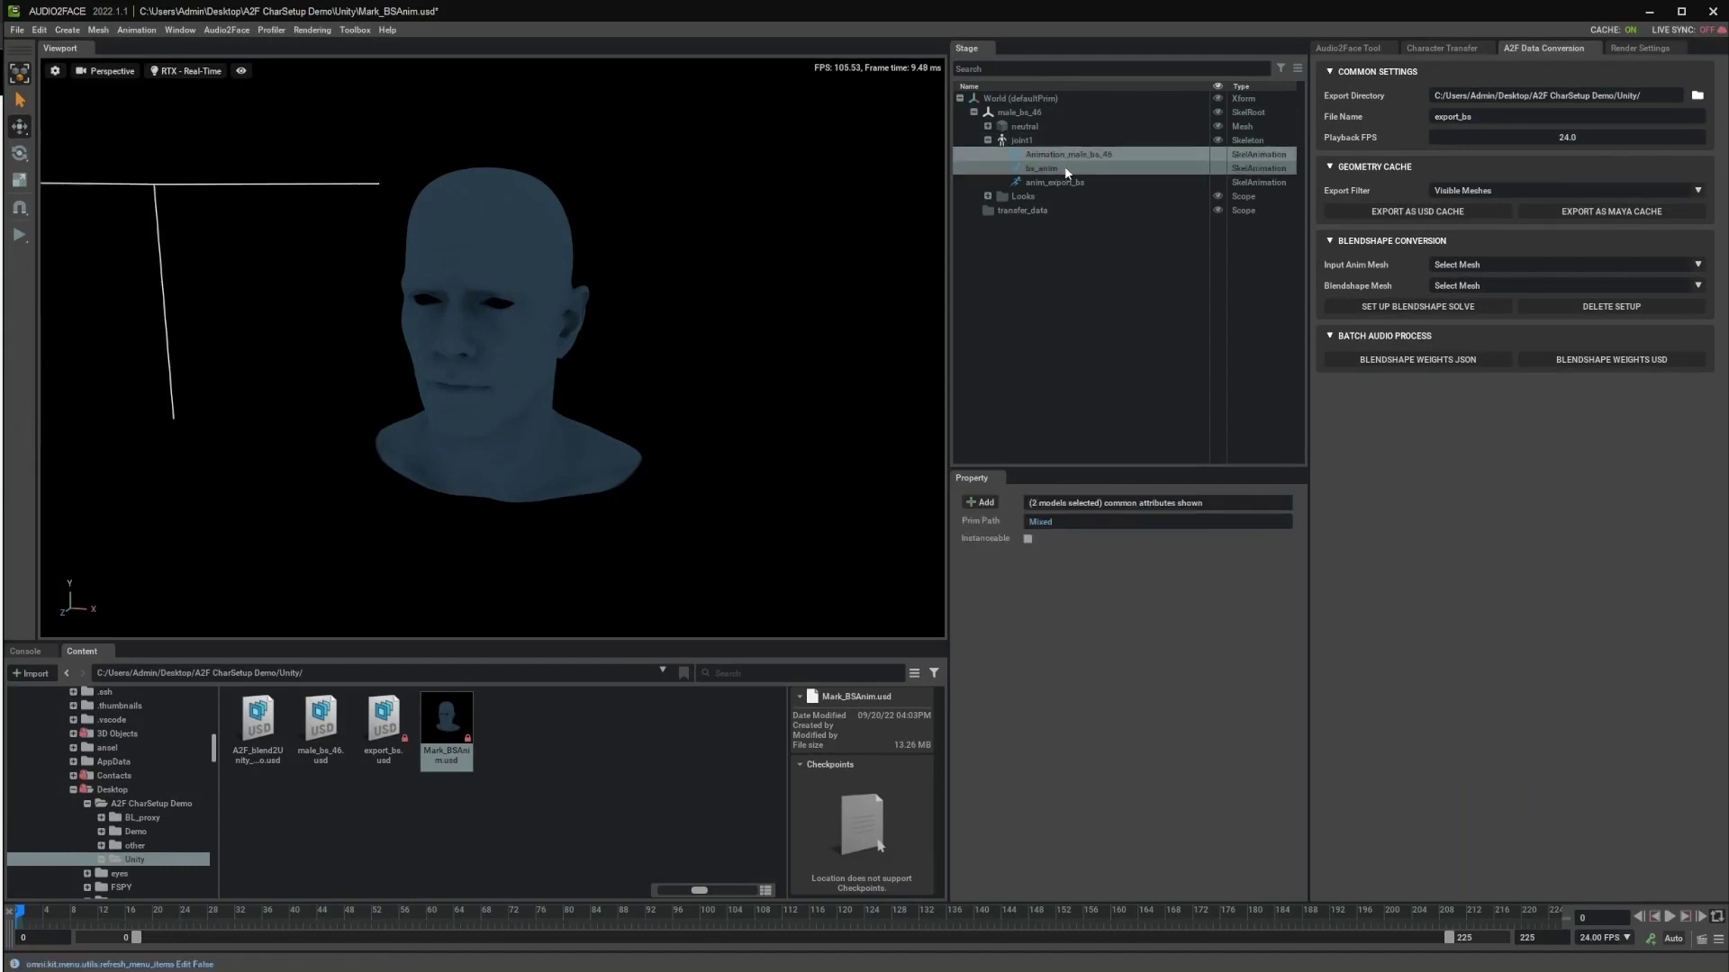
key("Delete")
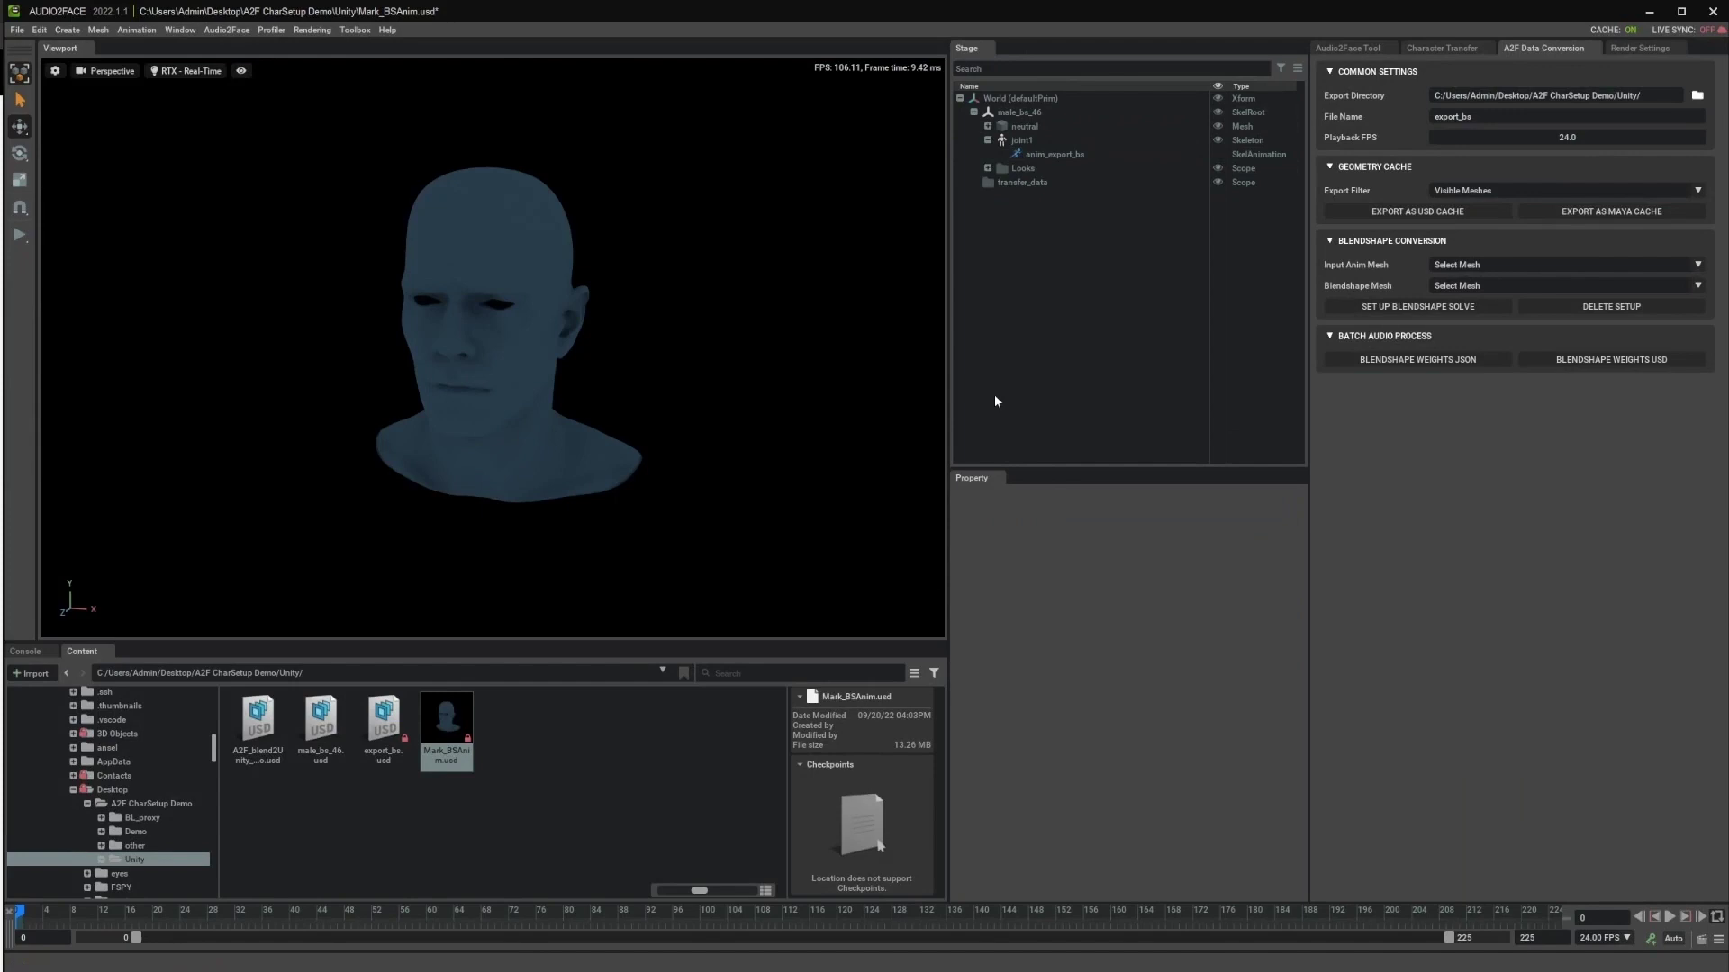
left_click(1023, 143)
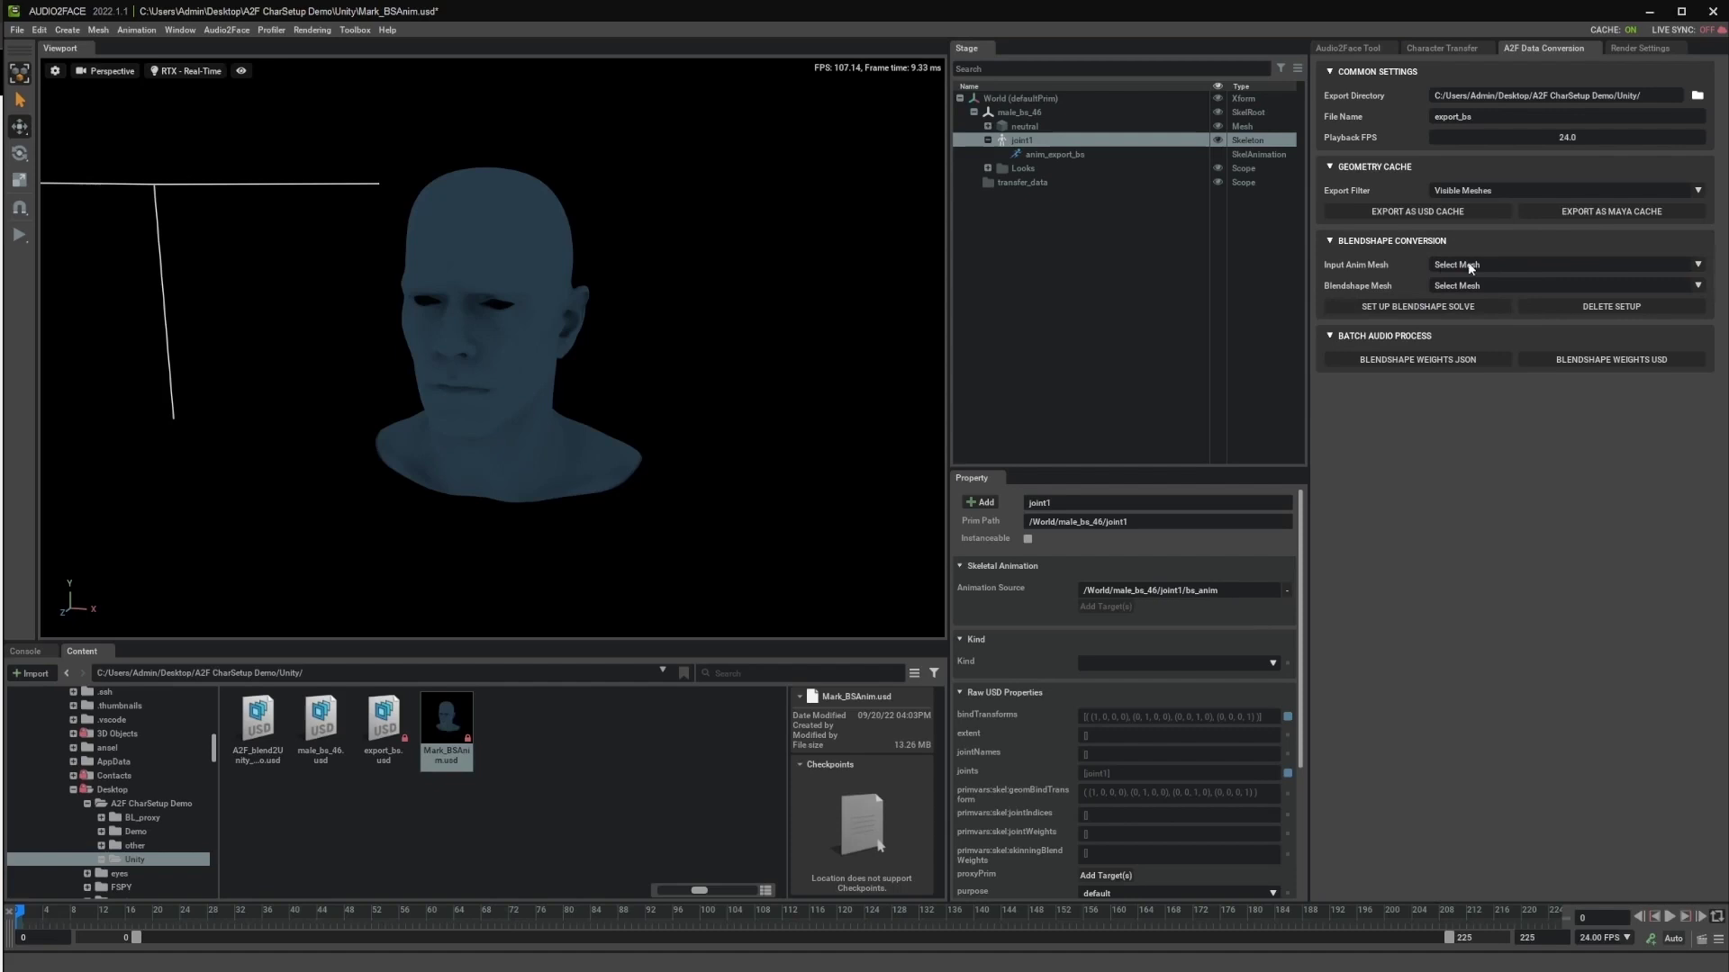
Replace joint1's Animation Source with anim_export_bs and scrub the timeline to verify.
left_click(1287, 591)
left_click(1108, 593)
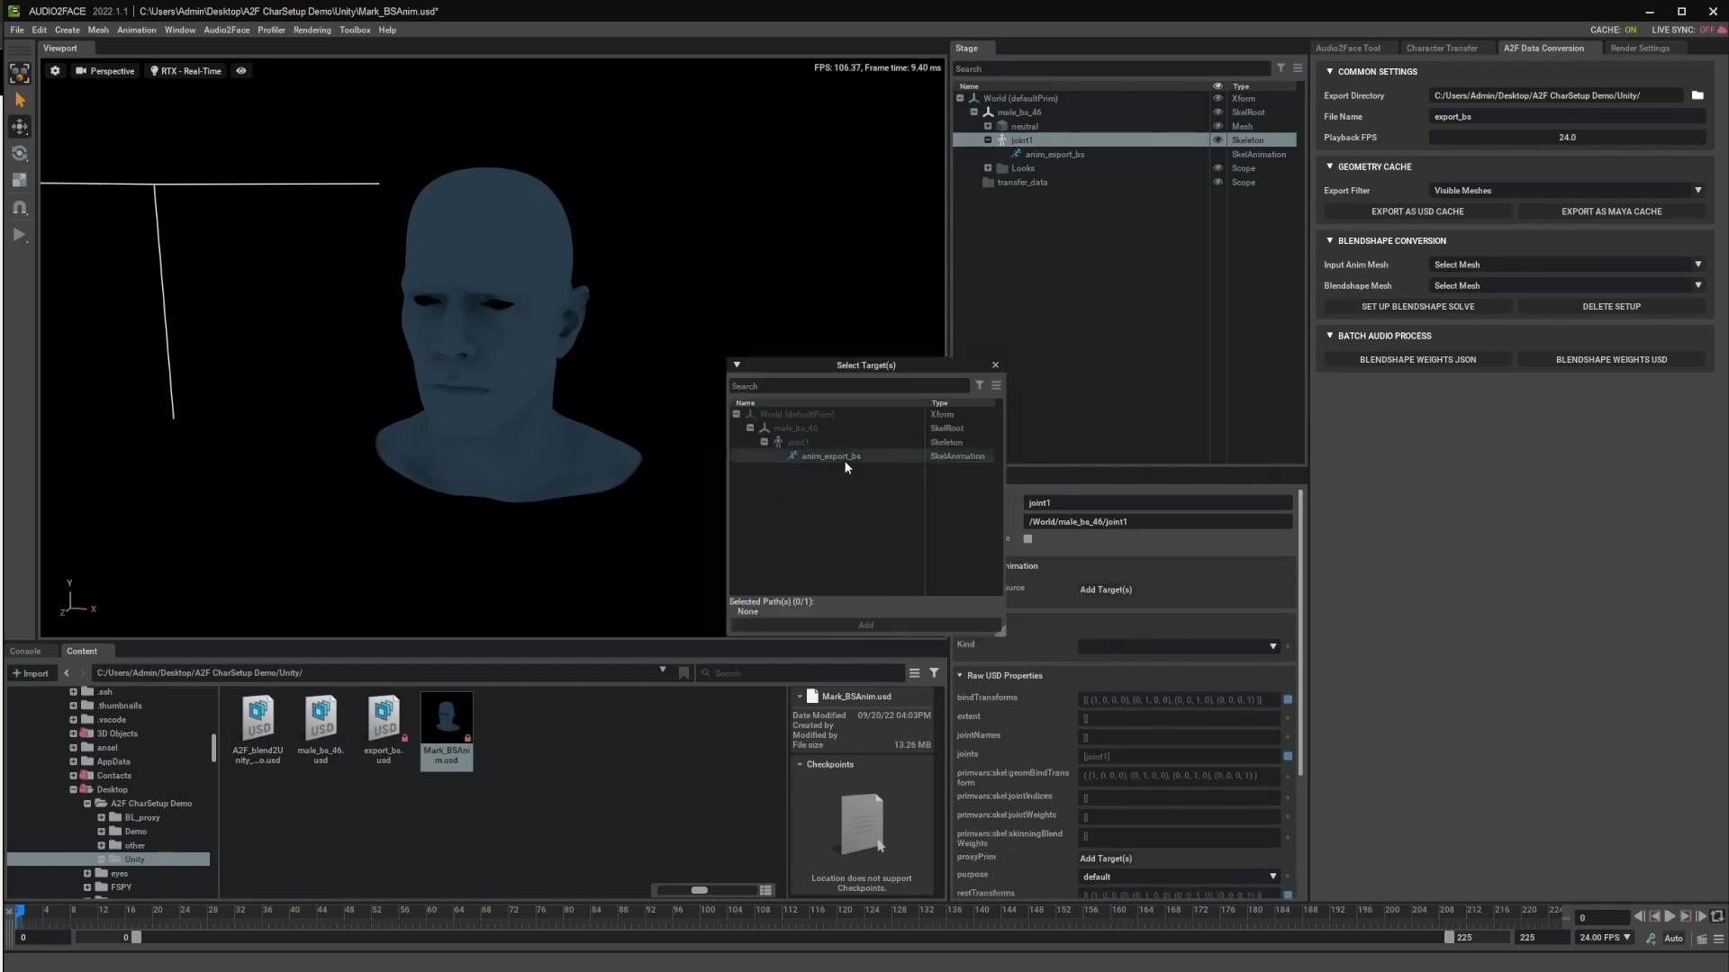
left_click(866, 461)
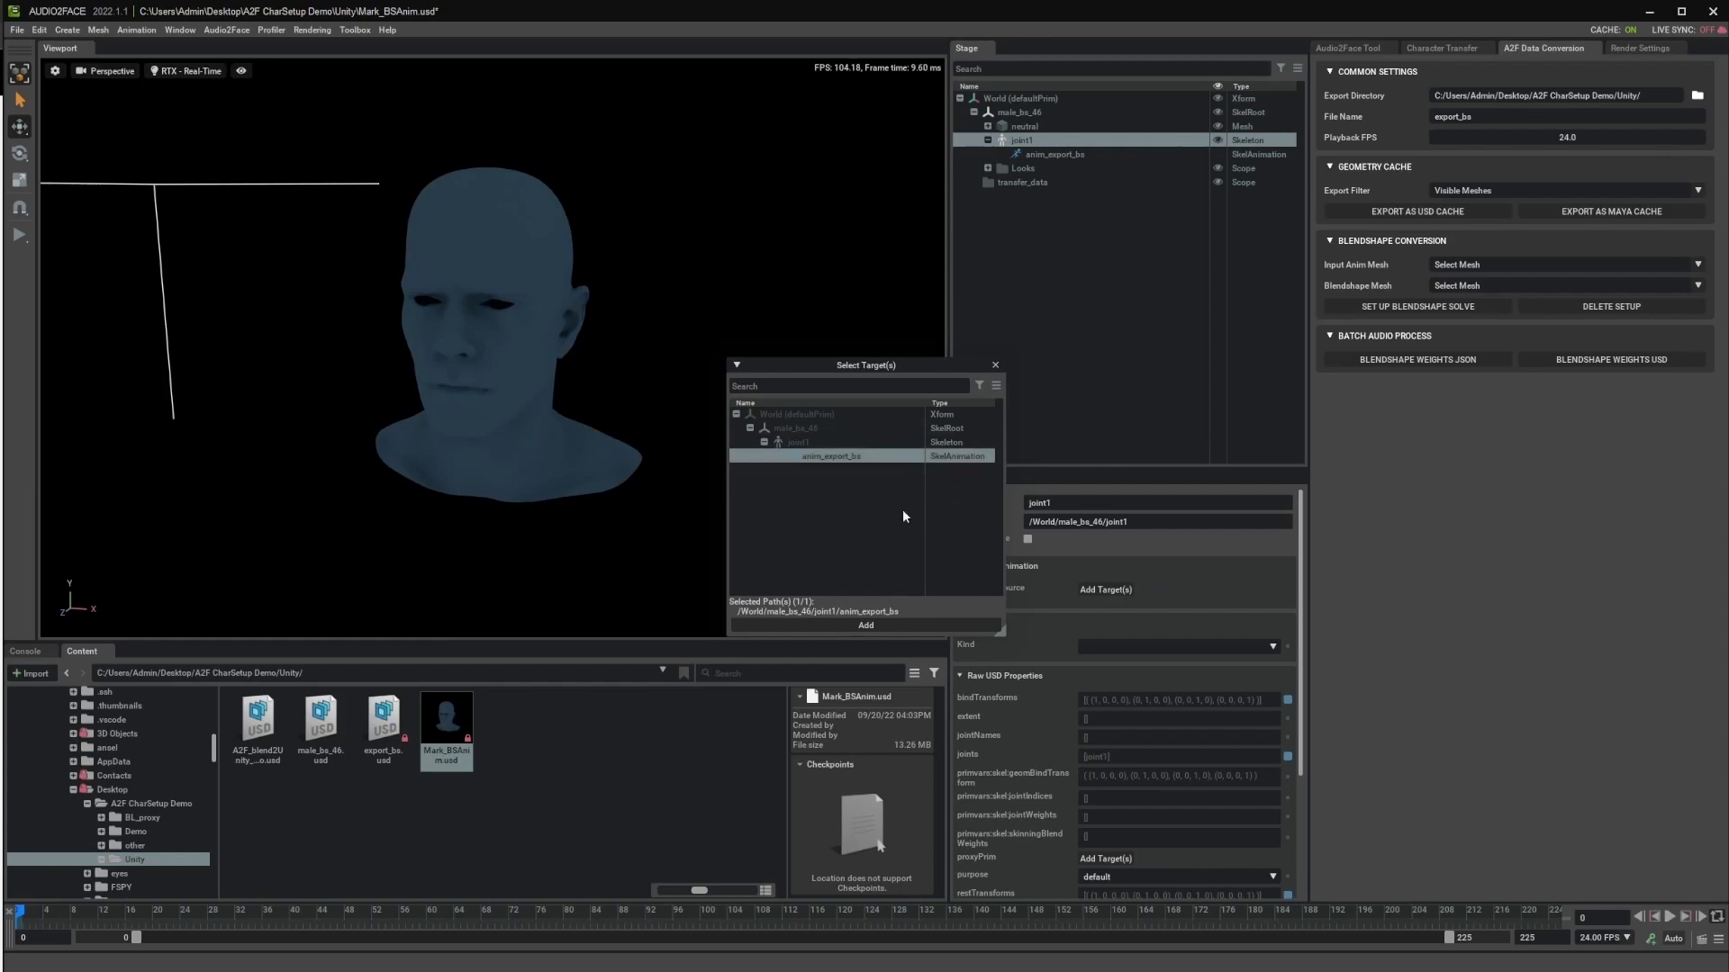
left_click(873, 628)
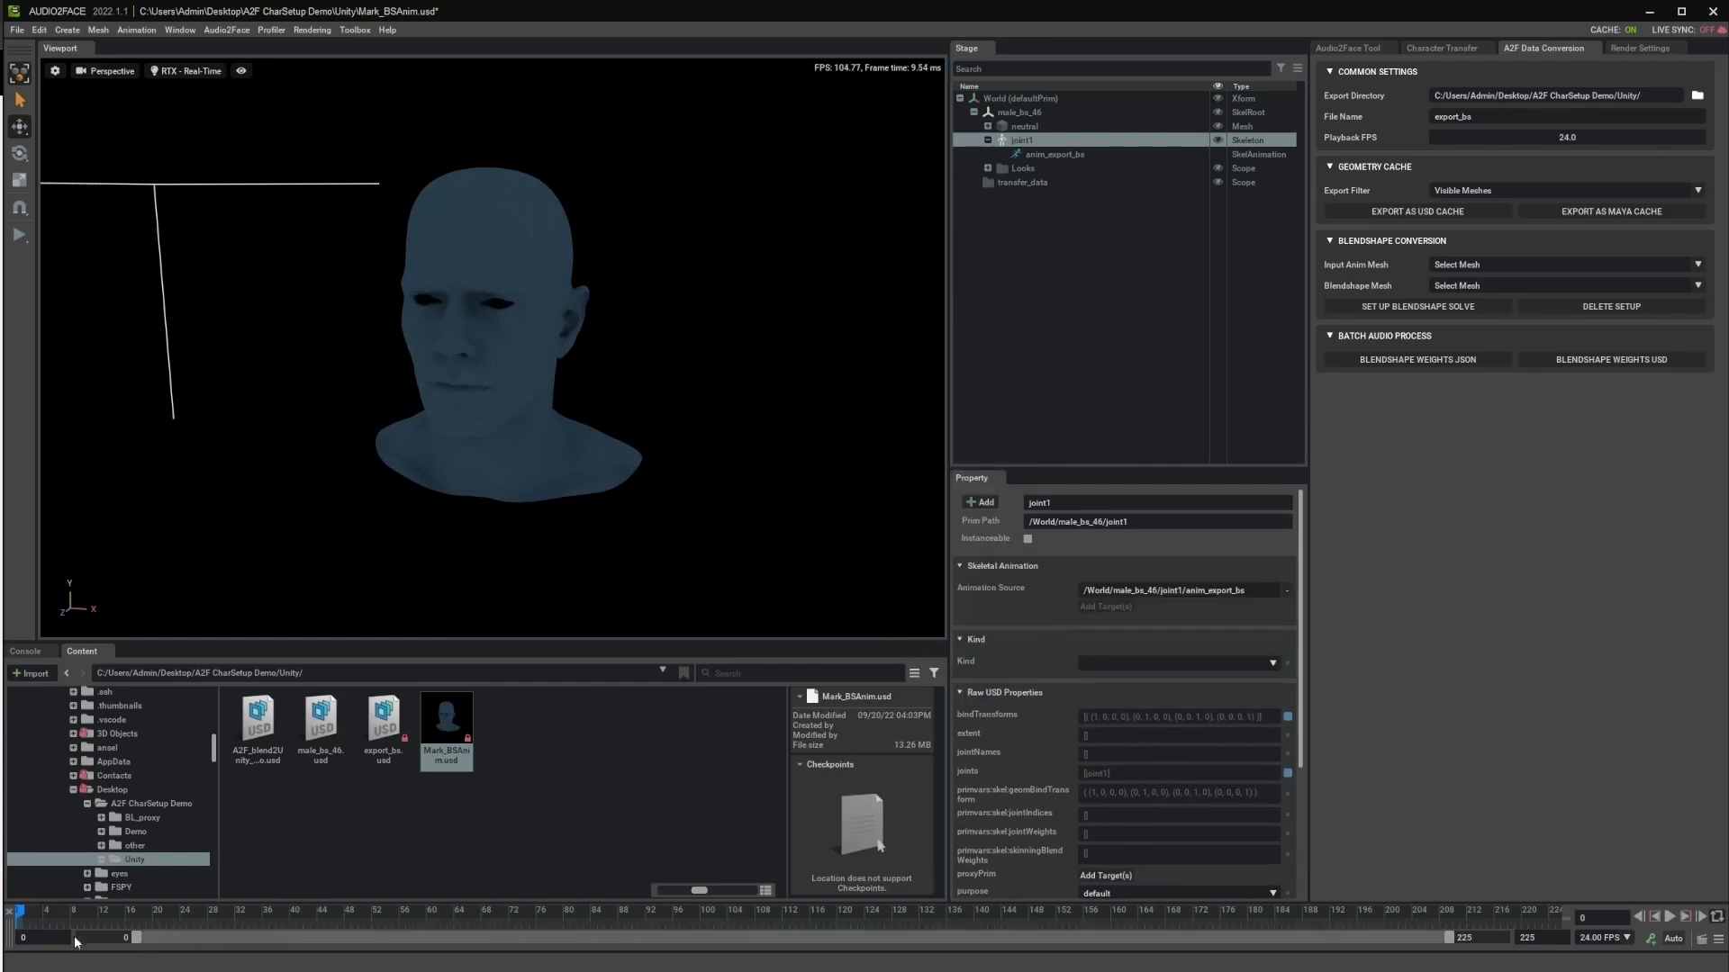
mouse_move(22, 916)
left_mouse_down()
mouse_move(1385, 917)
mouse_move(24, 917)
left_mouse_up()
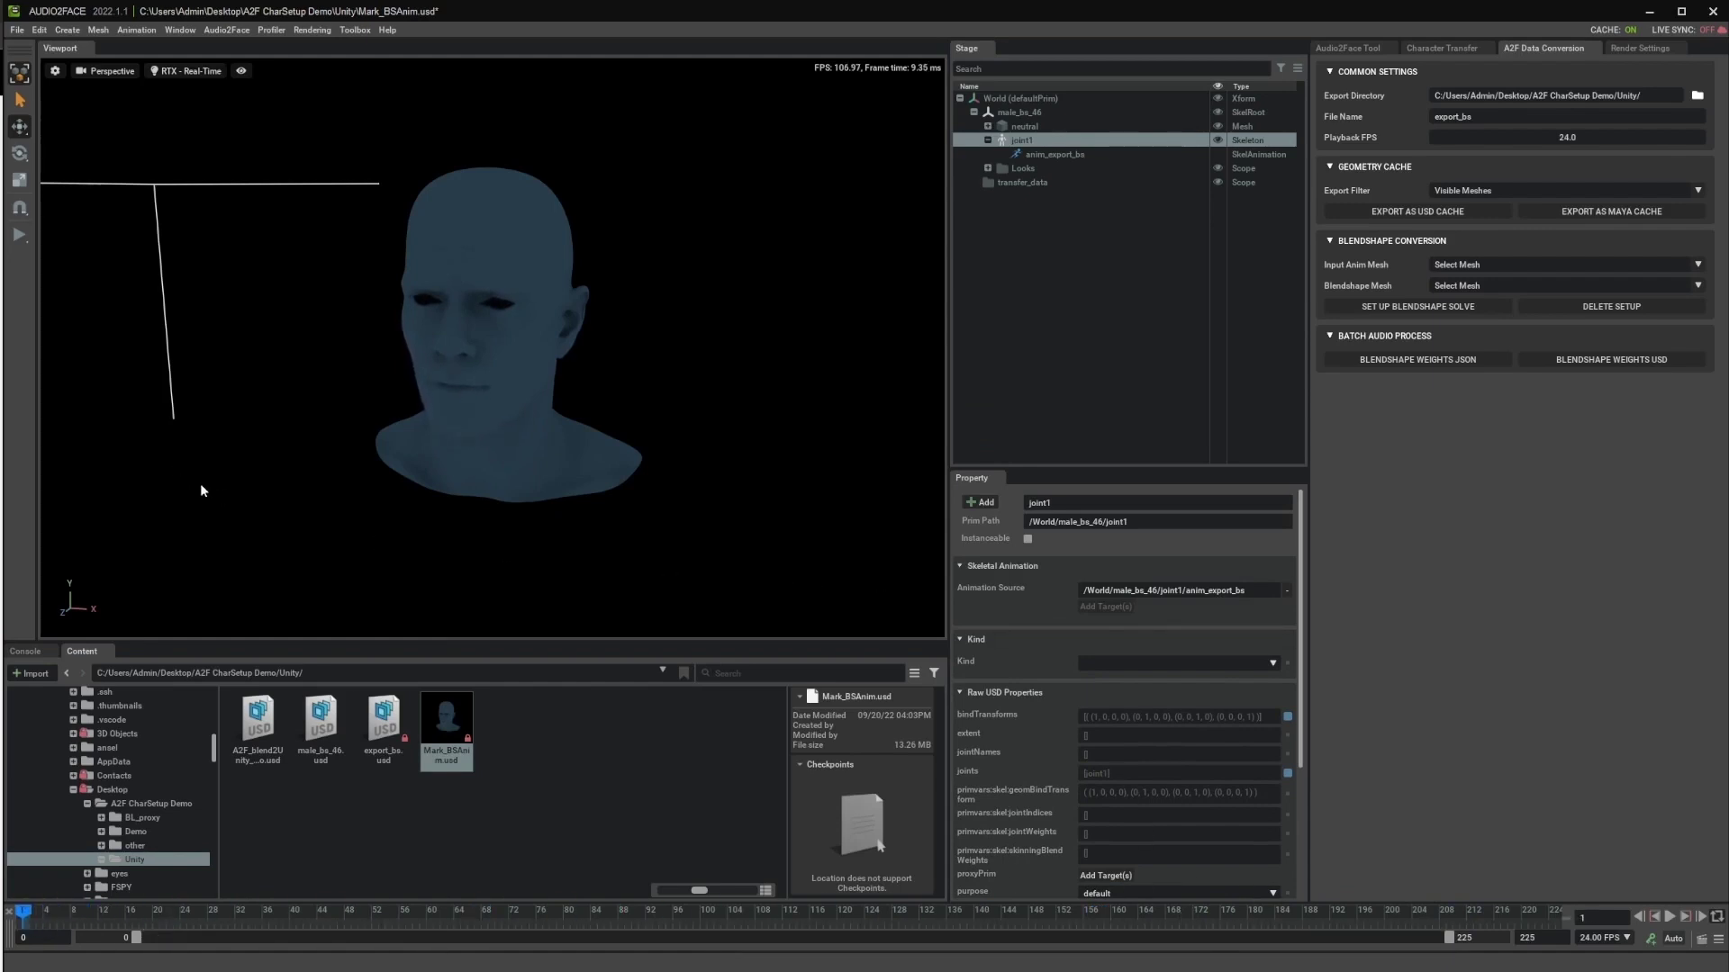
Check the Window menu, then save the Mark_BSAnim.usd stage via File > Save and confirm.
left_click(181, 31)
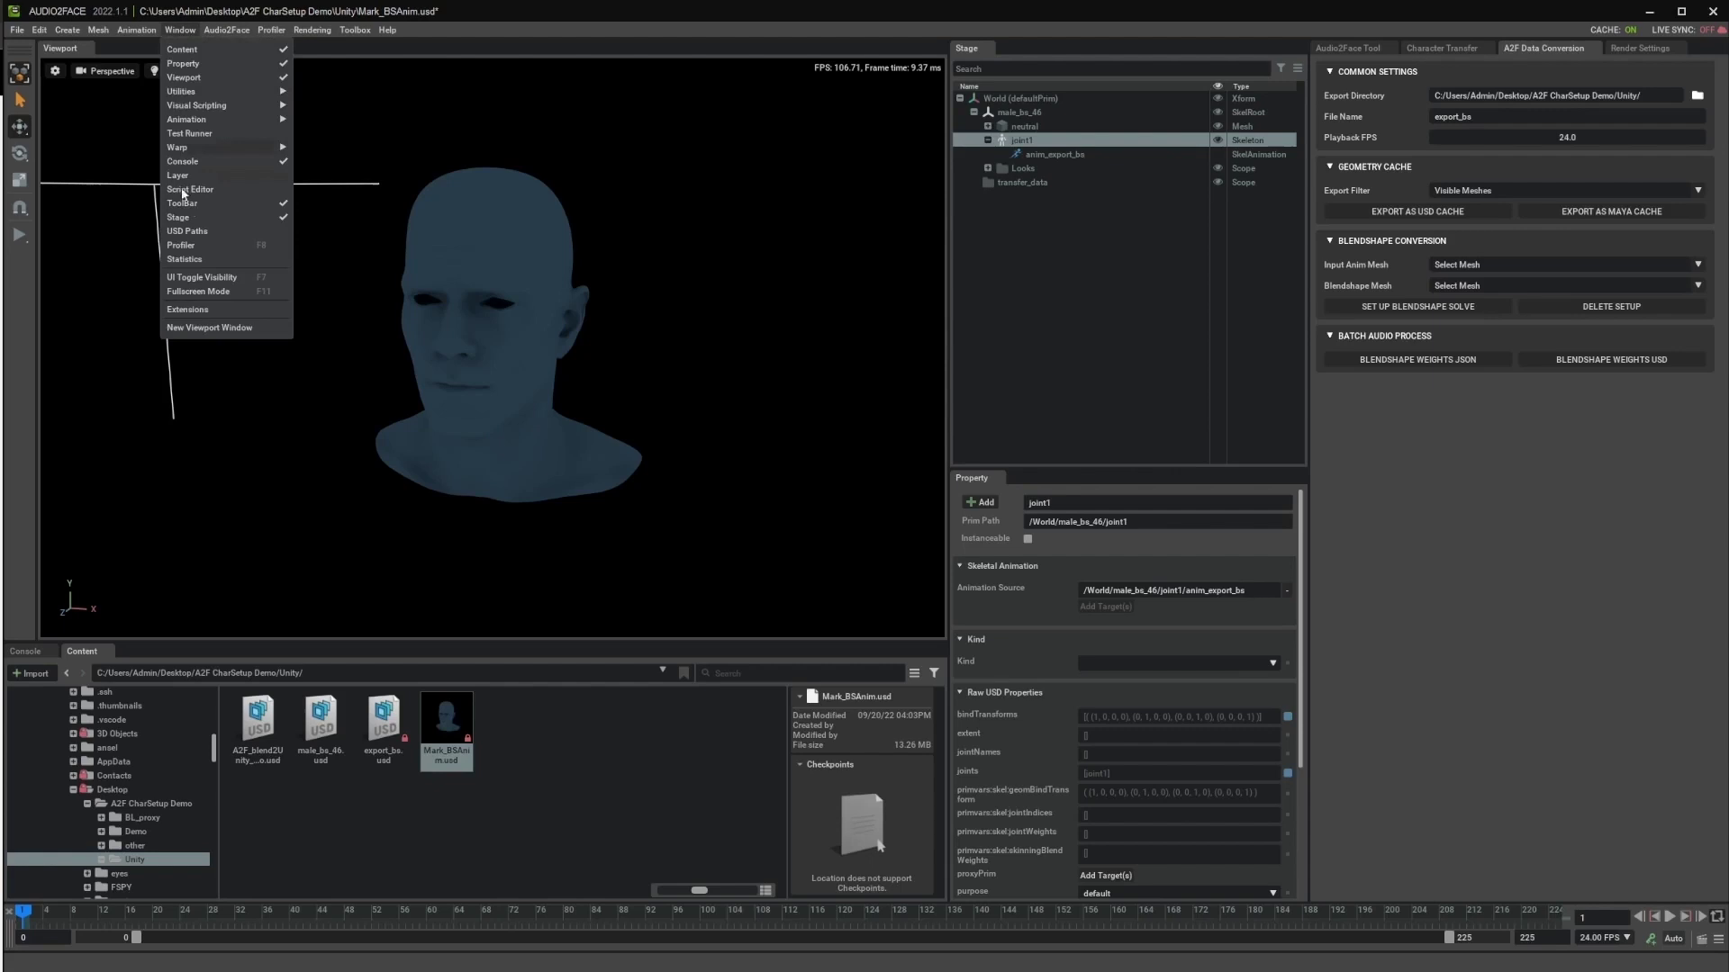
mouse_move(199, 121)
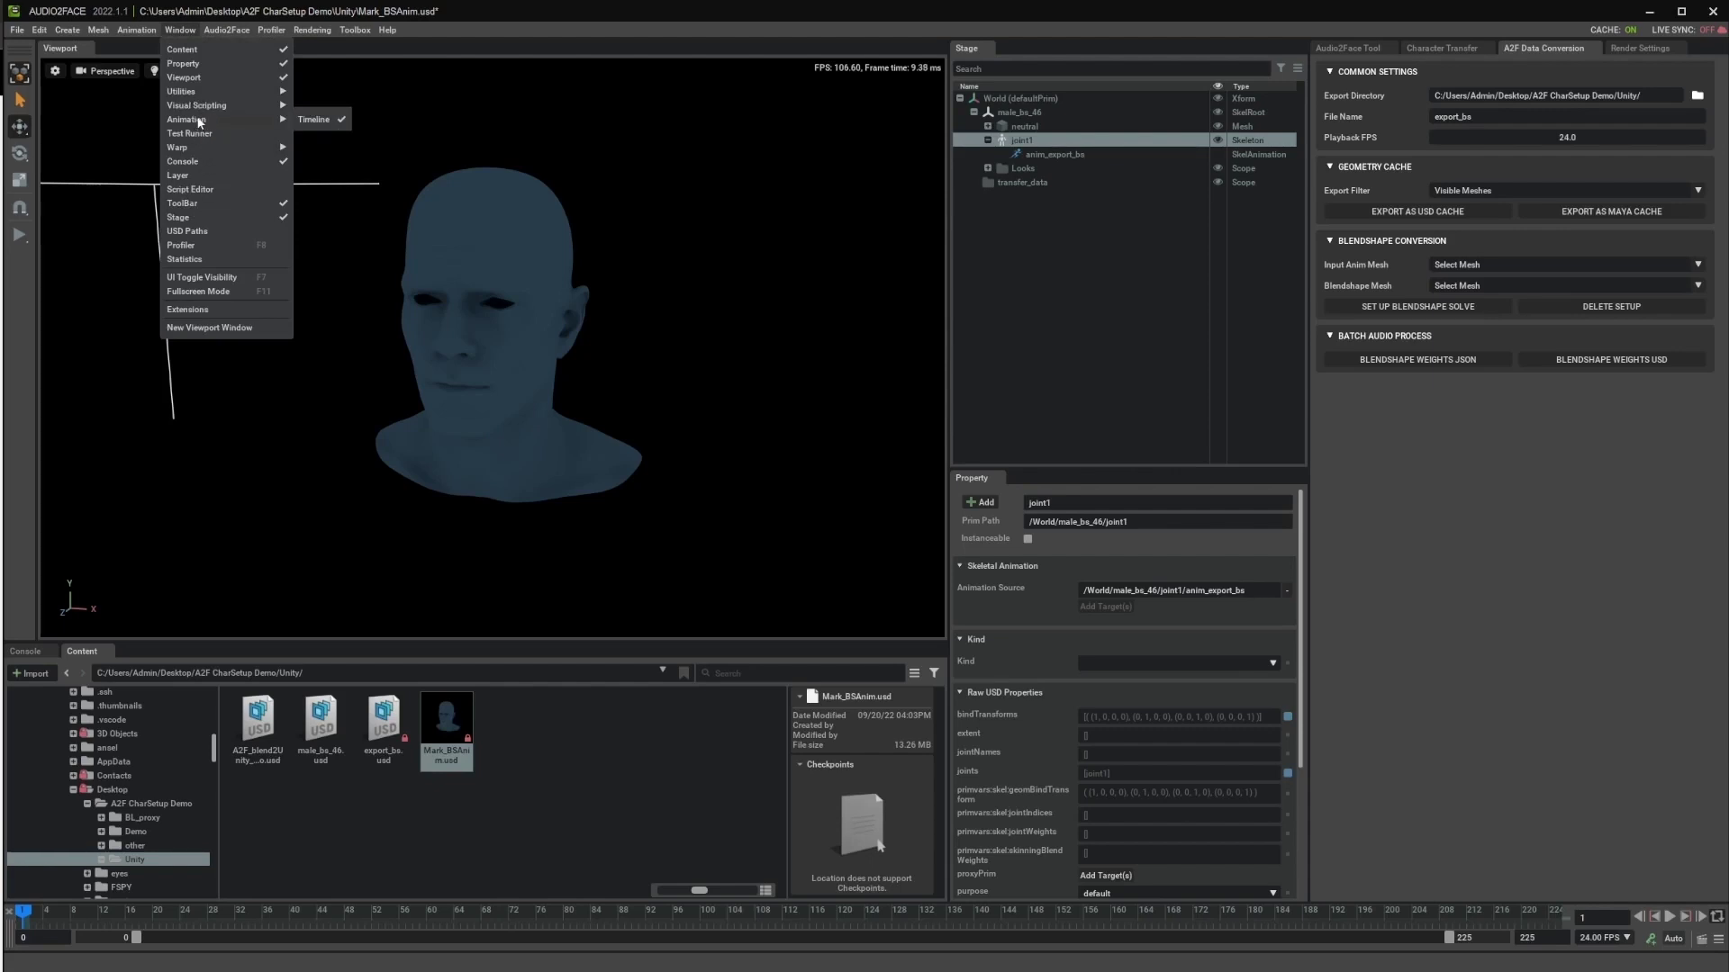
left_click(675, 219)
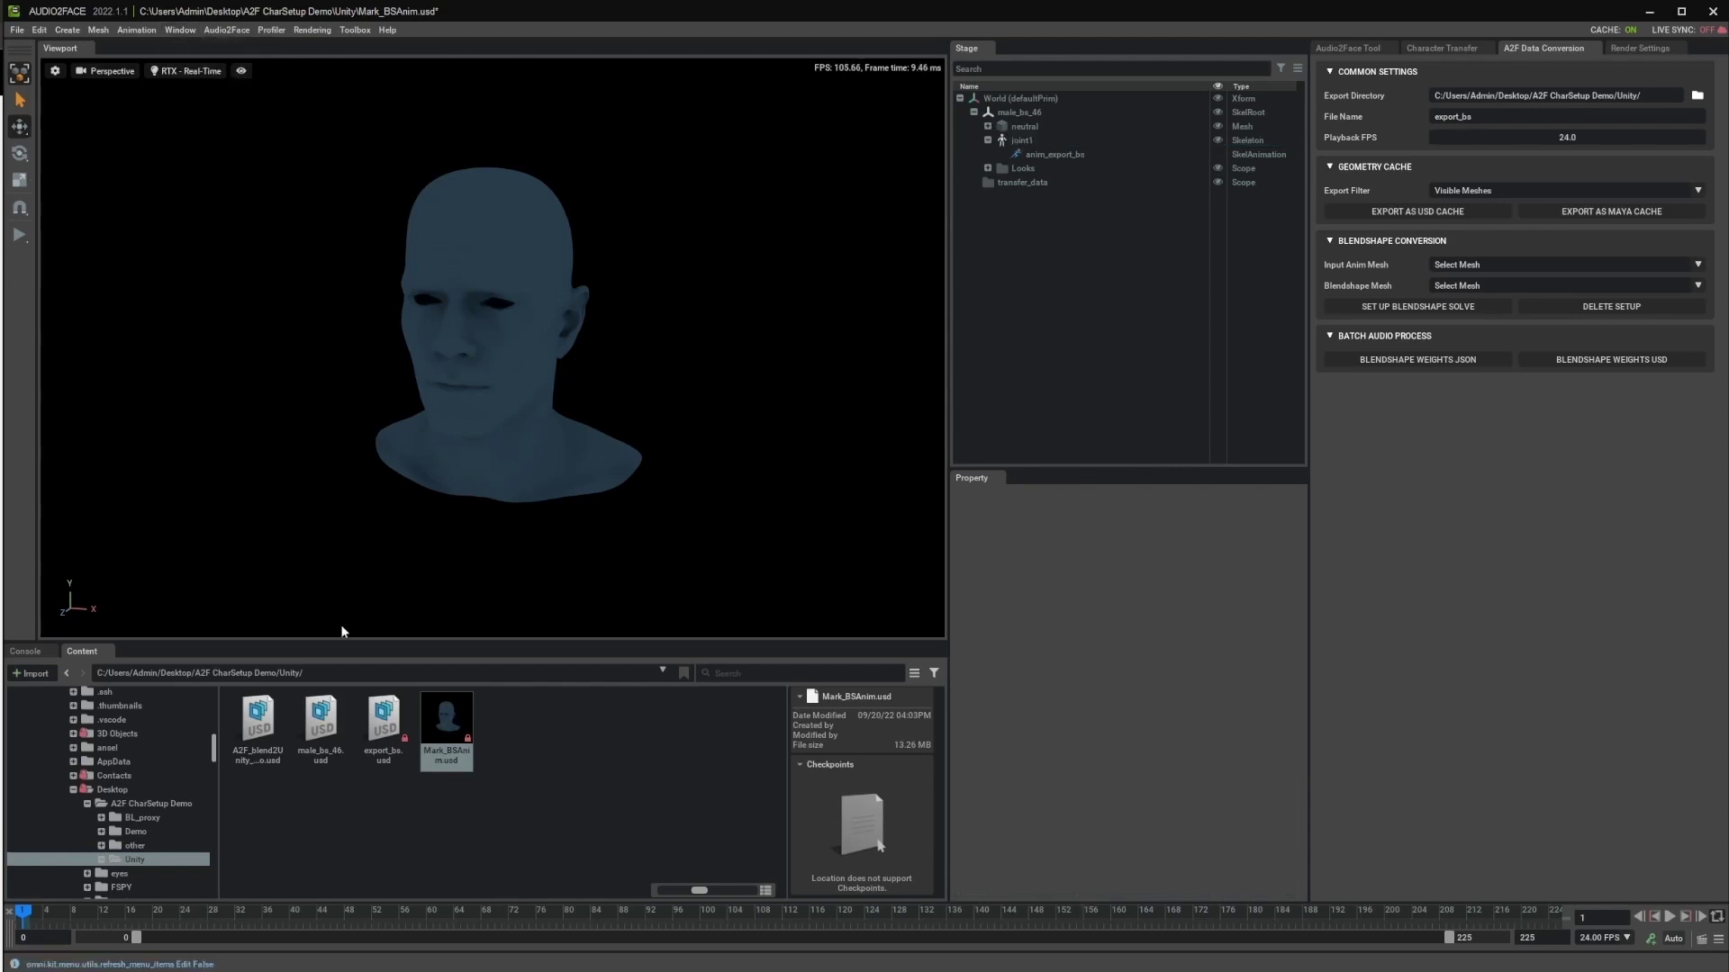
left_click(18, 30)
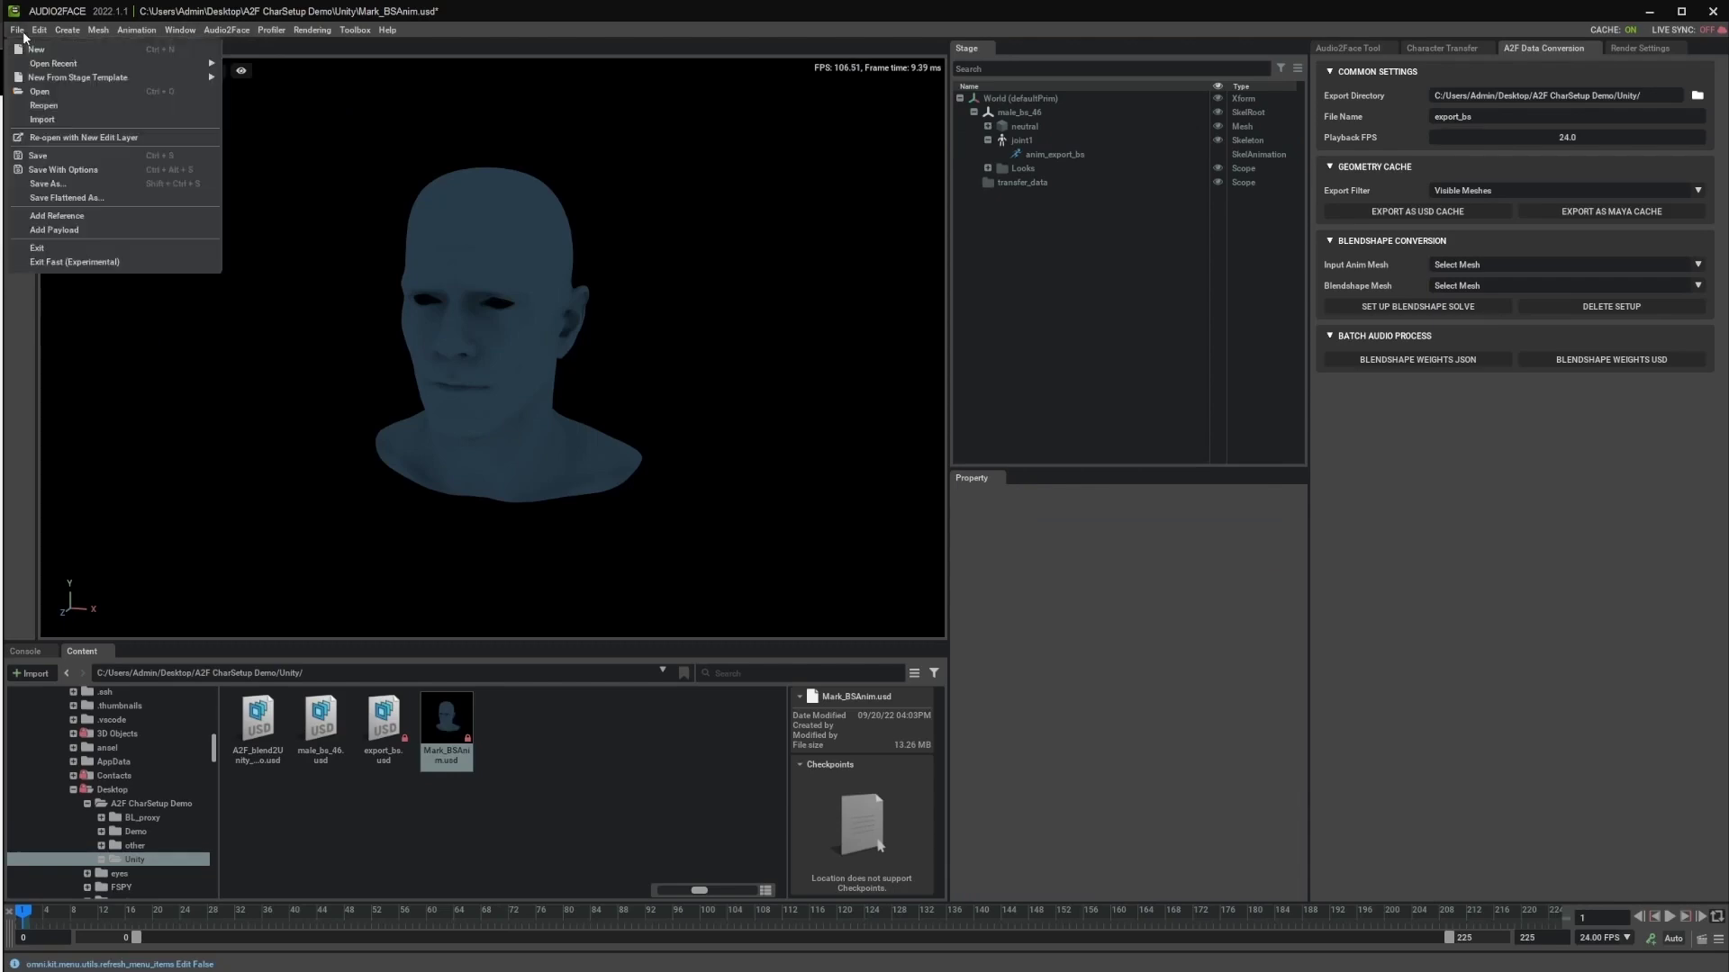
left_click(67, 155)
left_click(844, 594)
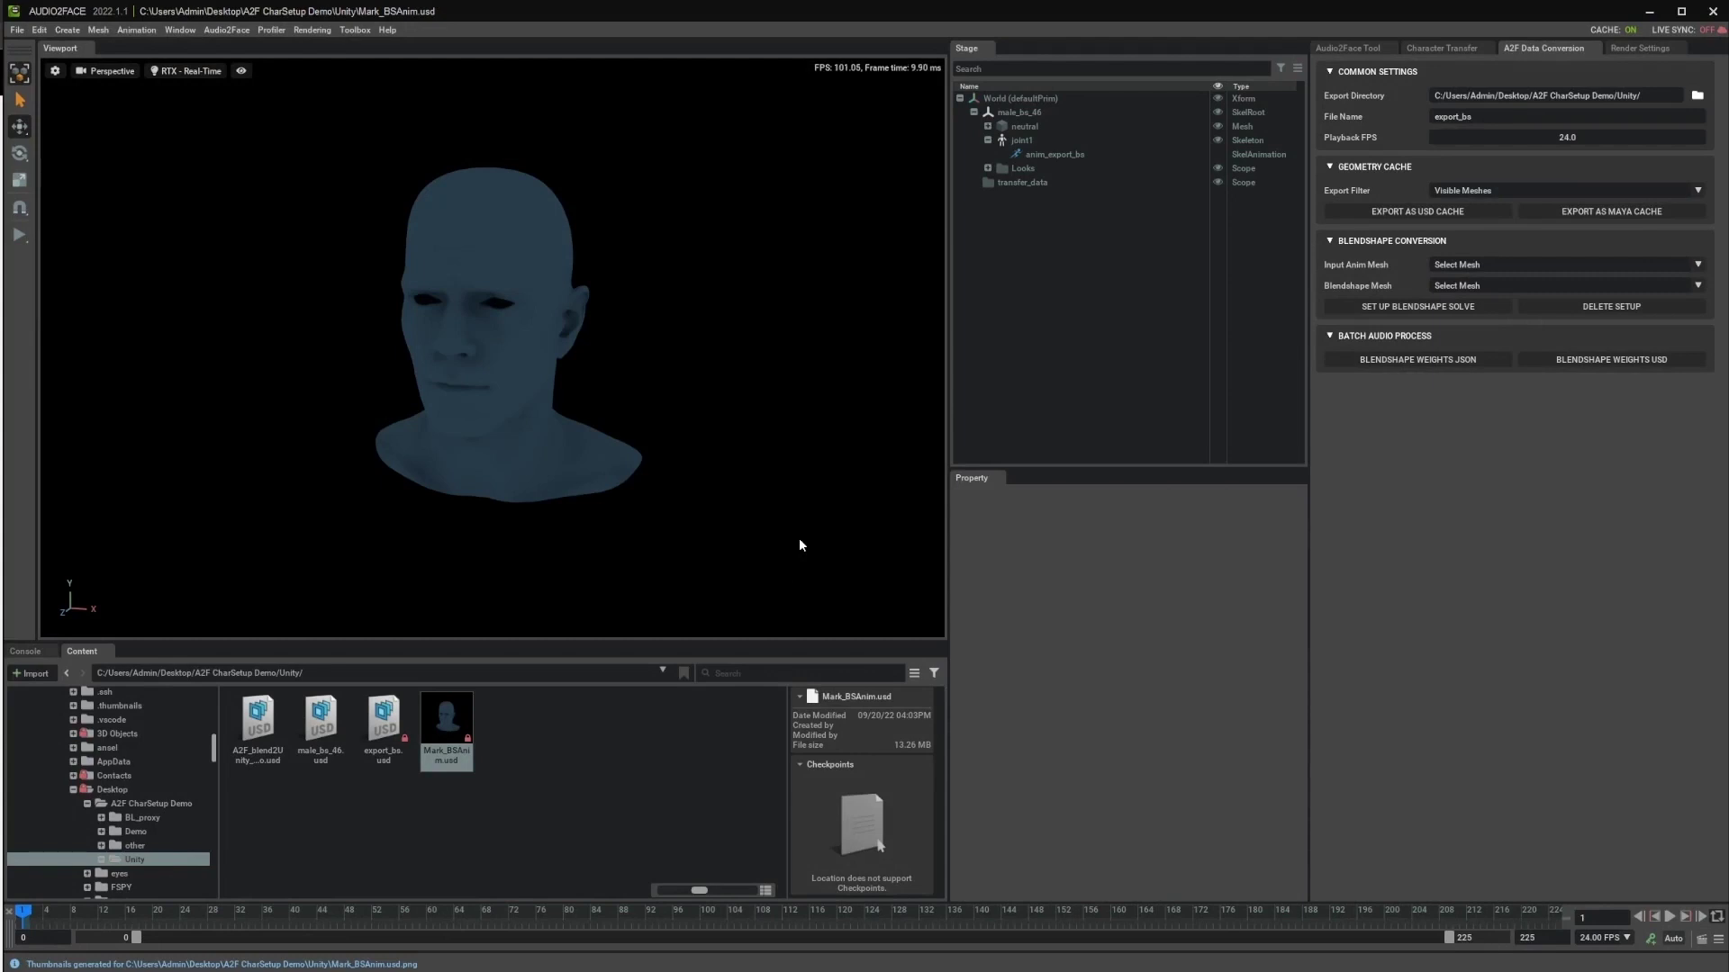
Bring Omniverse Launcher to the front and close the Blender app's detail page.
mouse_move(325, 971)
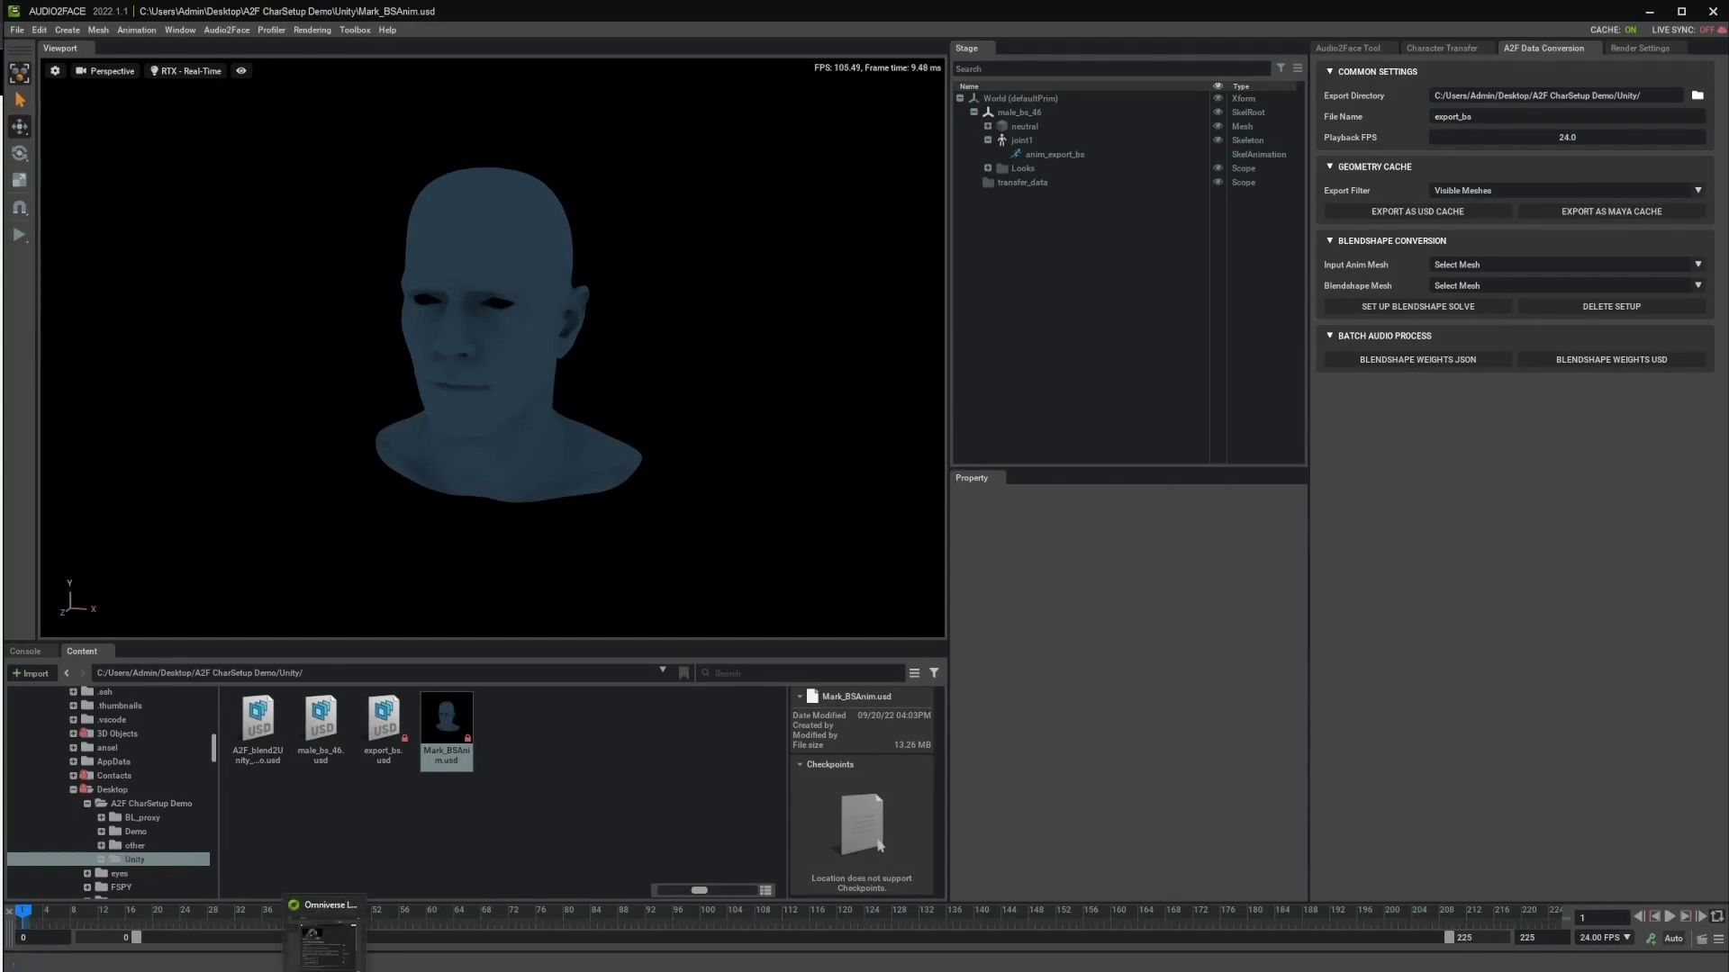
left_click(325, 946)
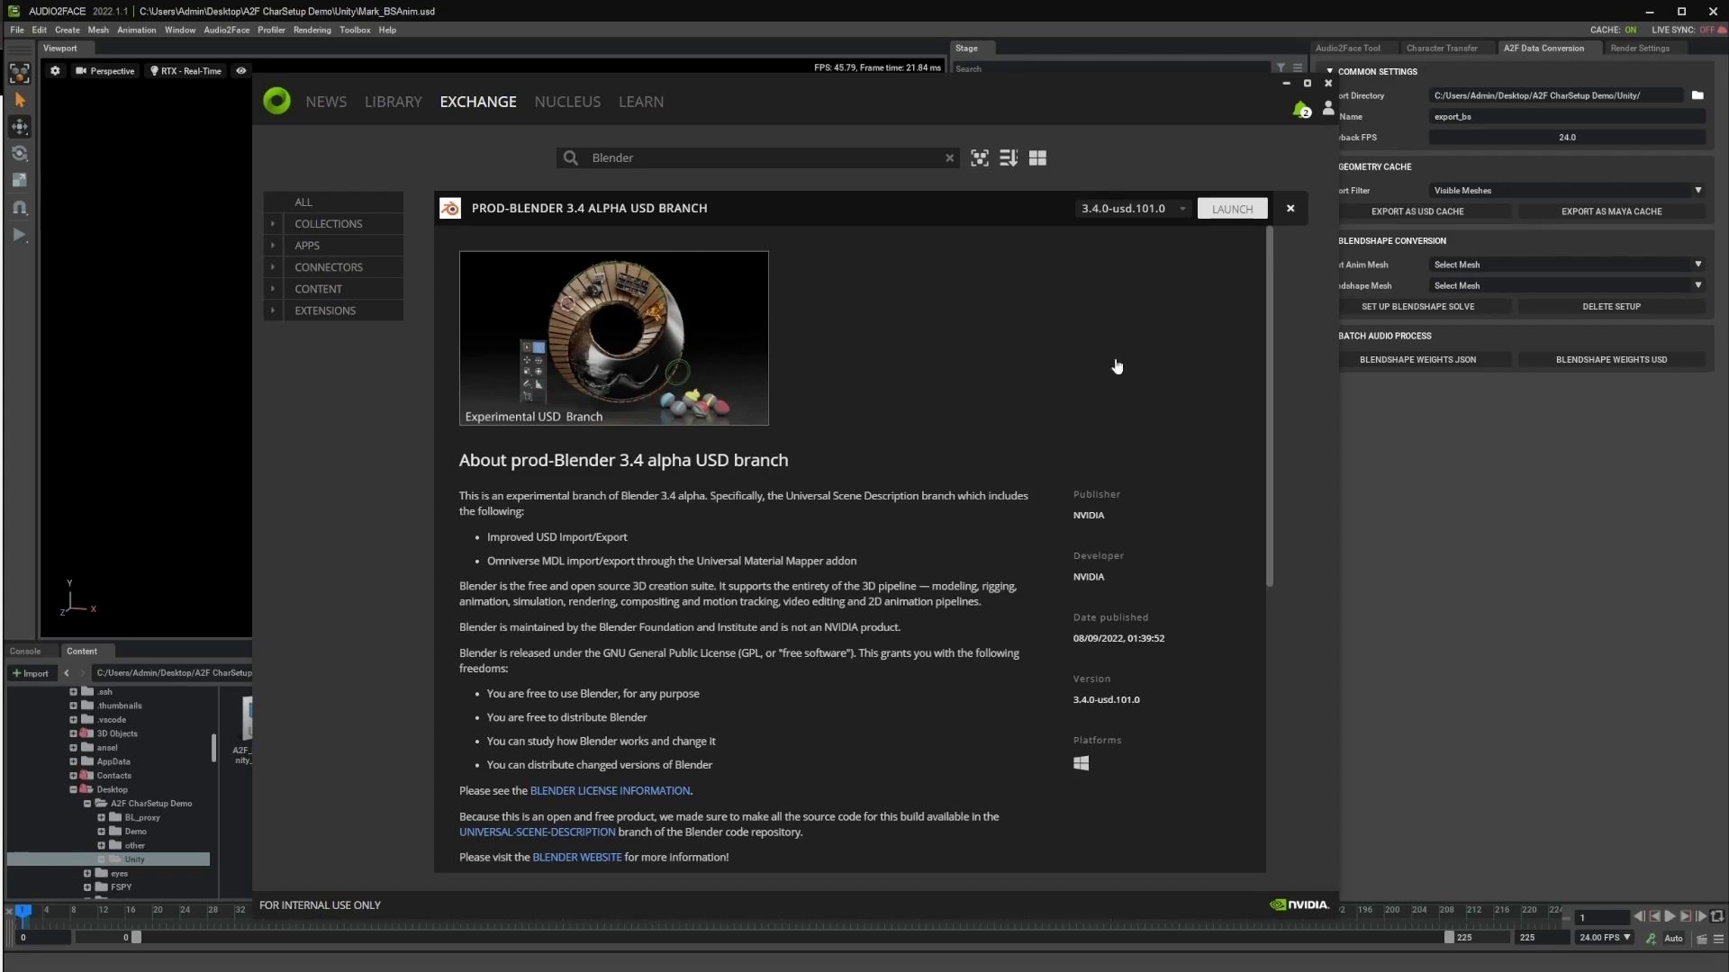
left_click(1291, 209)
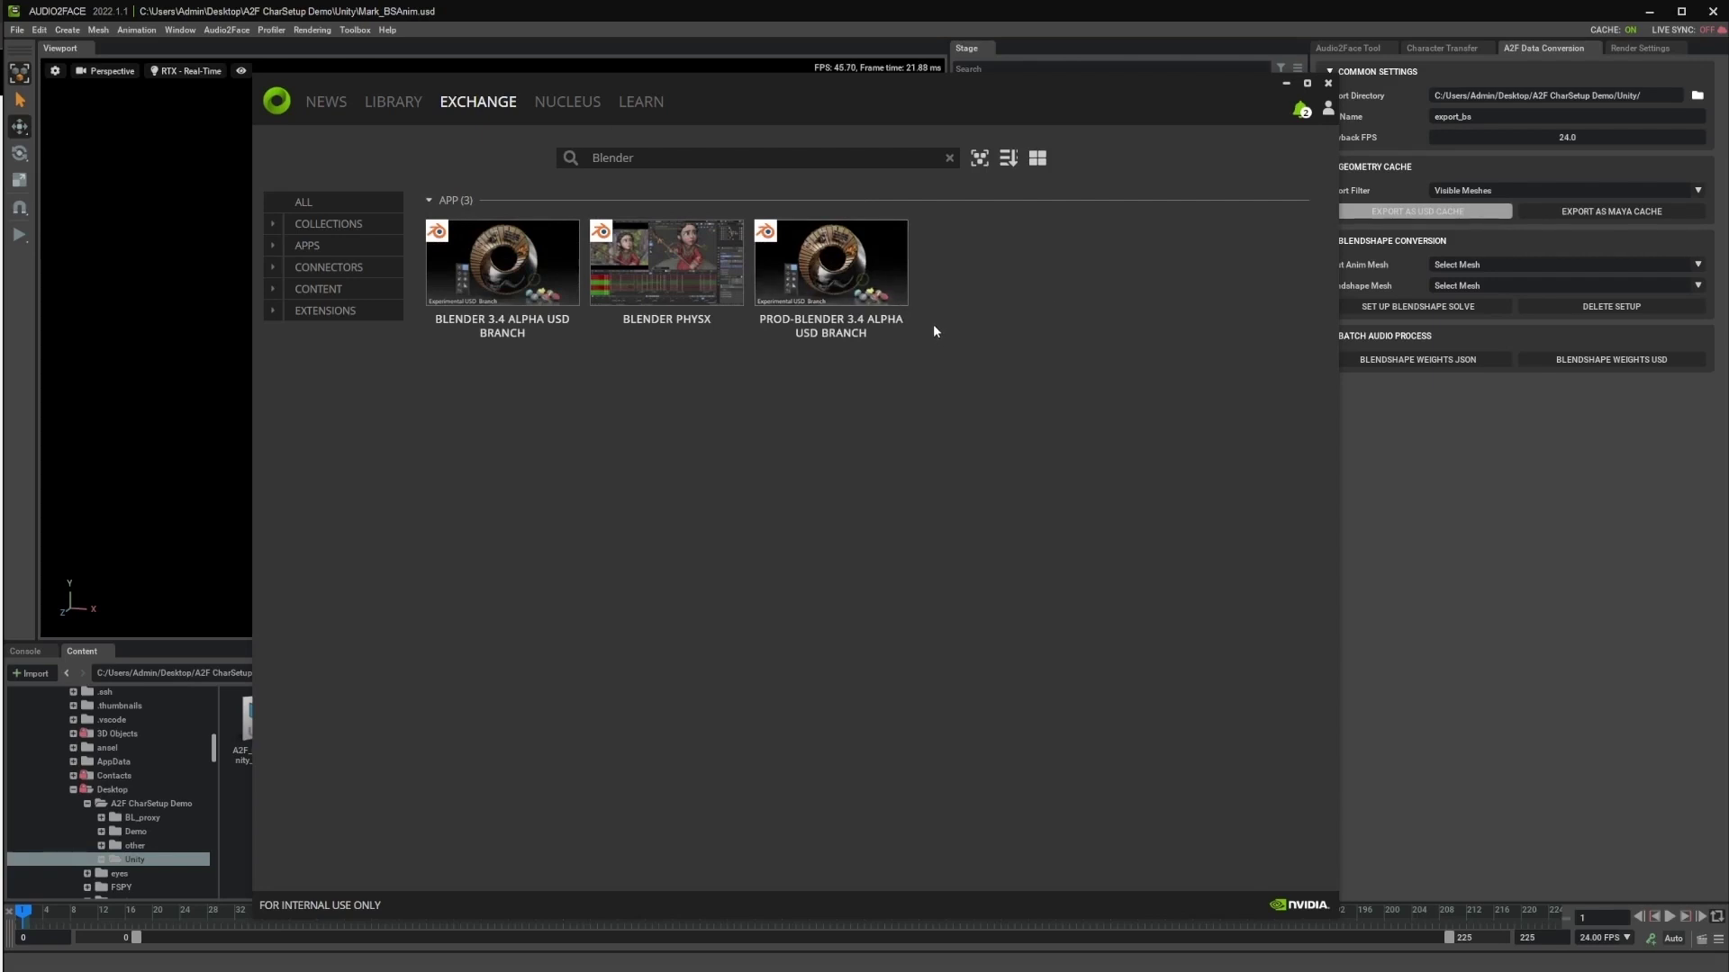
Search the Exchange for 'Blender' and open the PROD-BLENDER 3.4 ALPHA USD BRANCH page.
left_click(949, 158)
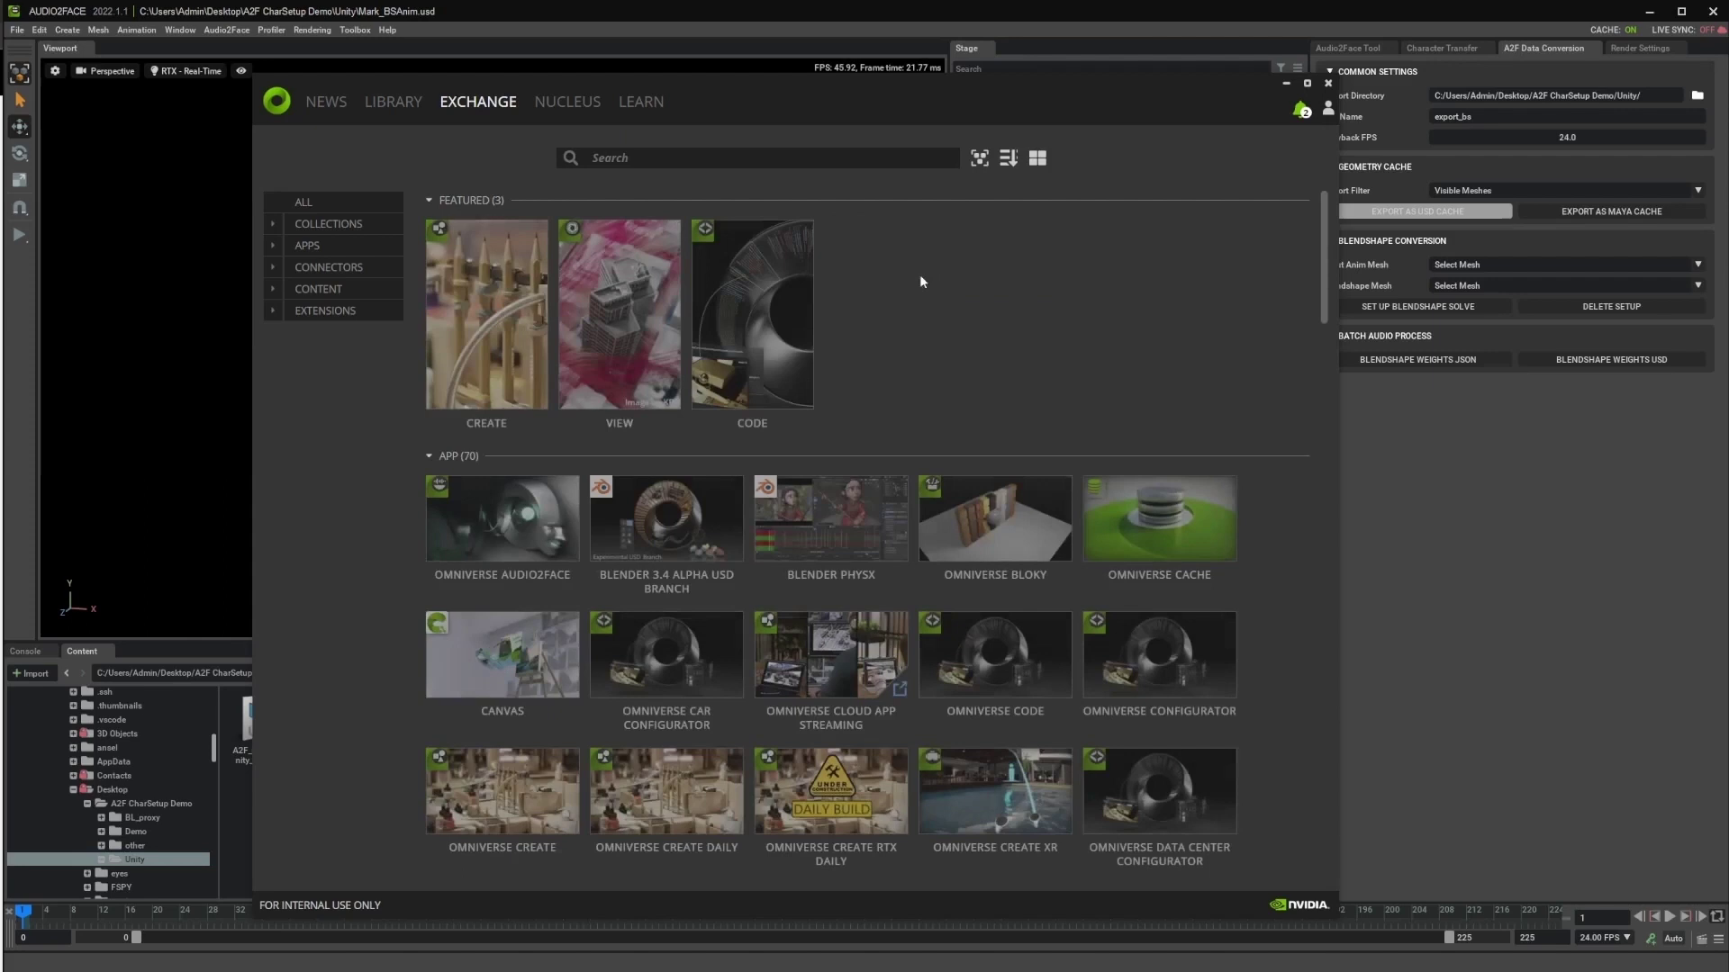
left_click(594, 157)
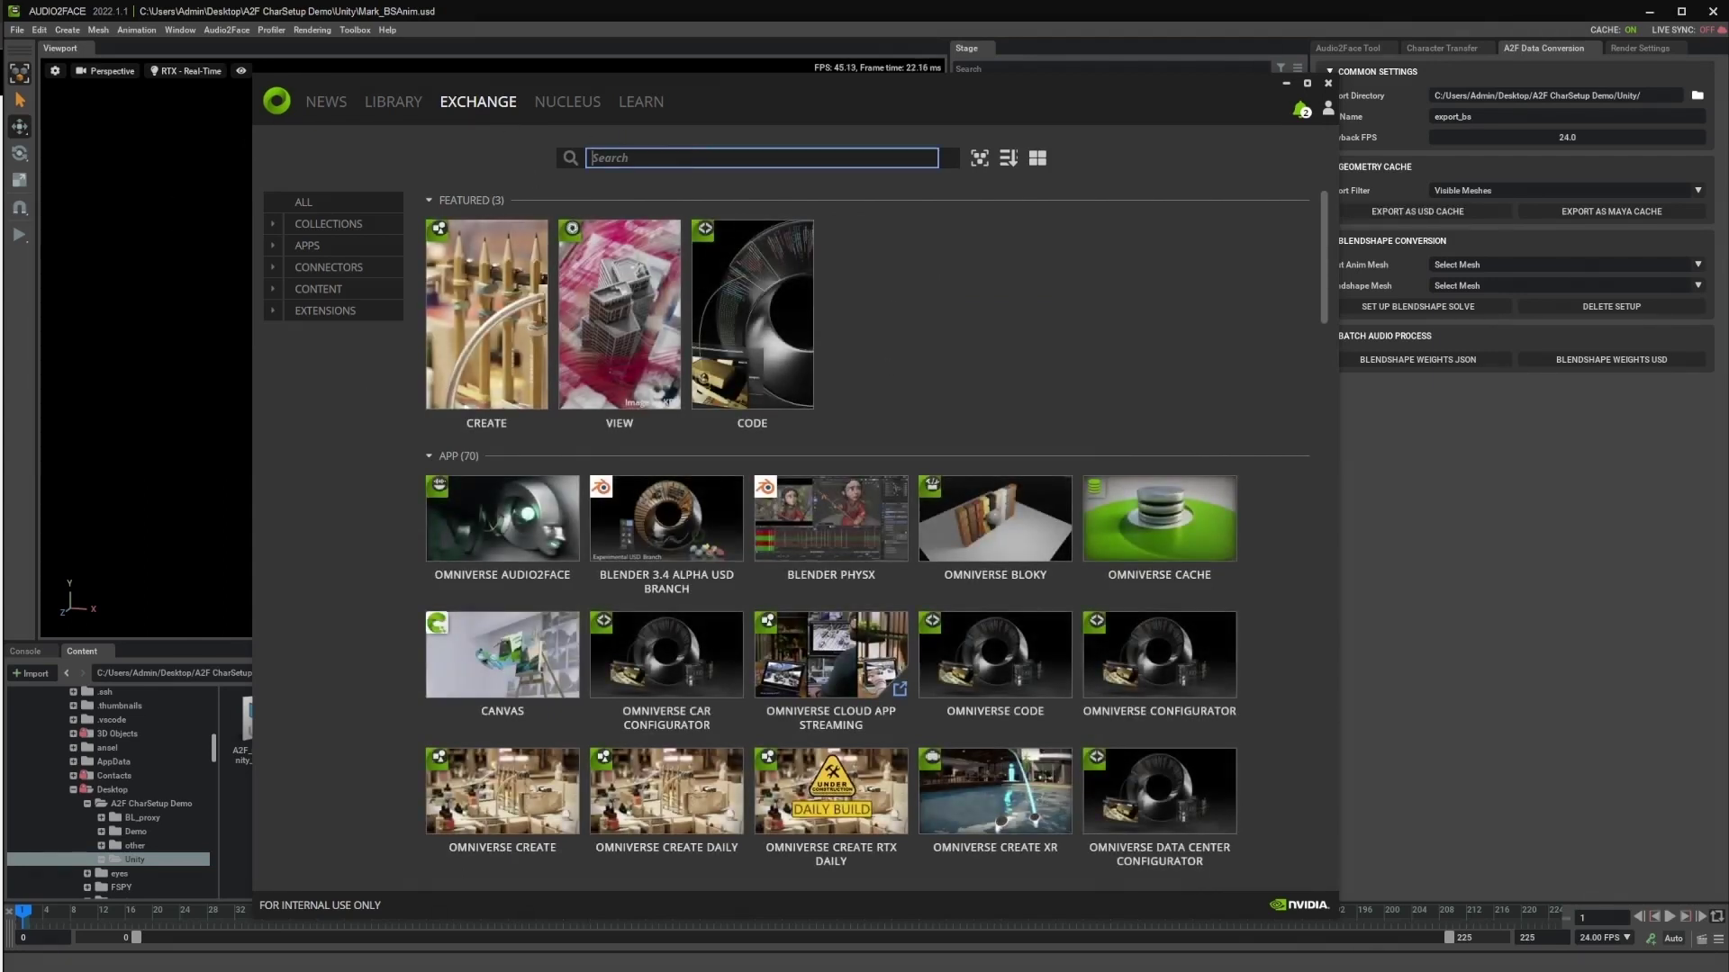
type("Blender")
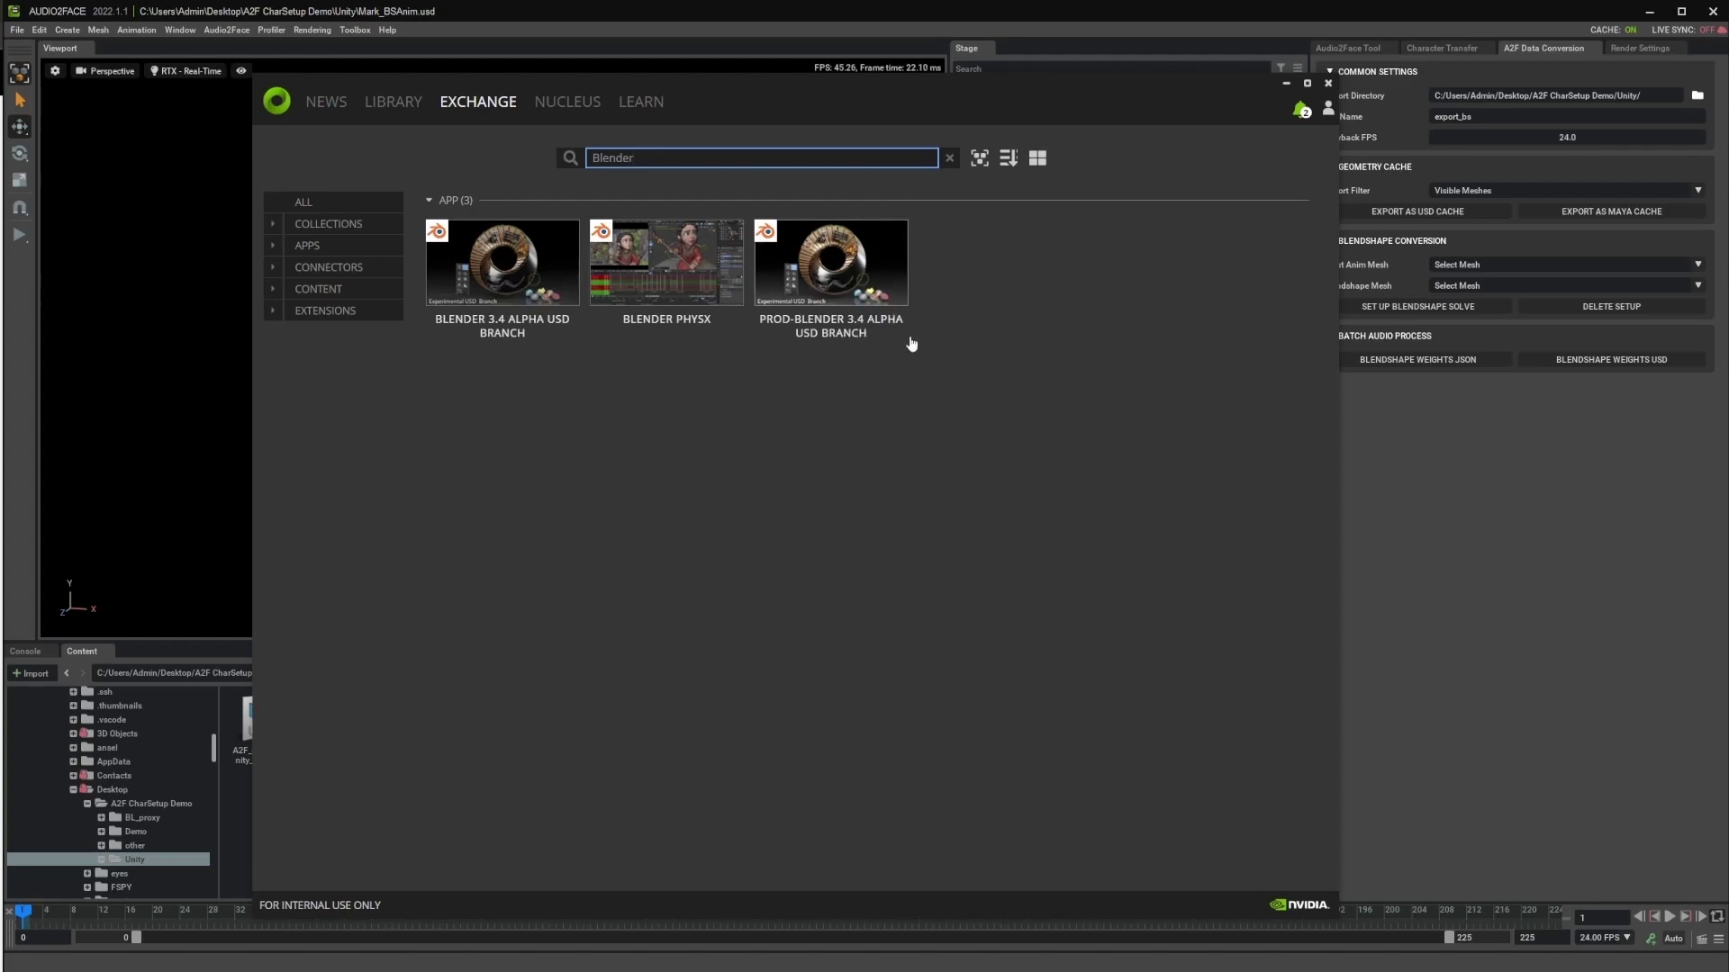
left_click(852, 340)
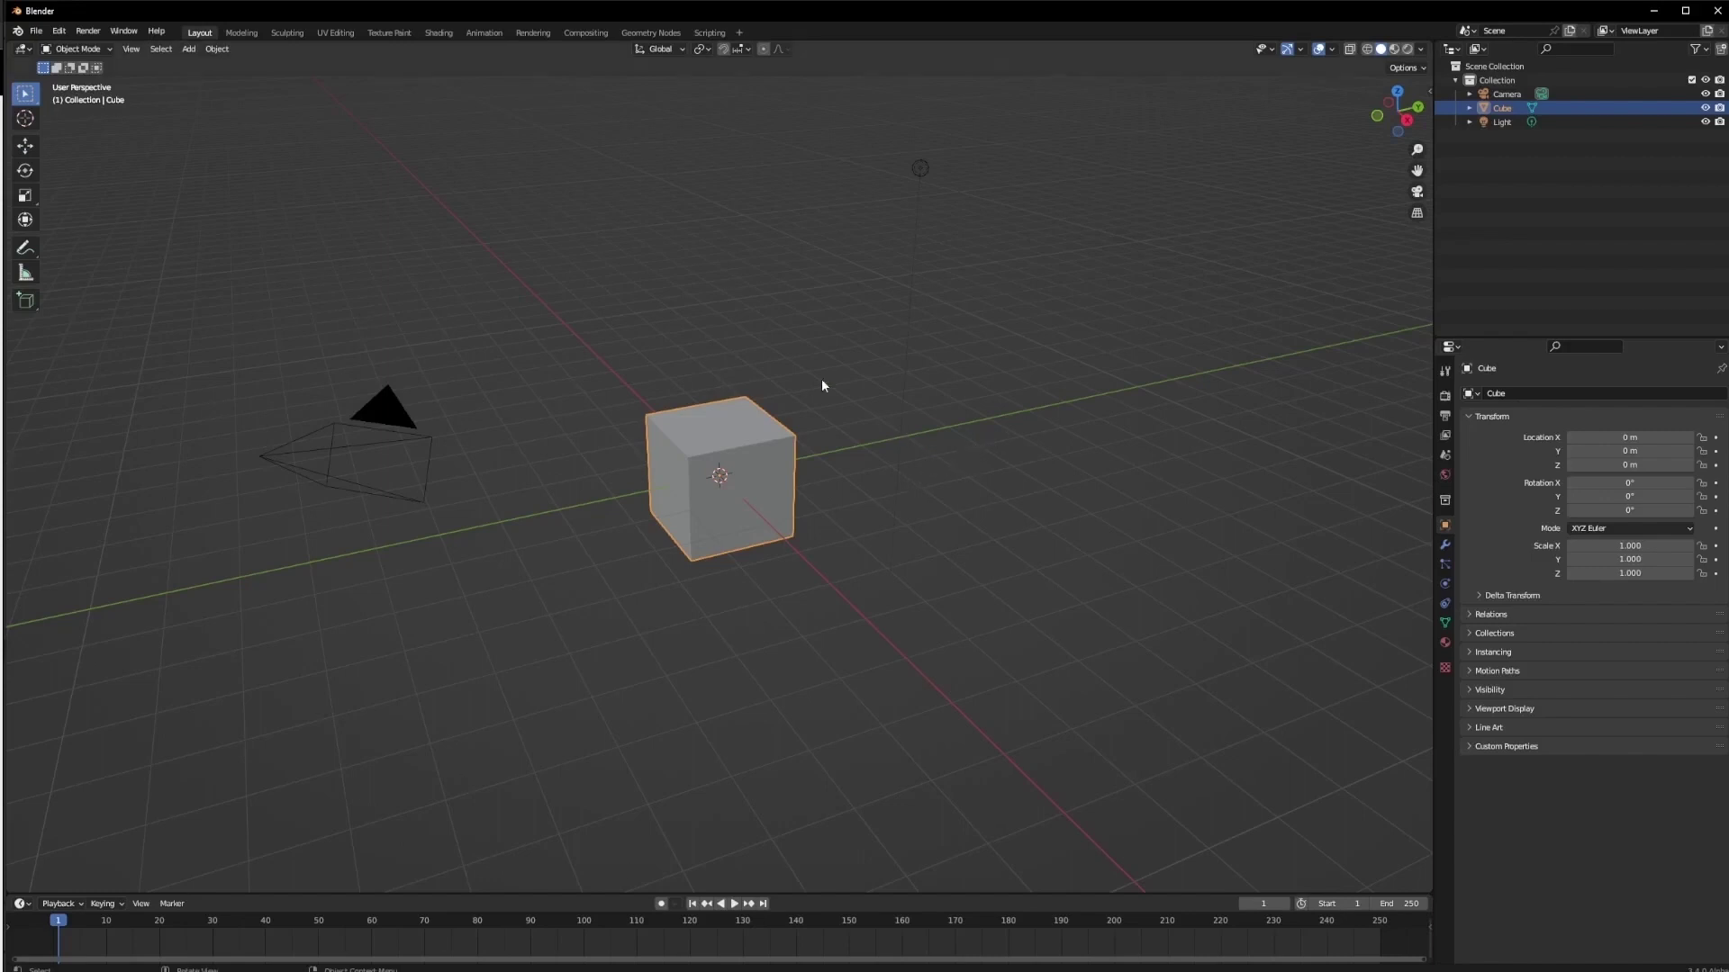
Delete the default camera, cube and light, then pick Desktop\A2F CharSetup Demo\Unity\Mark_BSAnim.usd for USD import.
left_click_drag(270, 141, 1108, 737)
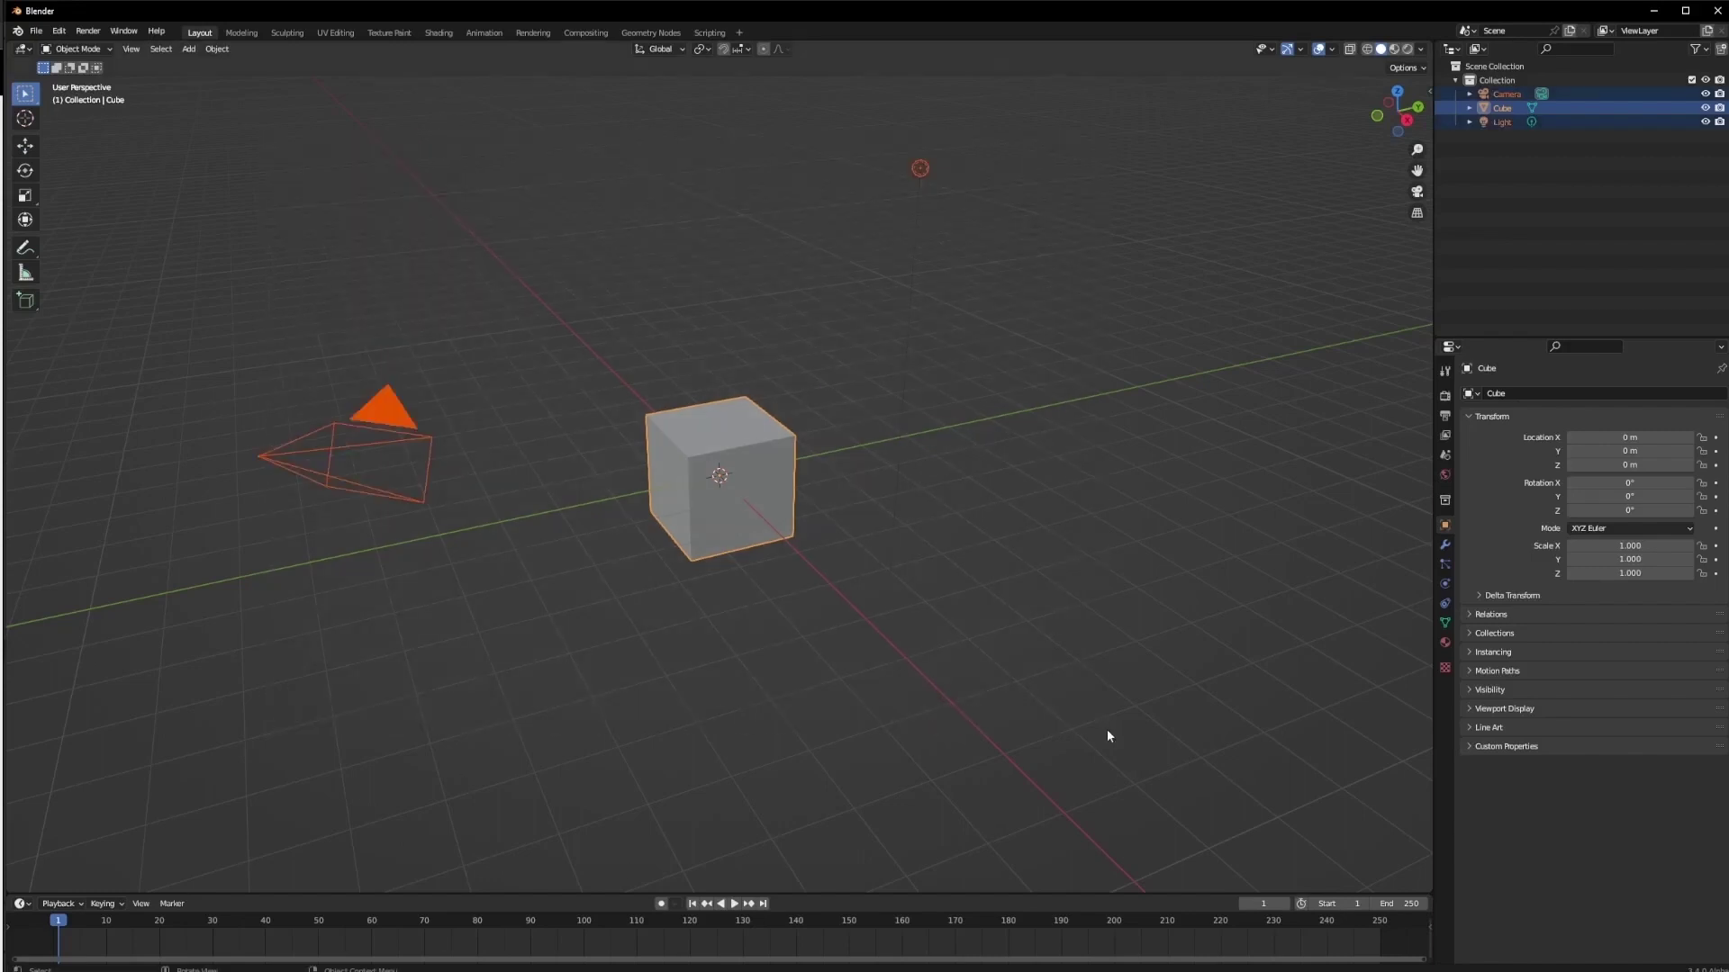
key("Delete")
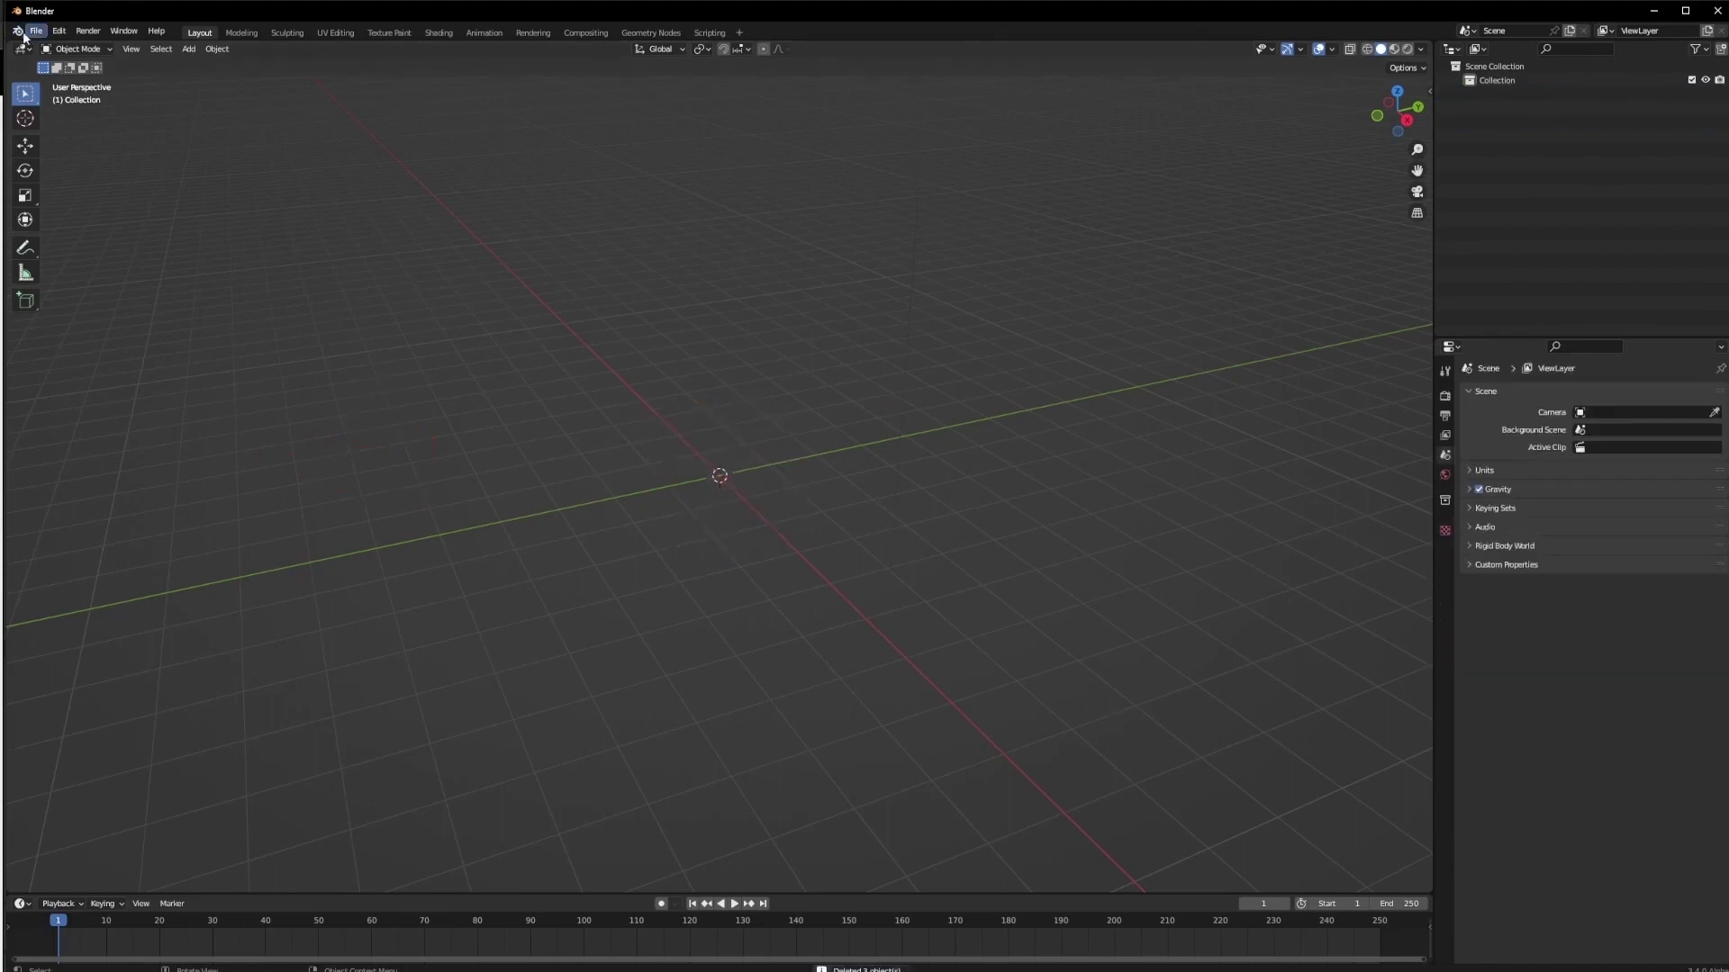
left_click(35, 31)
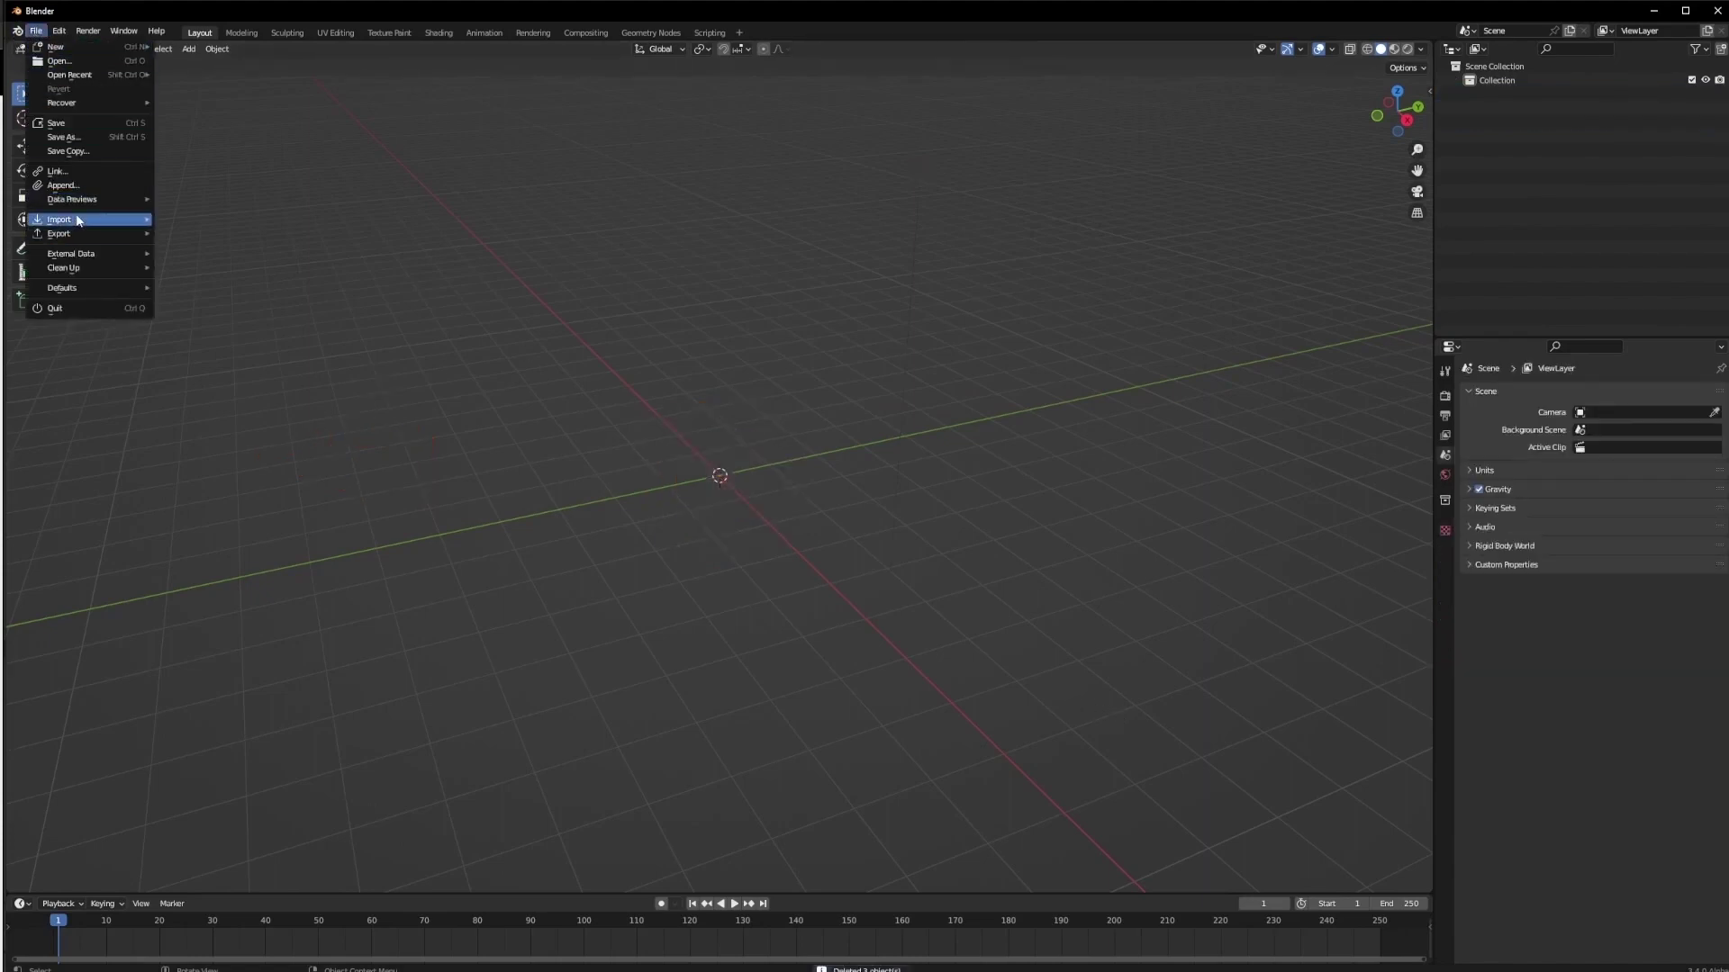
mouse_move(82, 224)
left_click(246, 246)
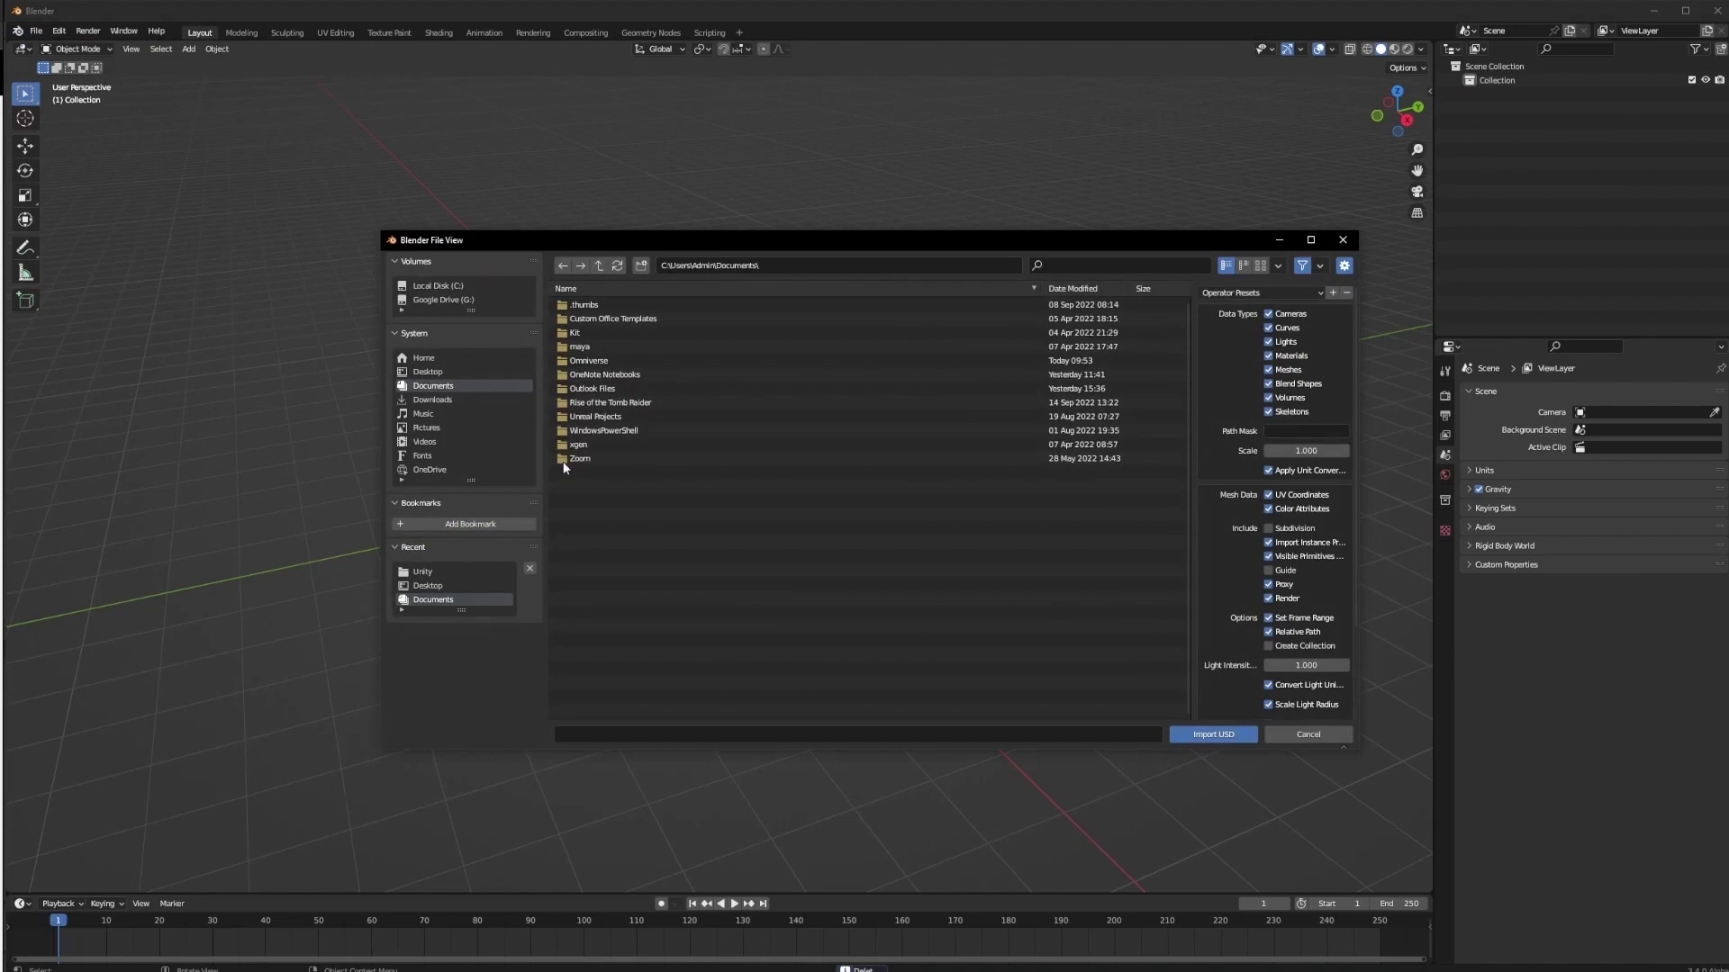
left_click(446, 372)
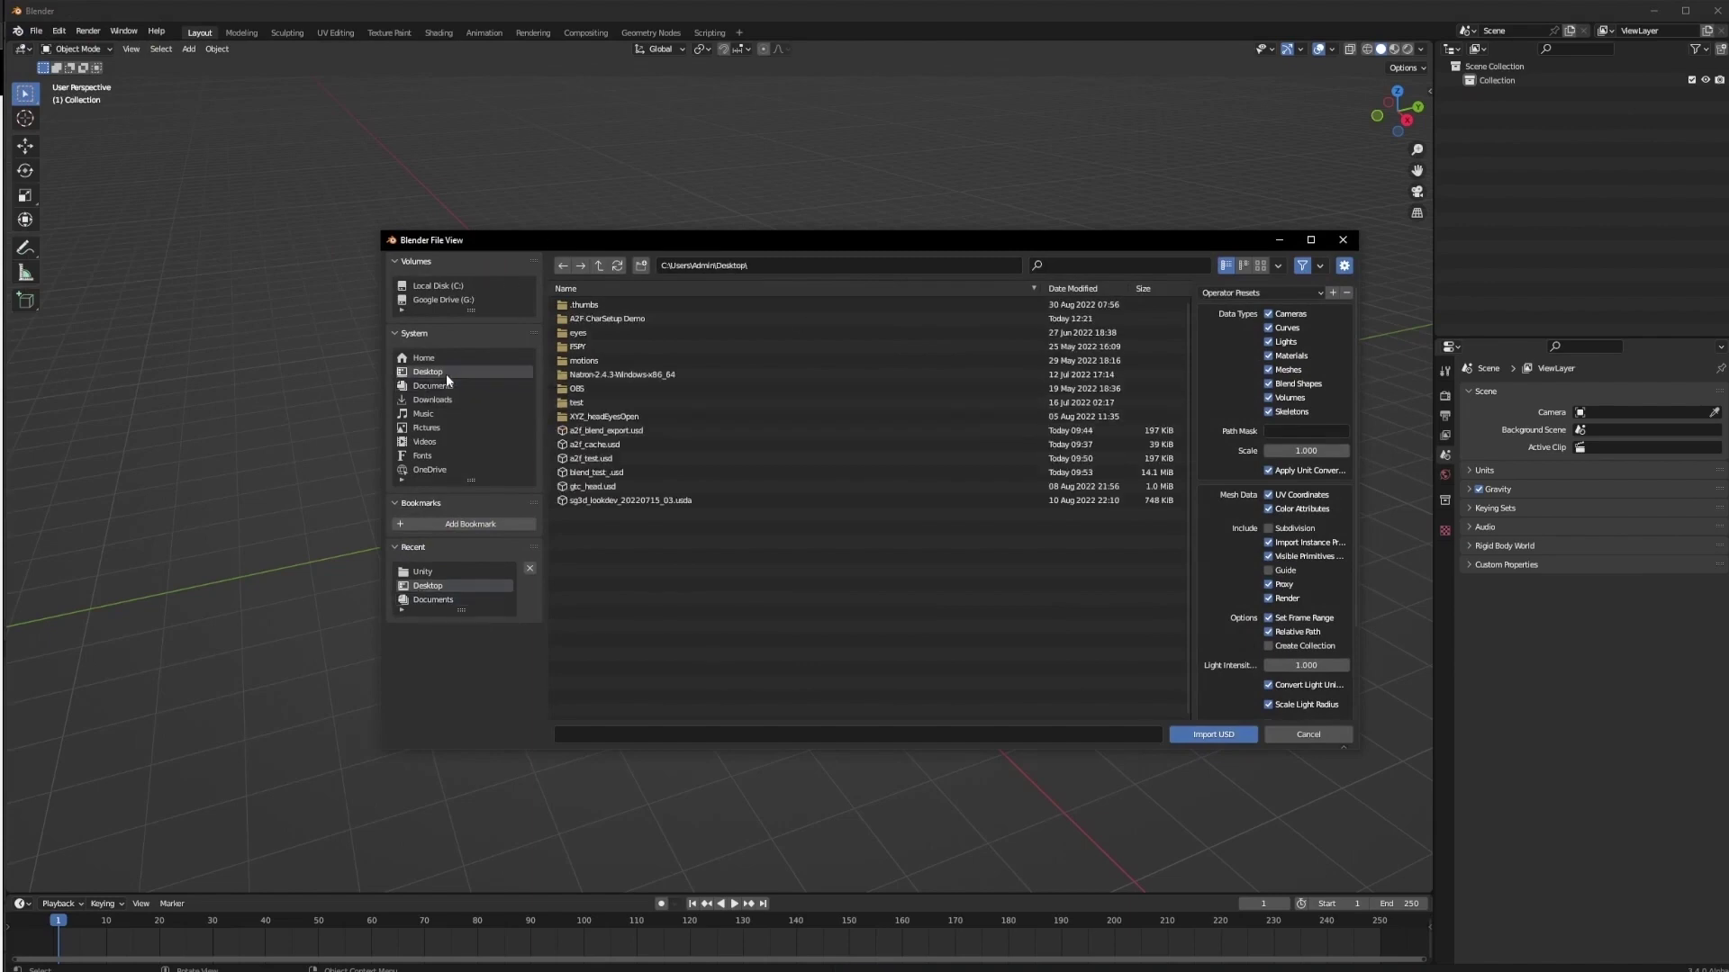
double_click(589, 319)
double_click(585, 361)
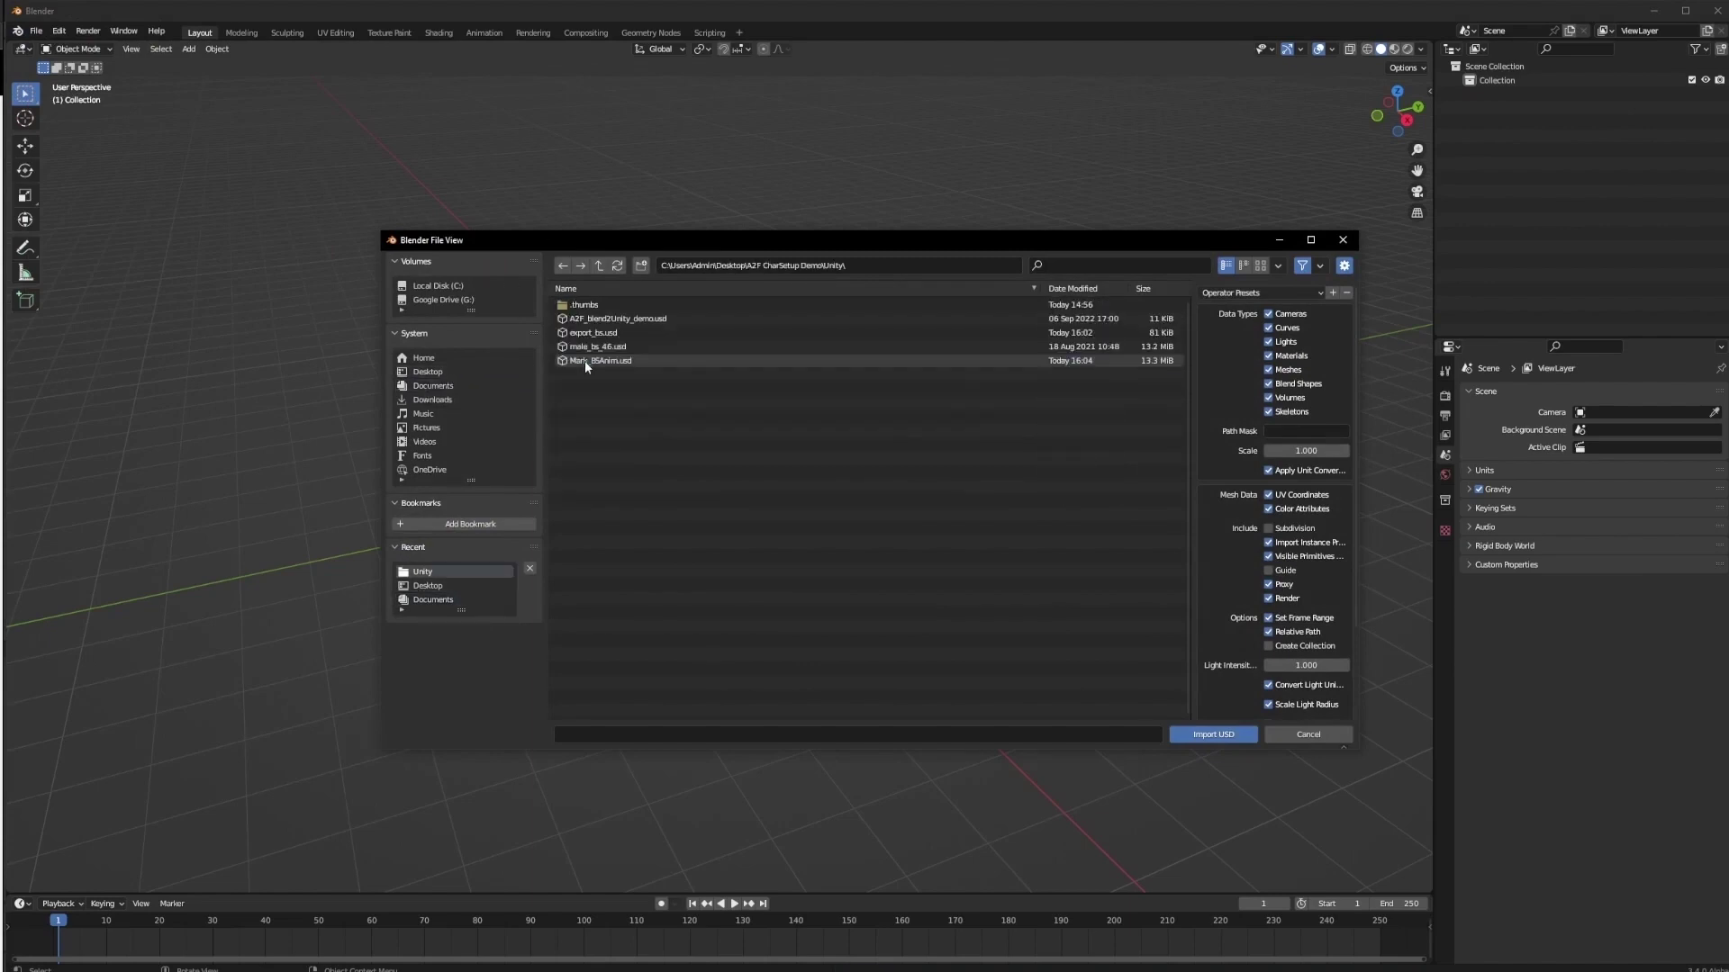
left_click(597, 364)
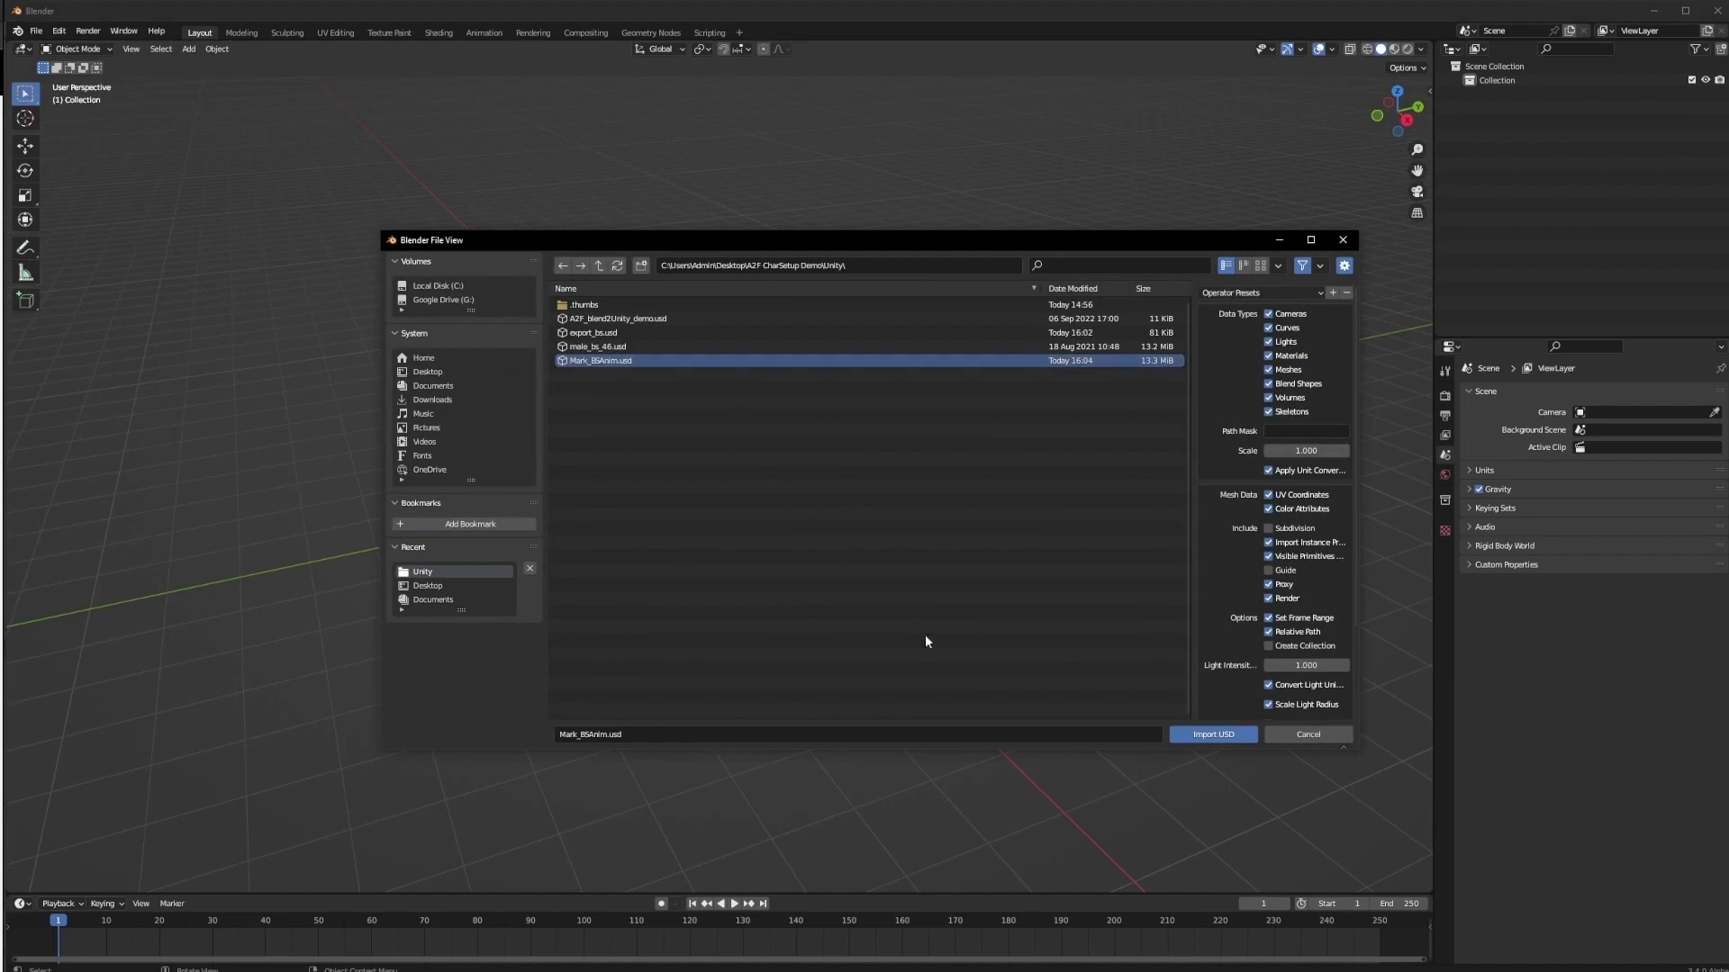
Import Mark_BSAnim.usd, then frame the small head and orbit to a front view.
left_click(1209, 735)
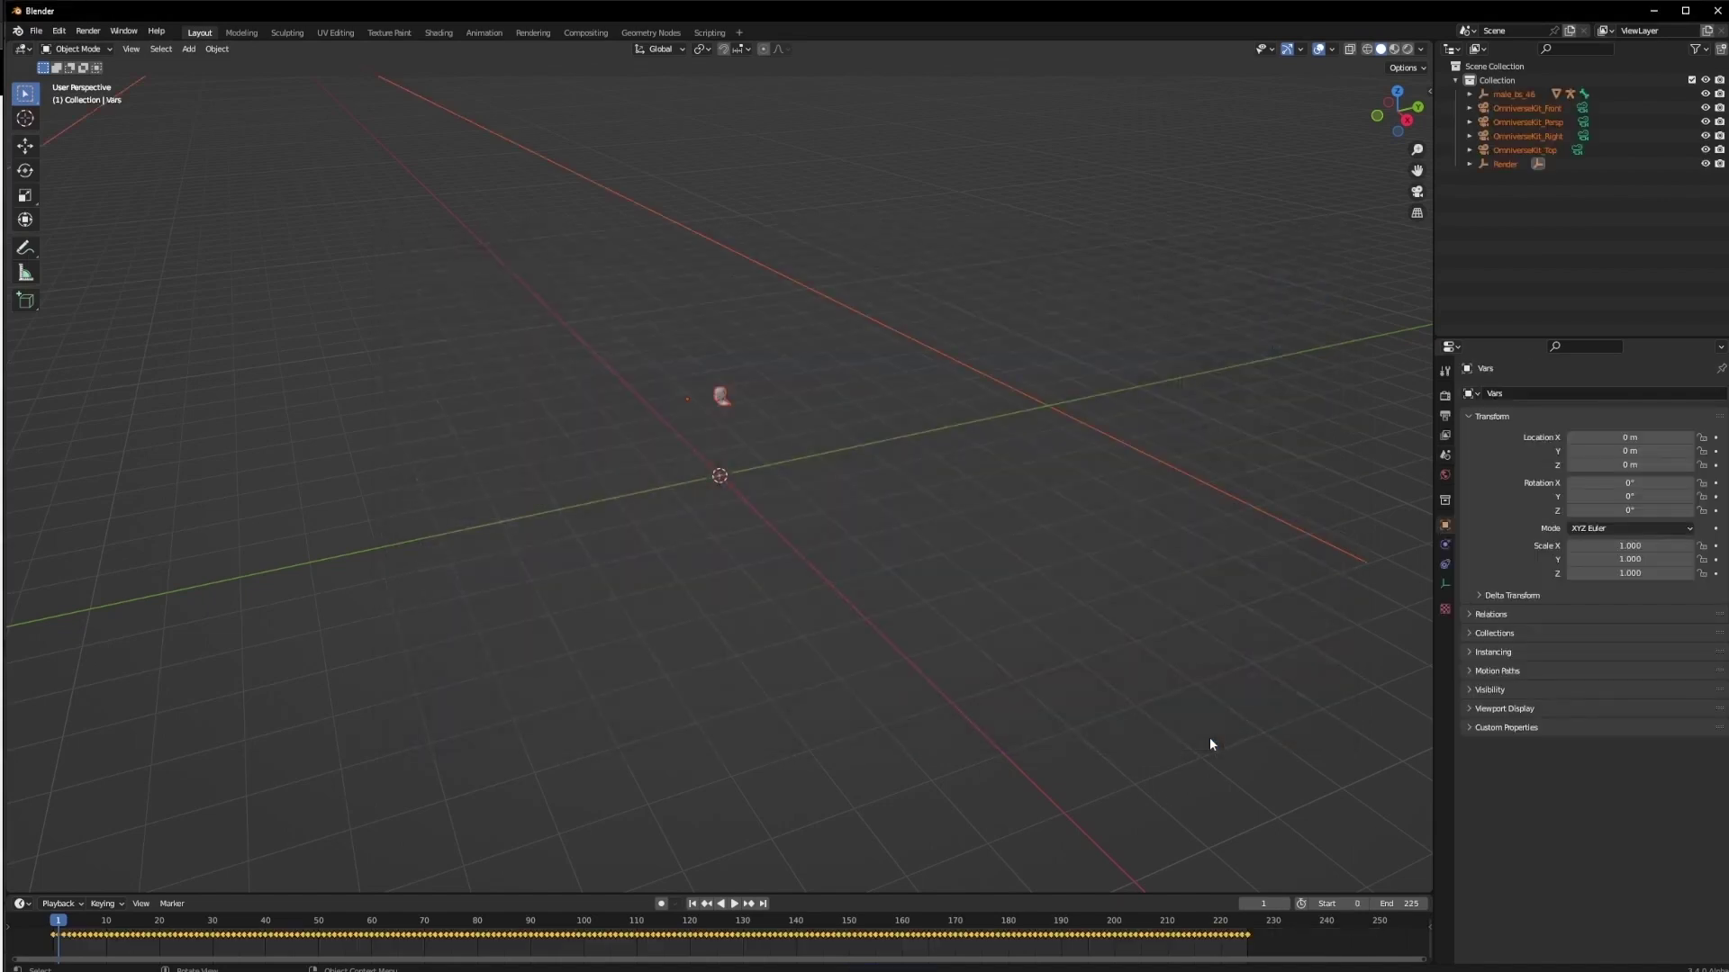
left_click(718, 398)
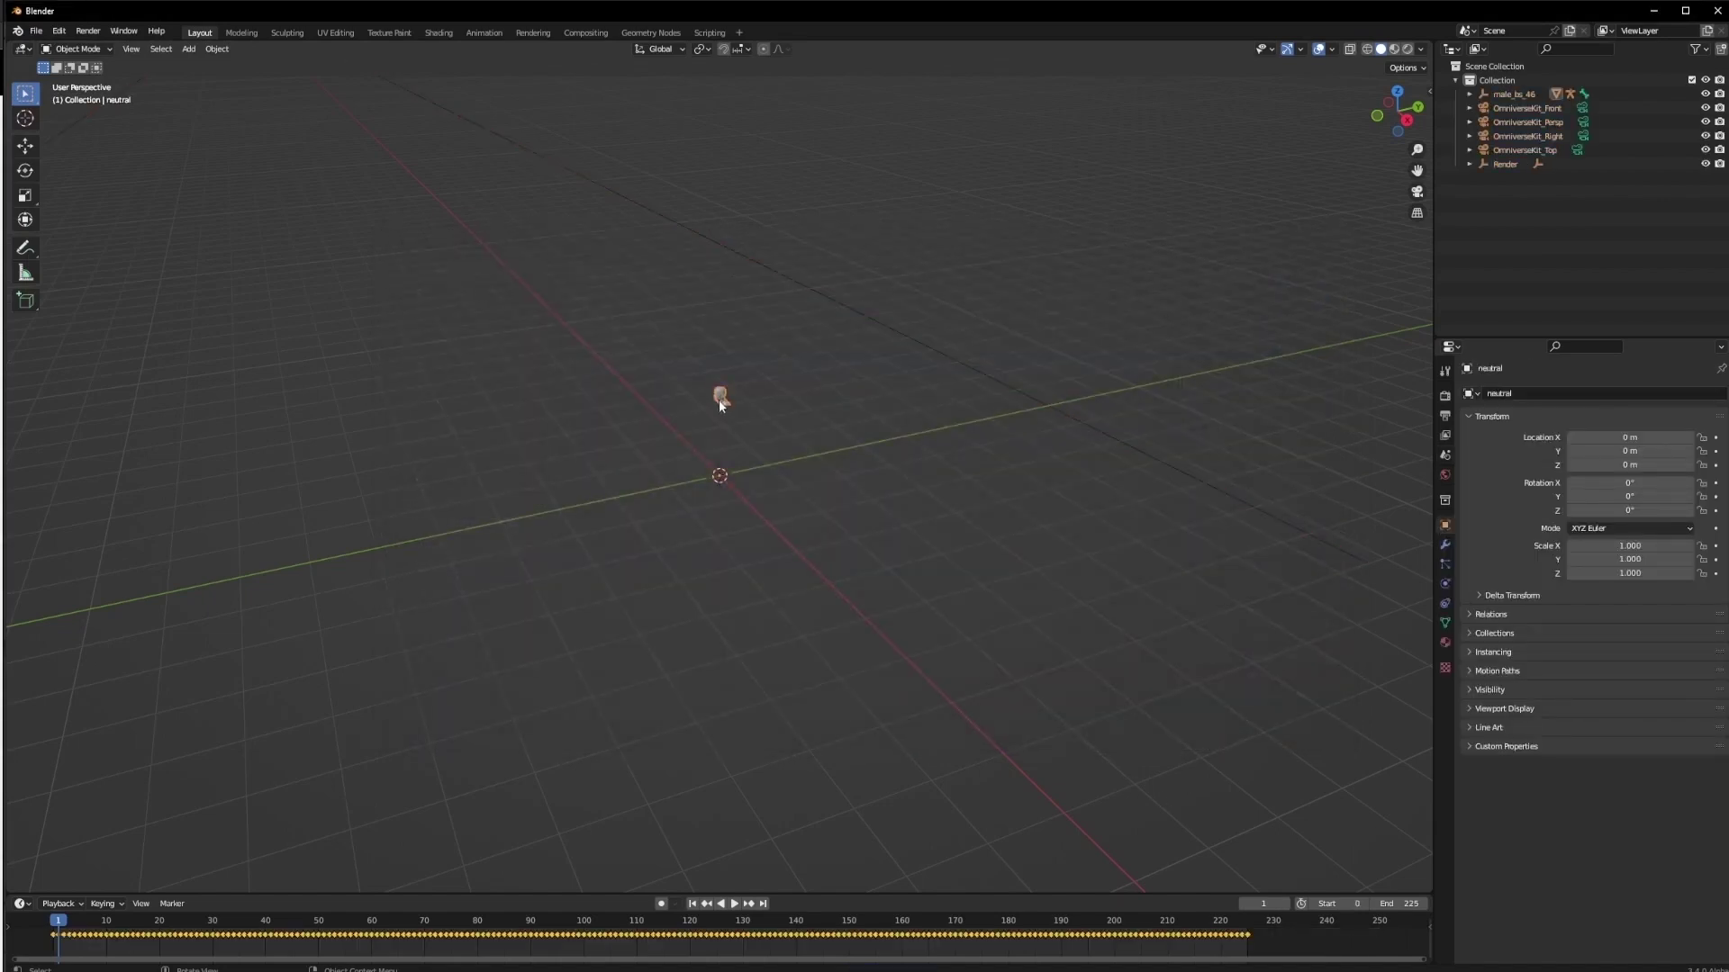
key("KP_Decimal")
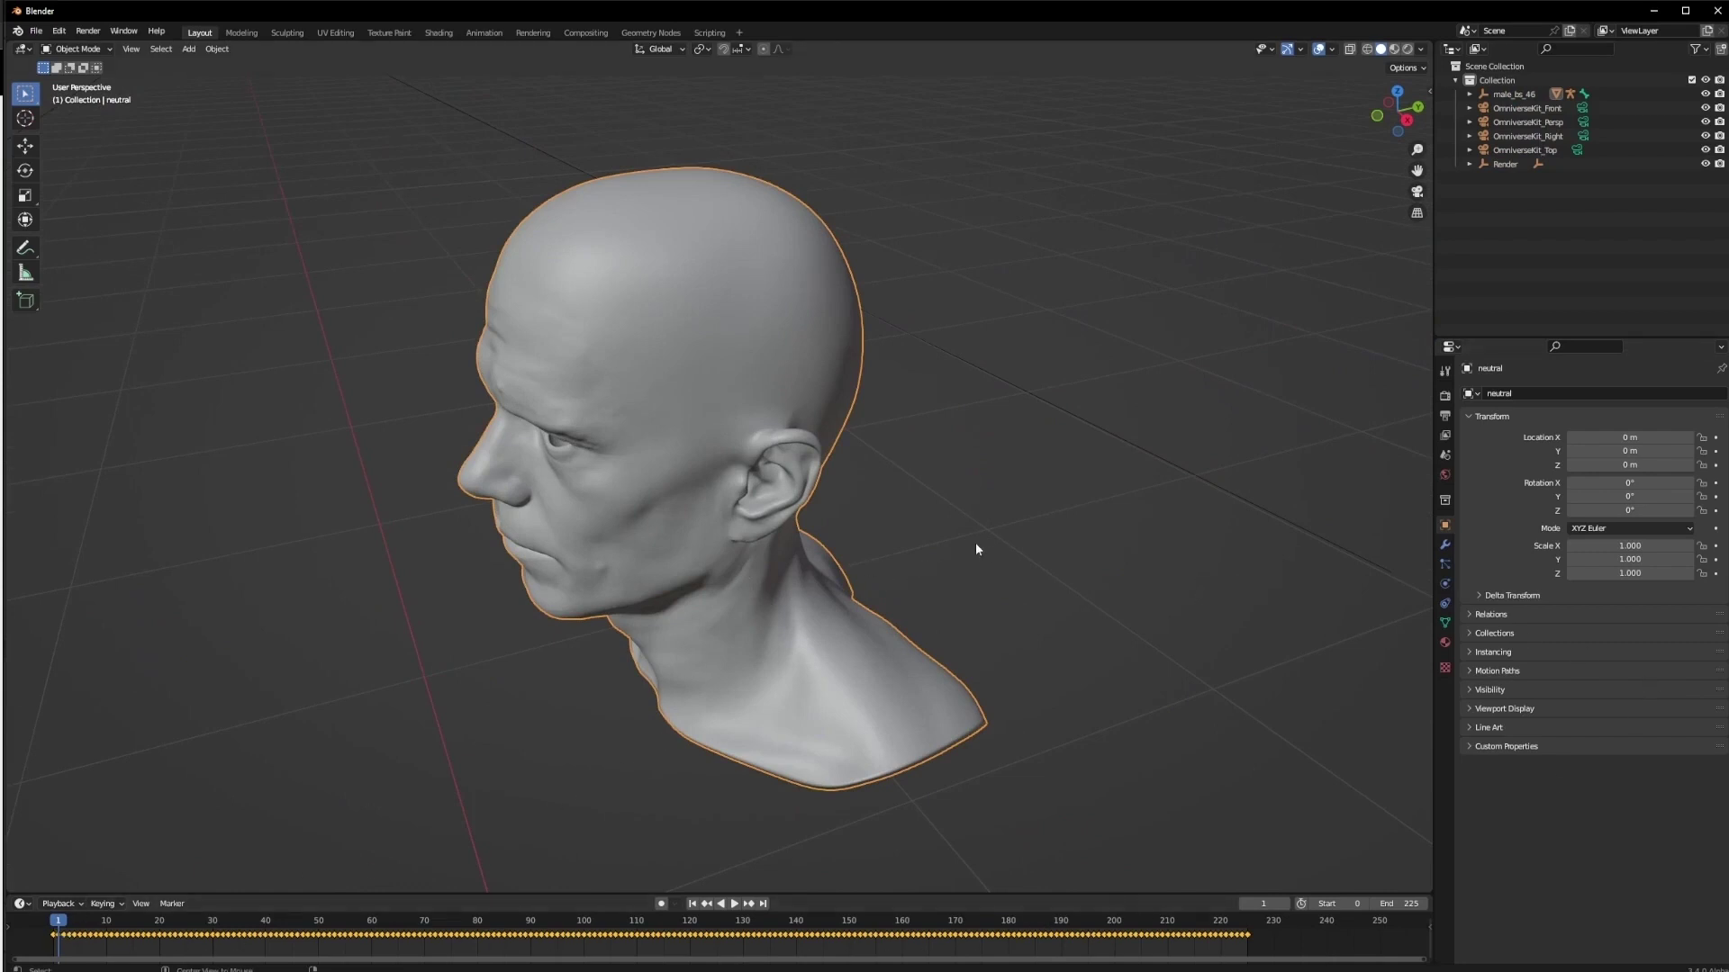
middle_click_drag(976, 548, 1008, 548)
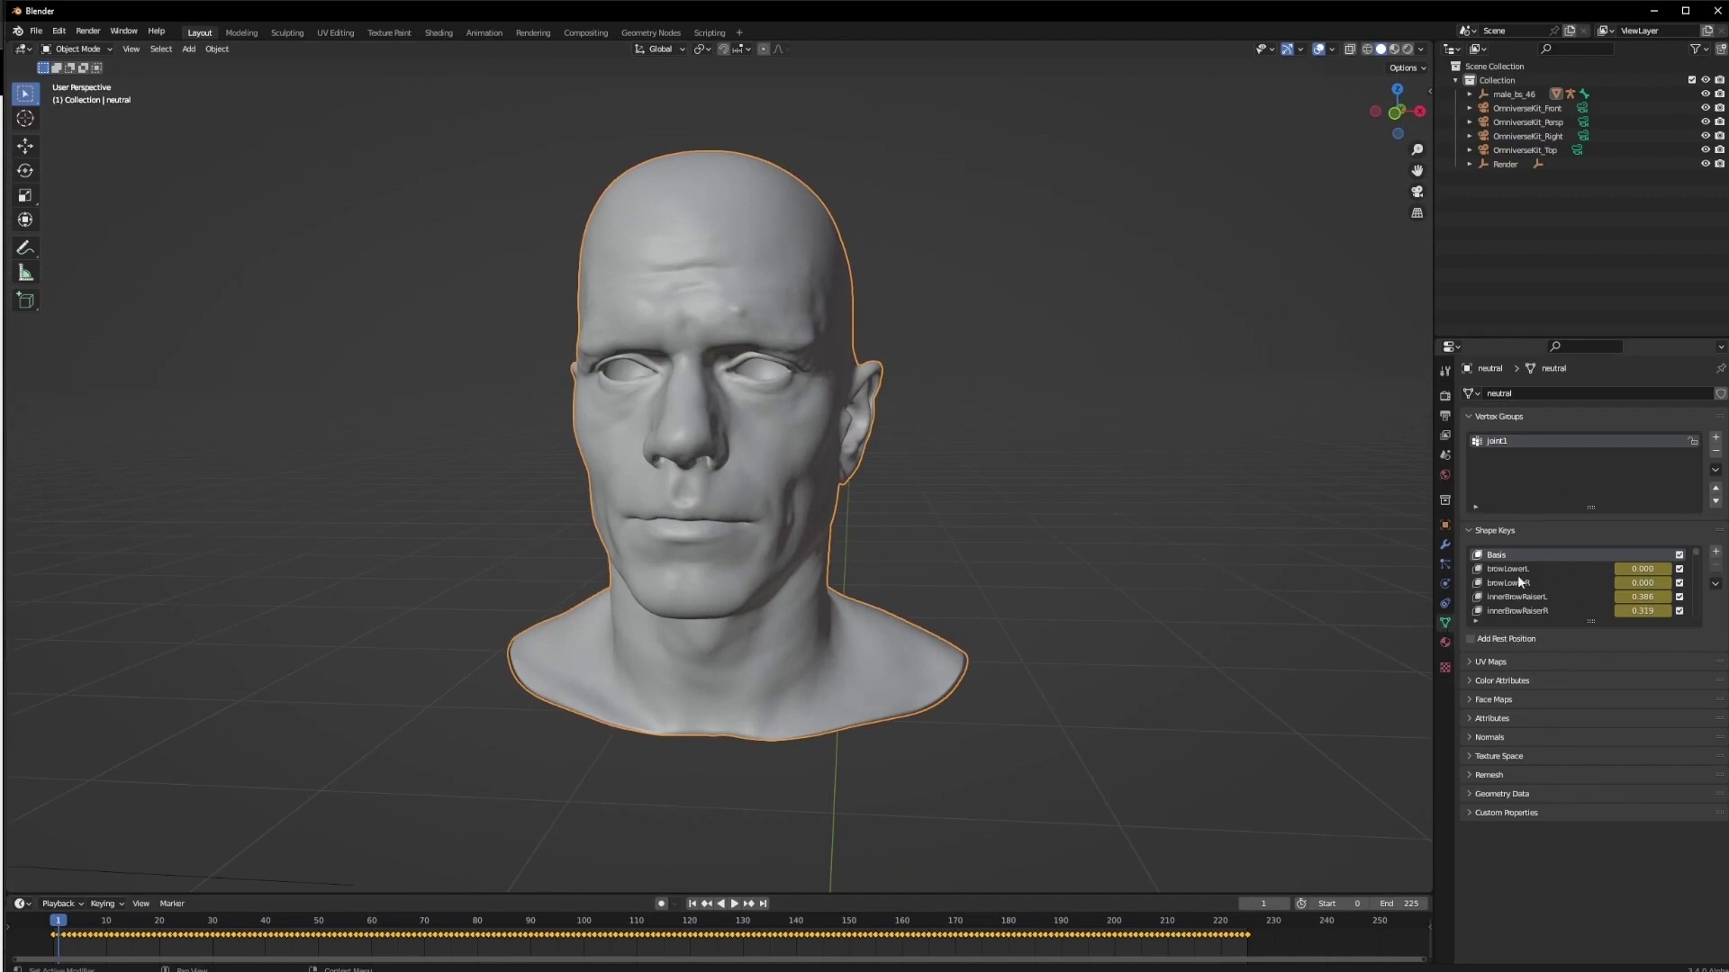
Enlarge the Shape Keys list, then play and stop the face animation.
left_click_drag(1591, 621, 1595, 831)
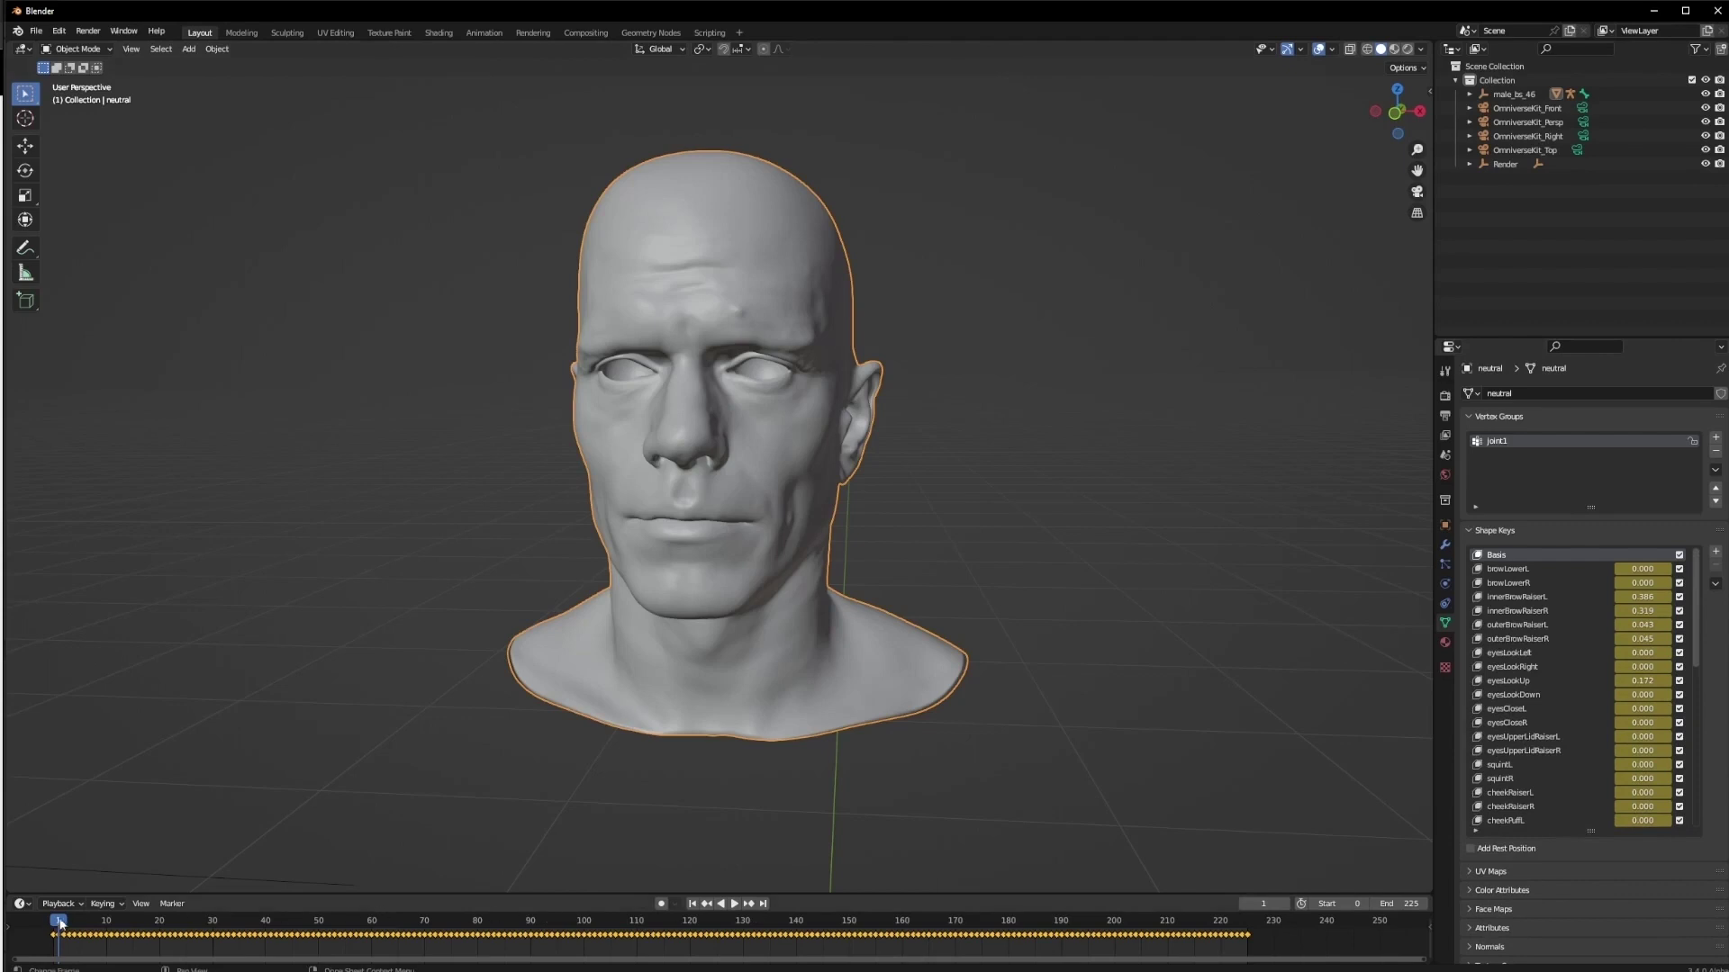
key("space")
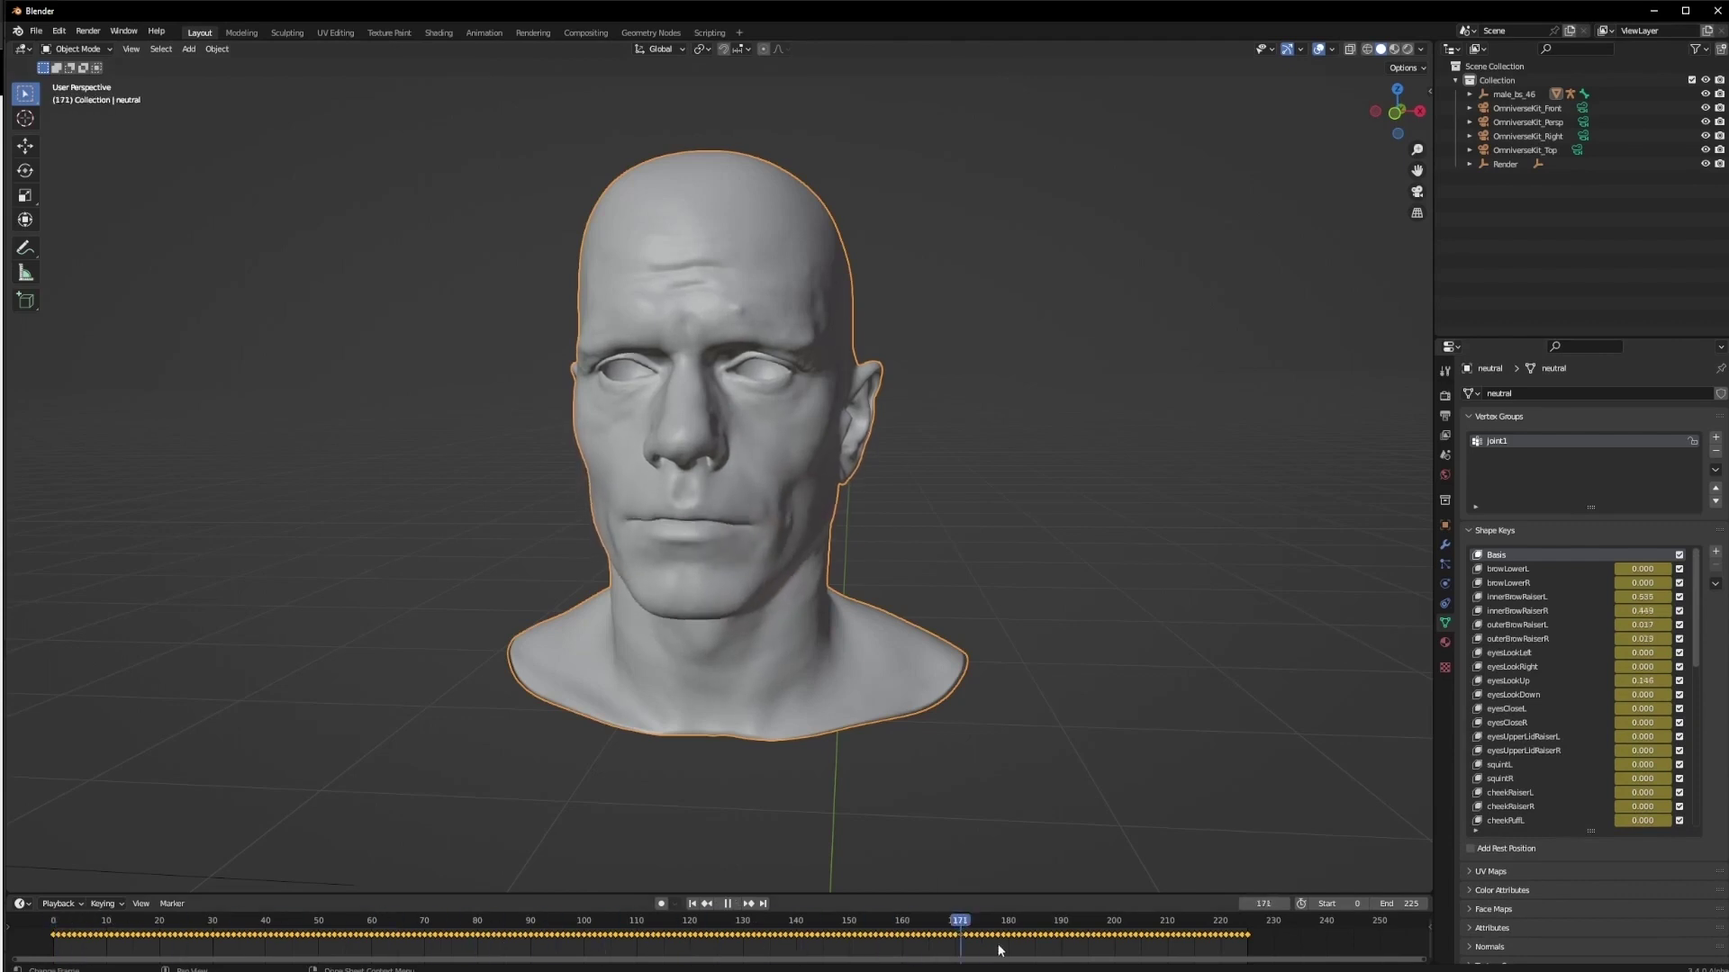
key("space")
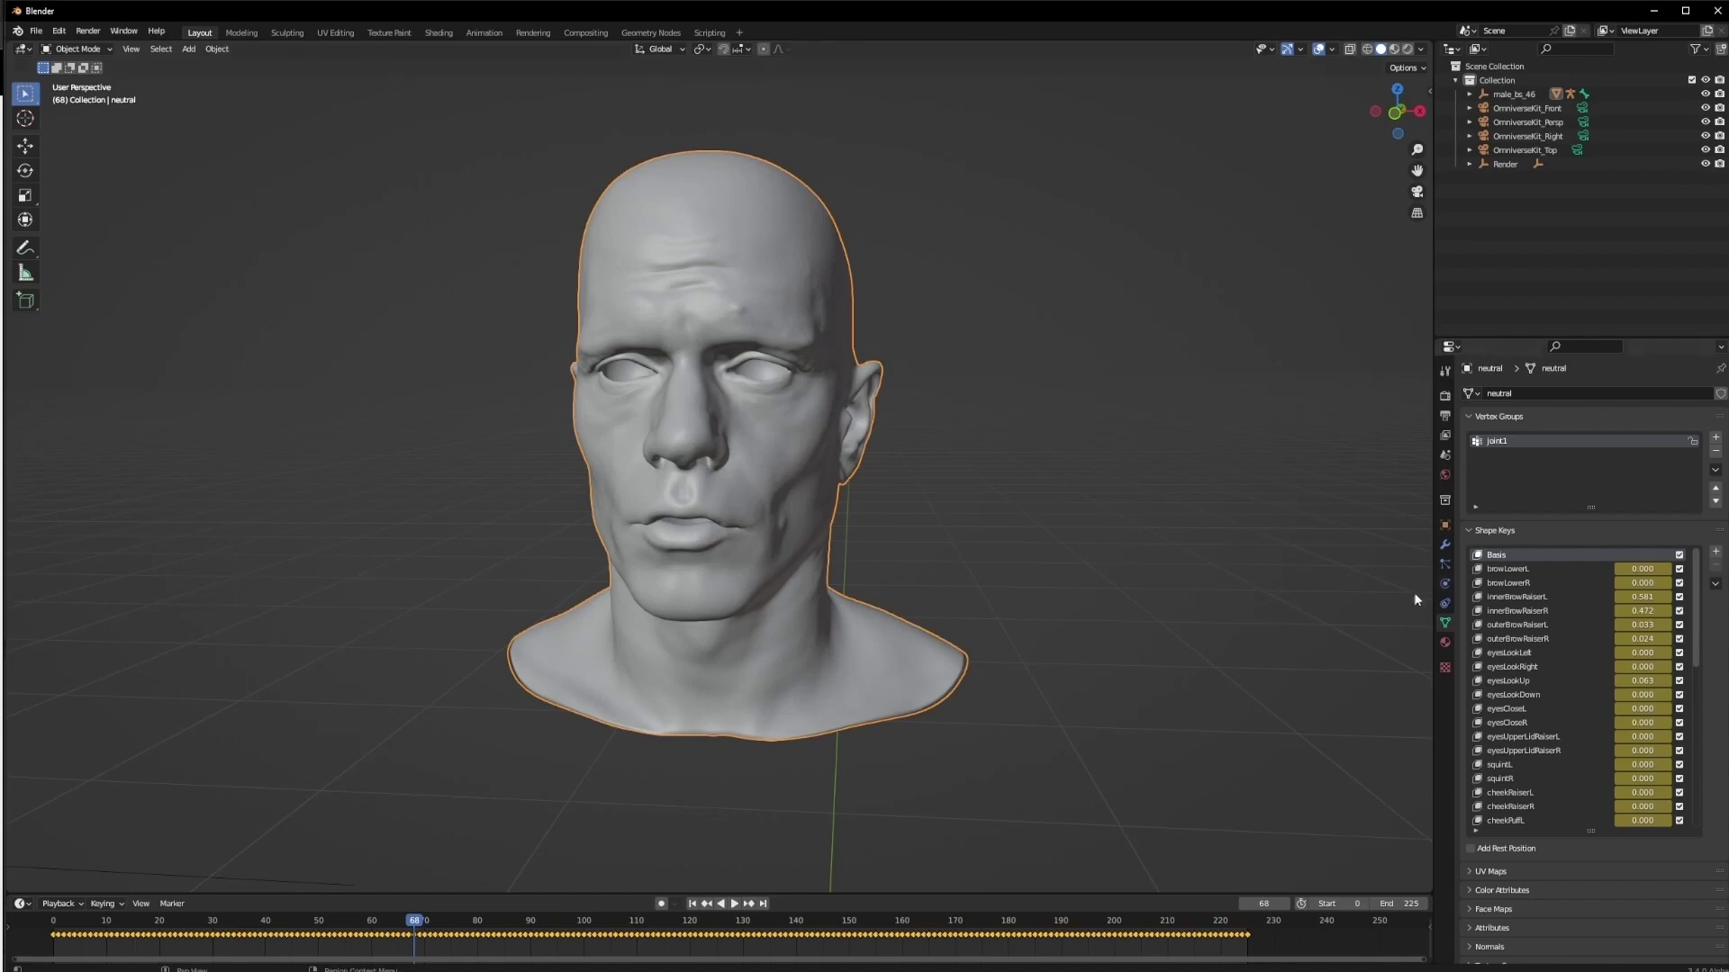
In the Animation workspace, switch the Dope Sheet to Action Editor and create a new action.
left_click(495, 34)
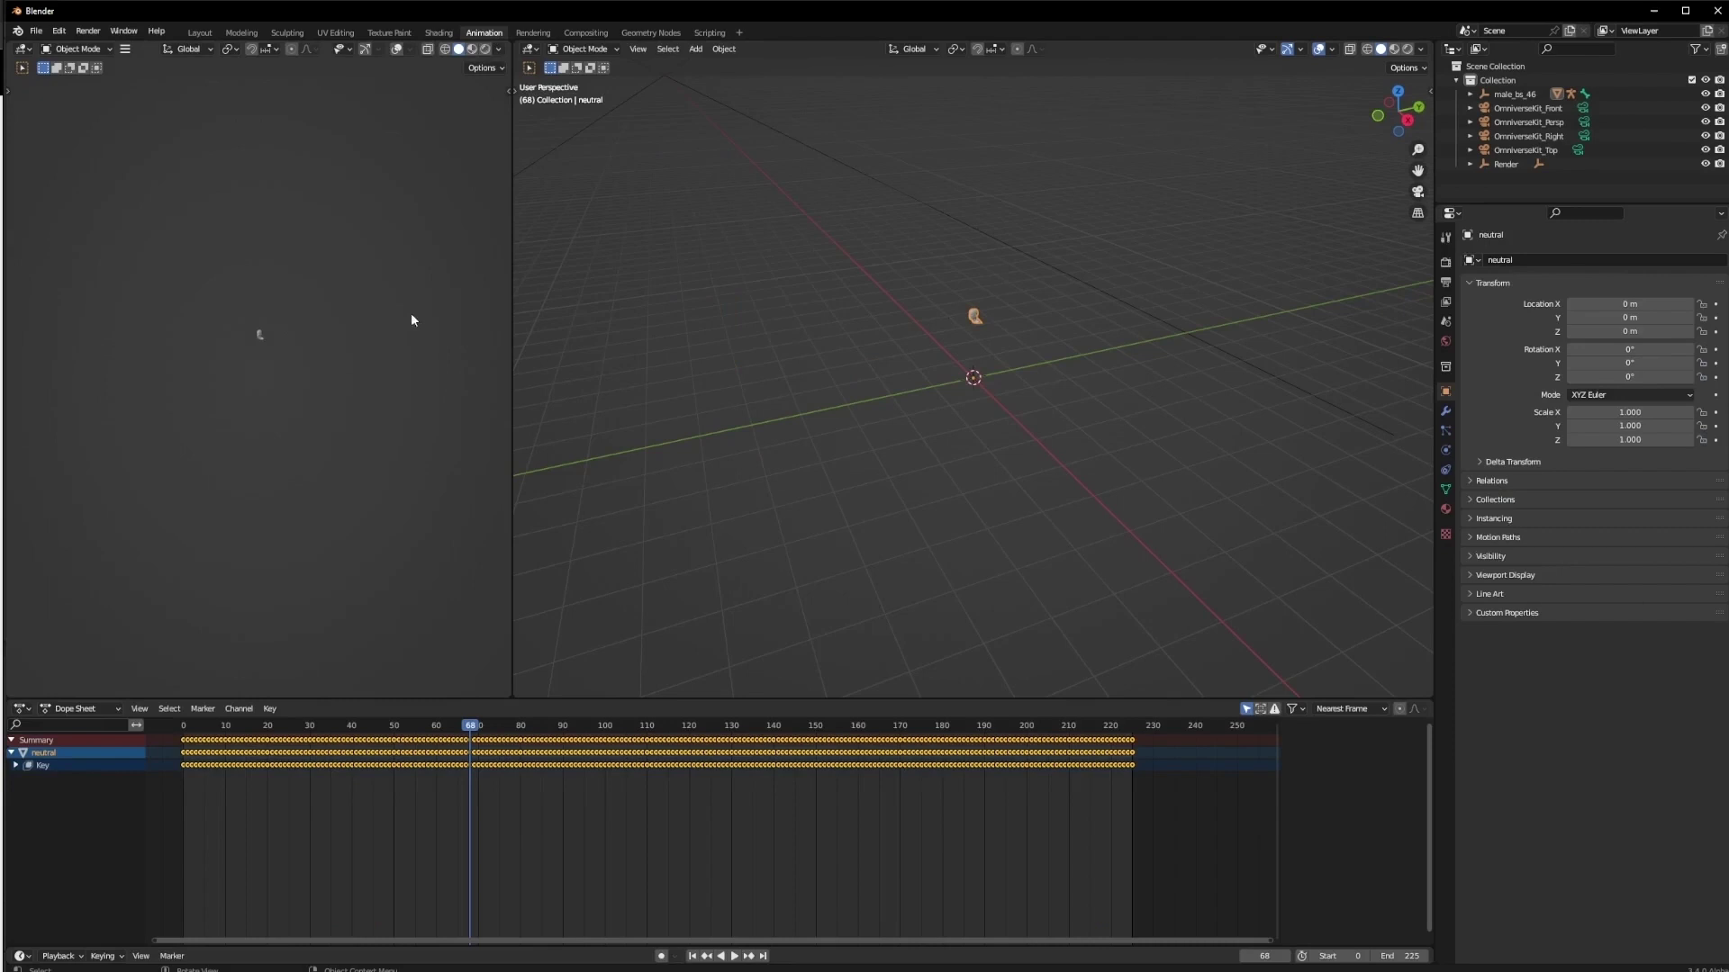
left_click(106, 709)
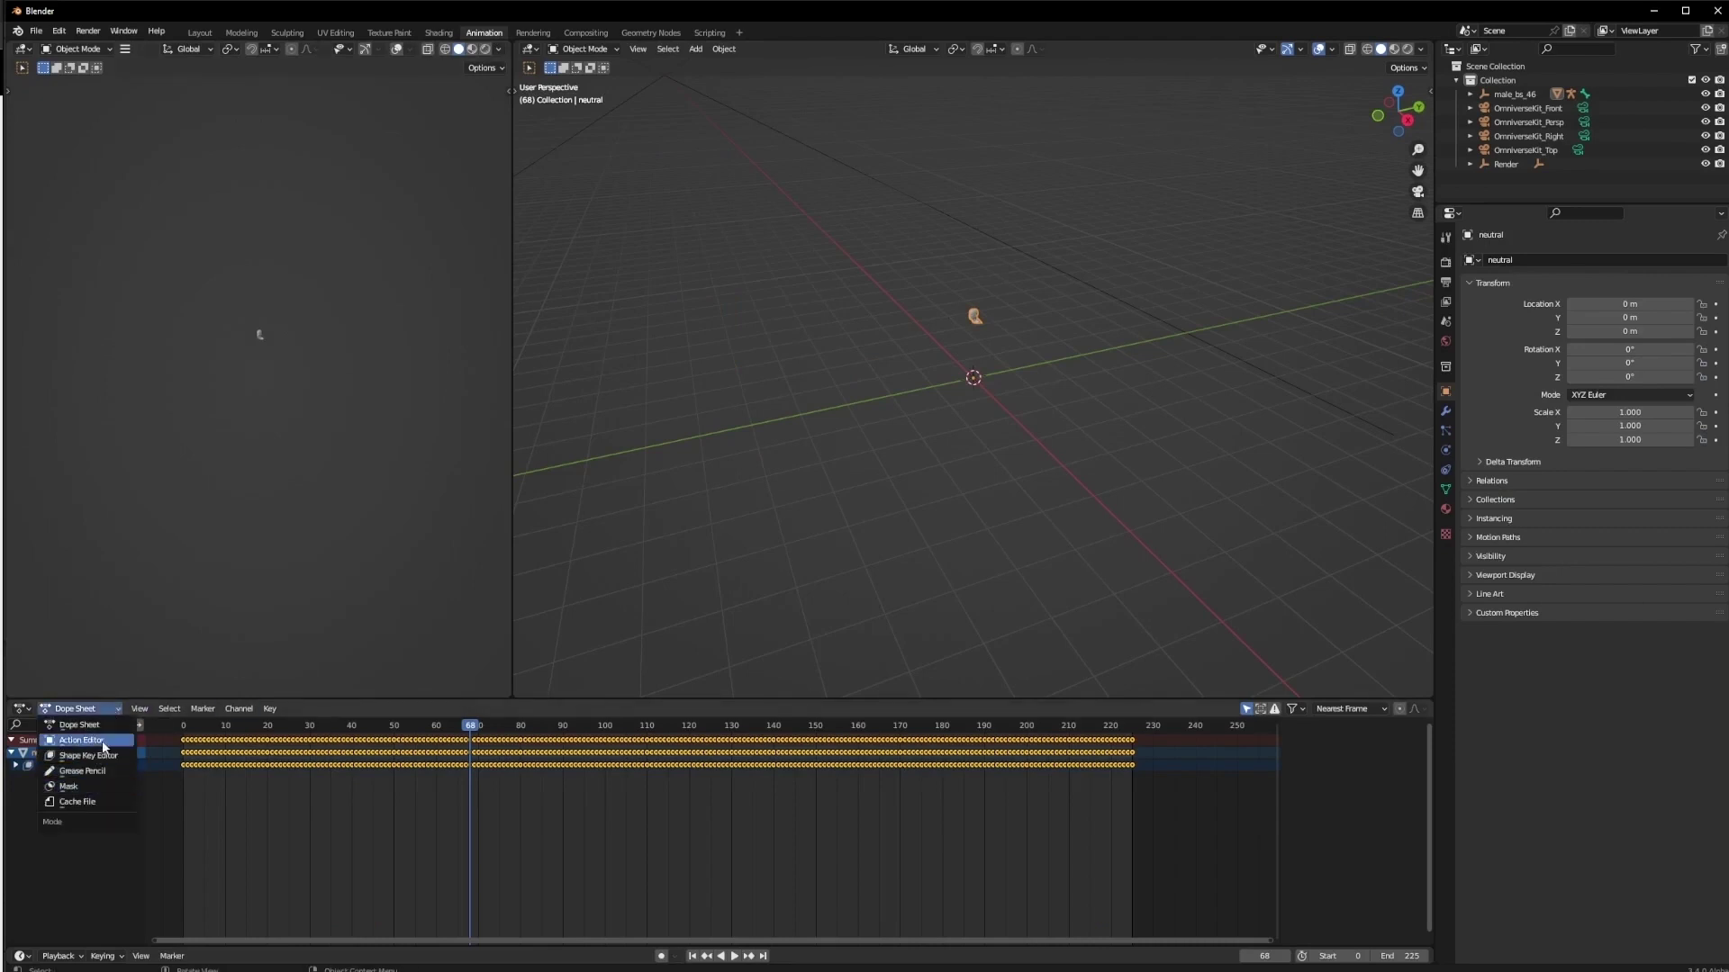
left_click(103, 741)
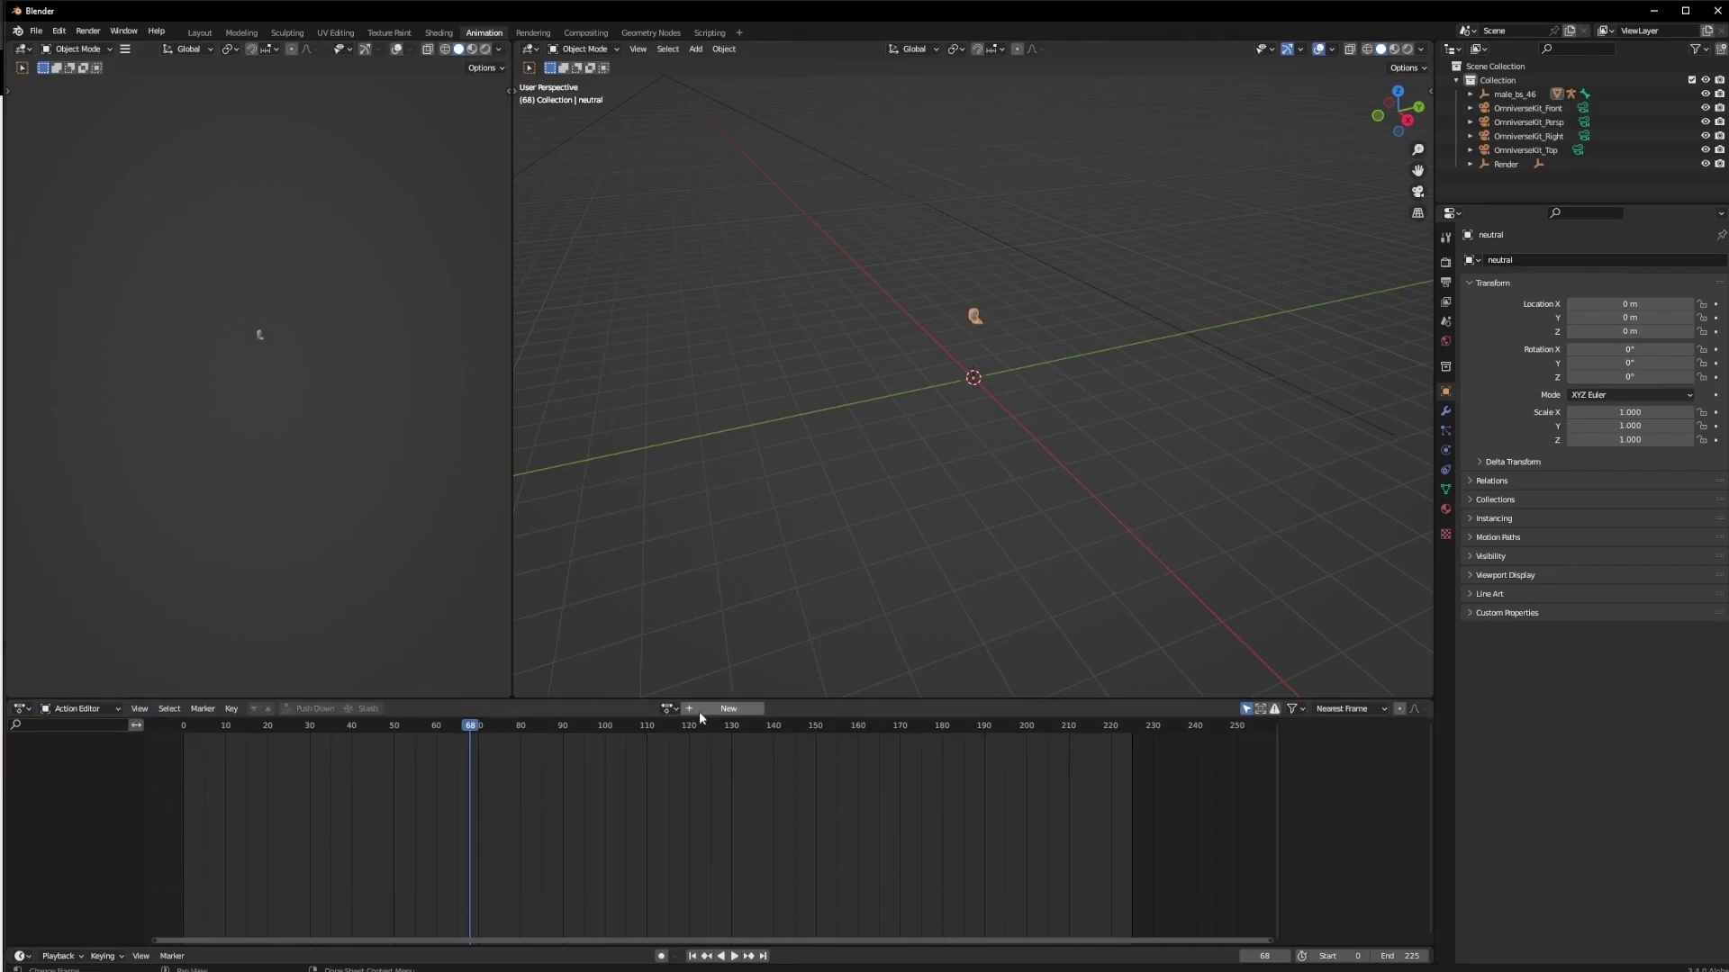
left_click(729, 708)
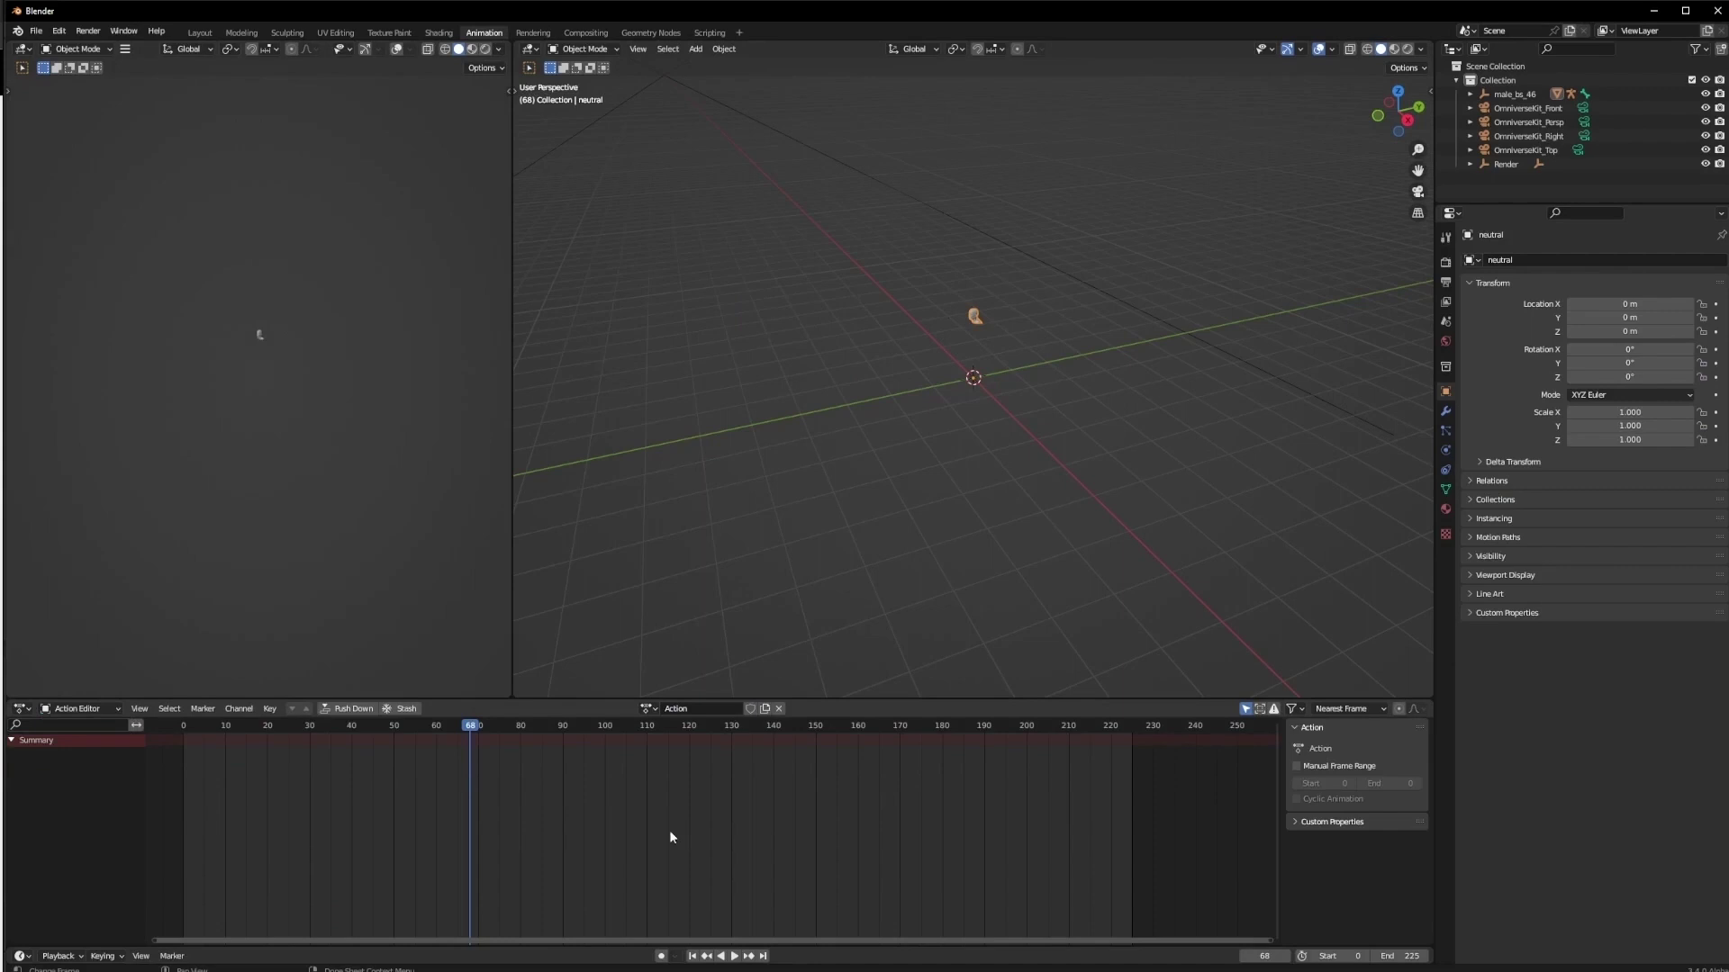
Insert Location keyframes on the head at frame 0 and frame 225.
left_click(693, 956)
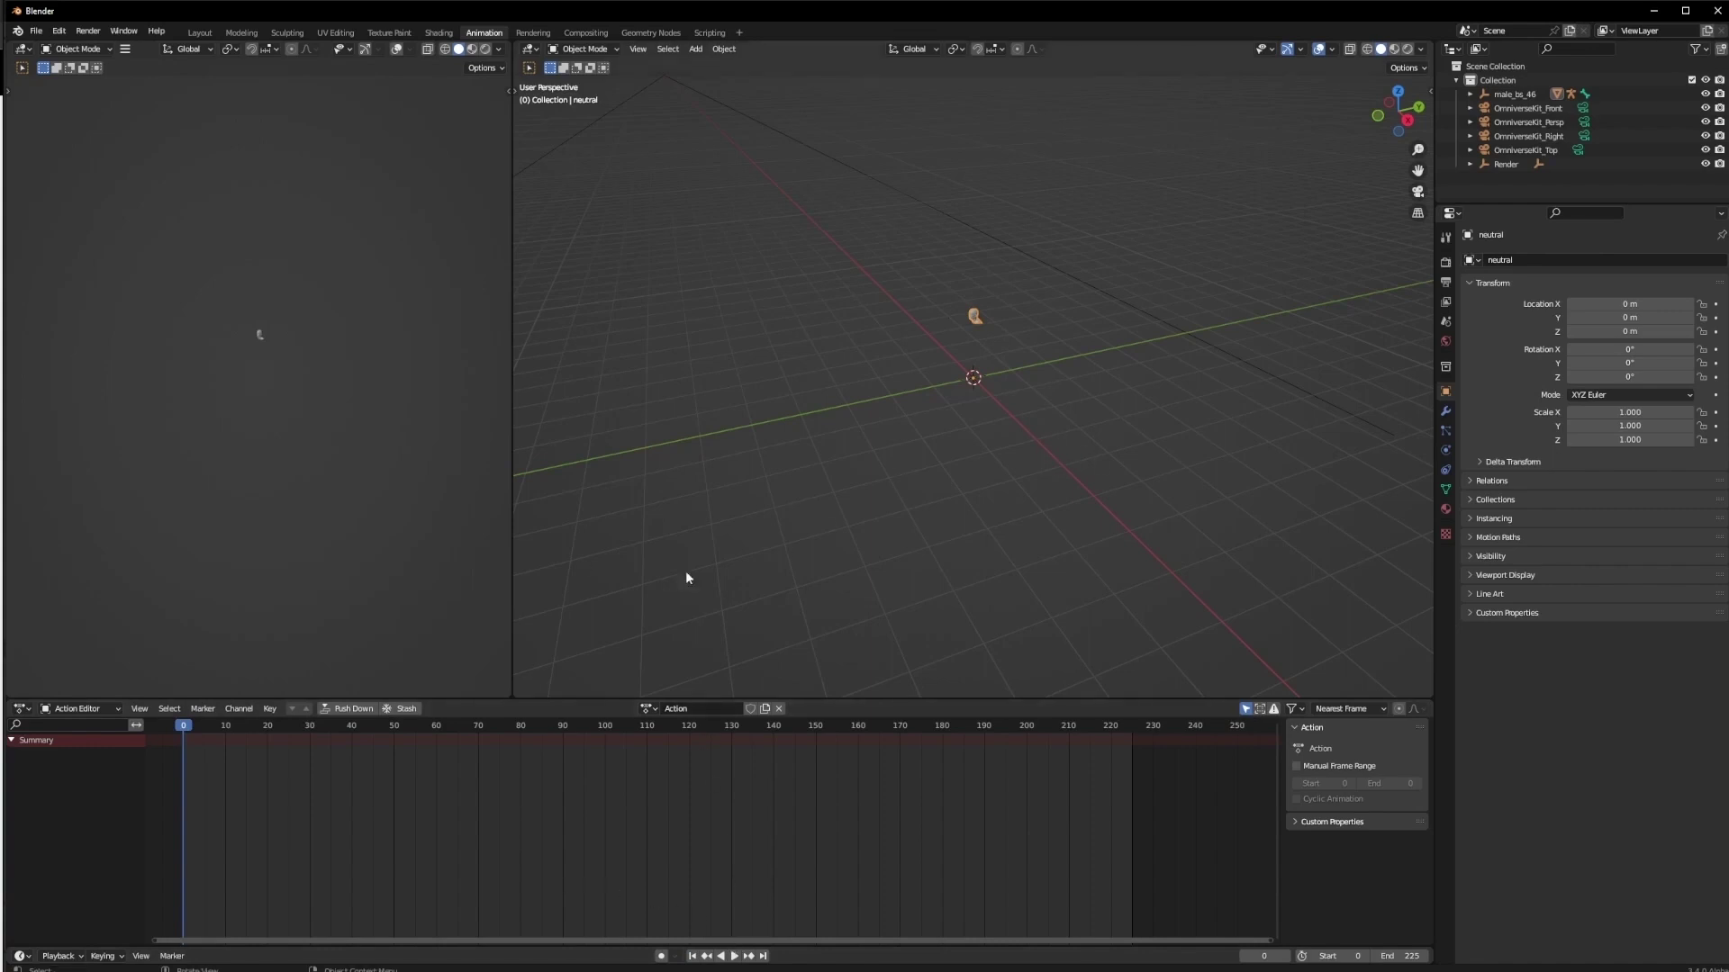
scroll(900, 369, "up", 8)
key("KP_Decimal")
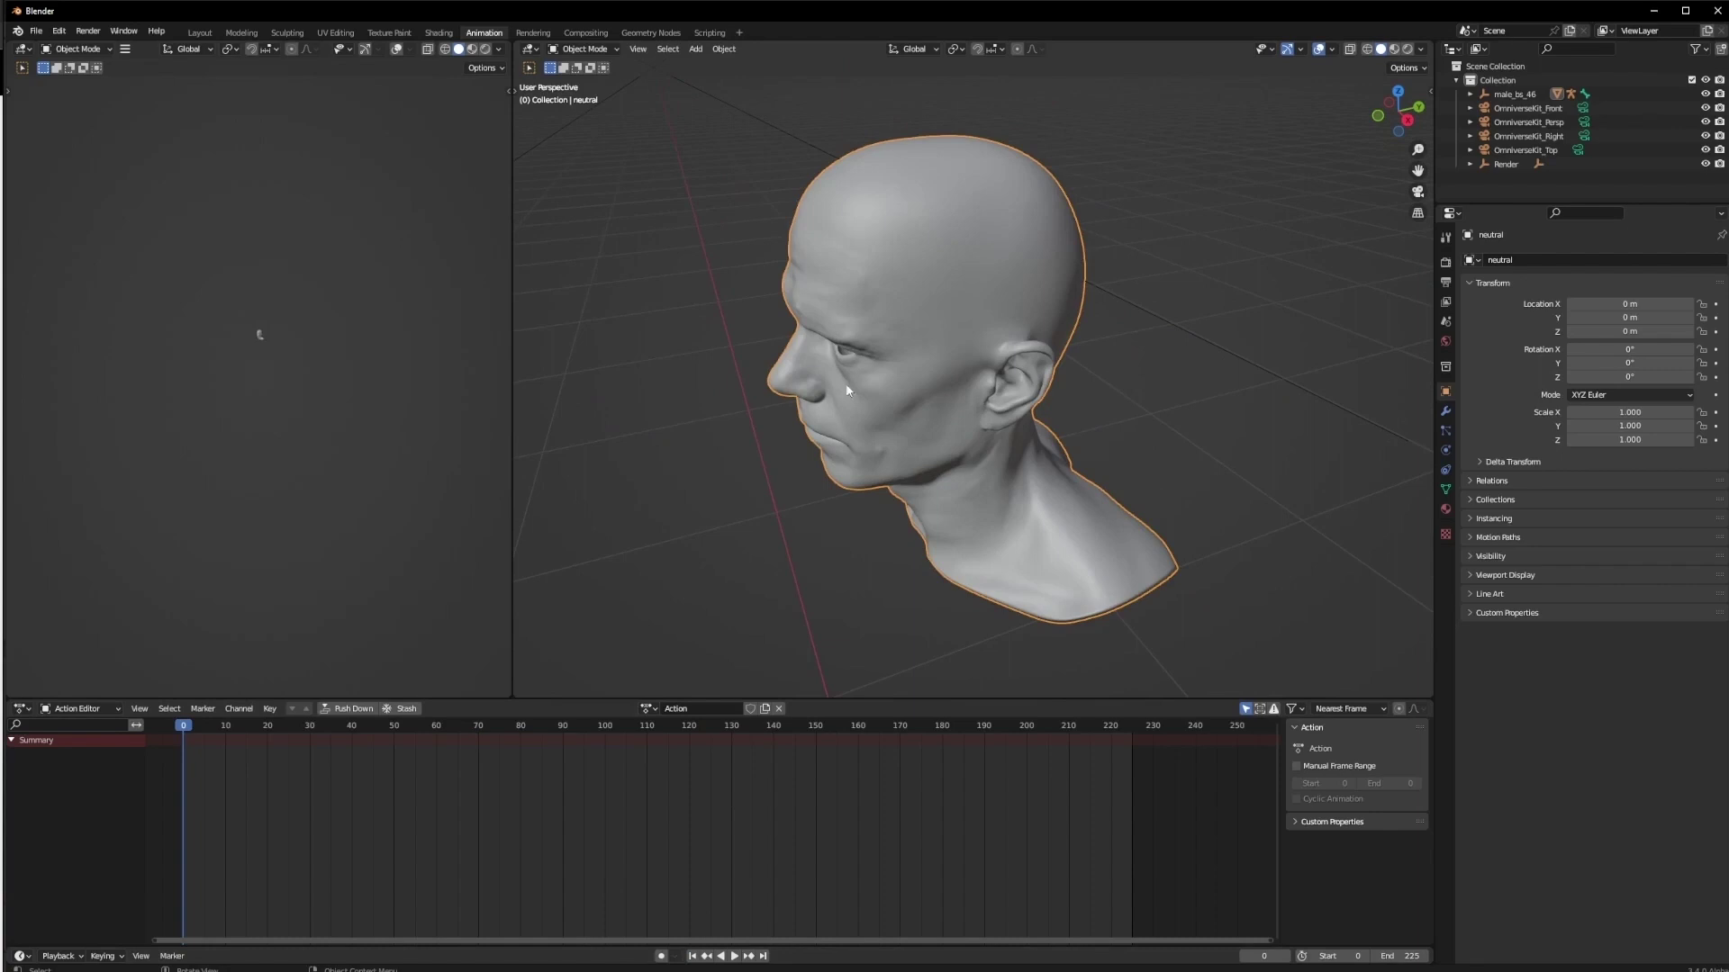
right_click(868, 326)
key("i")
left_click(653, 272)
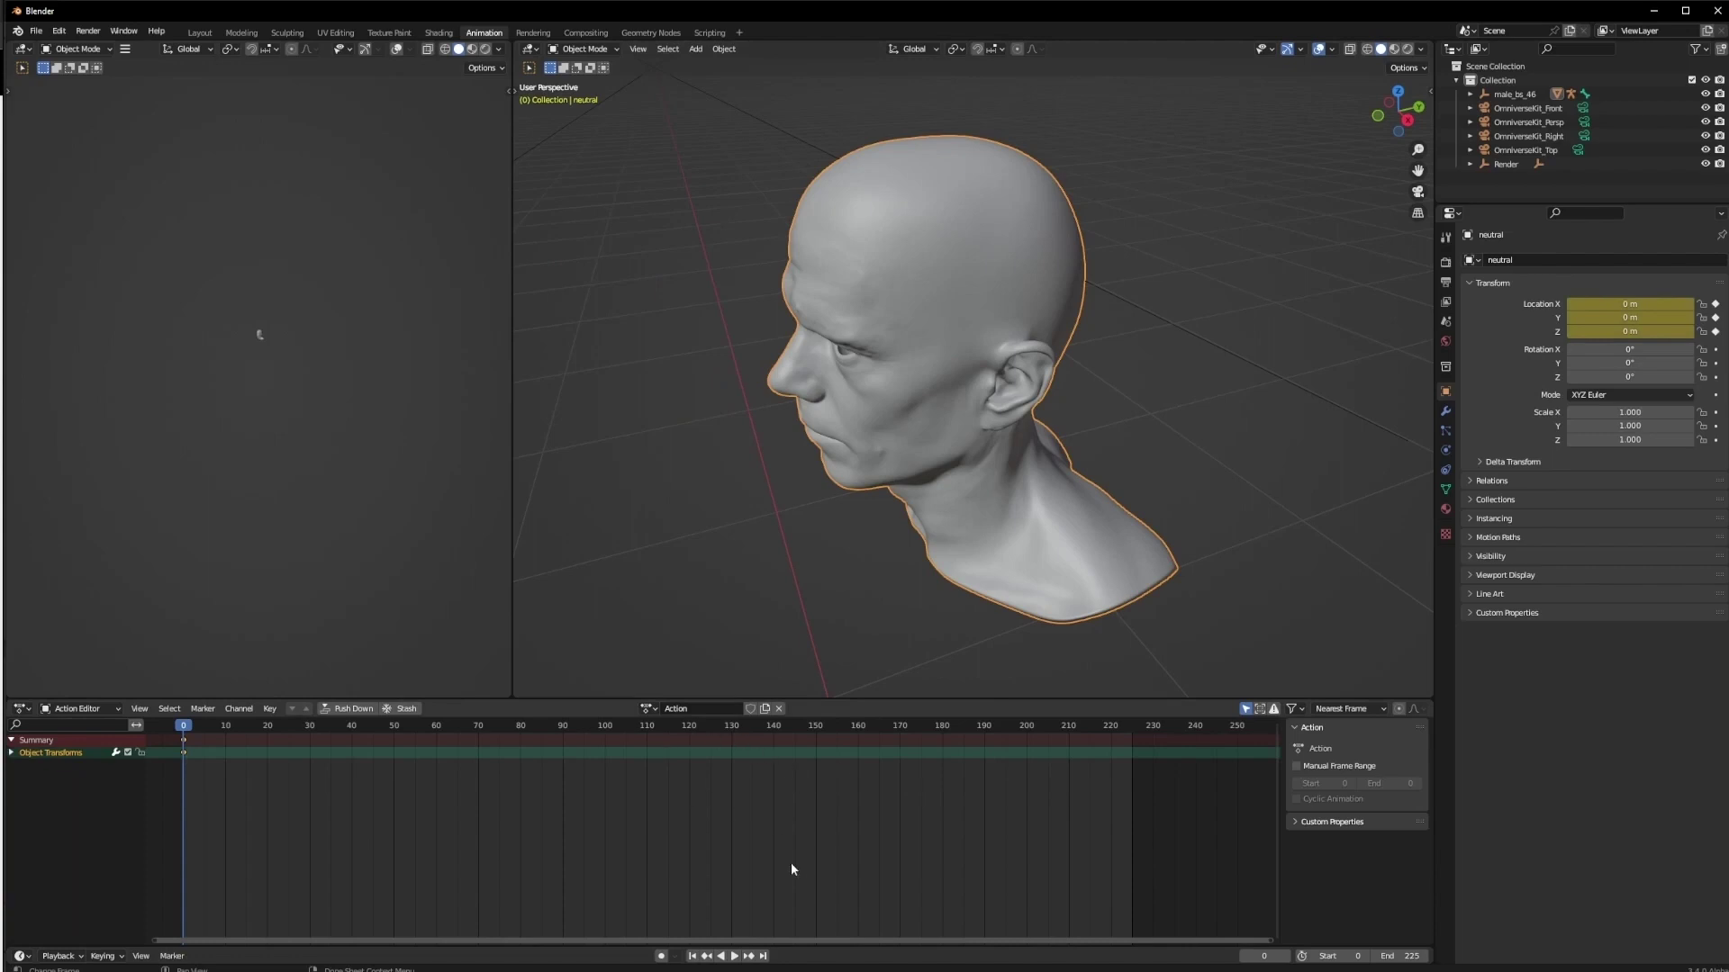
left_click(763, 956)
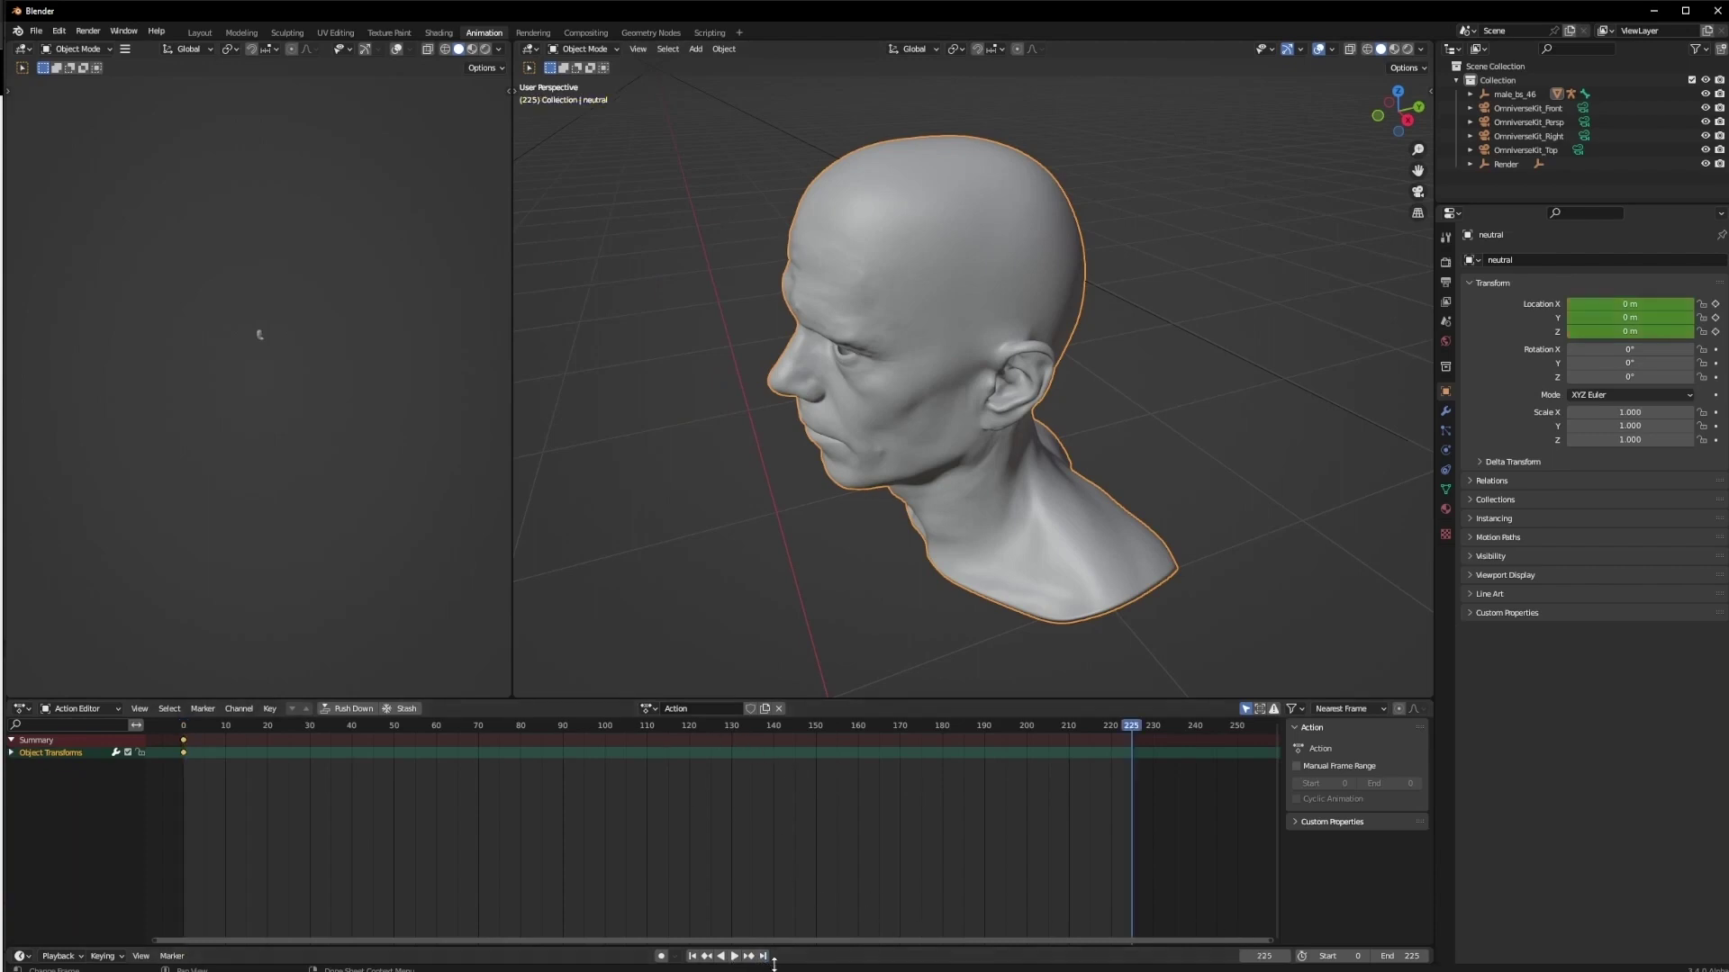
key("i")
left_click(895, 303)
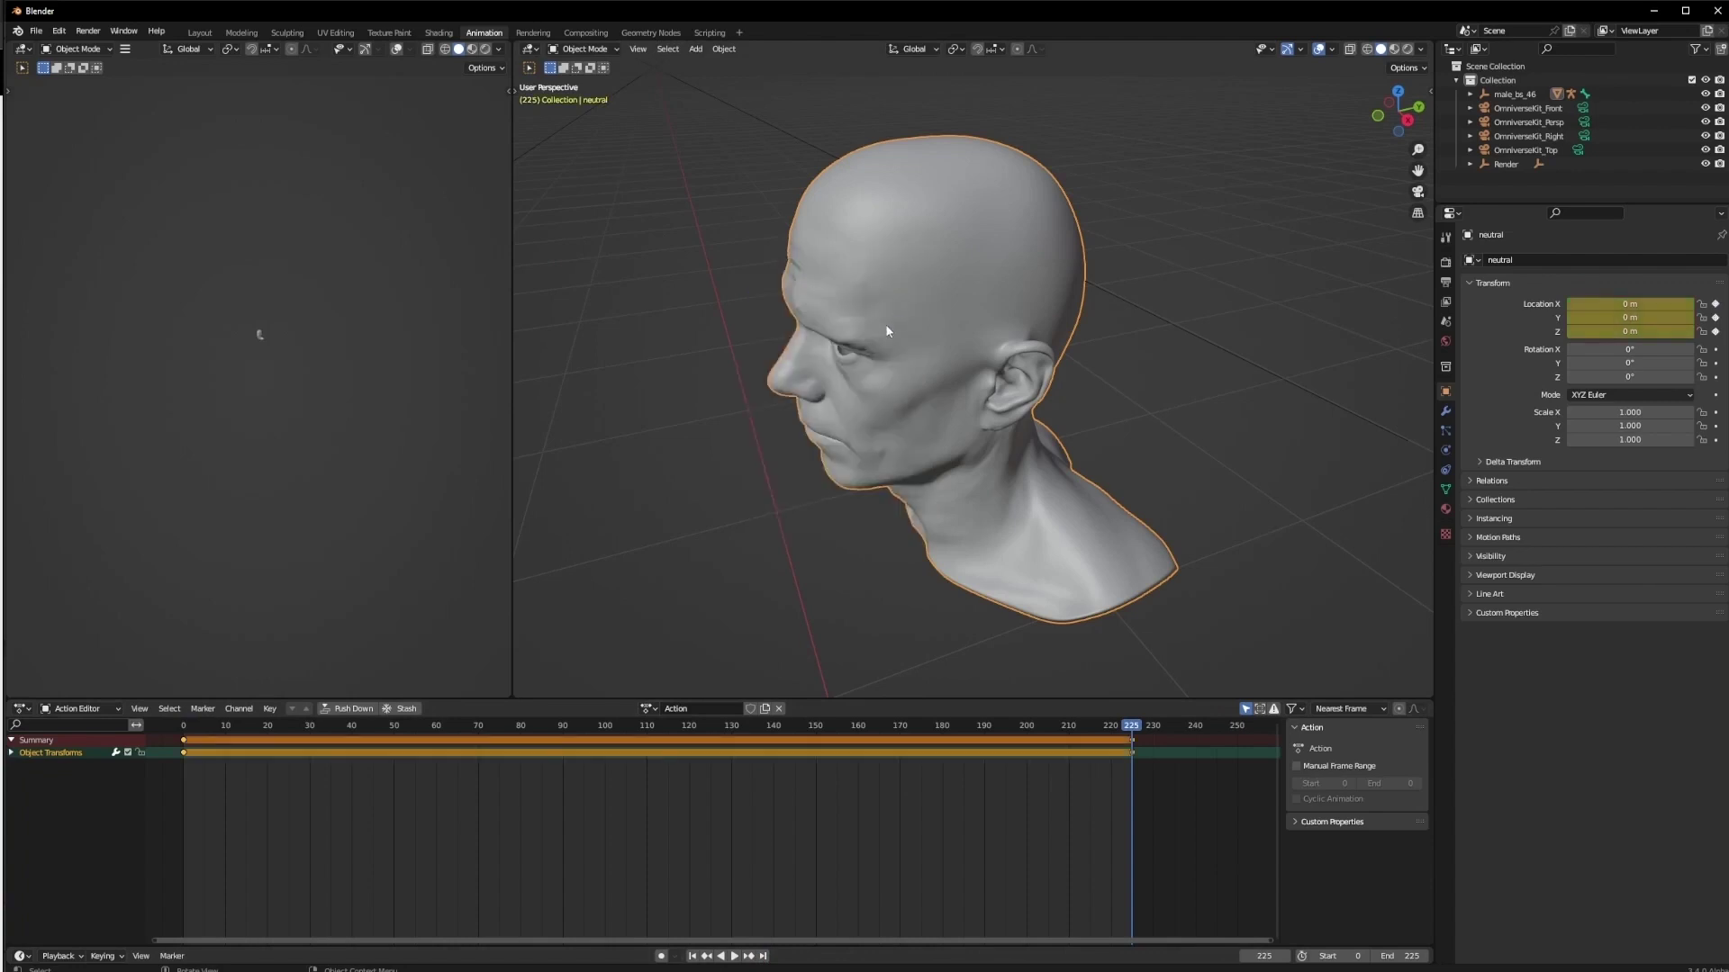
Rename the action to A2F_animation.
left_click(676, 709)
type("My")
type("A")
key("BackSpace")
key("BackSpace")
key("BackSpace")
type("A2F_animation")
key("Return")
left_click(37, 32)
Start an FBX export limited to selected objects with Armature and Mesh object types.
mouse_move(105, 234)
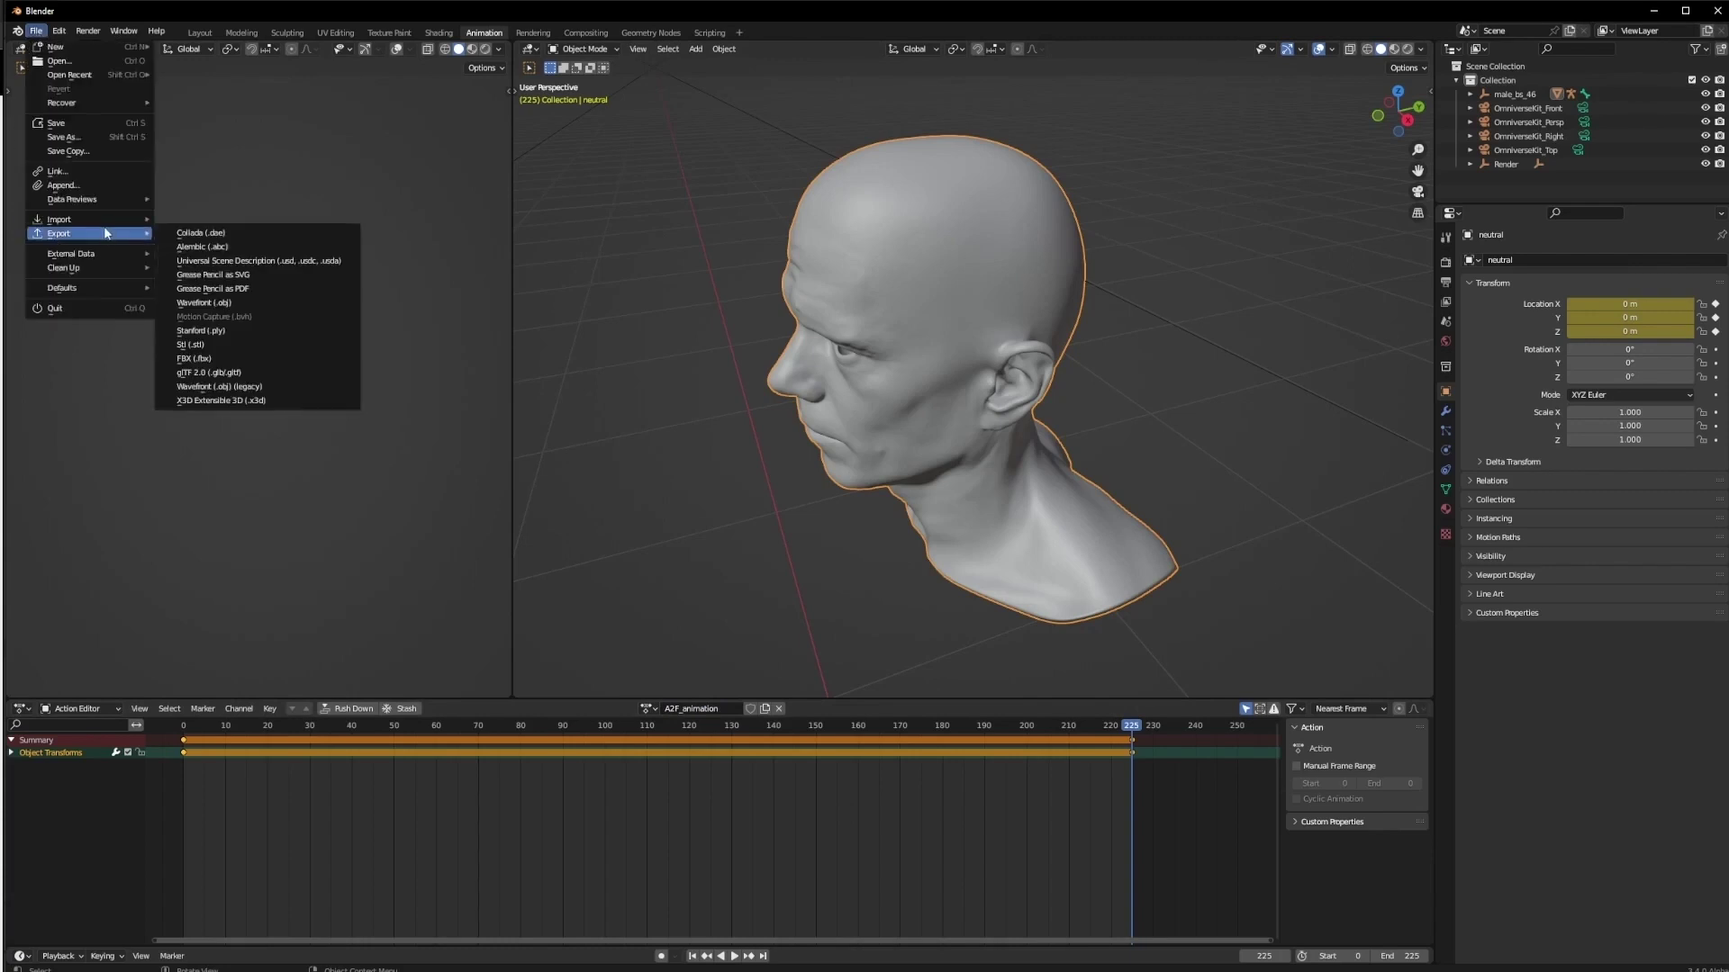
left_click(218, 359)
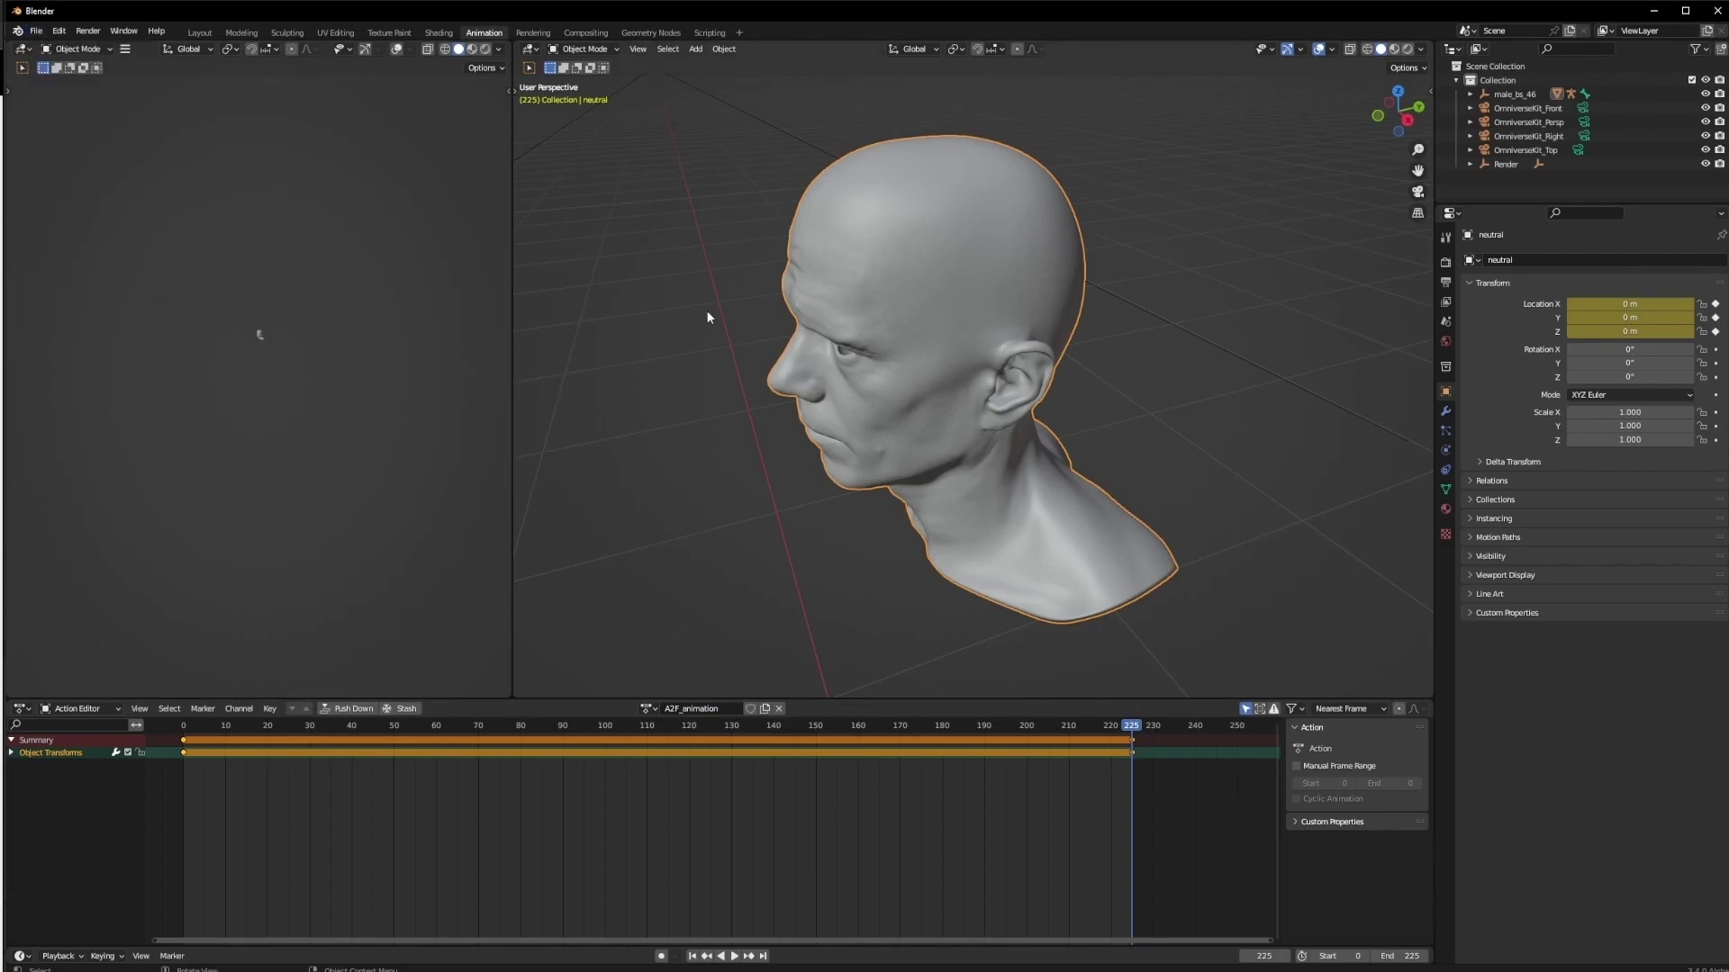
left_click(36, 30)
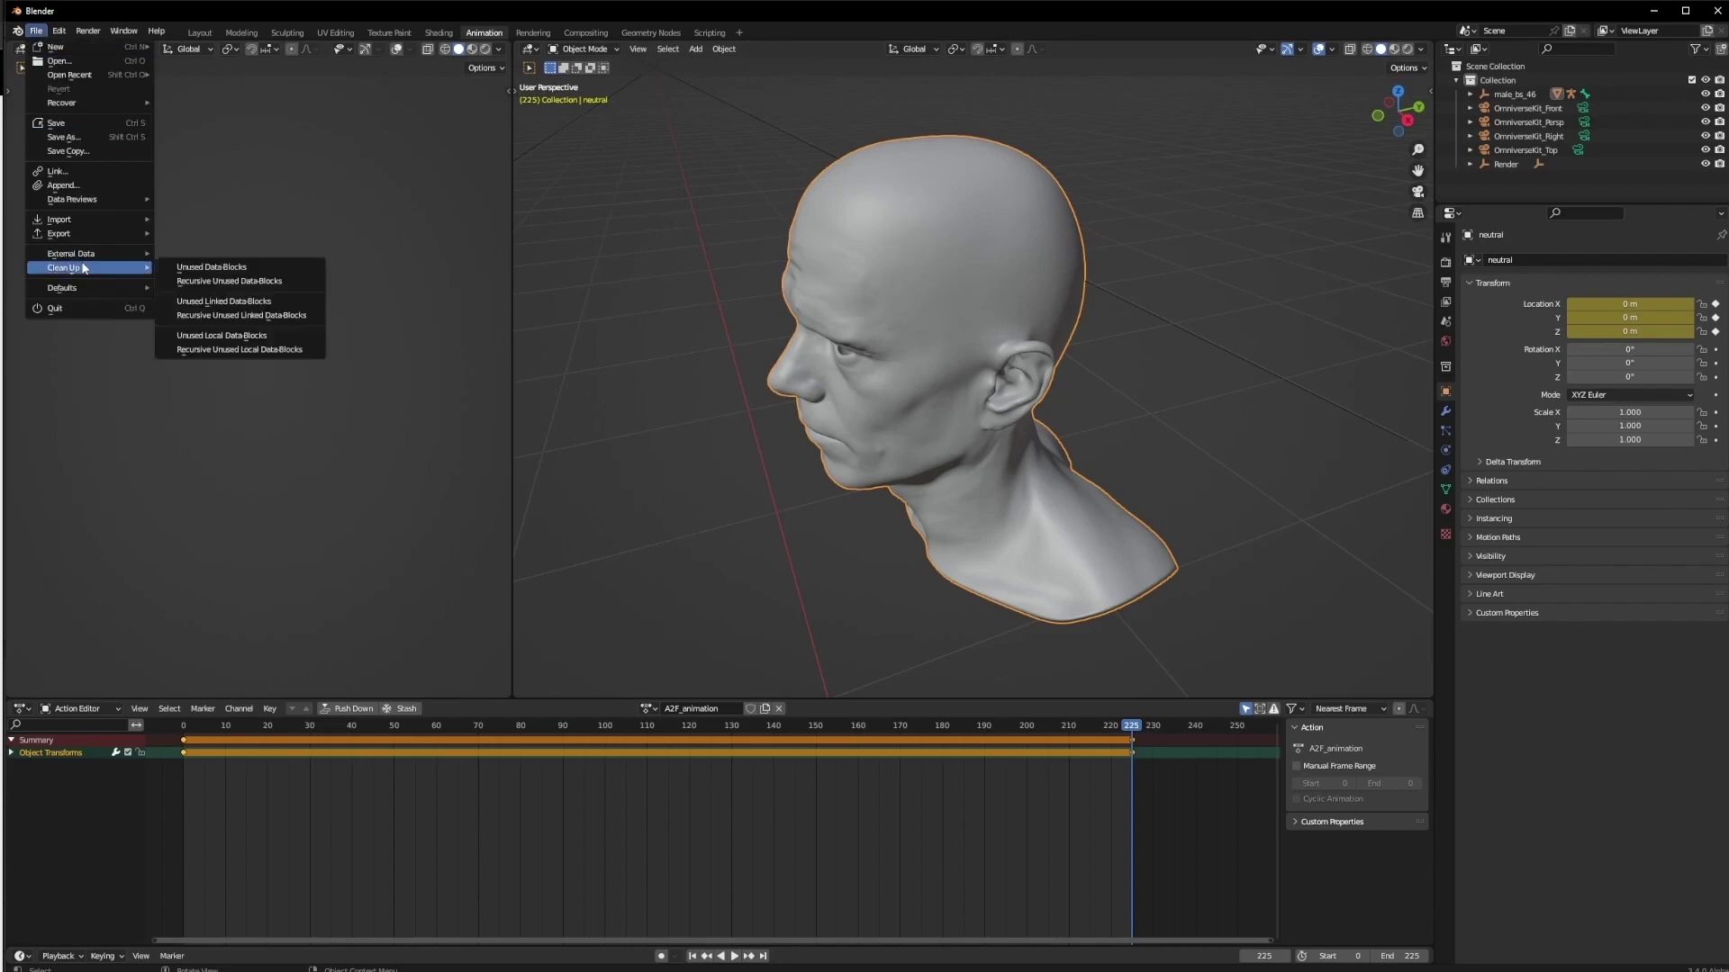
mouse_move(90, 233)
left_click(216, 358)
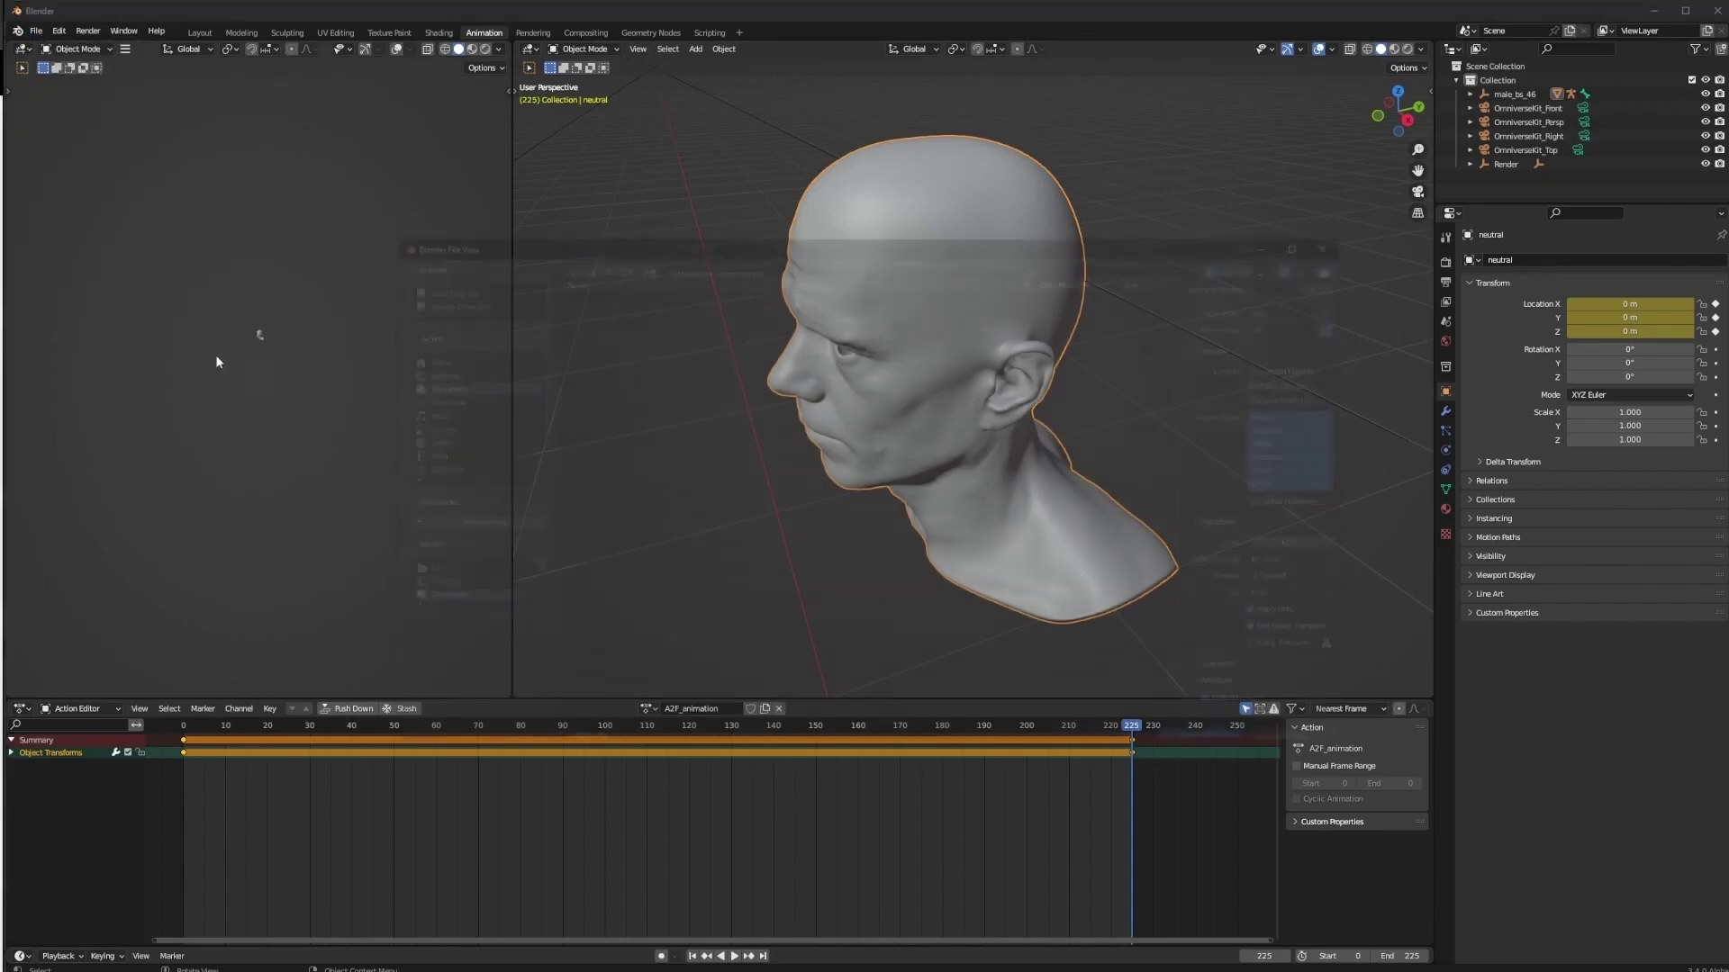
left_click_drag(959, 245, 910, 165)
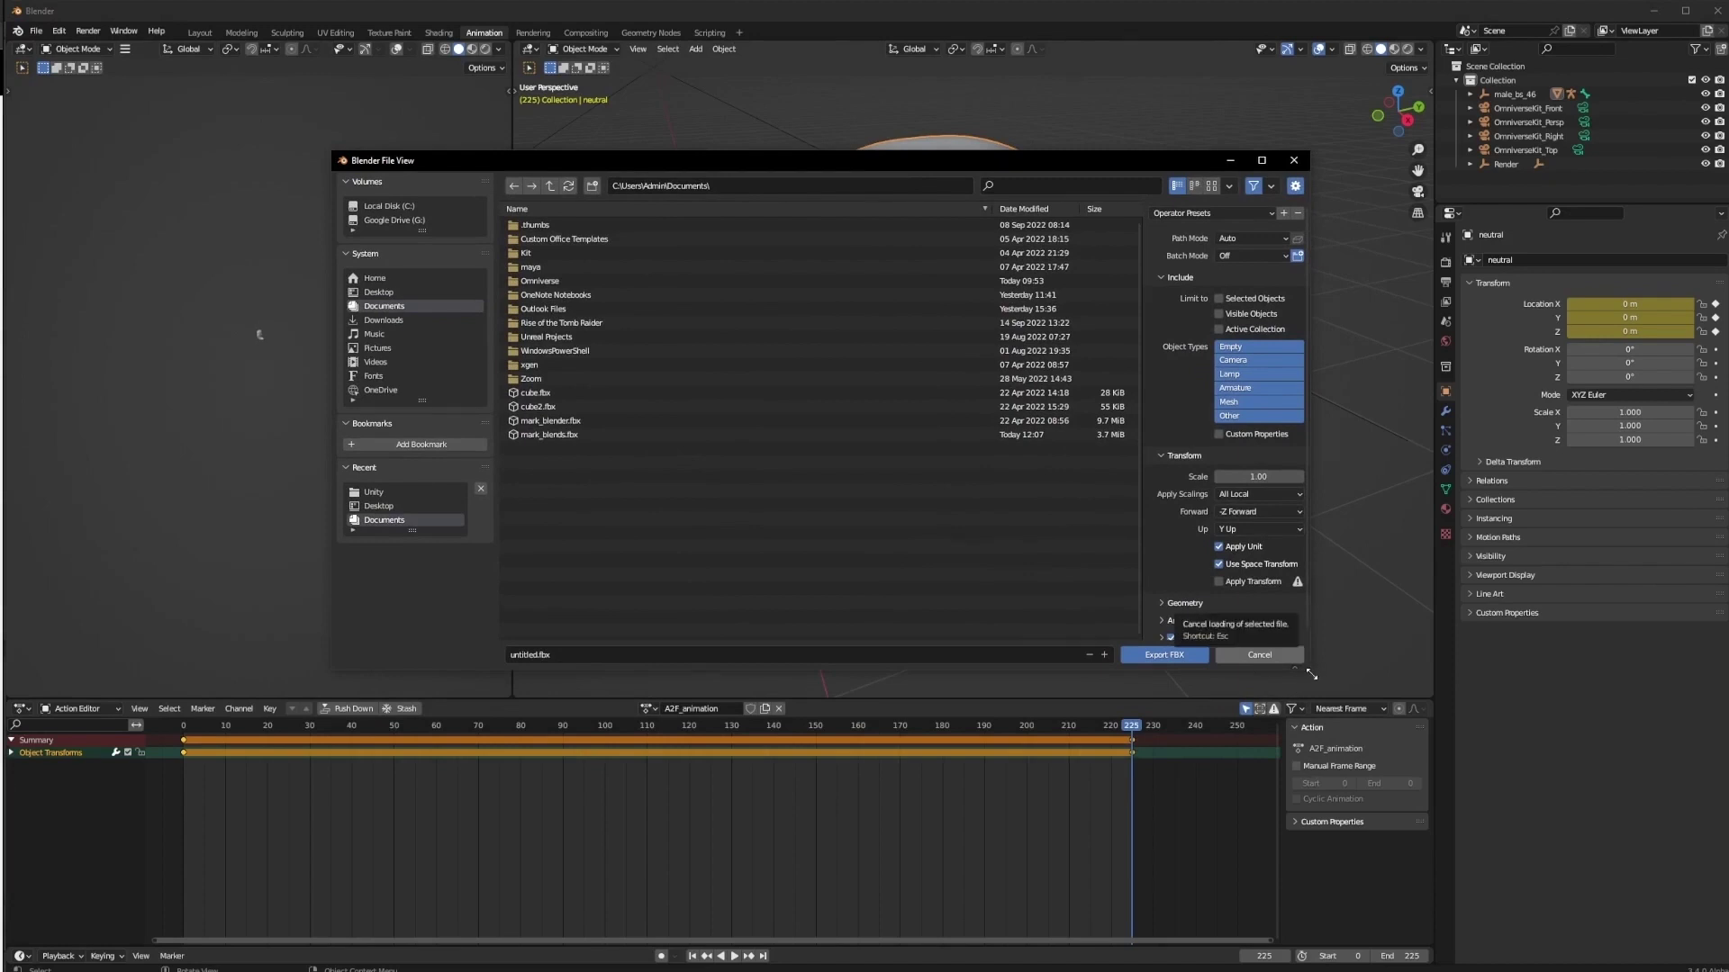
left_click_drag(1303, 673, 1370, 709)
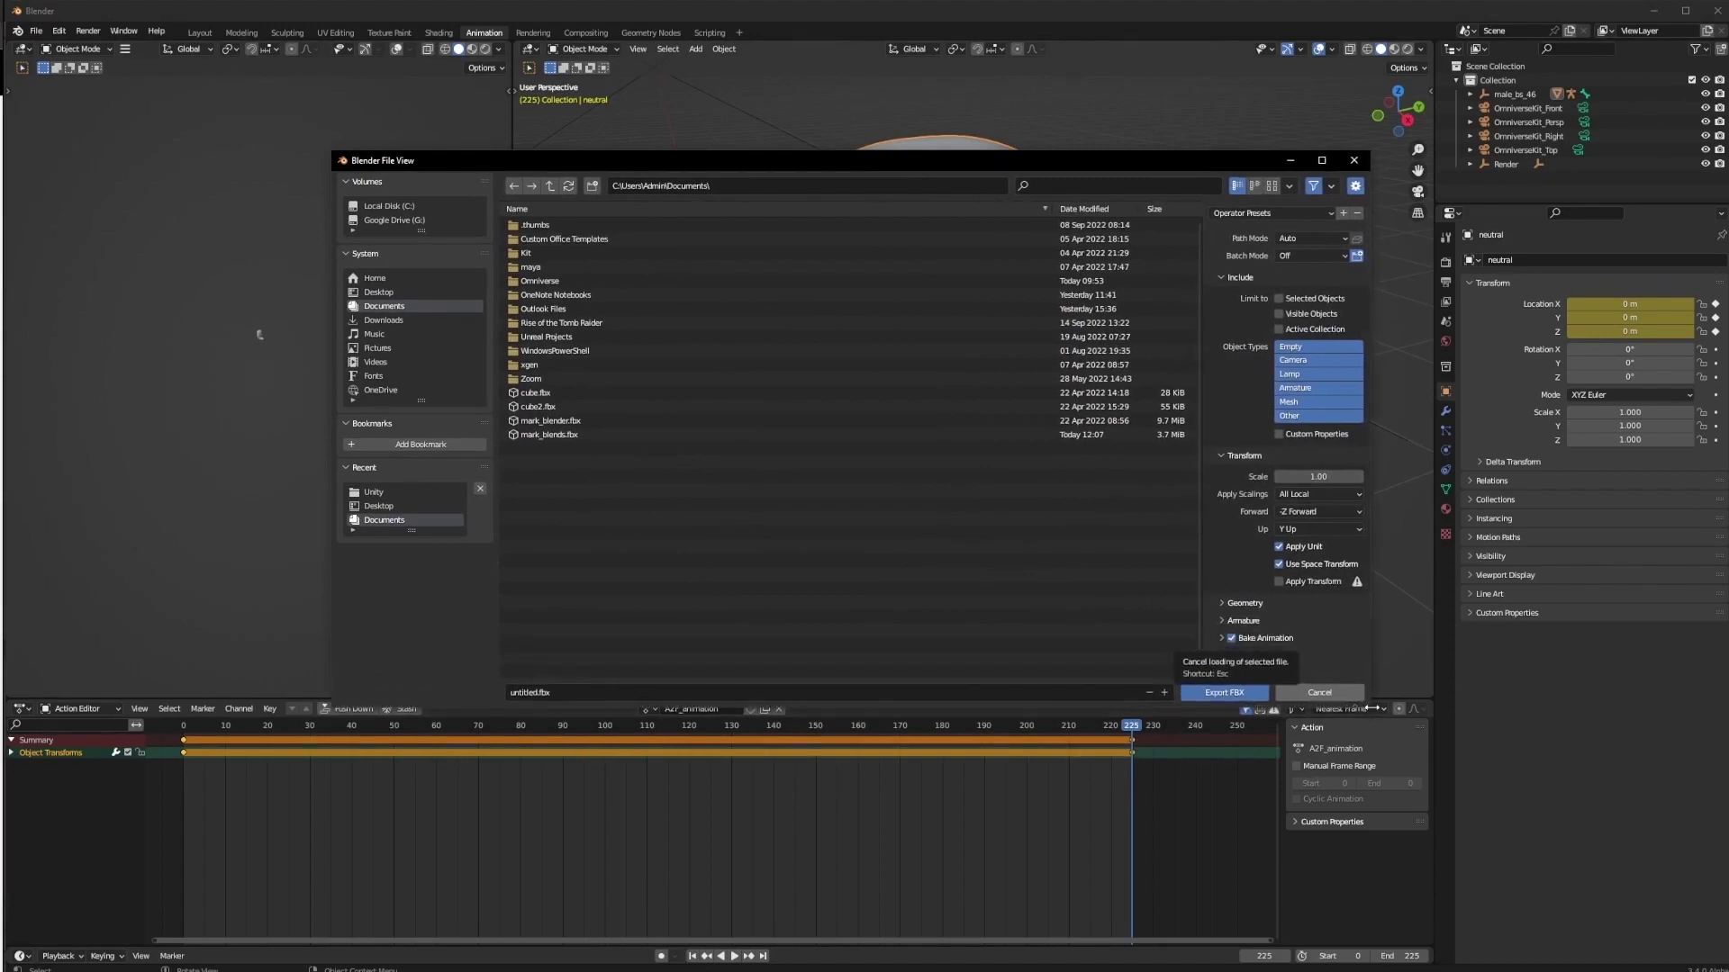
left_click(1310, 401)
left_click(1306, 388, "shift")
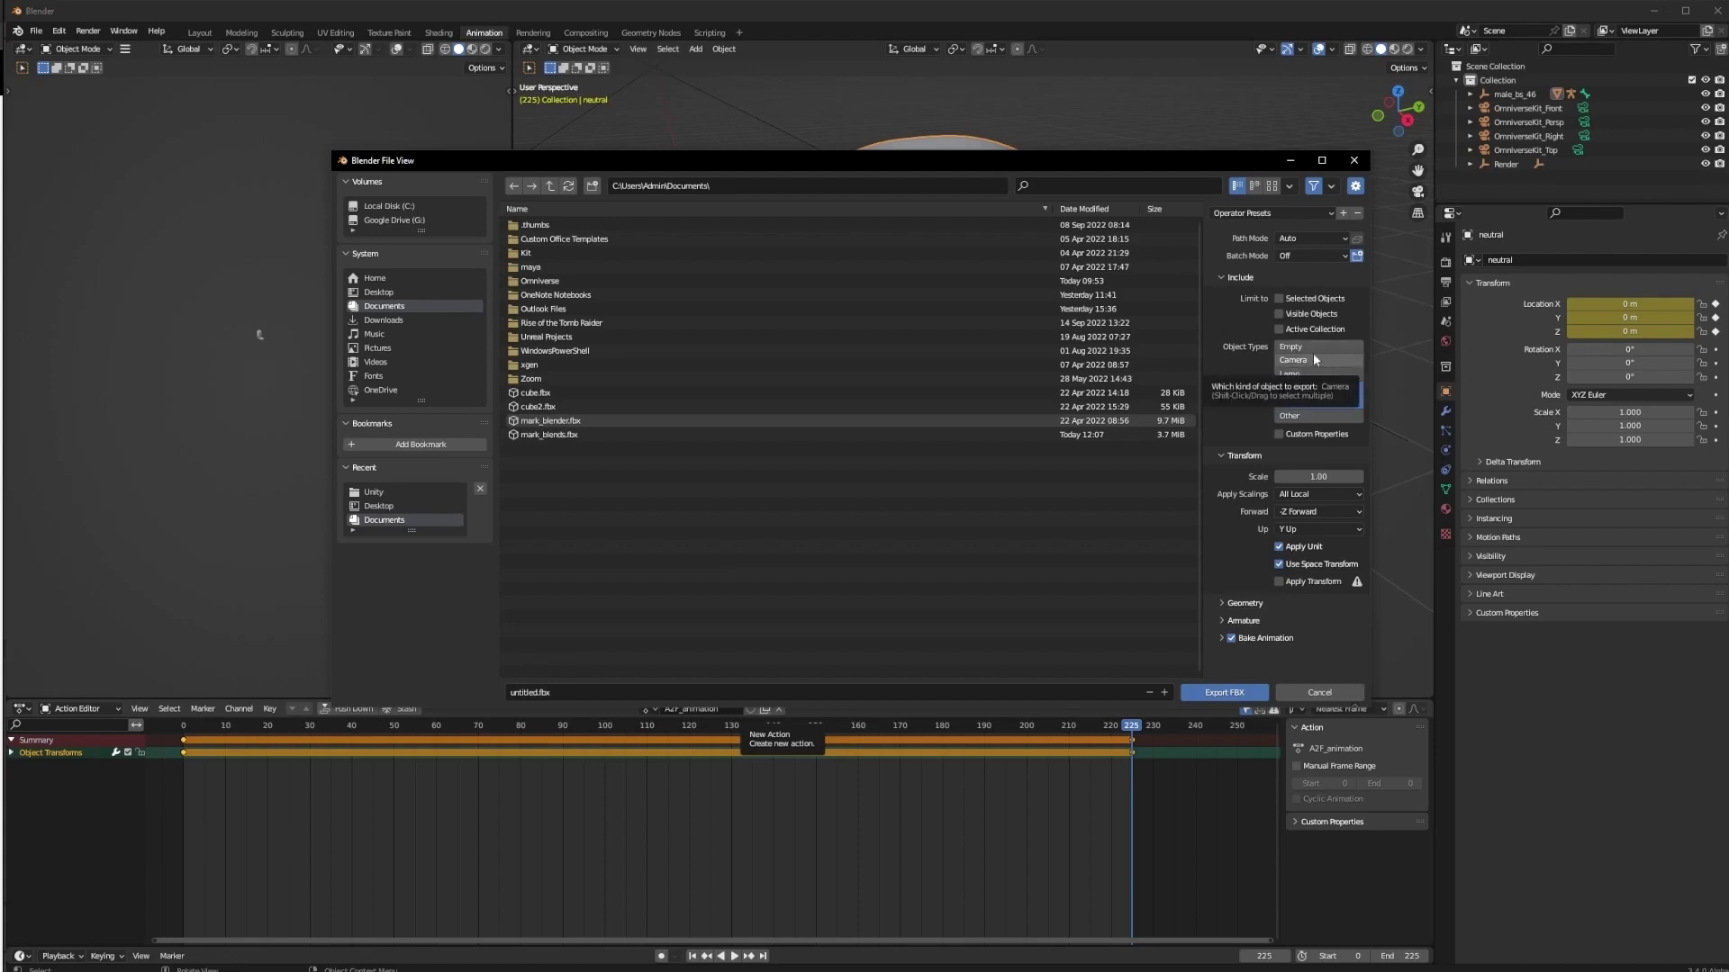
left_click(1321, 300)
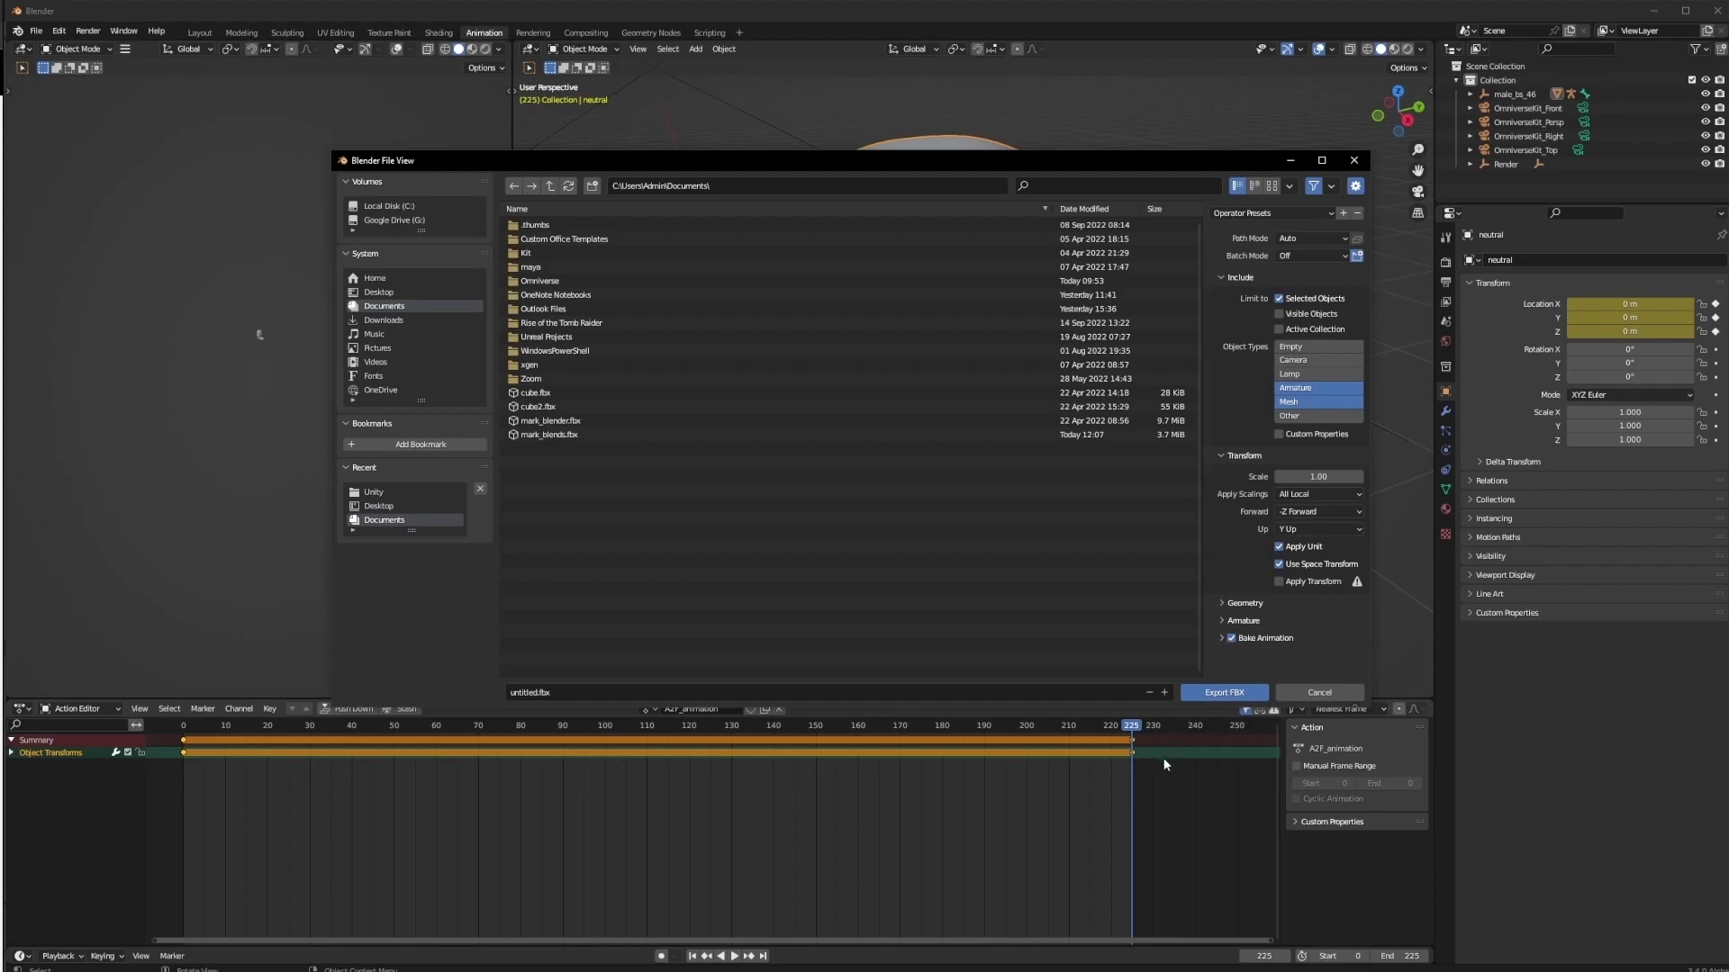
Export it as unity_a2f_bsanim.fbx into Desktop\A2F CharSetup Demo\Unity.
left_click(379, 292)
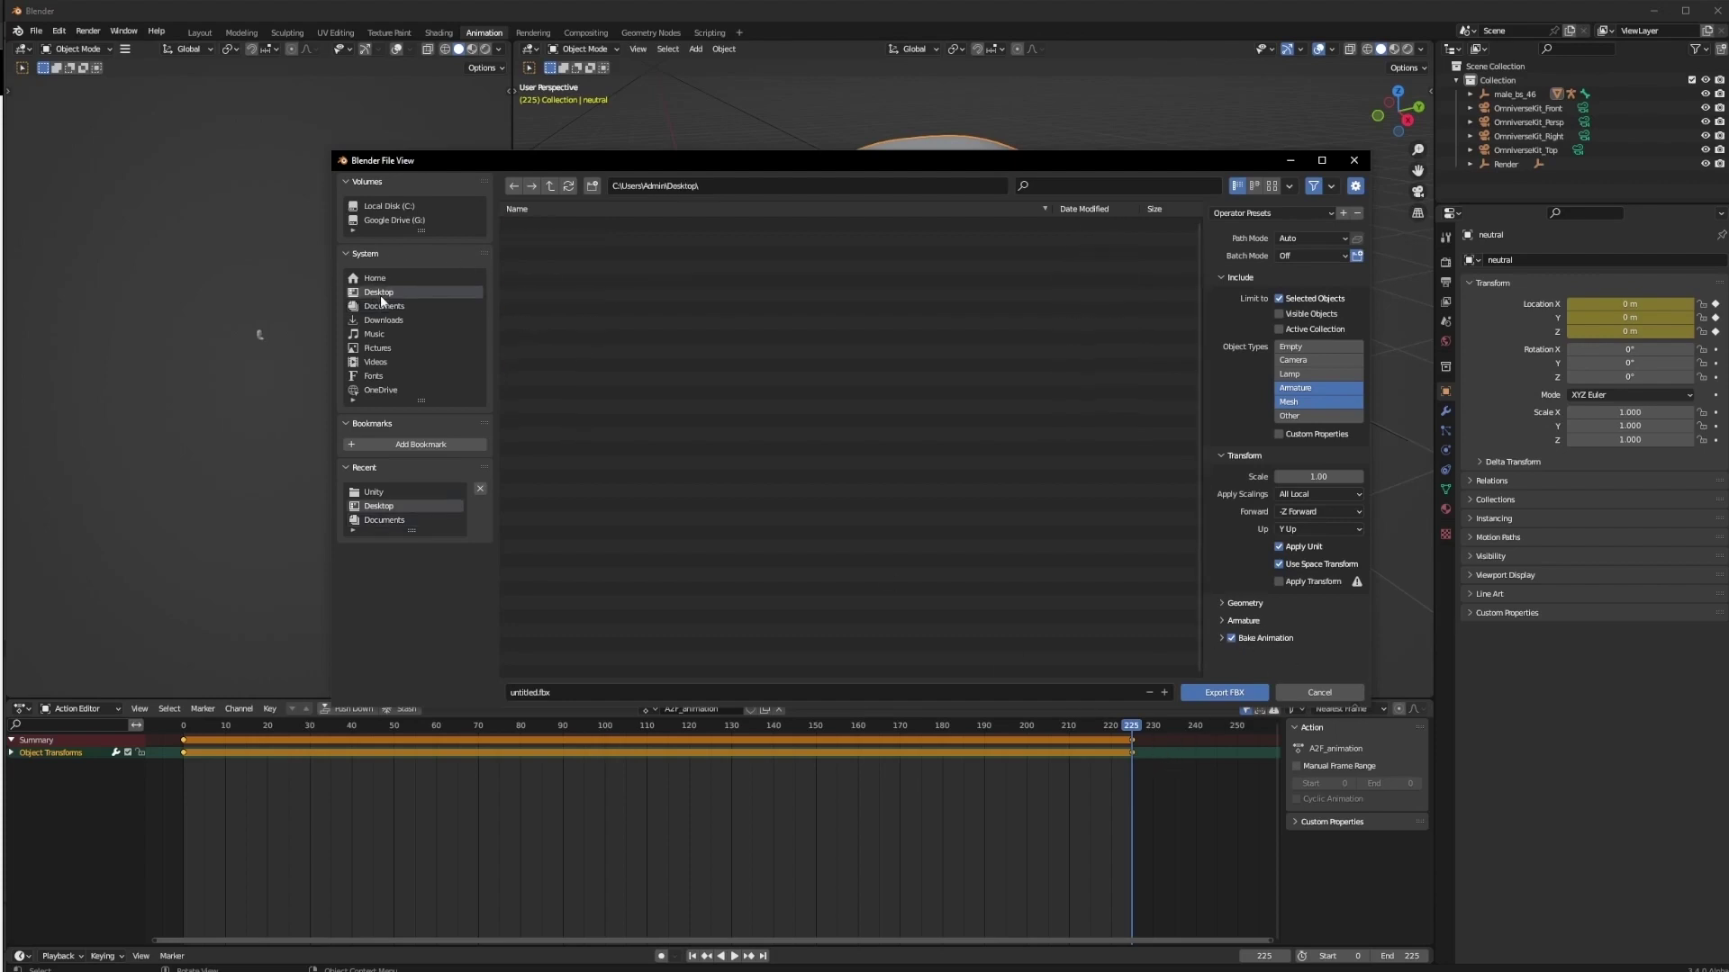
double_click(549, 239)
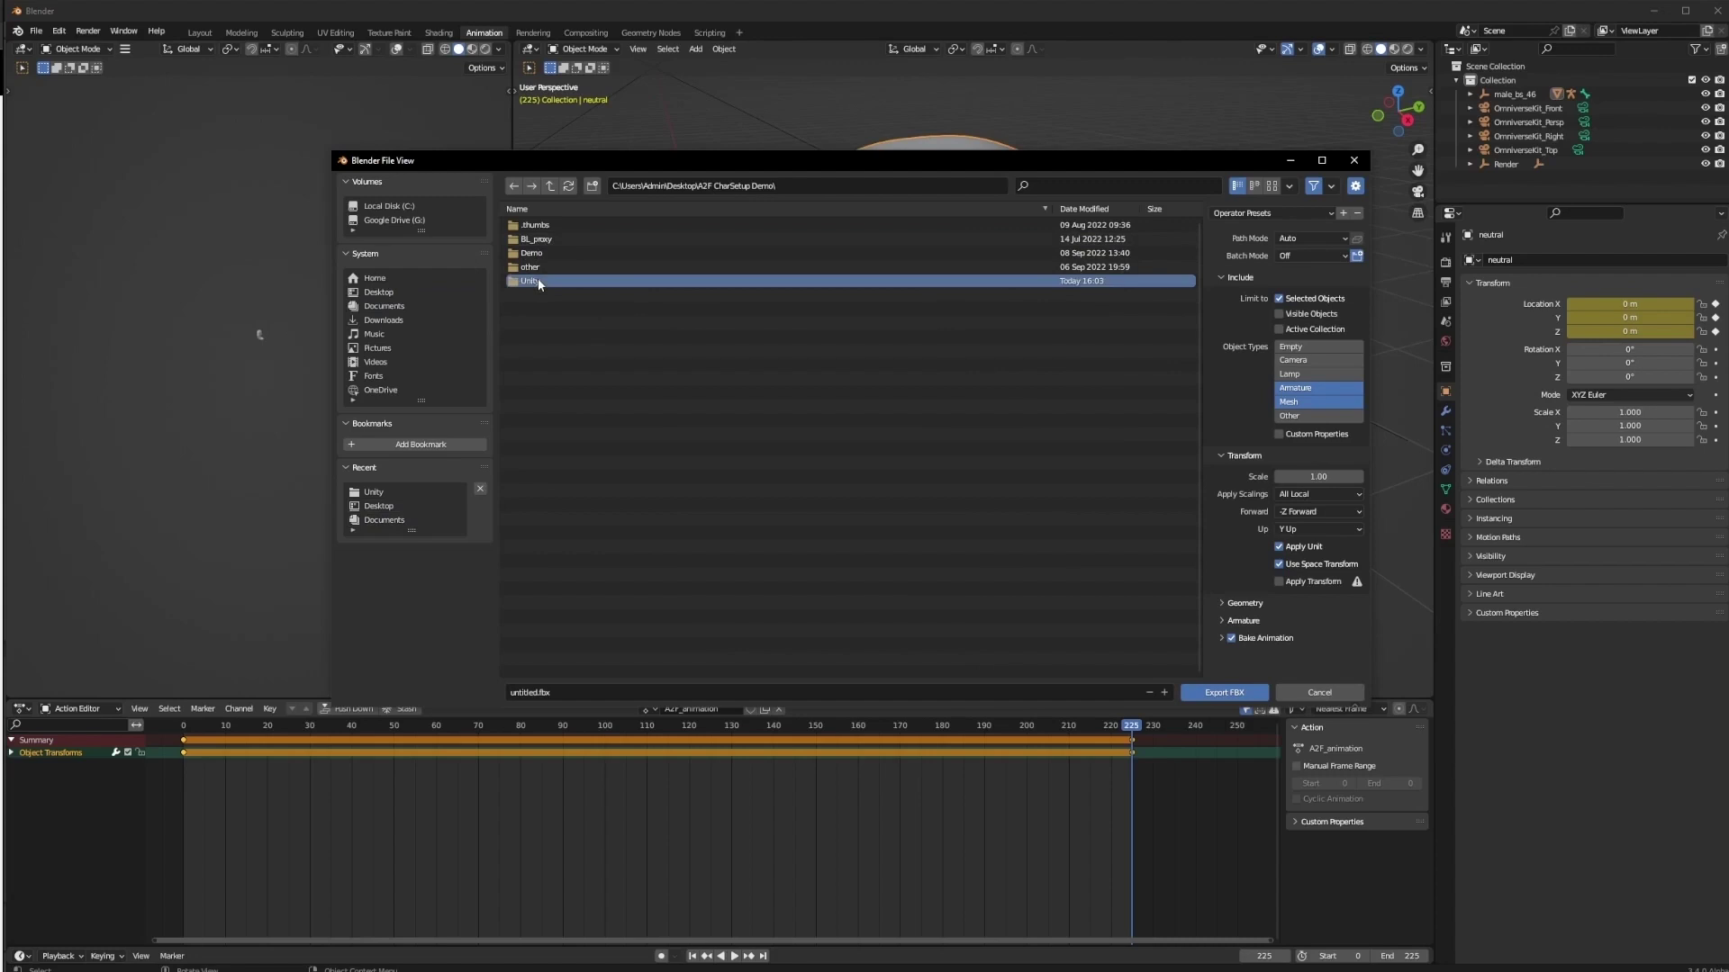
double_click(538, 280)
left_click(532, 693)
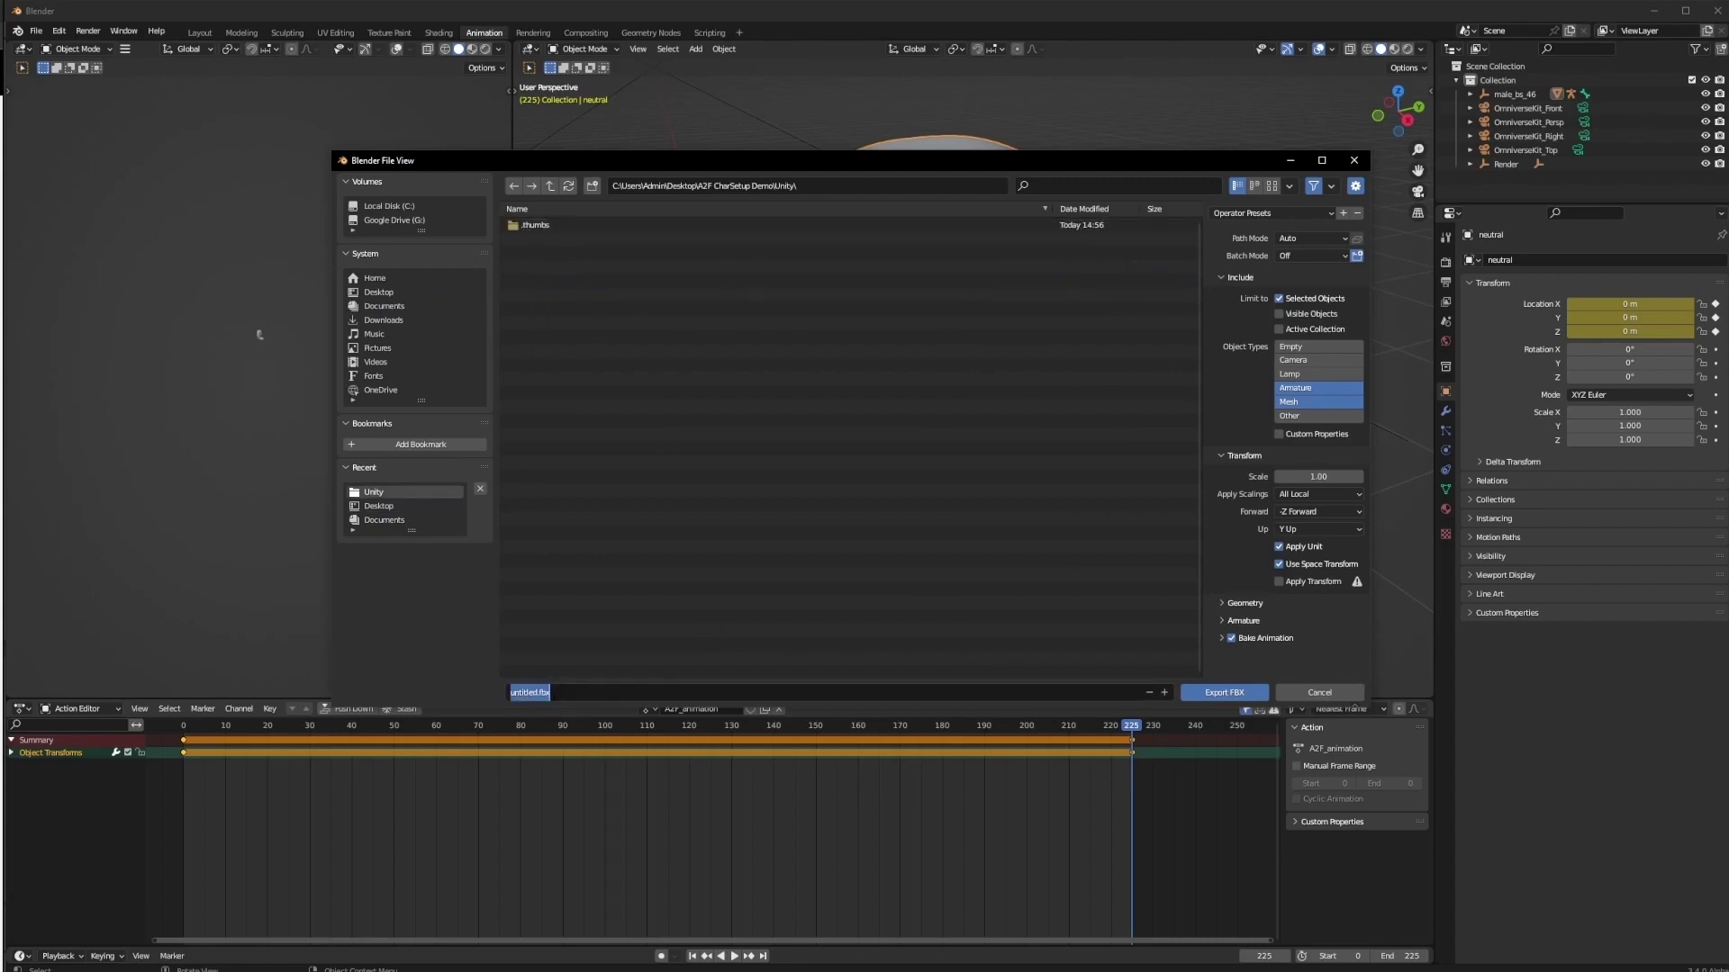
type("unity_a2f_bsanim")
left_click(1199, 693)
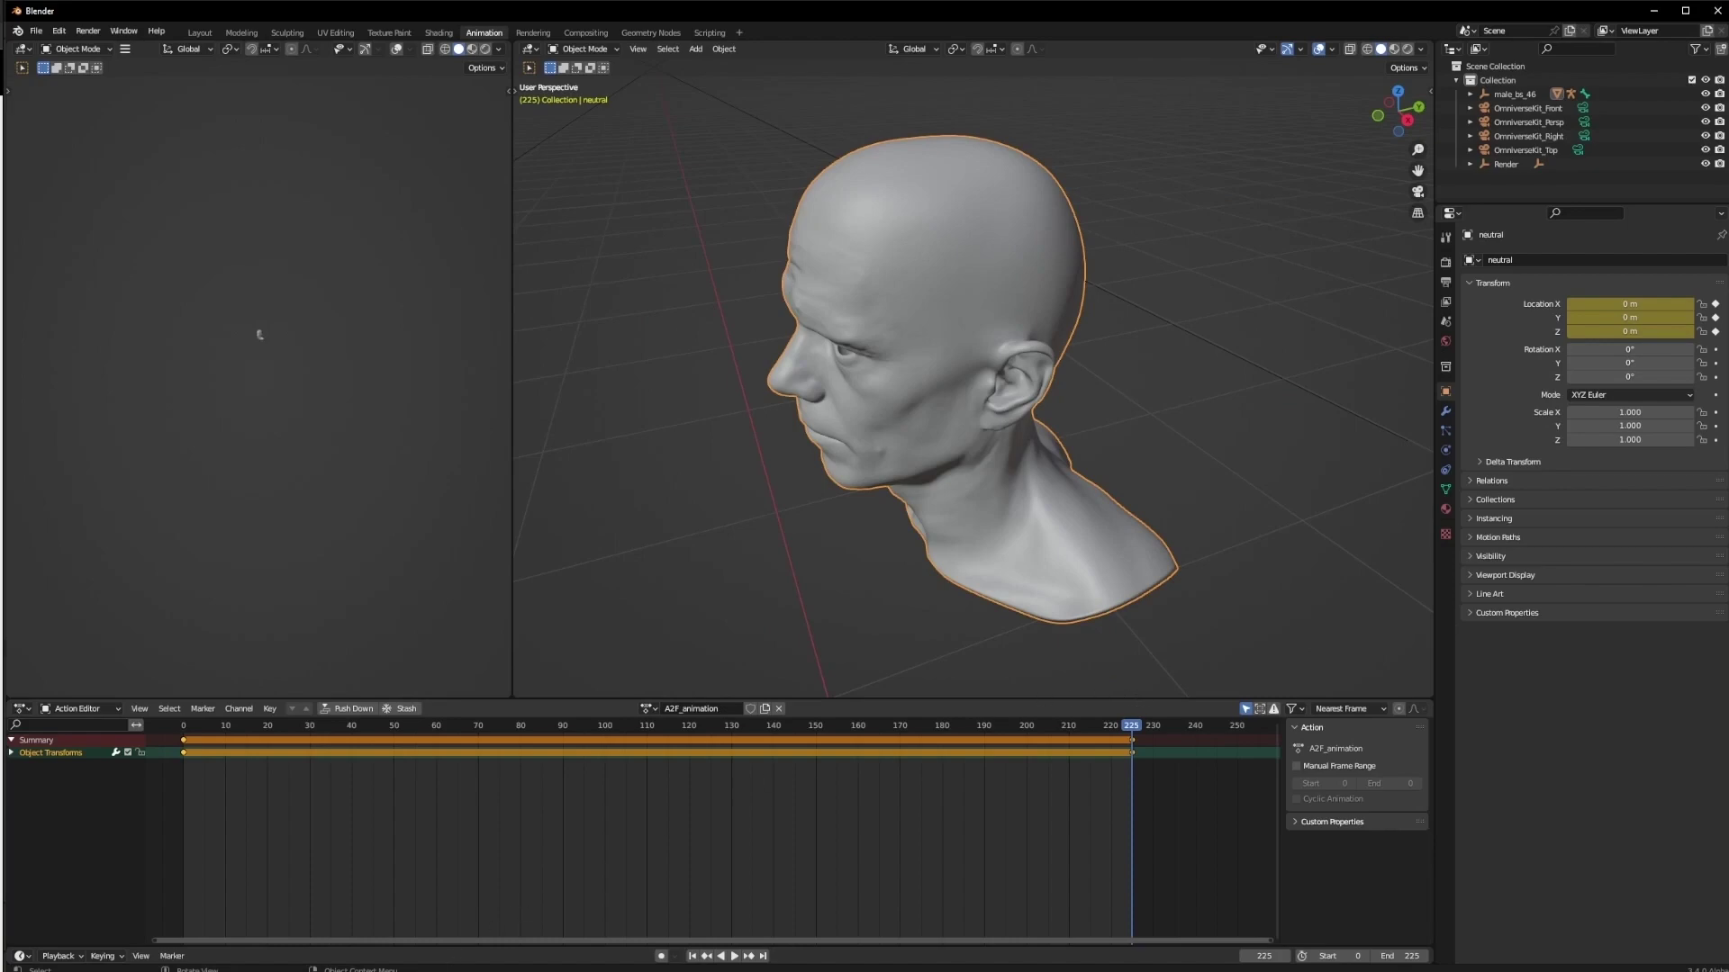
In Unity, close the Animation window and delete mark_anim from the Hierarchy.
mouse_move(358, 969)
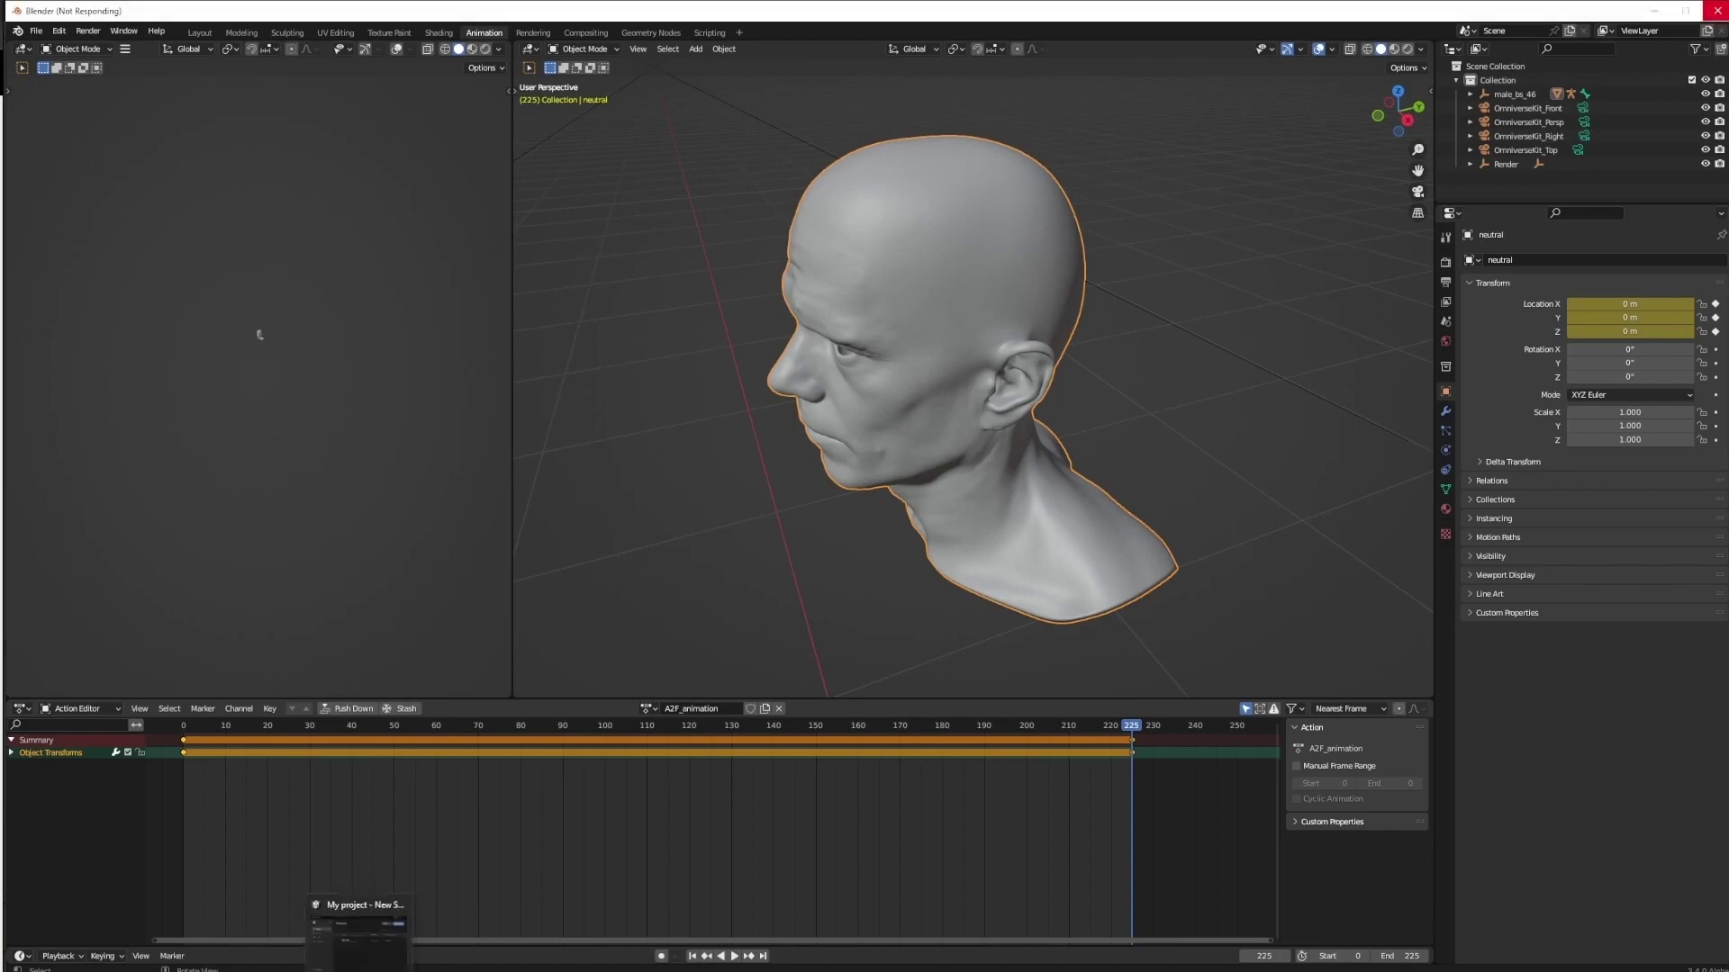
left_click(359, 936)
left_click(1644, 332)
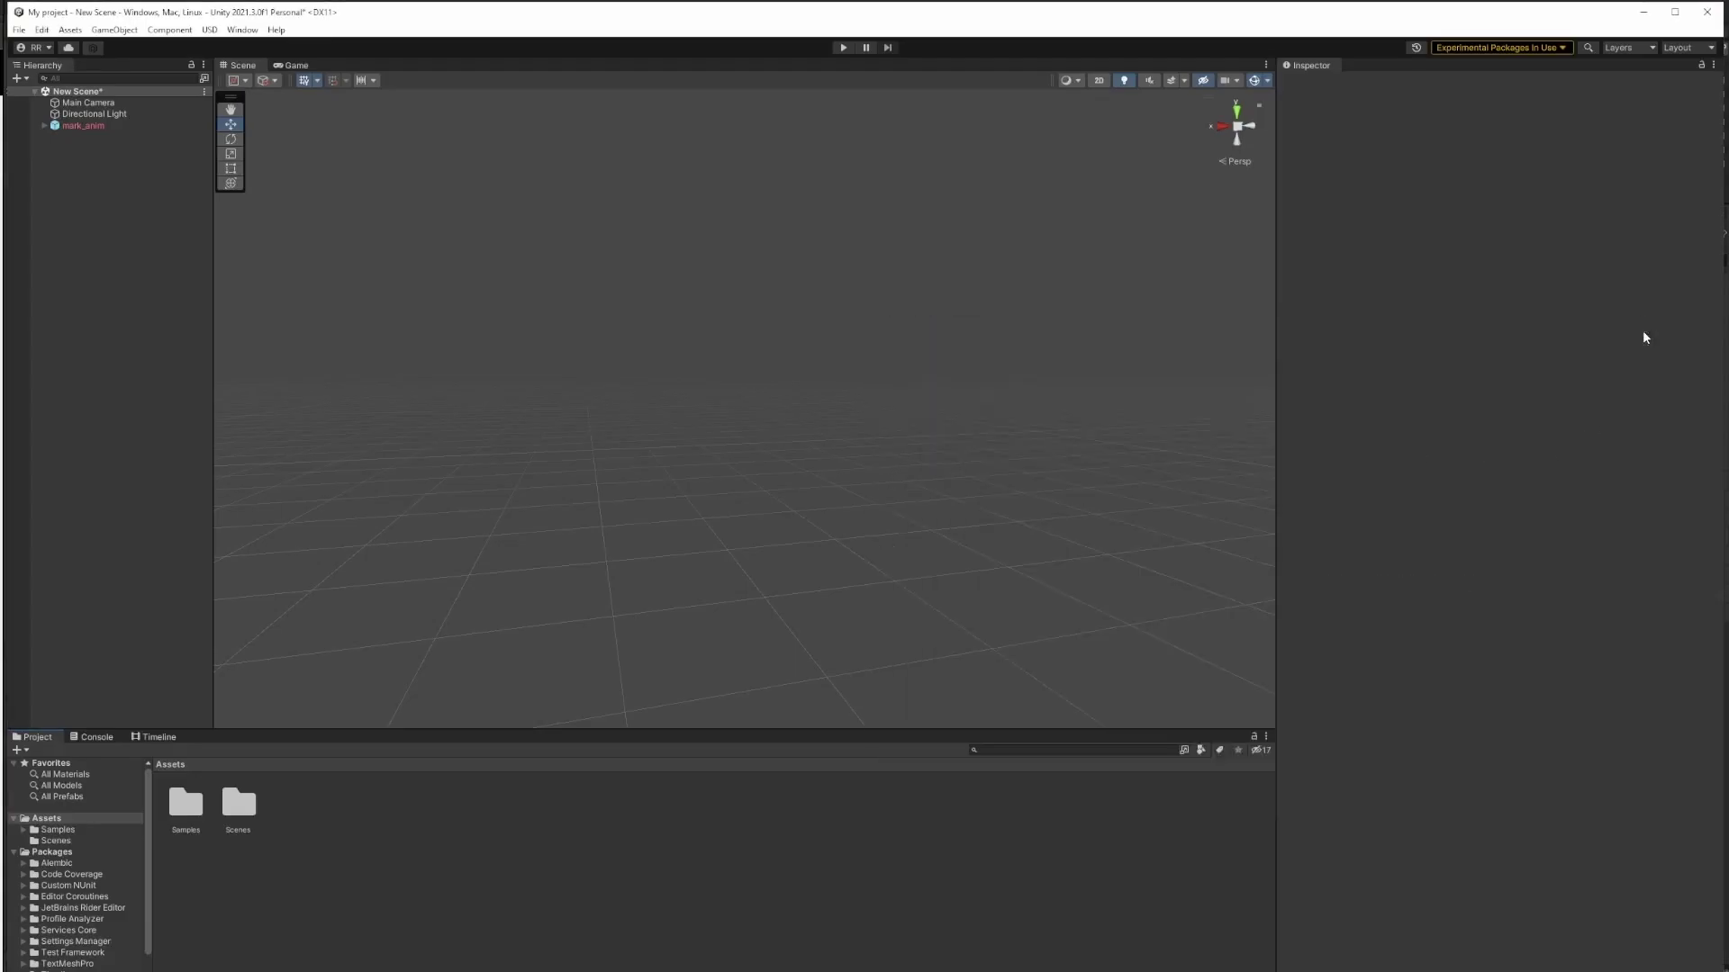
left_click(101, 126)
key("Delete")
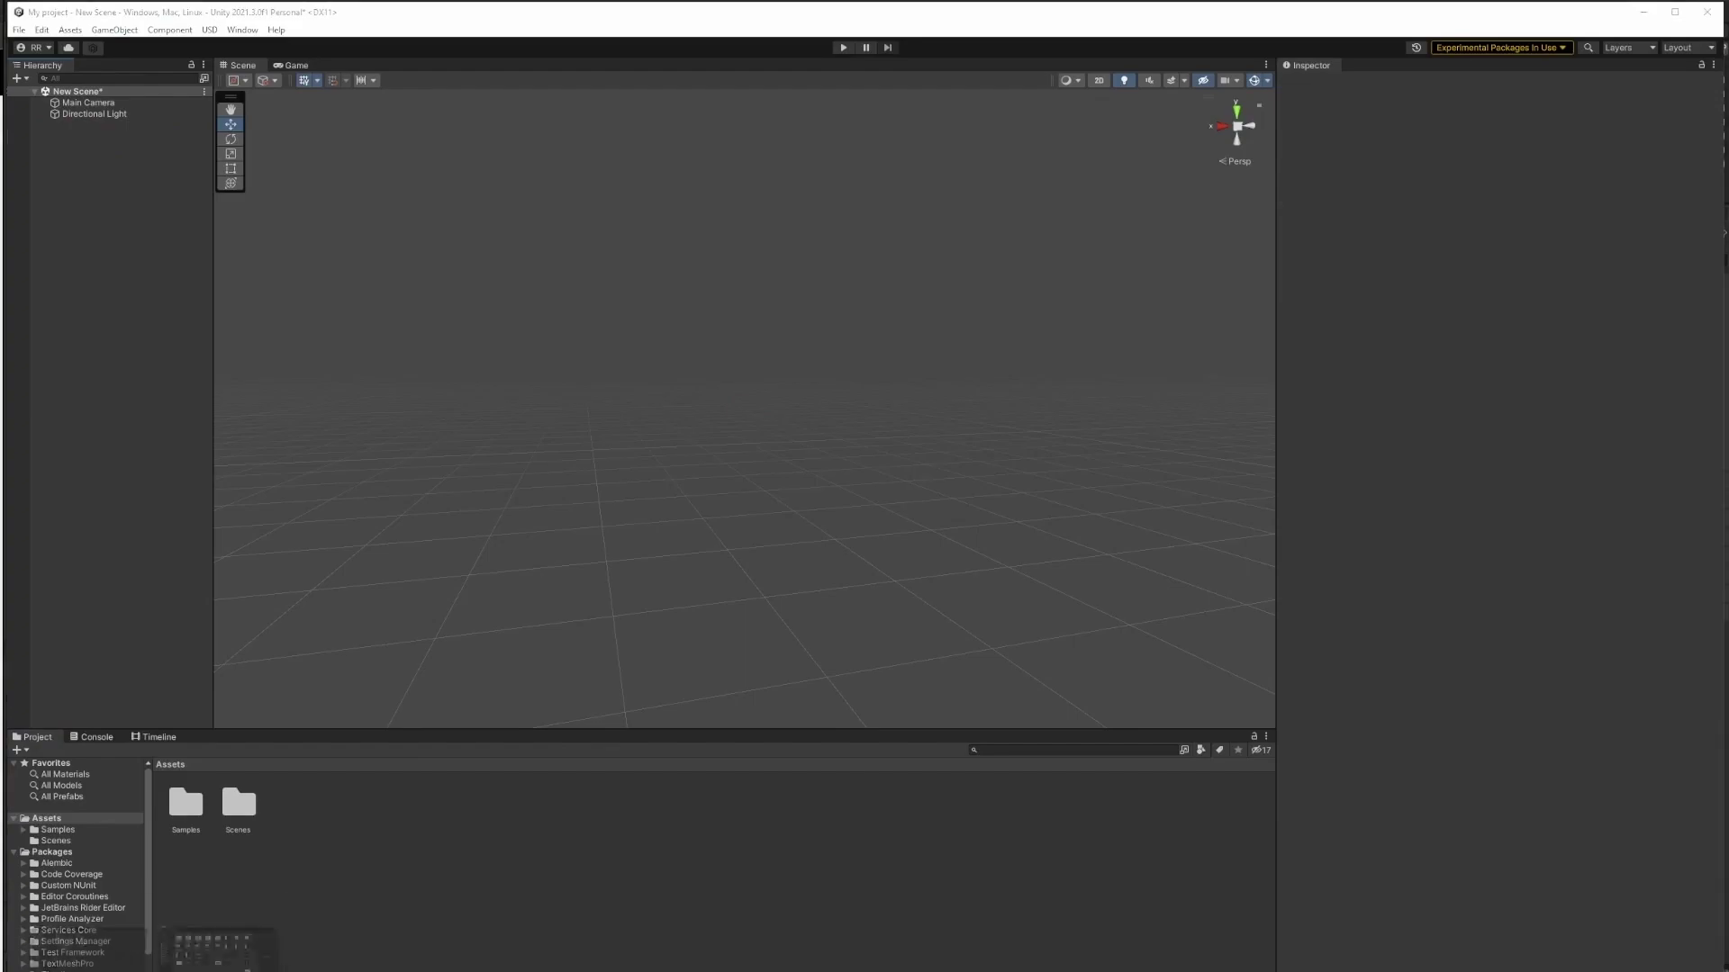
Drag unity_a2f_bsanim.fbx from the Explorer folder into the Project panel's Assets.
left_click(219, 937)
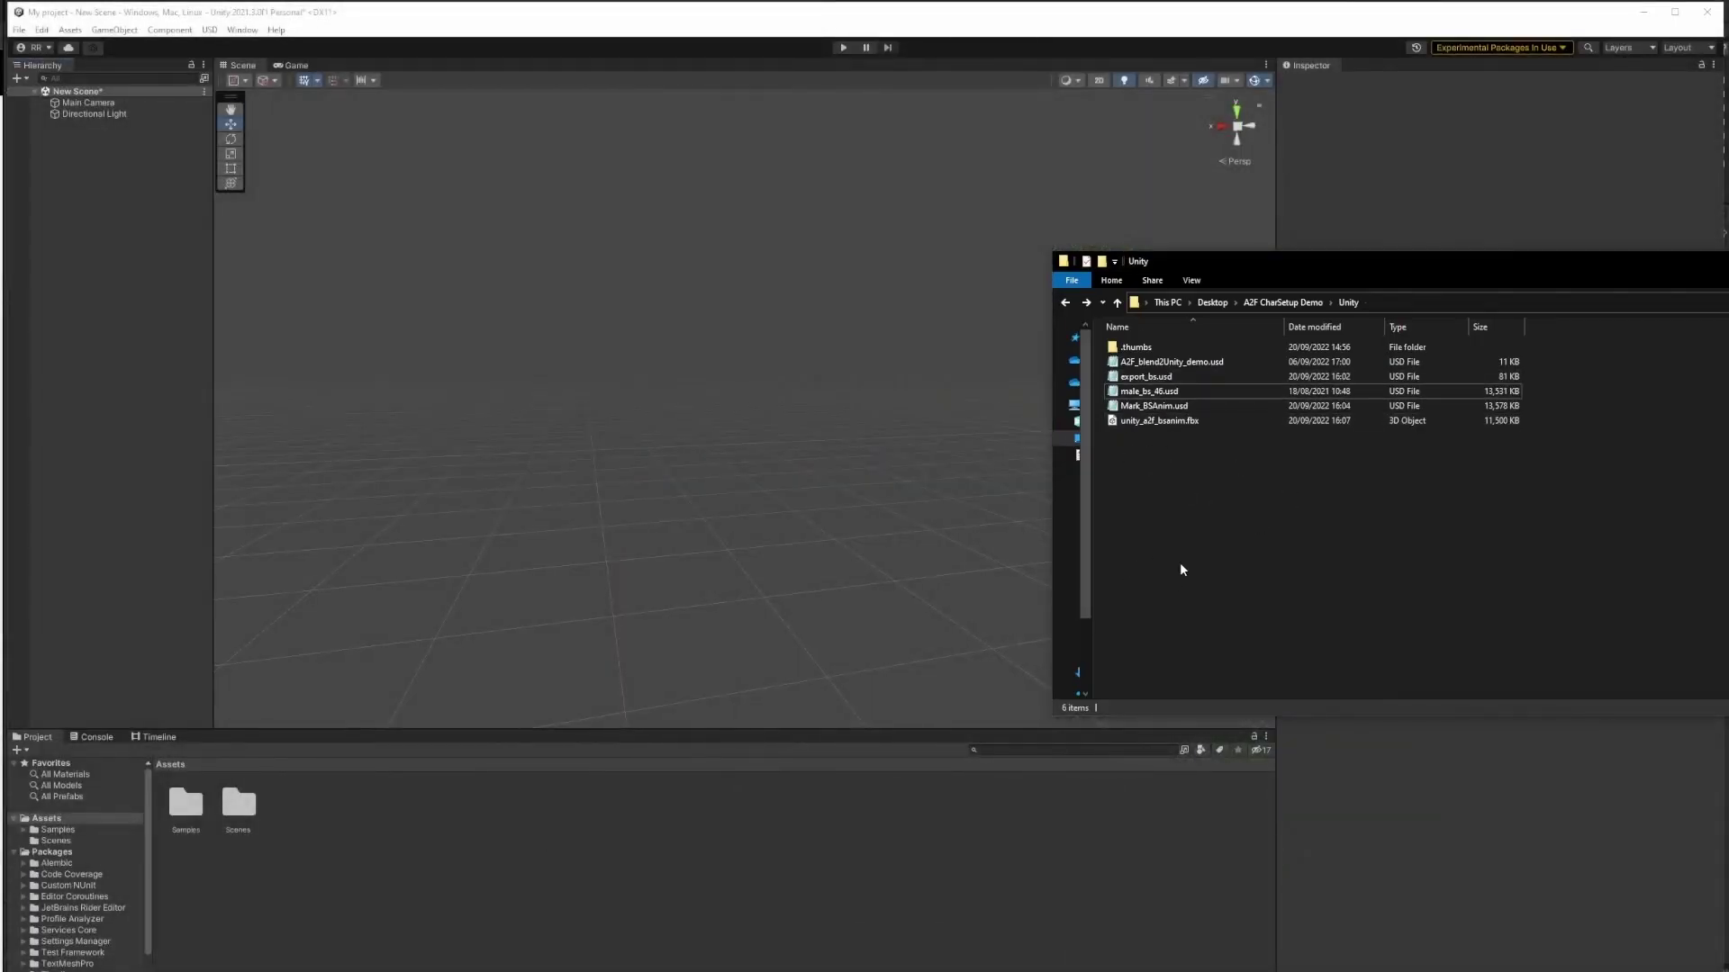
left_click(1194, 421)
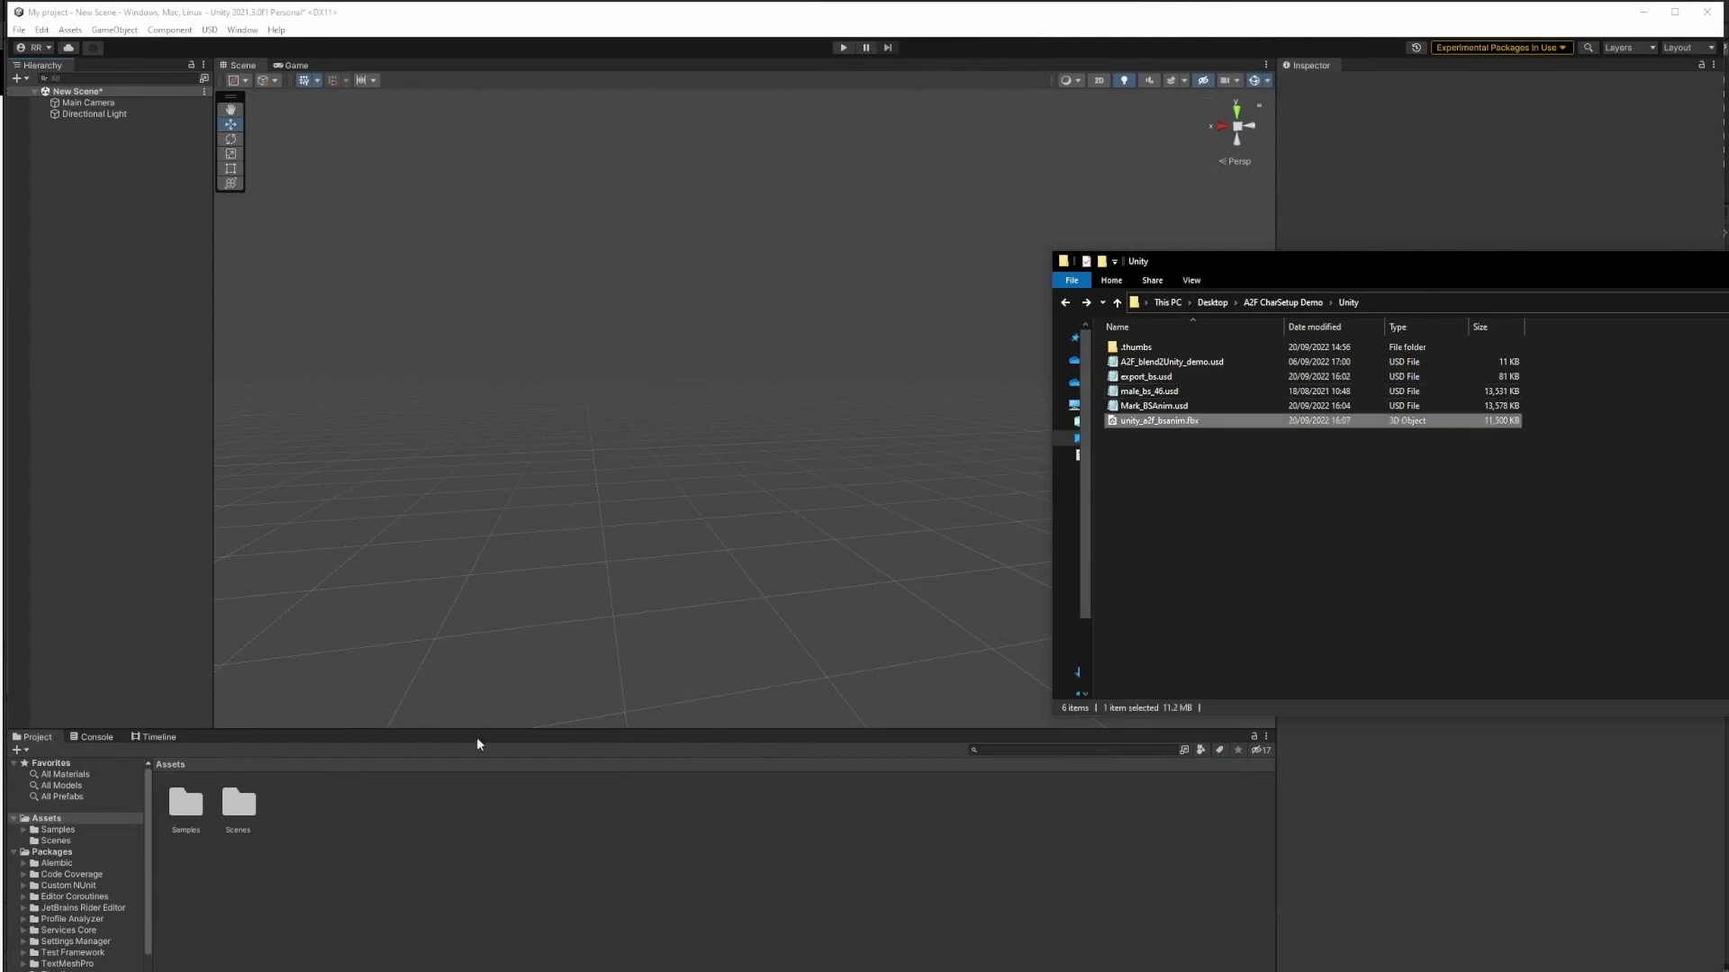
left_click_drag(1125, 423, 335, 830)
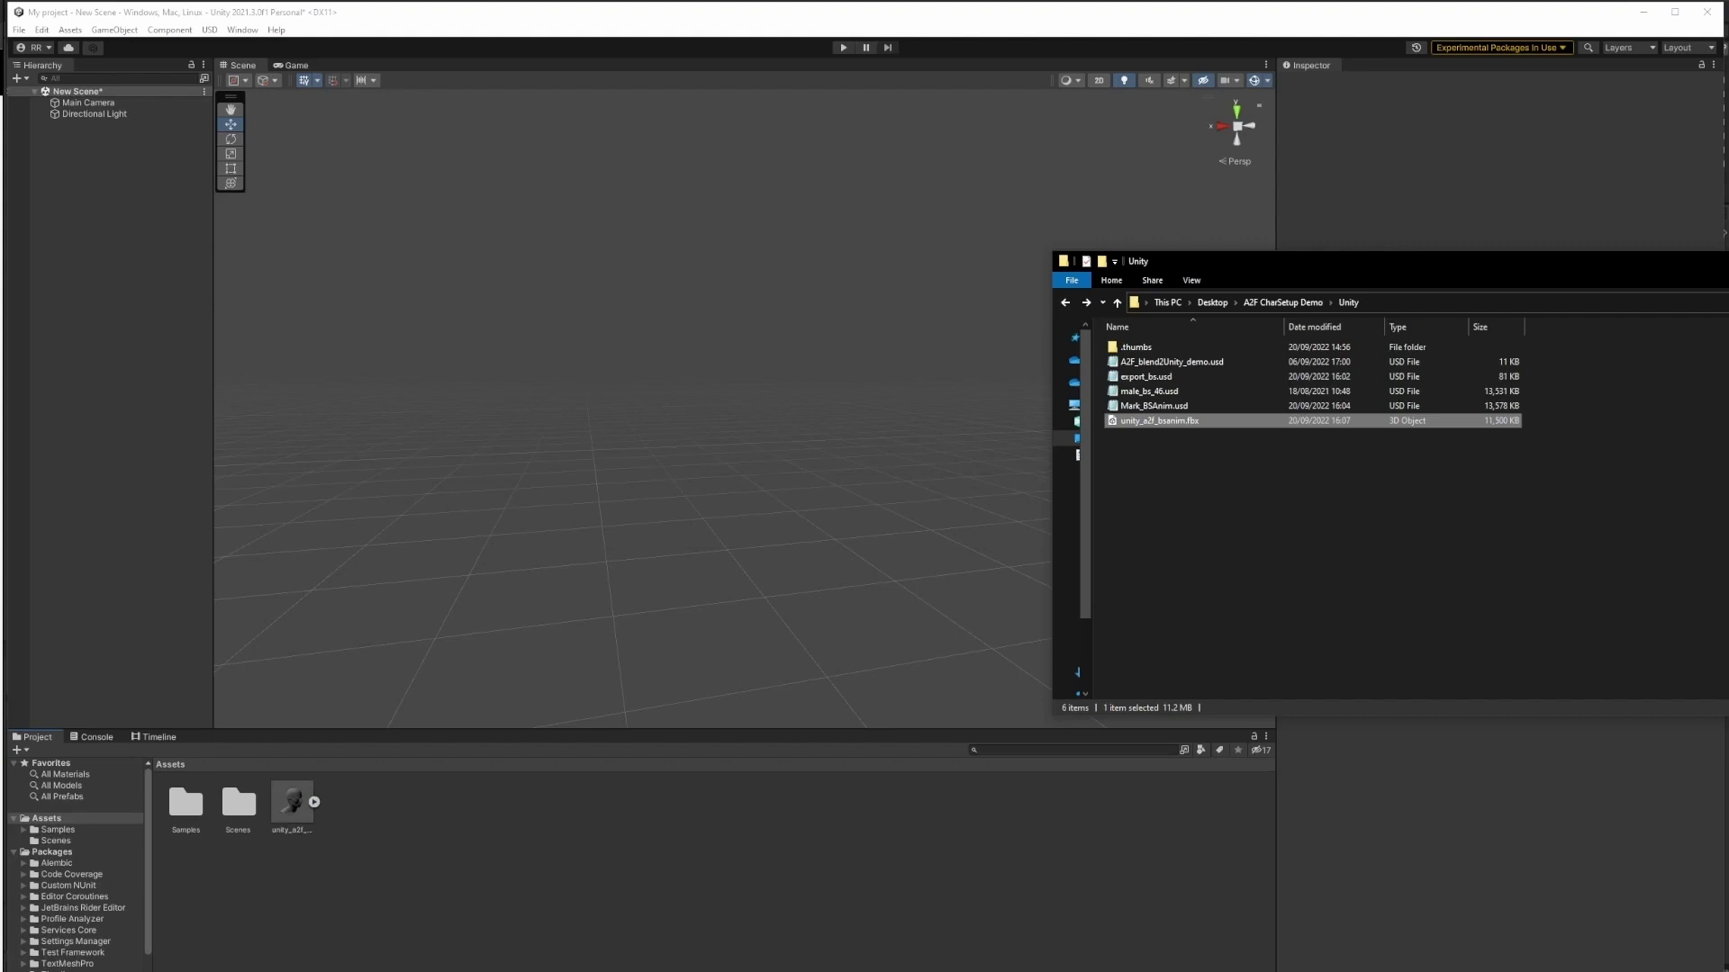
key("super+Down")
left_click(292, 806)
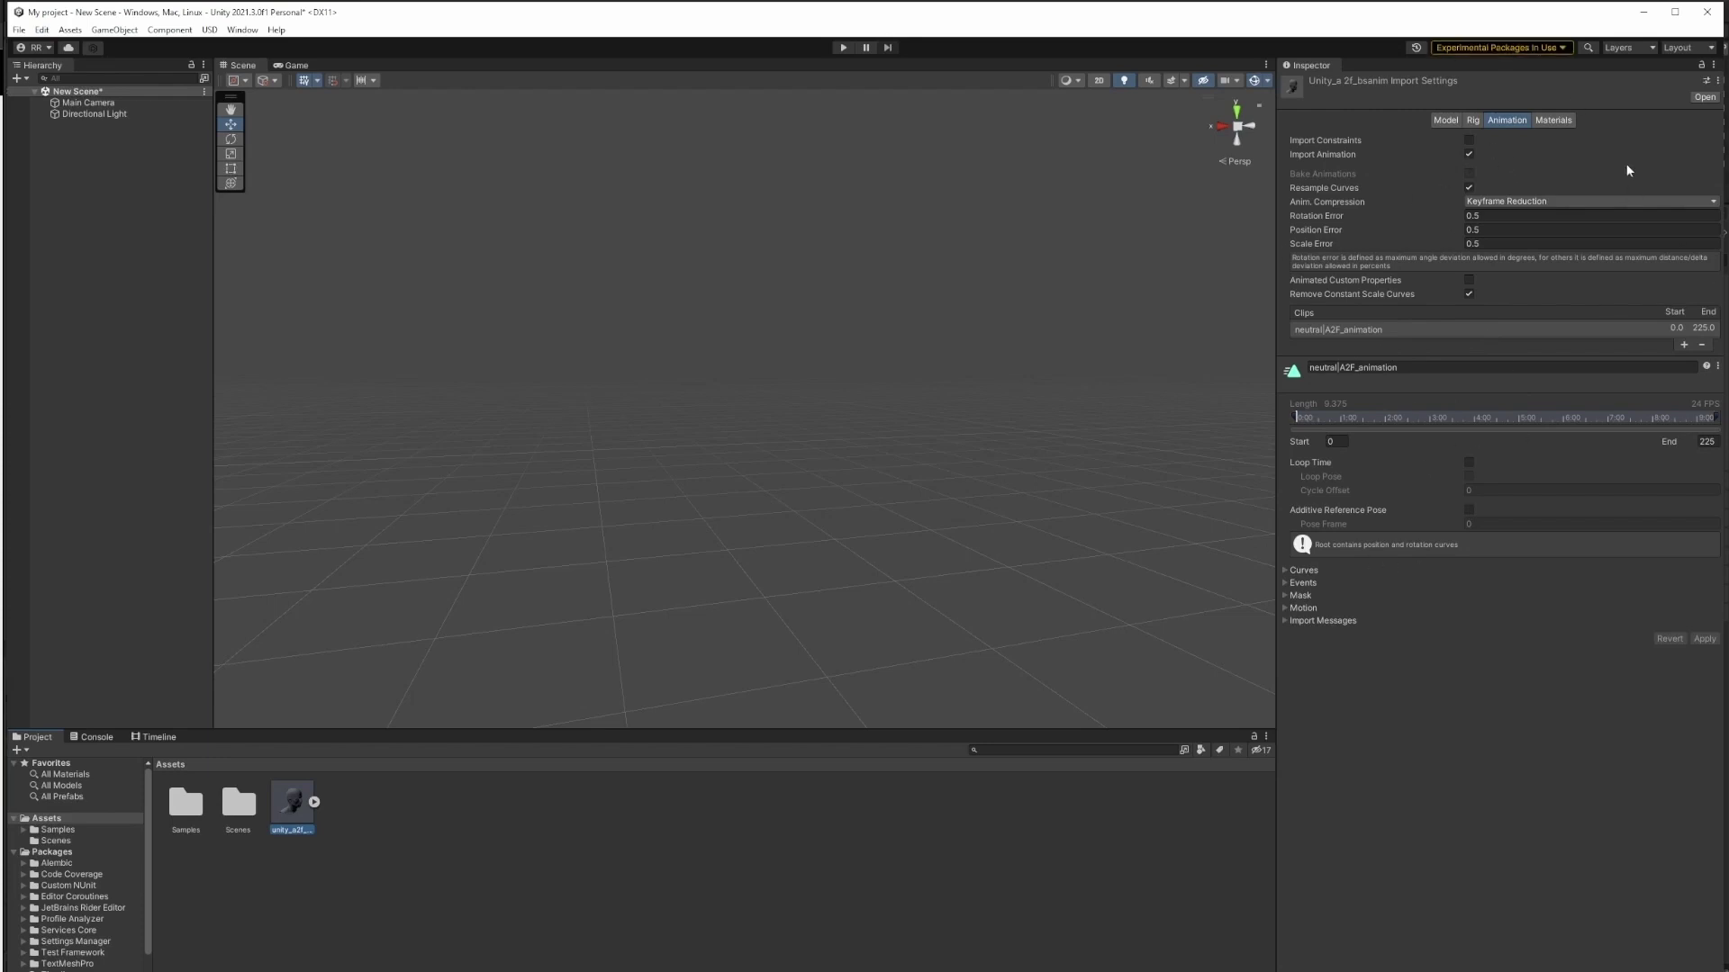
left_click(1446, 120)
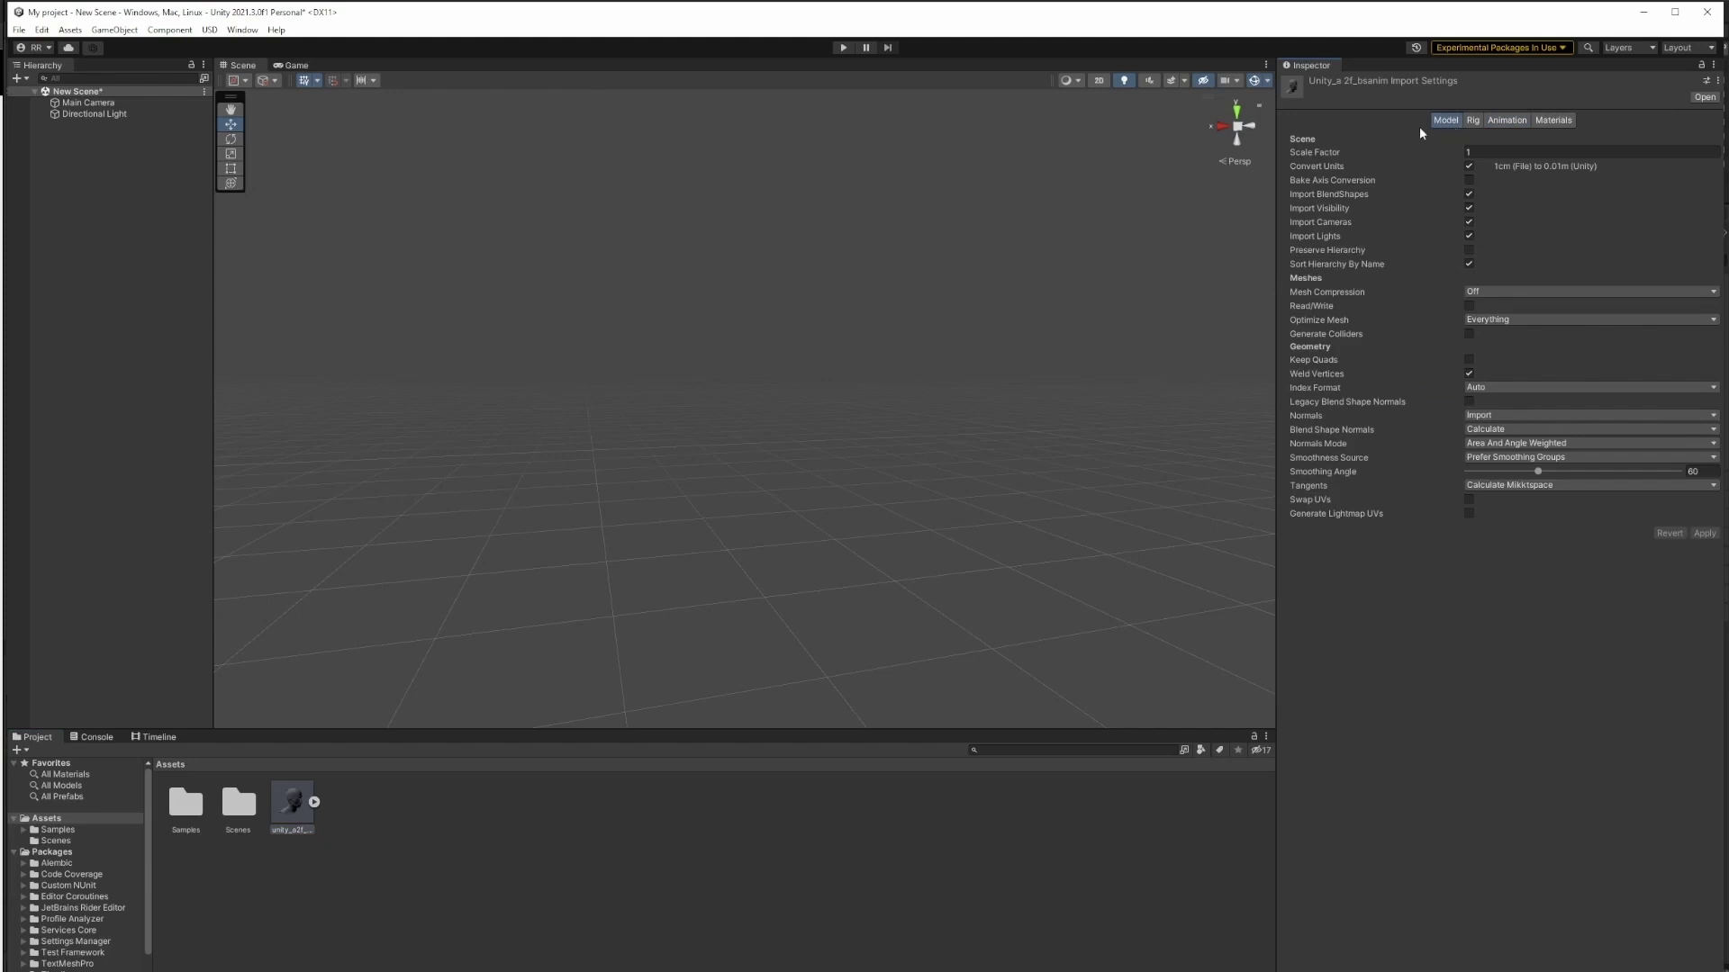
left_click(1331, 198)
Place the unity_a2f_bsanim model in the Hierarchy and drop its Neutral|A2F_animation clip onto the head.
left_click(356, 930)
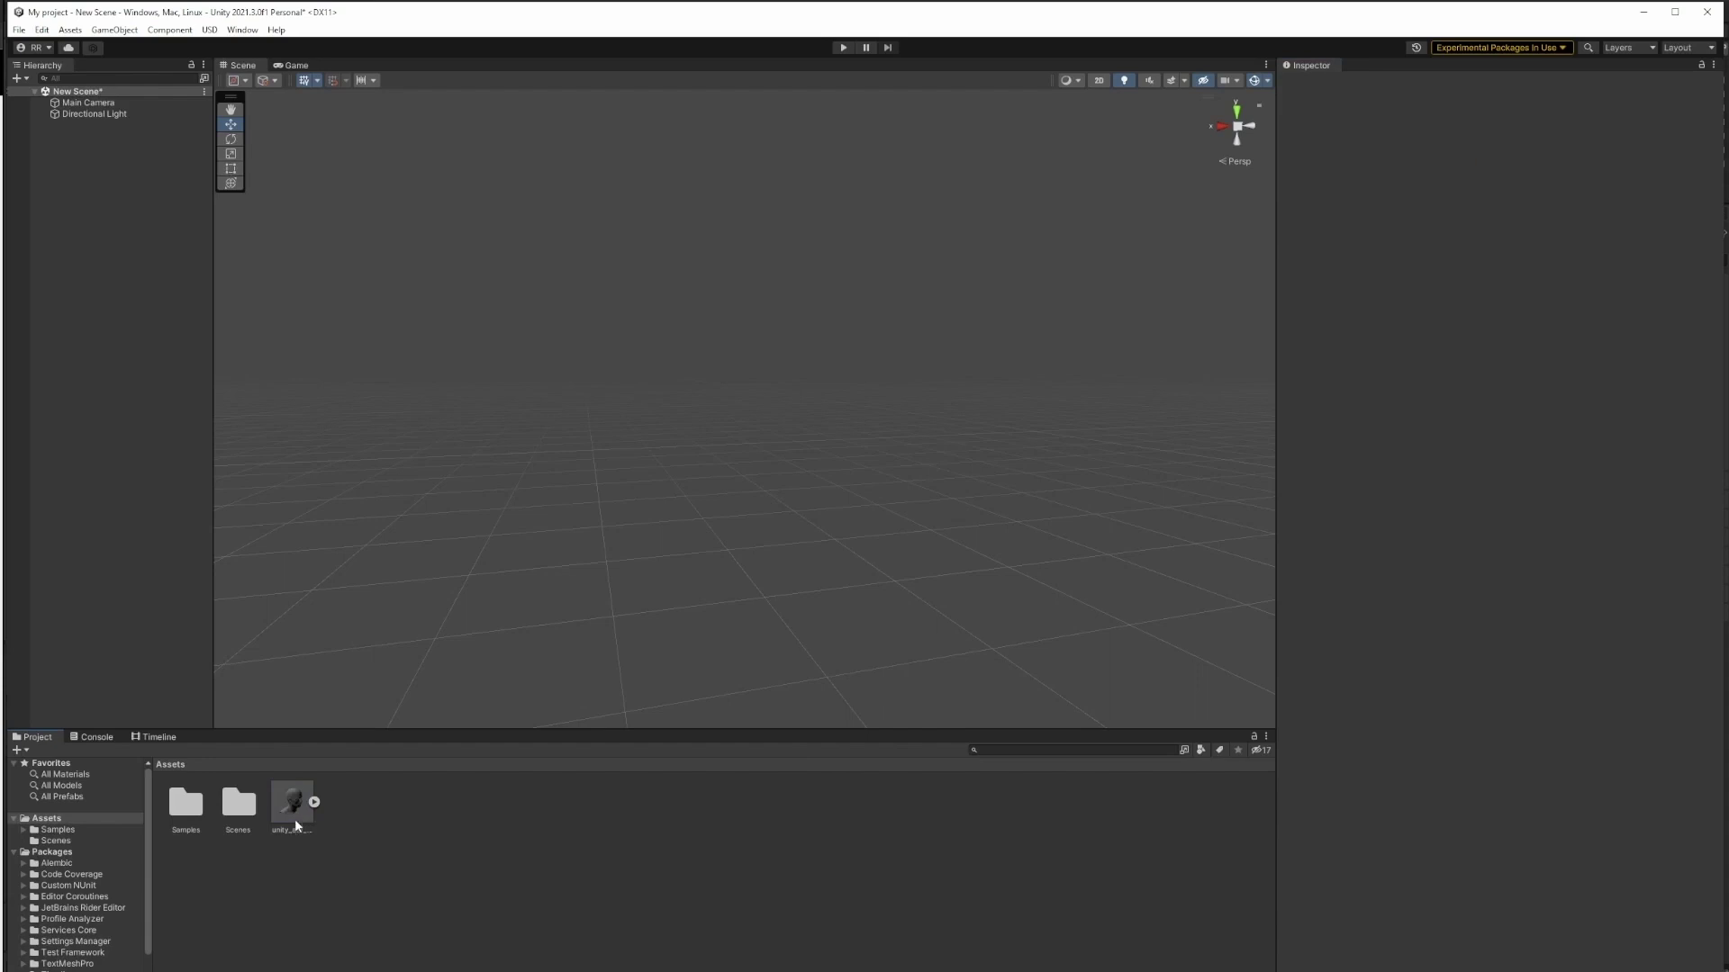
left_click_drag(296, 813, 90, 148)
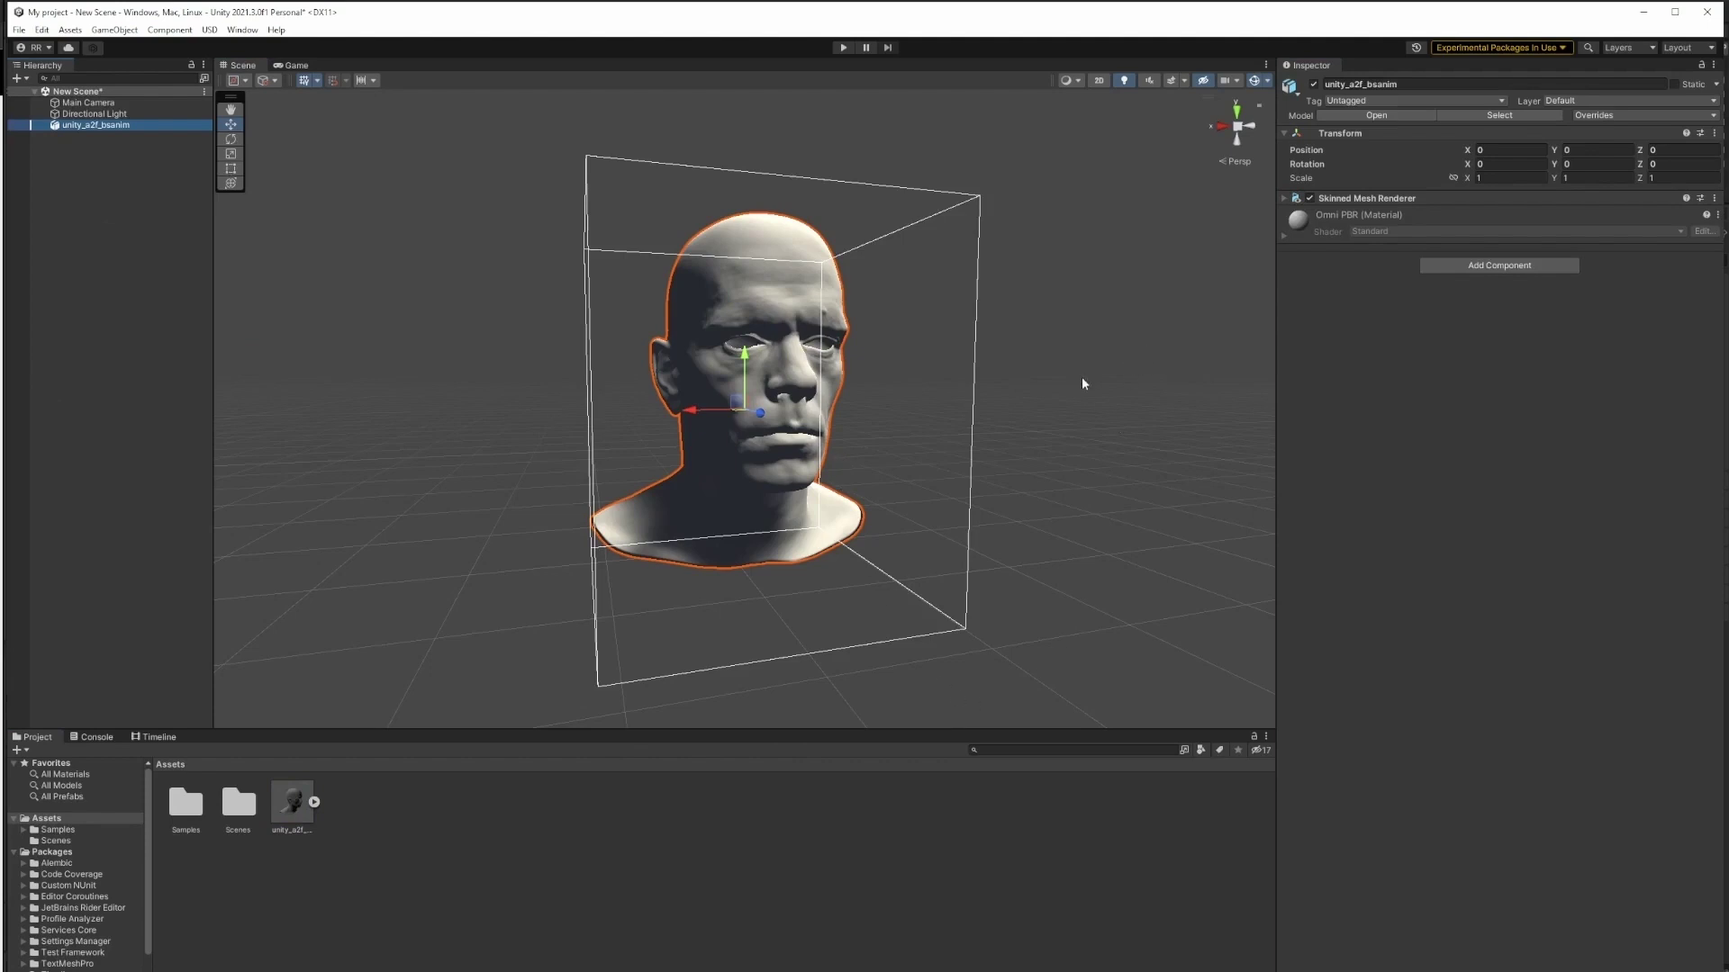
left_click(313, 802)
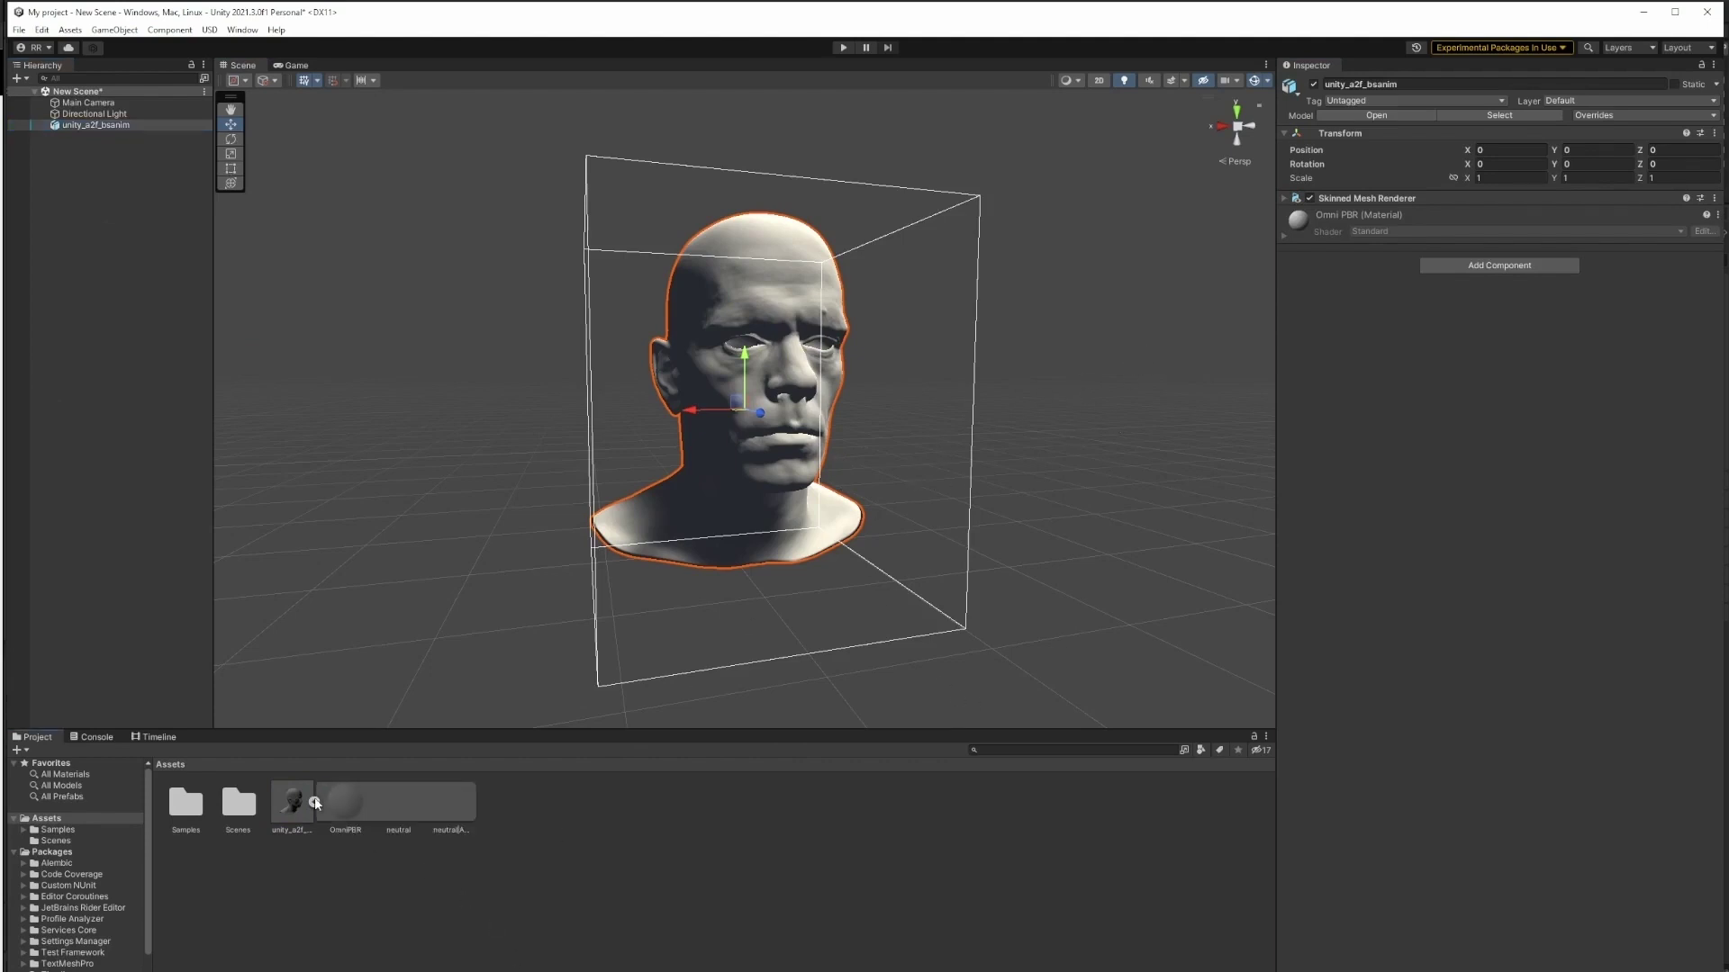
left_click(676, 851)
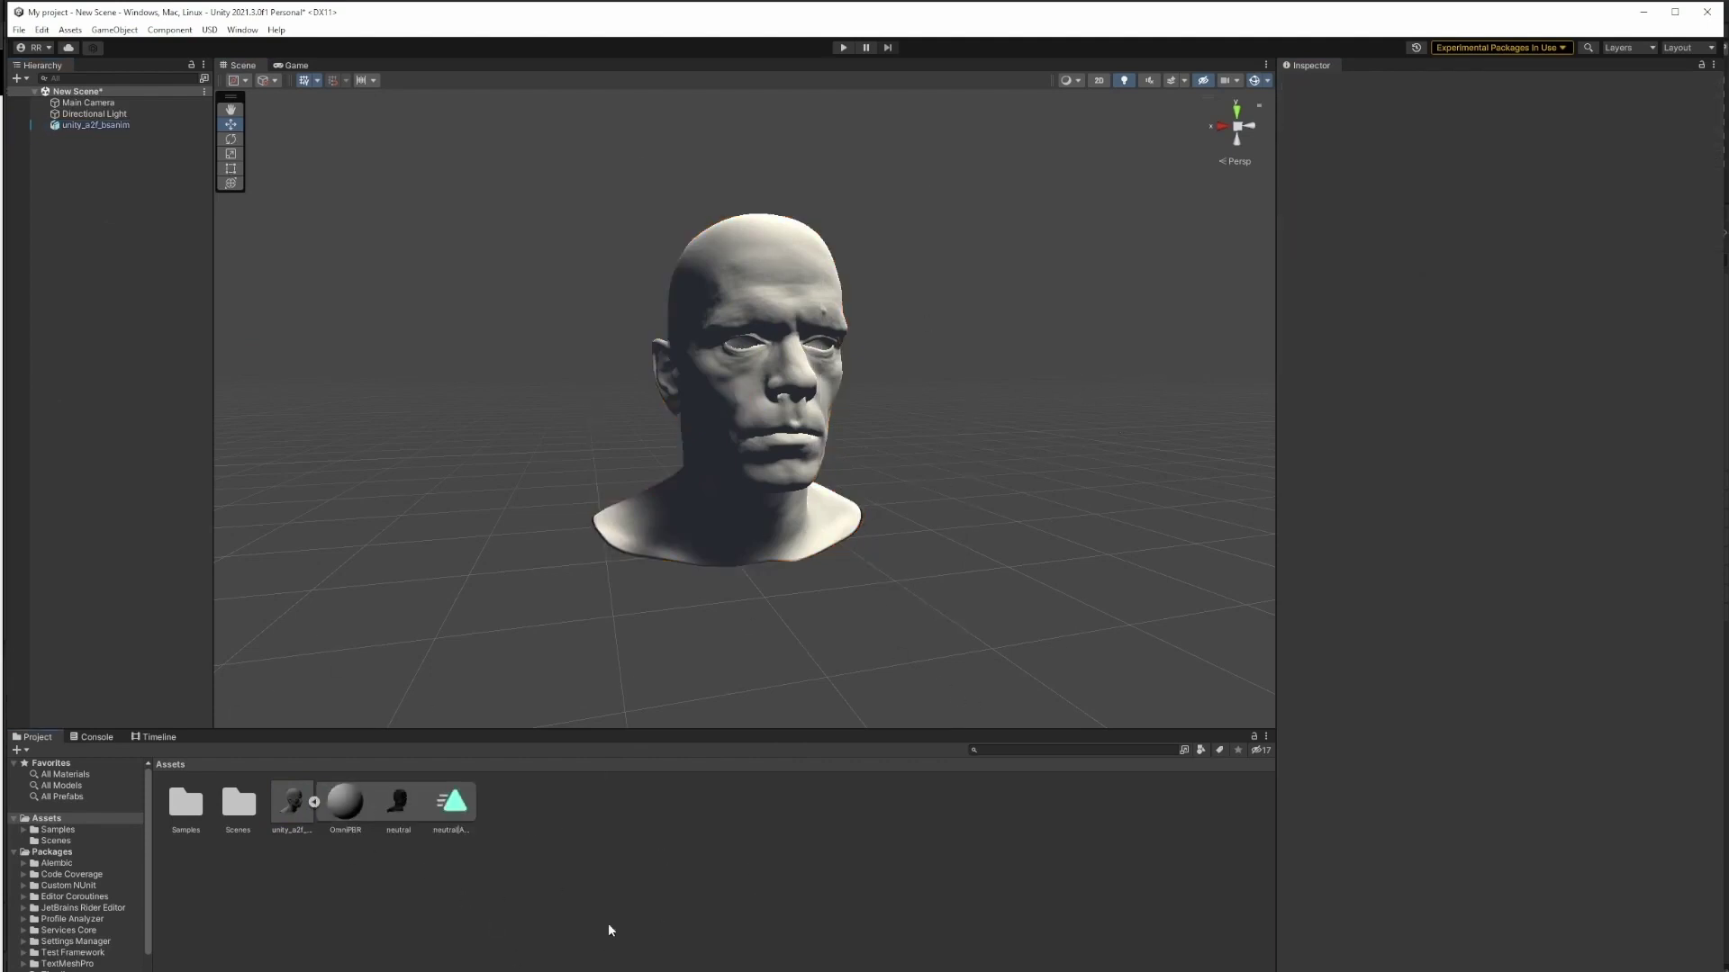
left_click(461, 829)
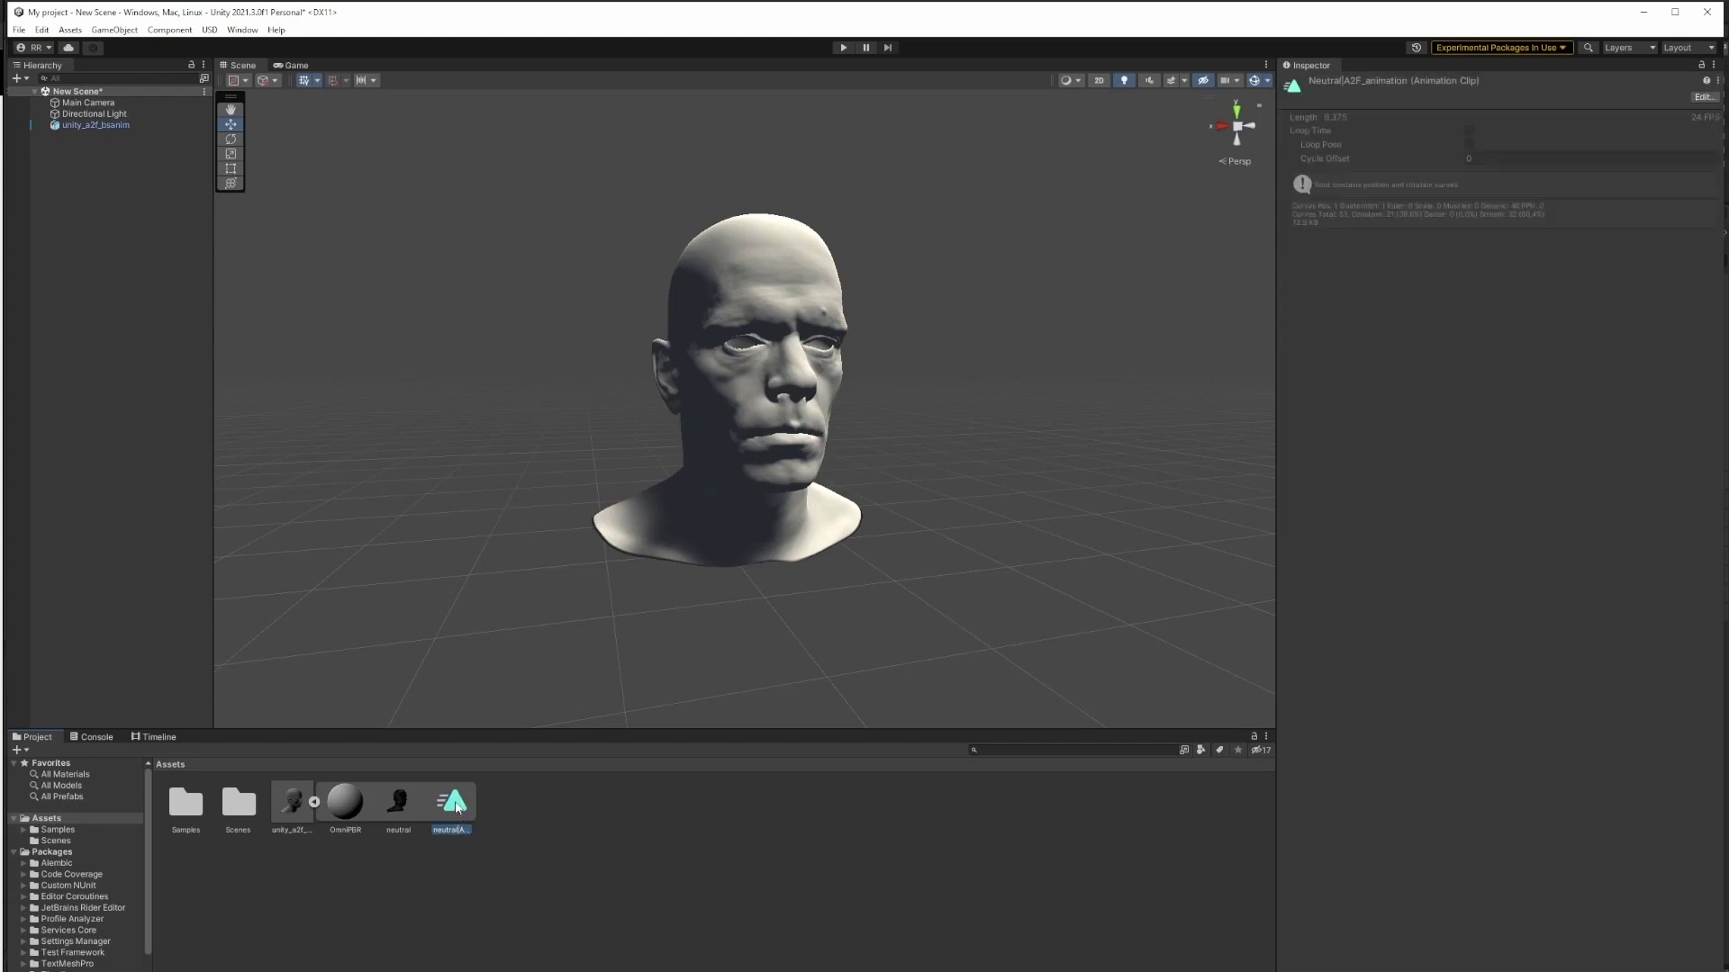
left_click_drag(456, 806, 742, 289)
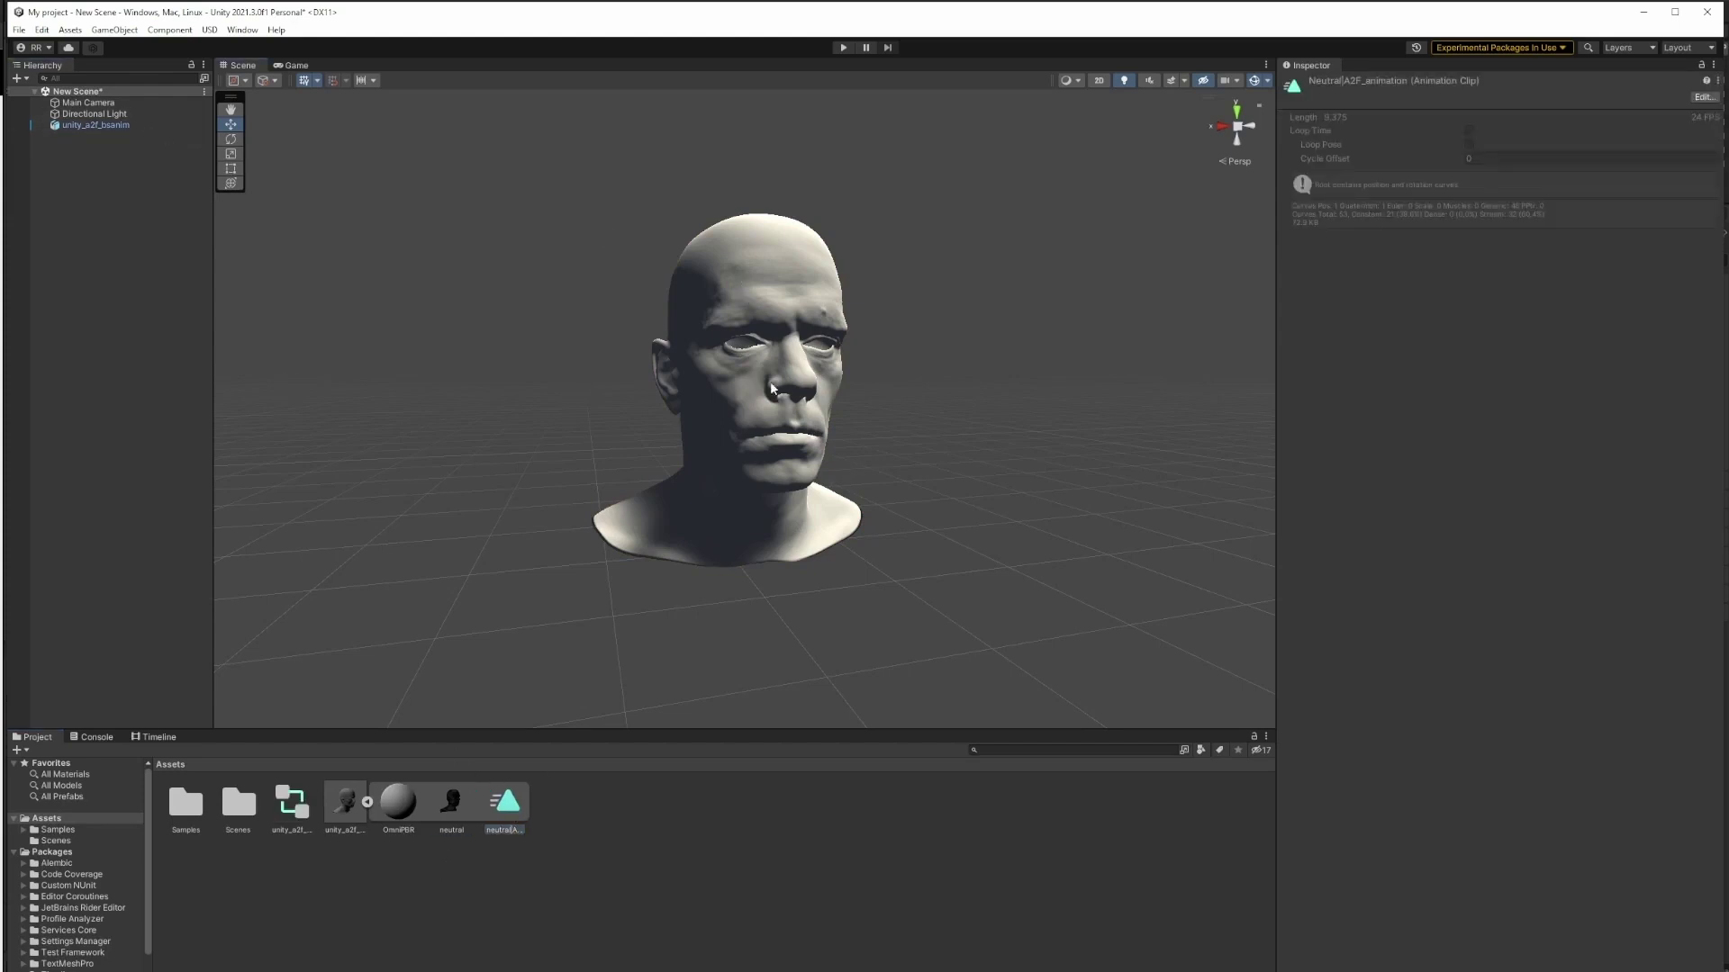
Inspect the head's Animator, its import settings and the Skinned Mesh Renderer blend shapes.
left_click(769, 380)
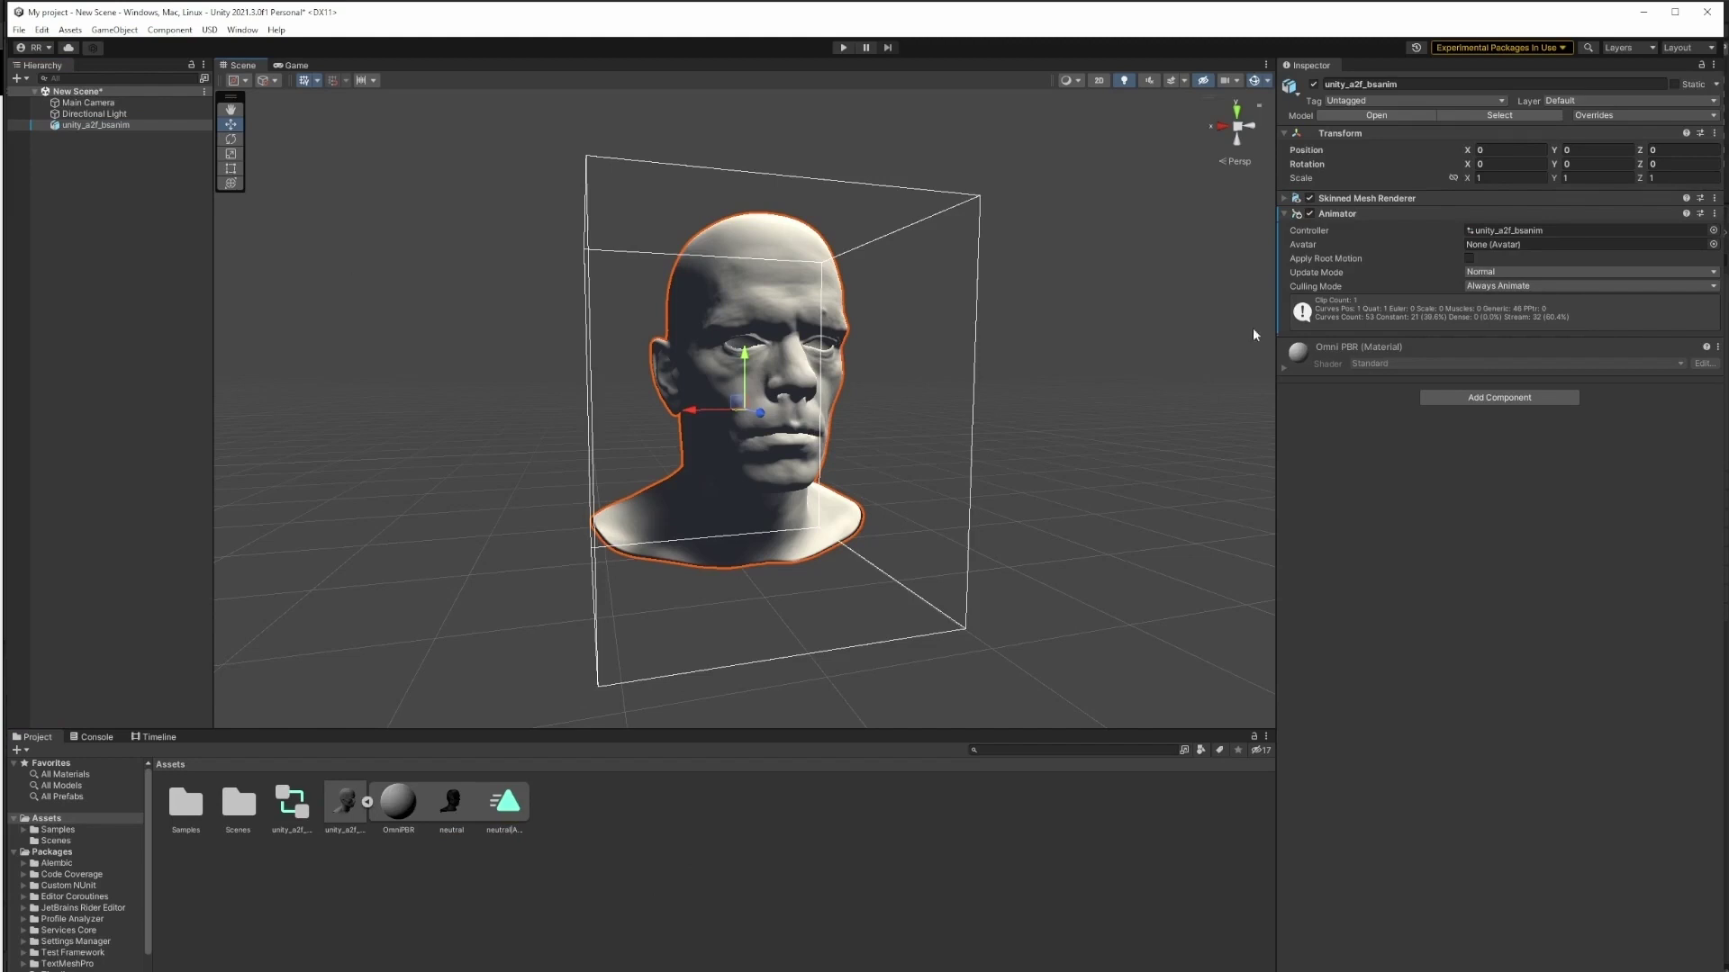
left_click(1149, 348)
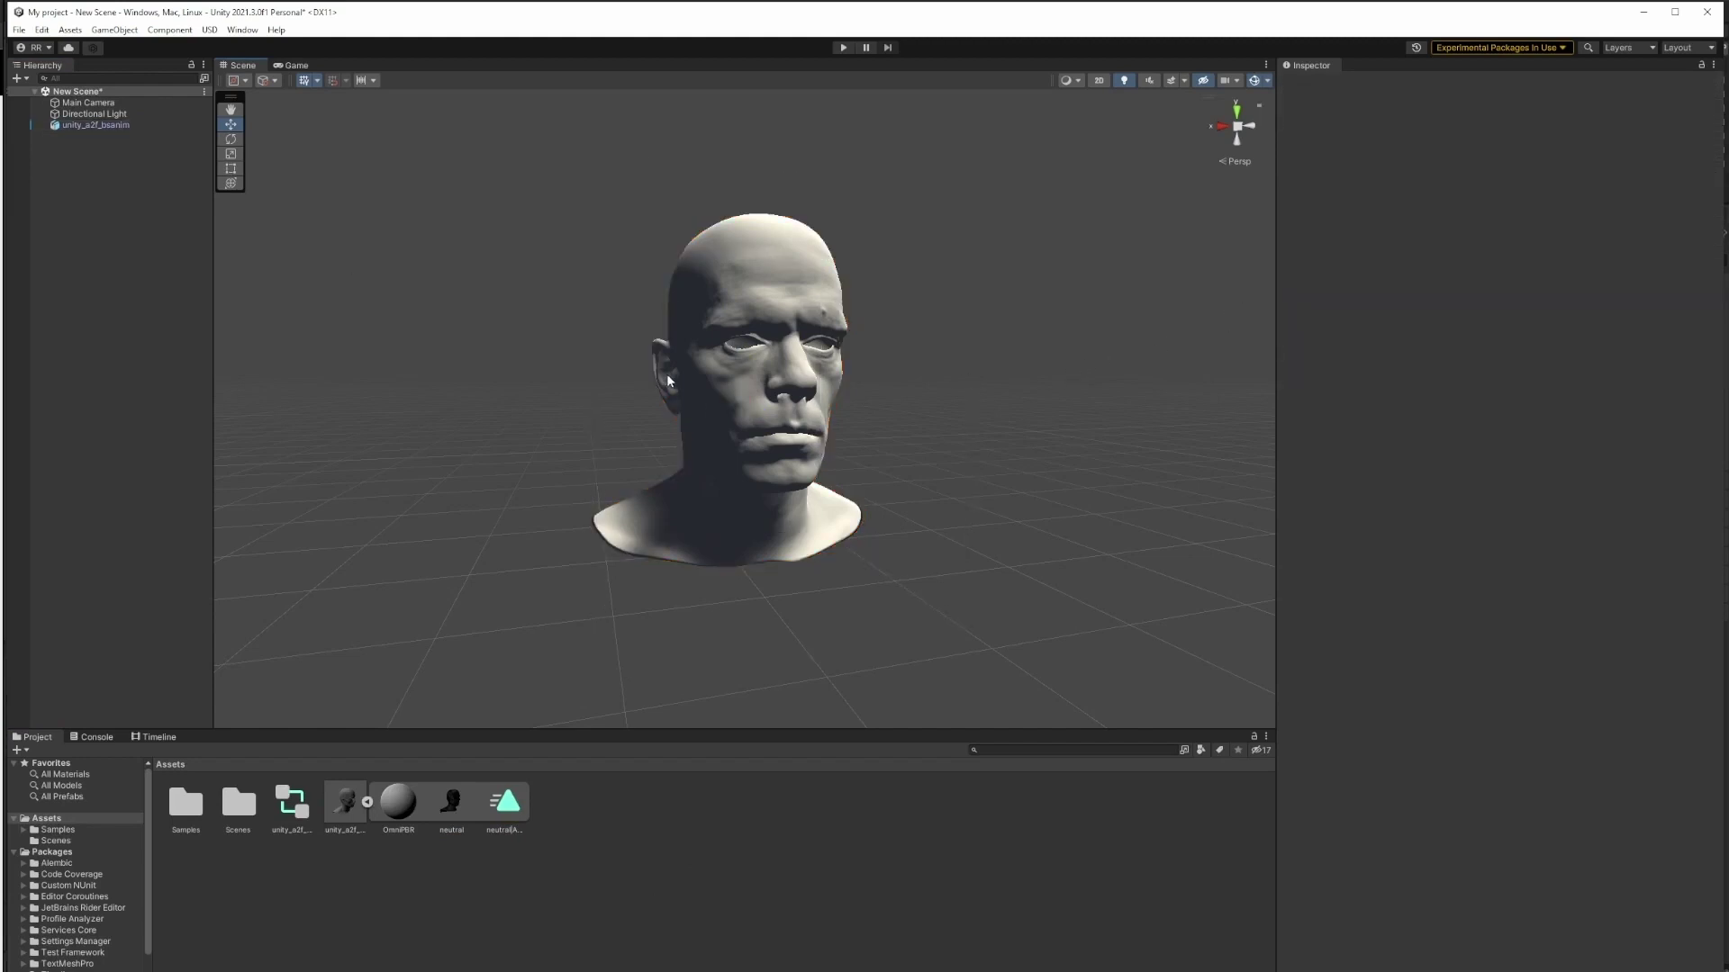
left_click(677, 375)
left_click_drag(734, 400, 737, 401)
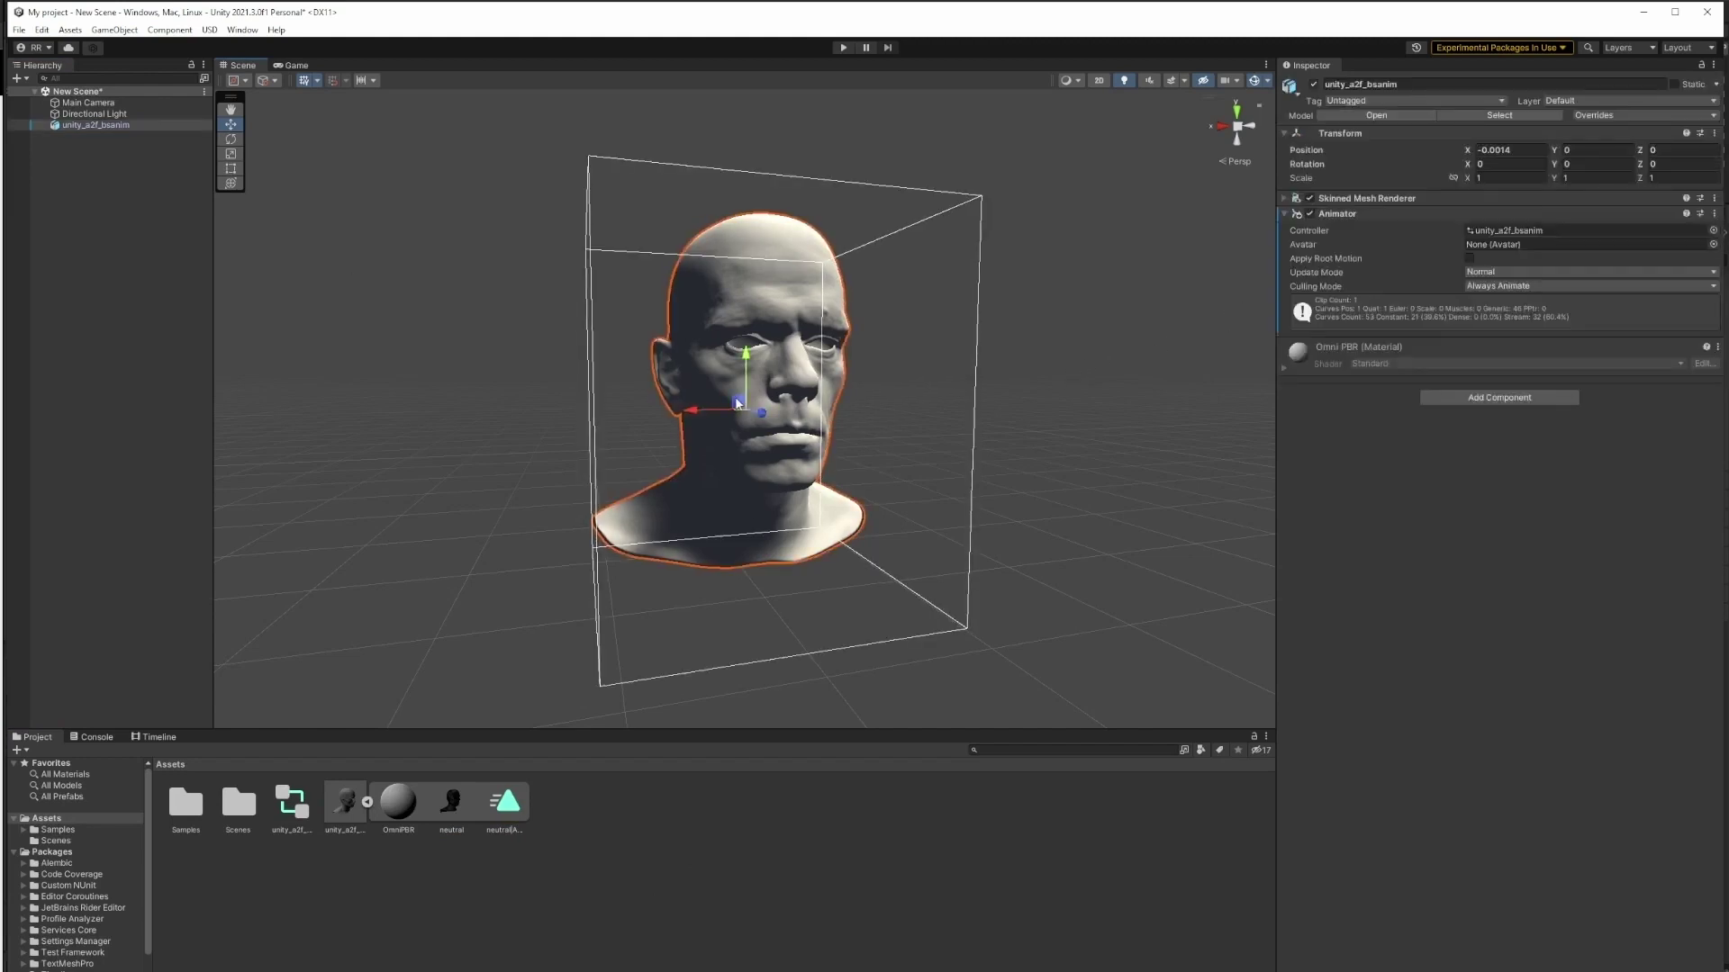
left_click(63, 126)
left_click(344, 807)
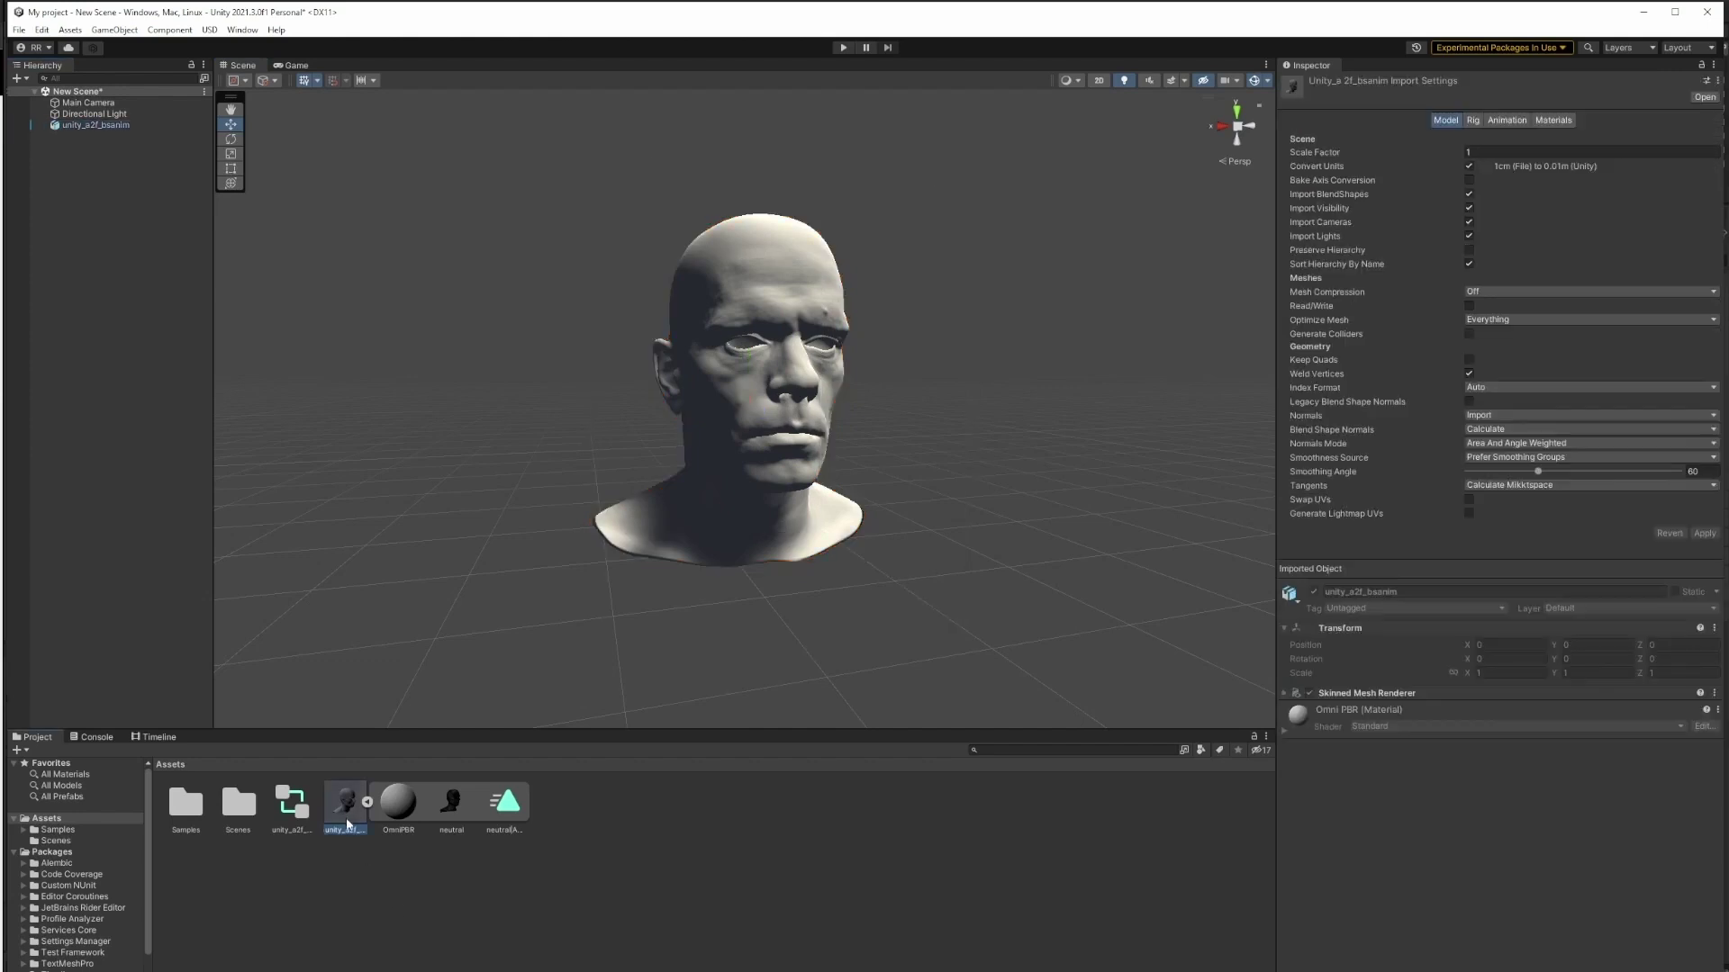
left_click(77, 126)
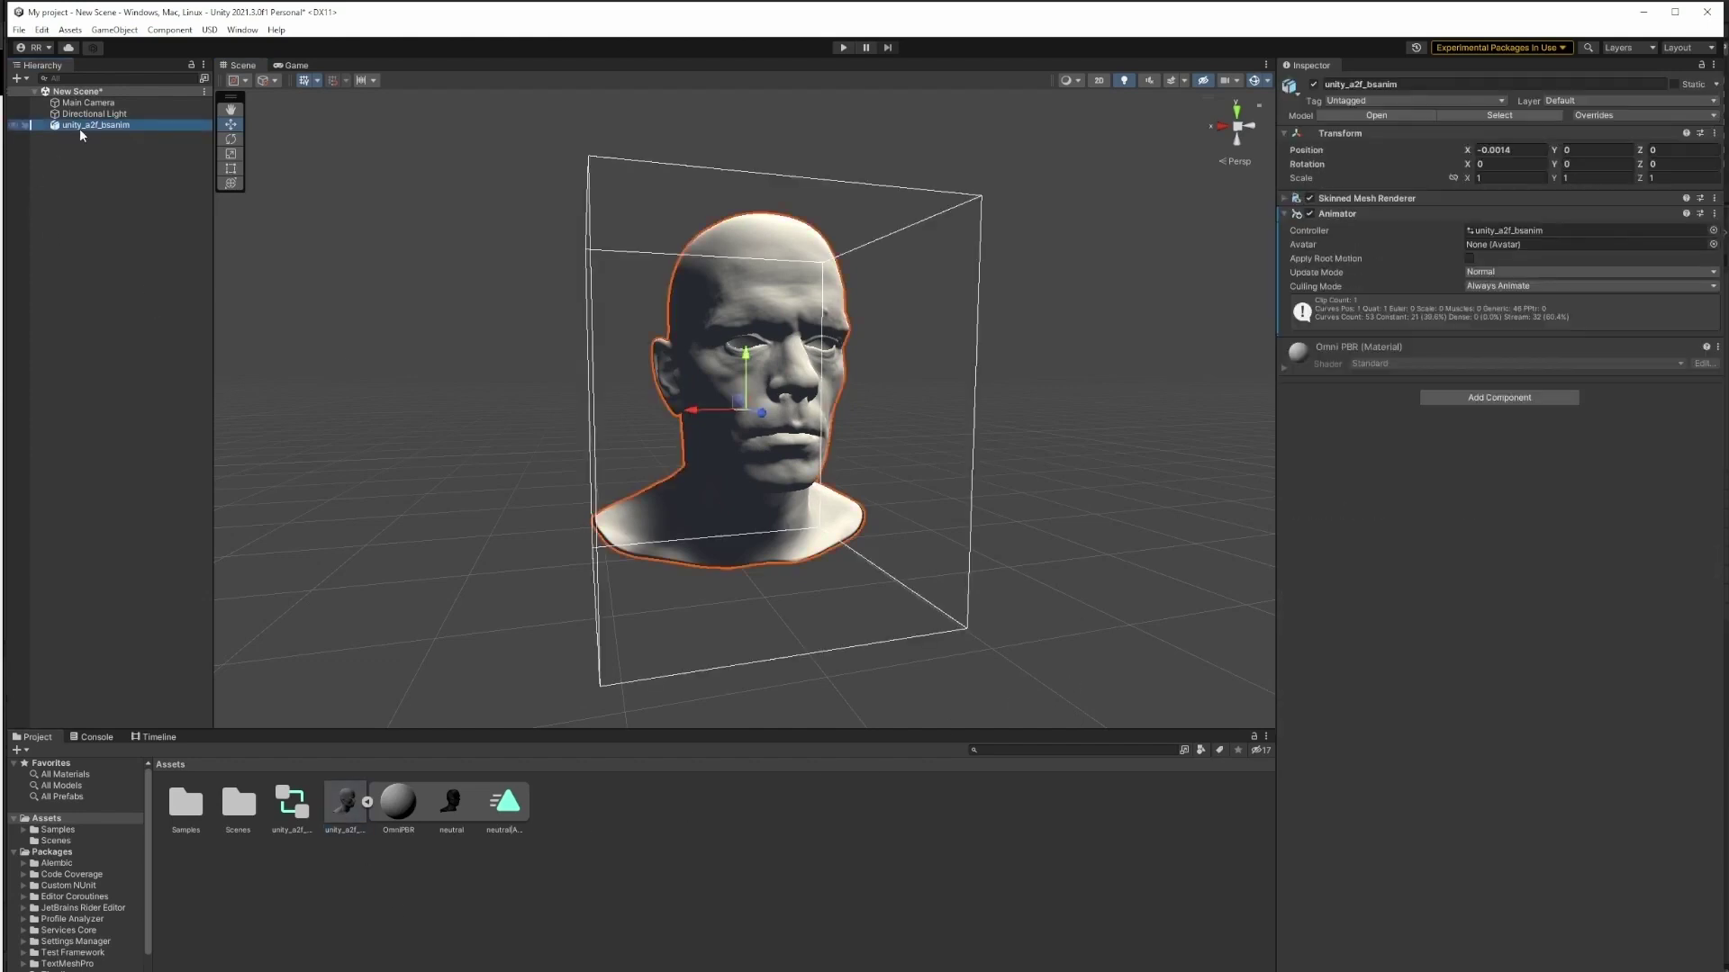
left_click(1284, 198)
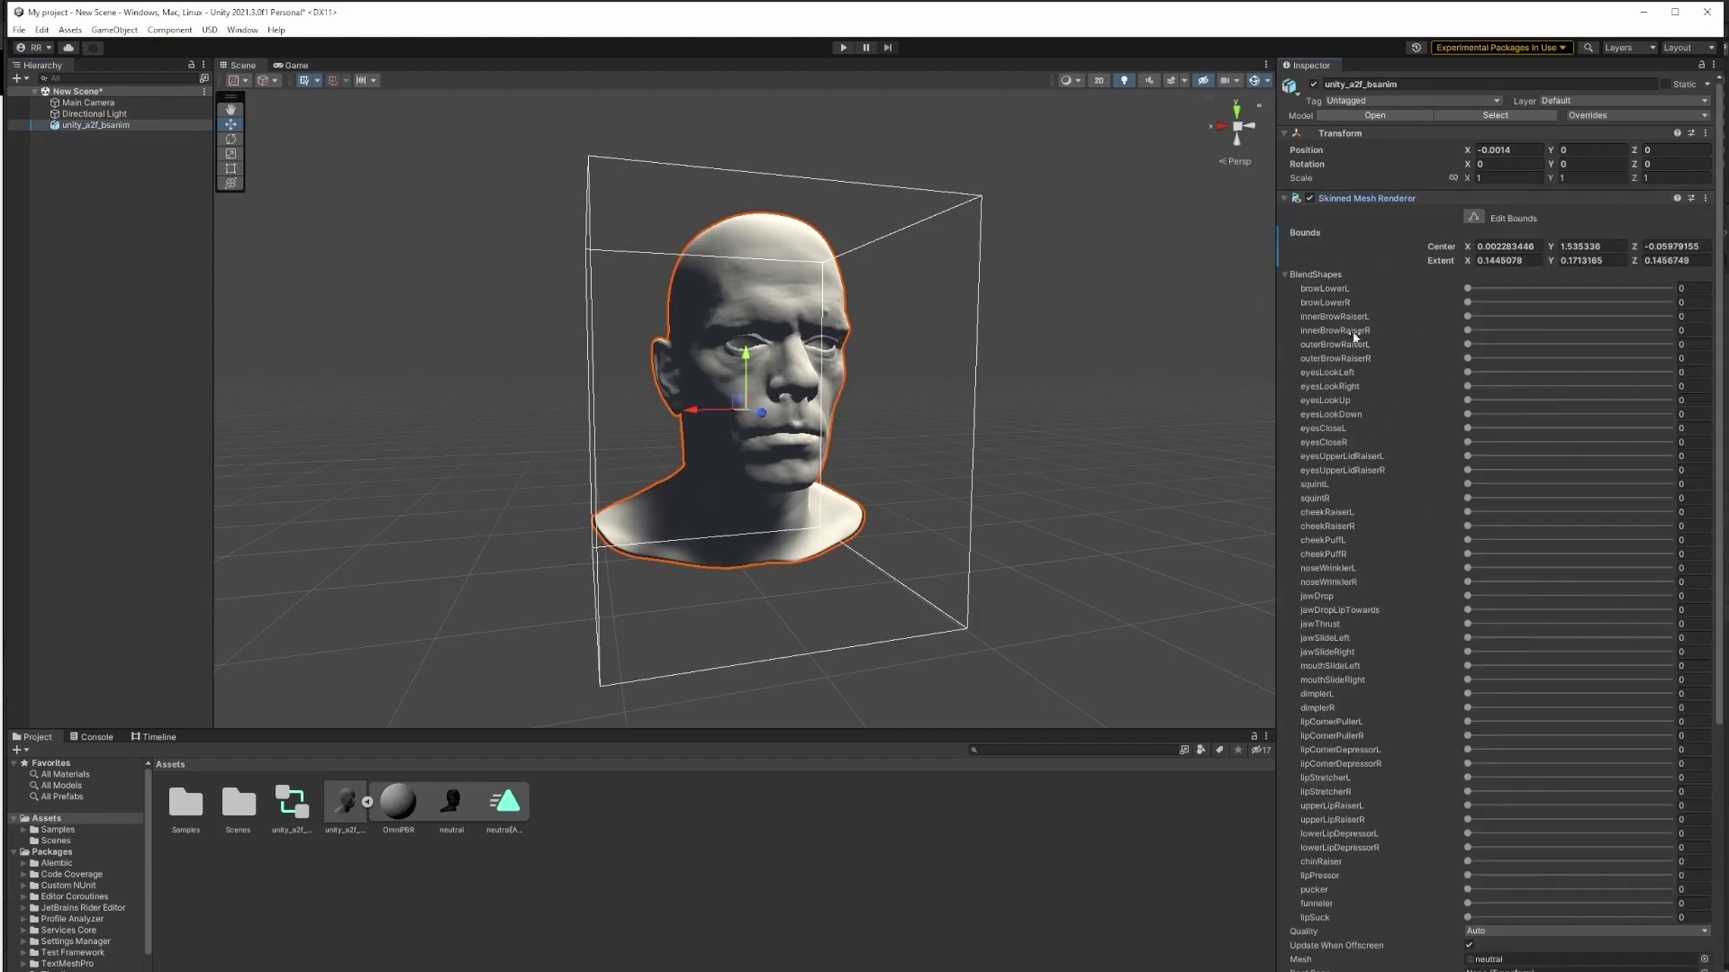
left_click(1285, 197)
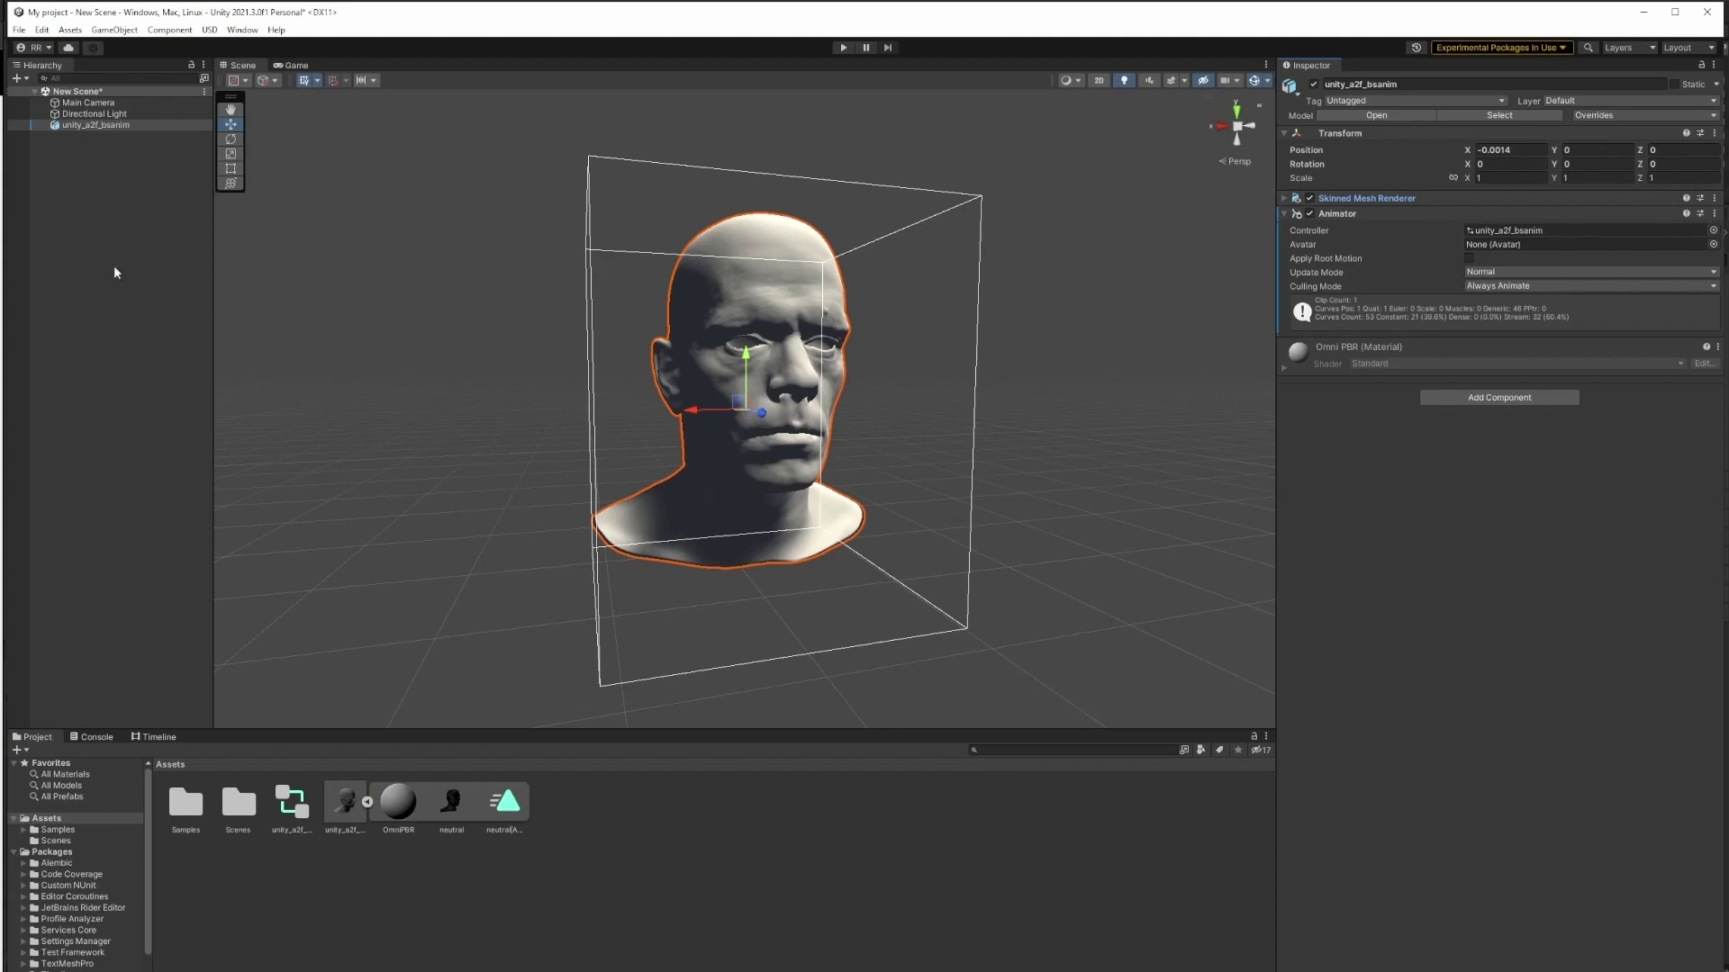
Open Window > Animation > Animation and play the neutral|A2F_animation clip on the head.
left_click(115, 30)
left_click(242, 29)
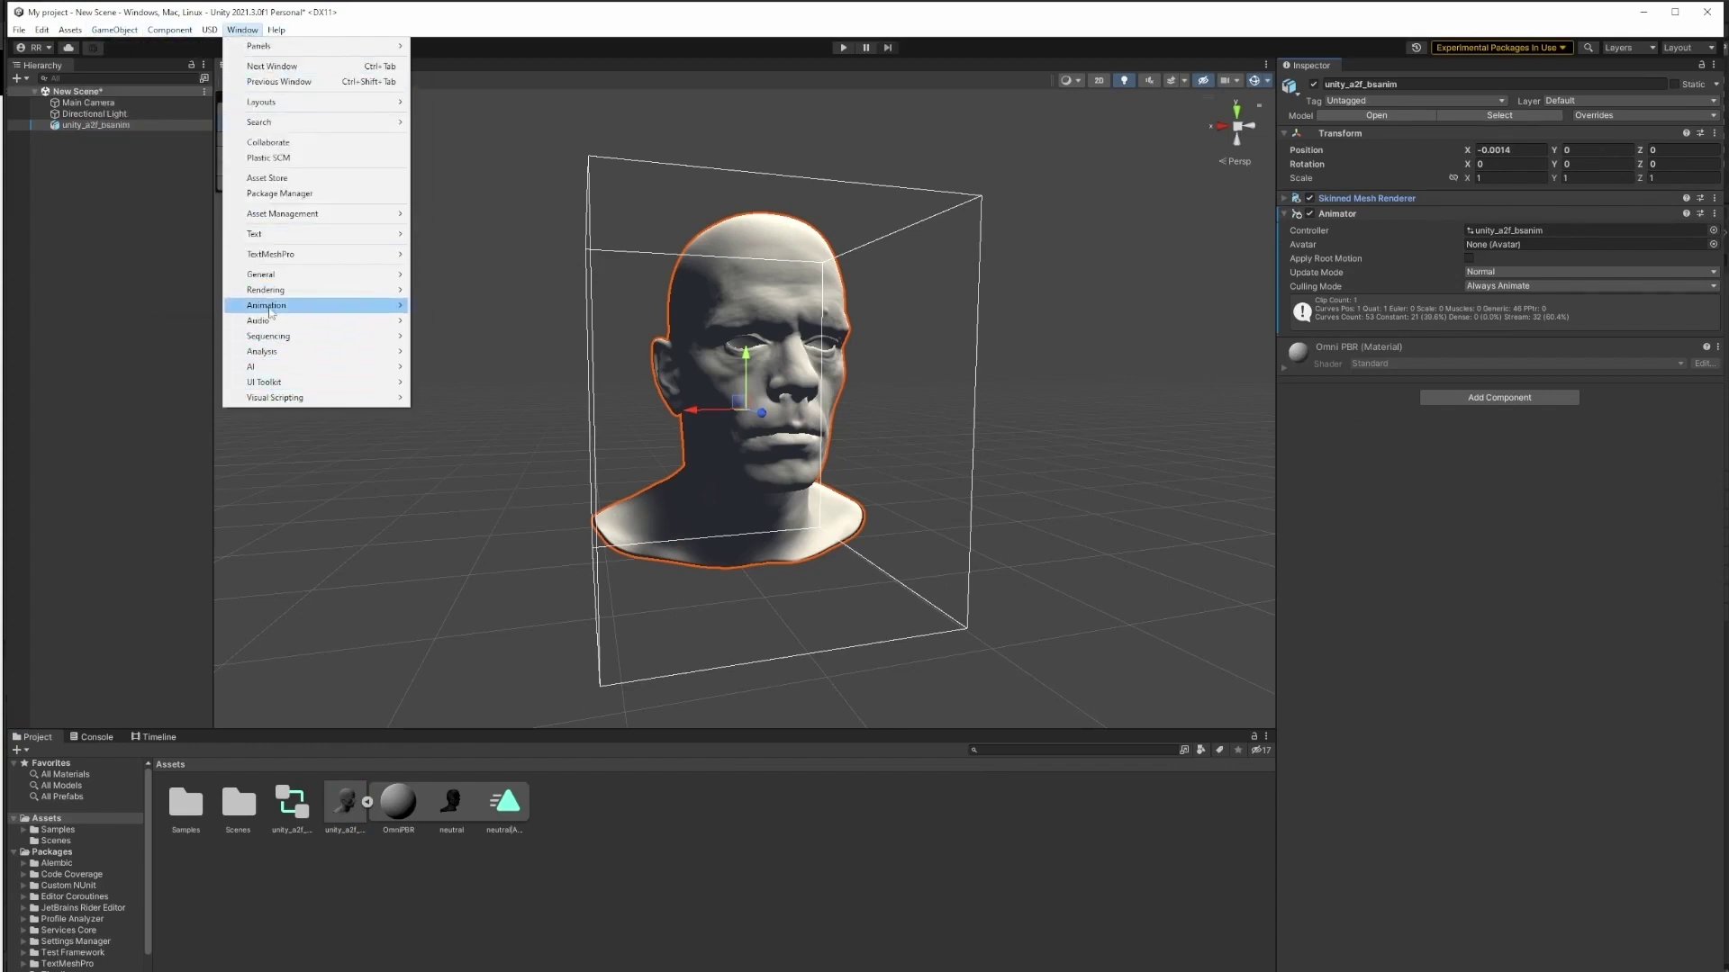
mouse_move(279, 305)
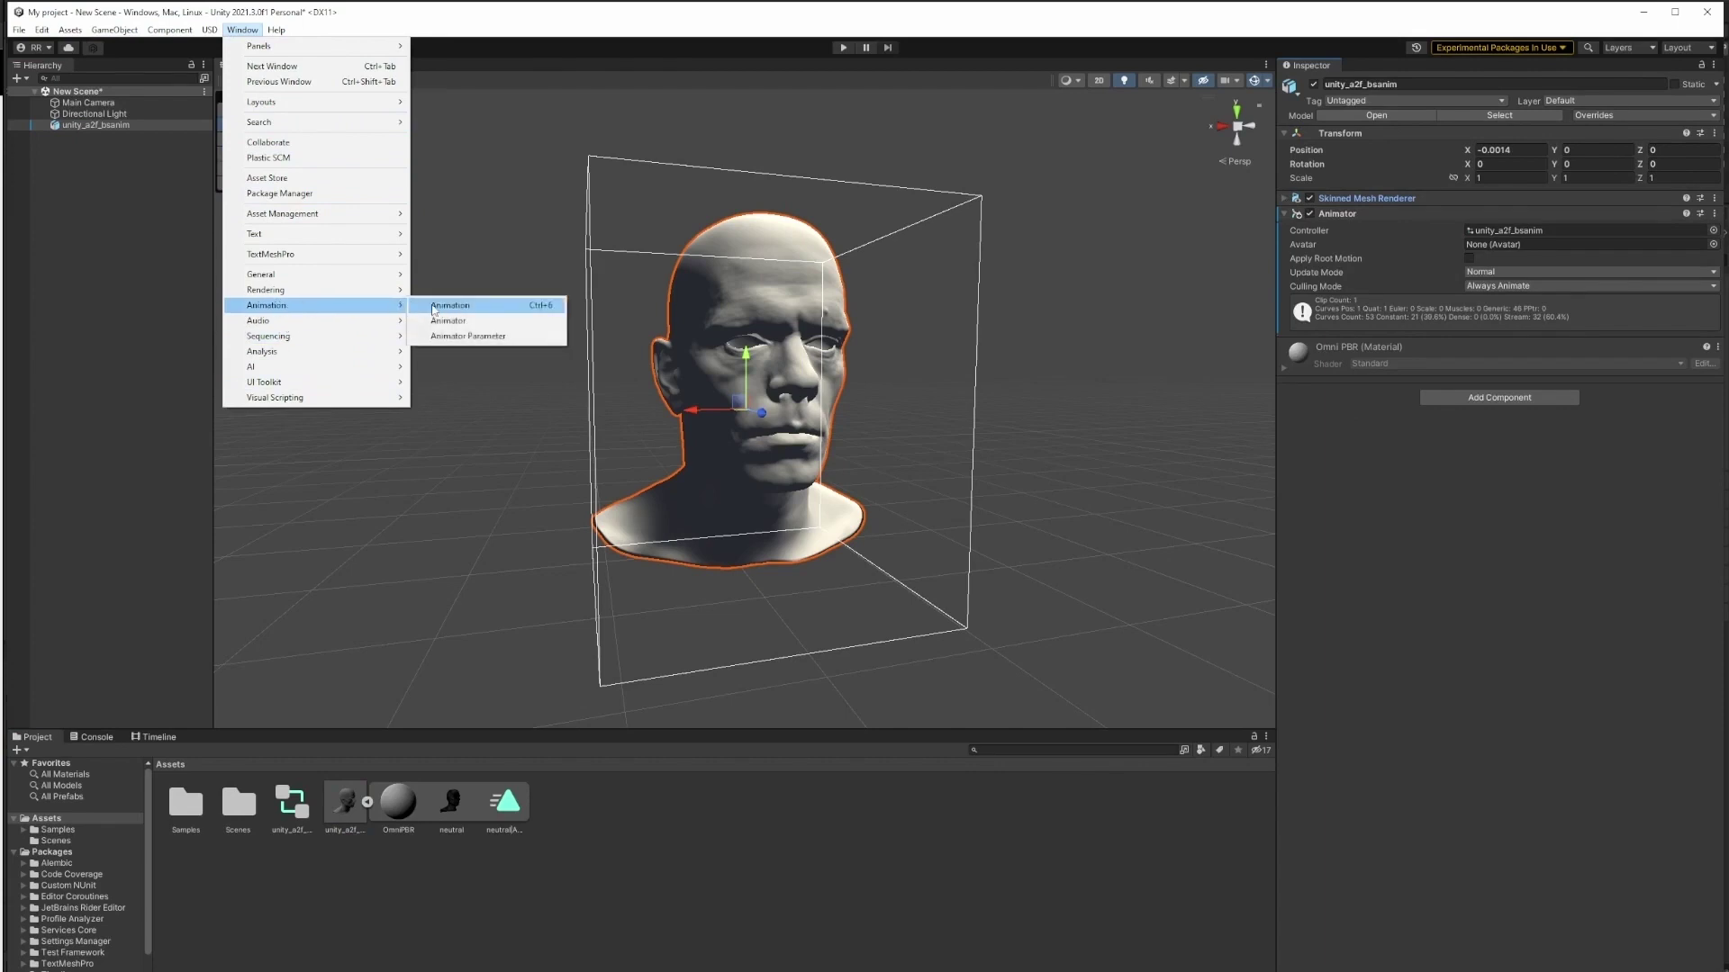
left_click(434, 306)
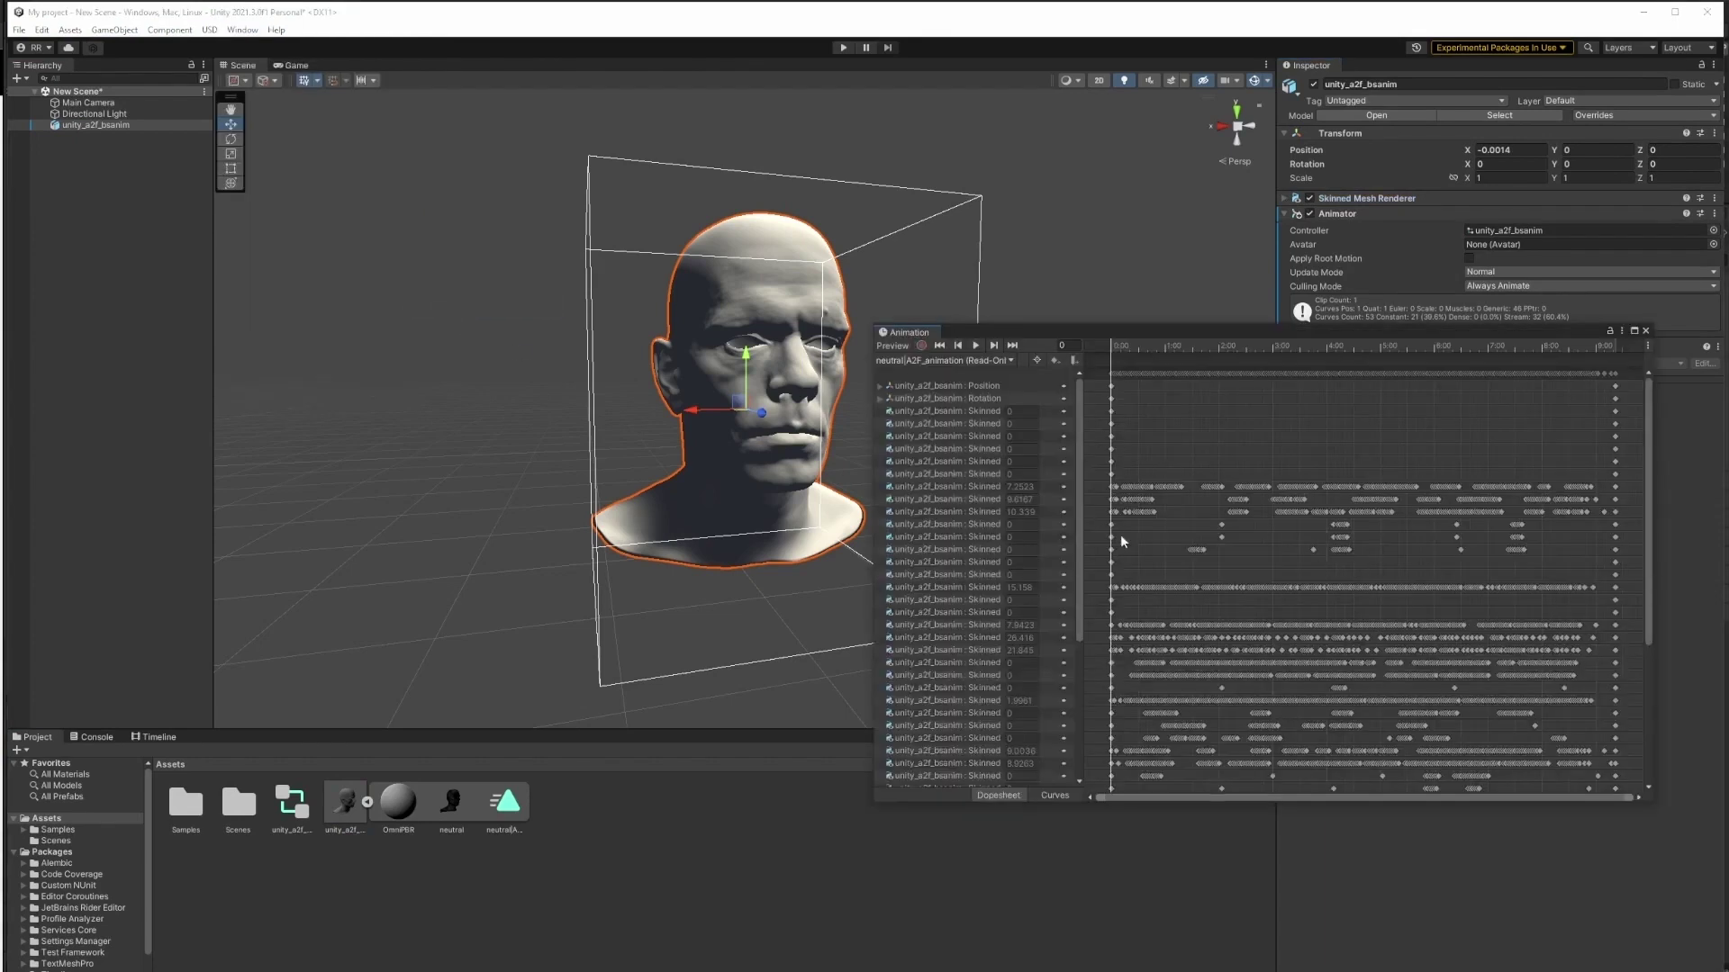
left_click(976, 346)
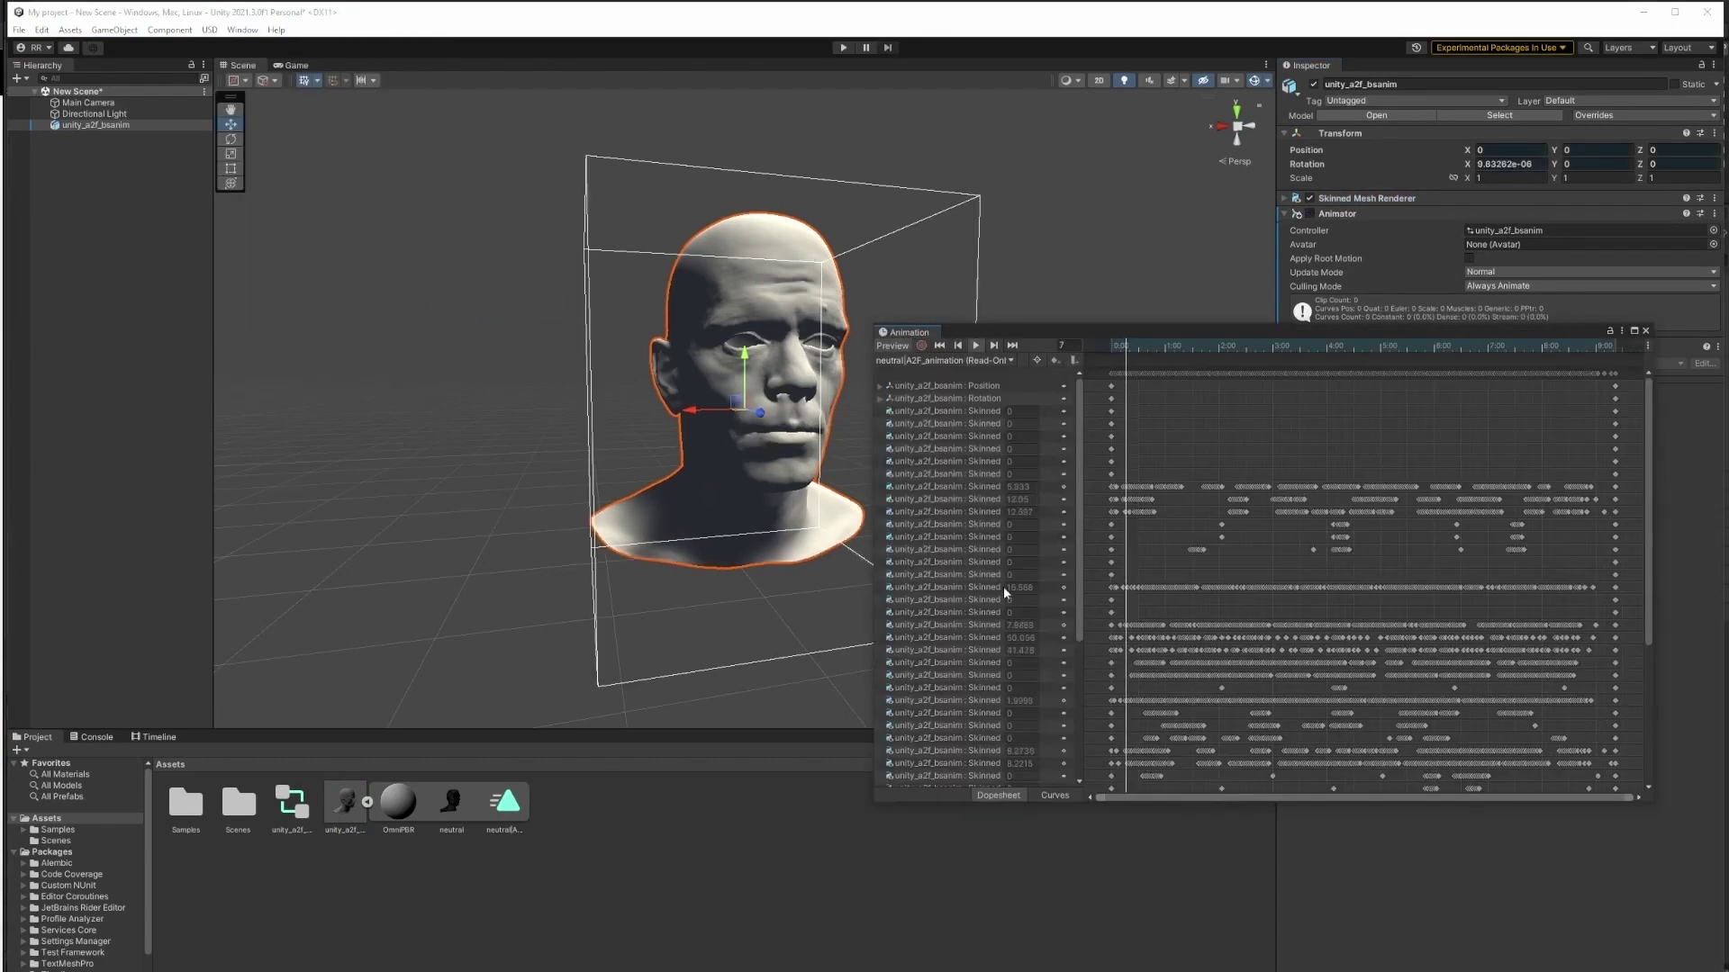